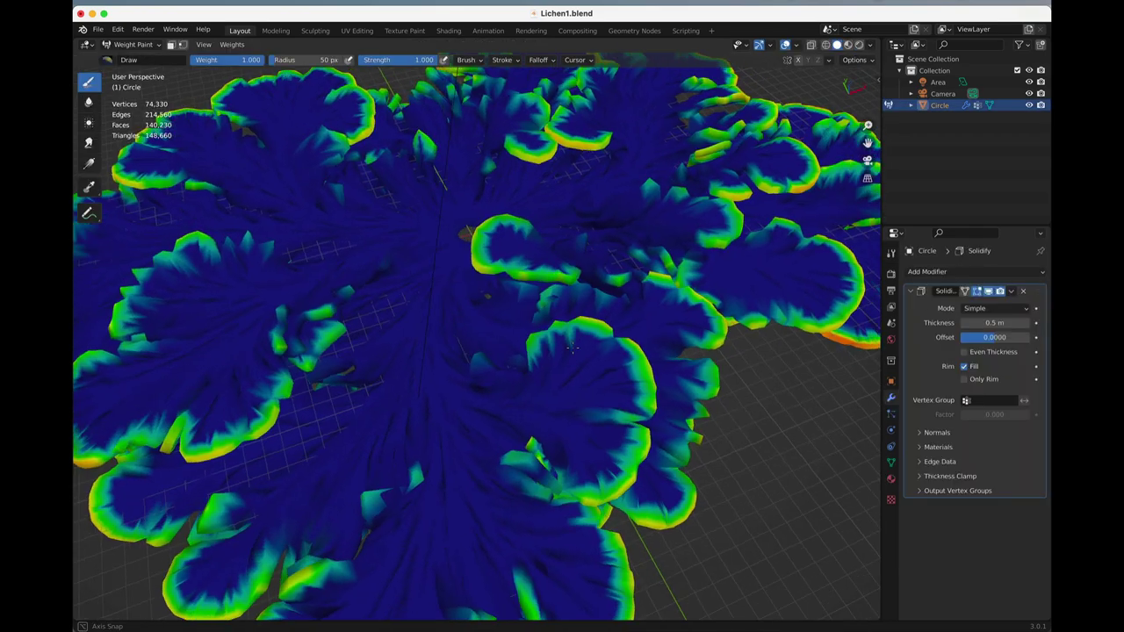
Step: Examine the finished lichen mesh and its painted weights along the curled edges from several angles
{"action": "middle_click_drag", "start_coordinate": [562, 299], "coordinate": [615, 334]}
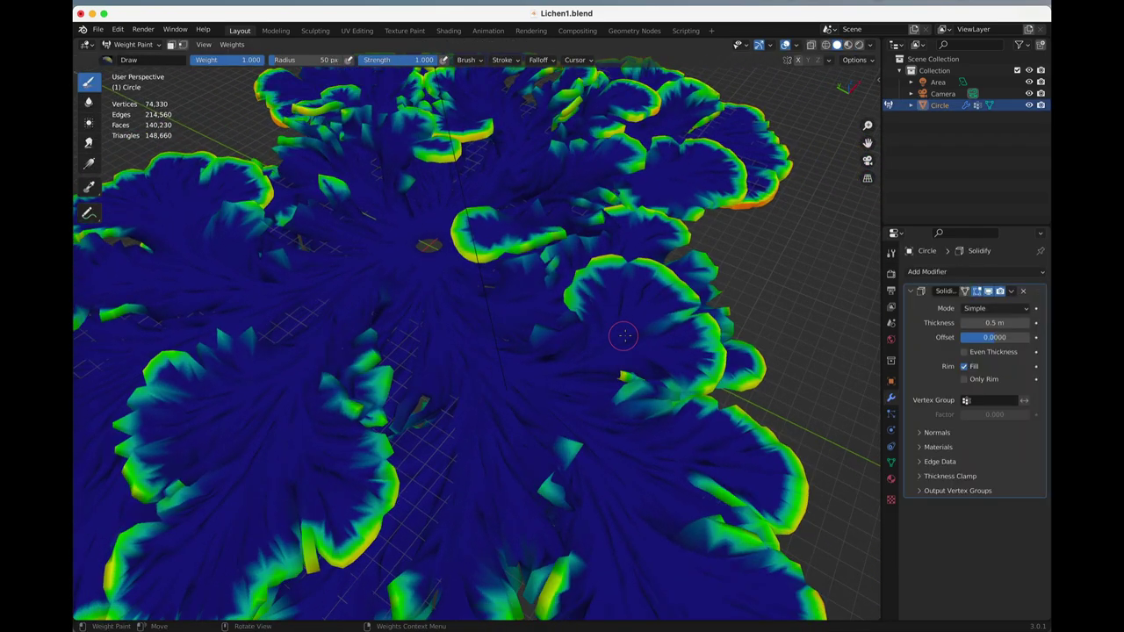
{"action": "left_click", "coordinate": [829, 46]}
{"action": "middle_click_drag", "start_coordinate": [629, 296], "coordinate": [654, 307]}
{"action": "scroll", "coordinate": [628, 296], "scroll_direction": "down", "scroll_amount": 3}
{"action": "middle_click_drag", "start_coordinate": [518, 272], "coordinate": [592, 255]}
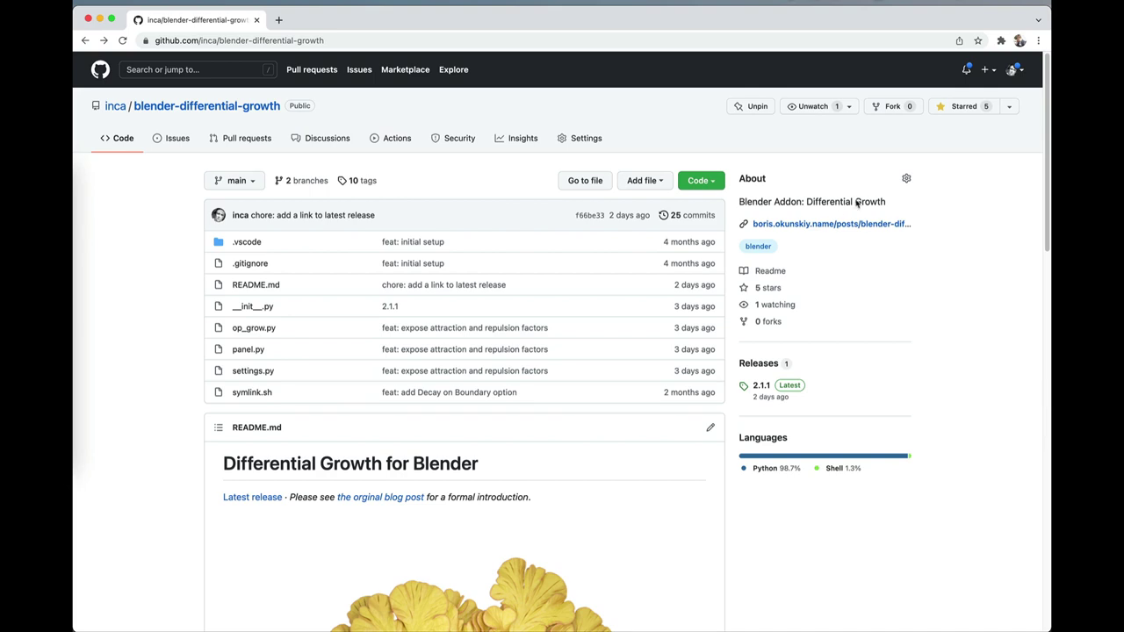
Step: Download the source code zip of release 2.1.1 into Downloads as blender-differential-growth-2-1-1.zip, replacing the existing copy
{"action": "left_click", "coordinate": [790, 387]}
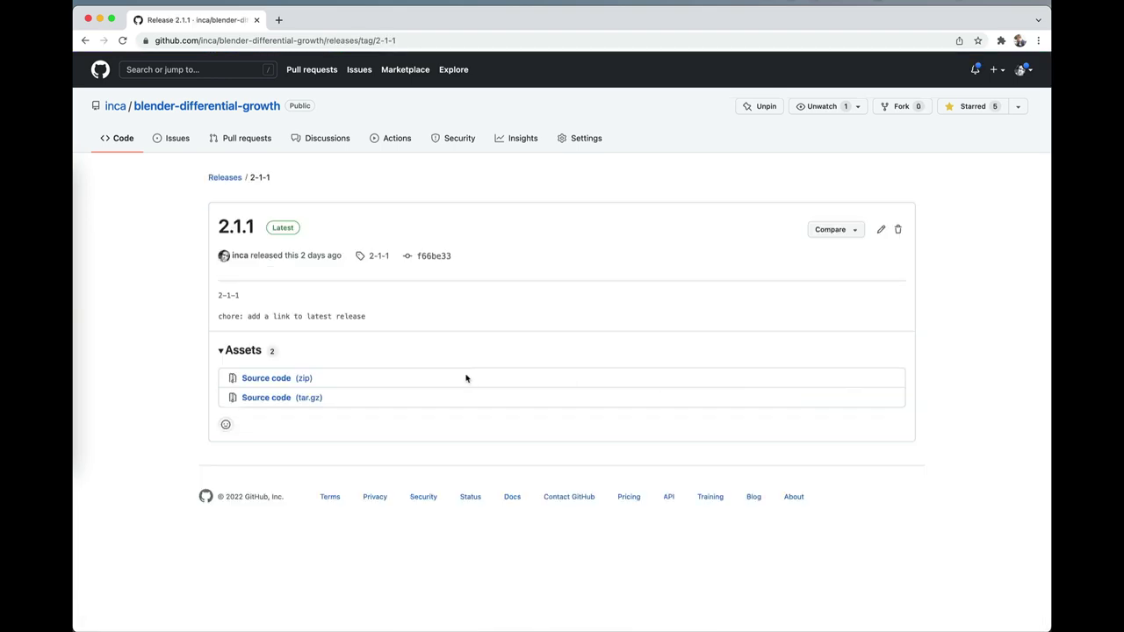
{"action": "left_click", "coordinate": [284, 378]}
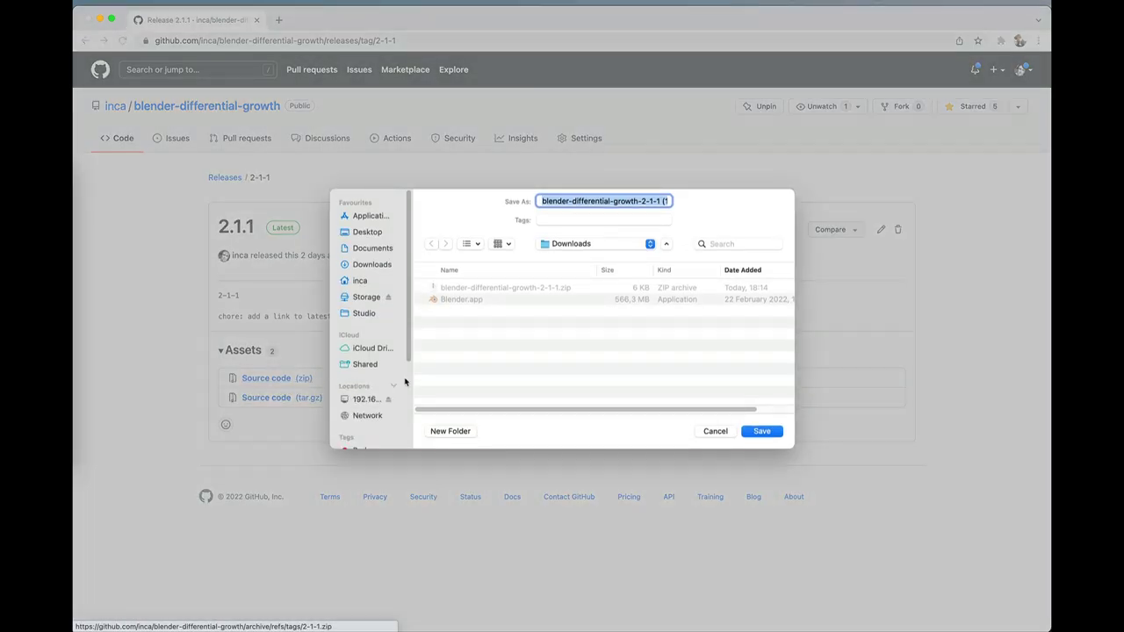
{"action": "left_click", "coordinate": [548, 288]}
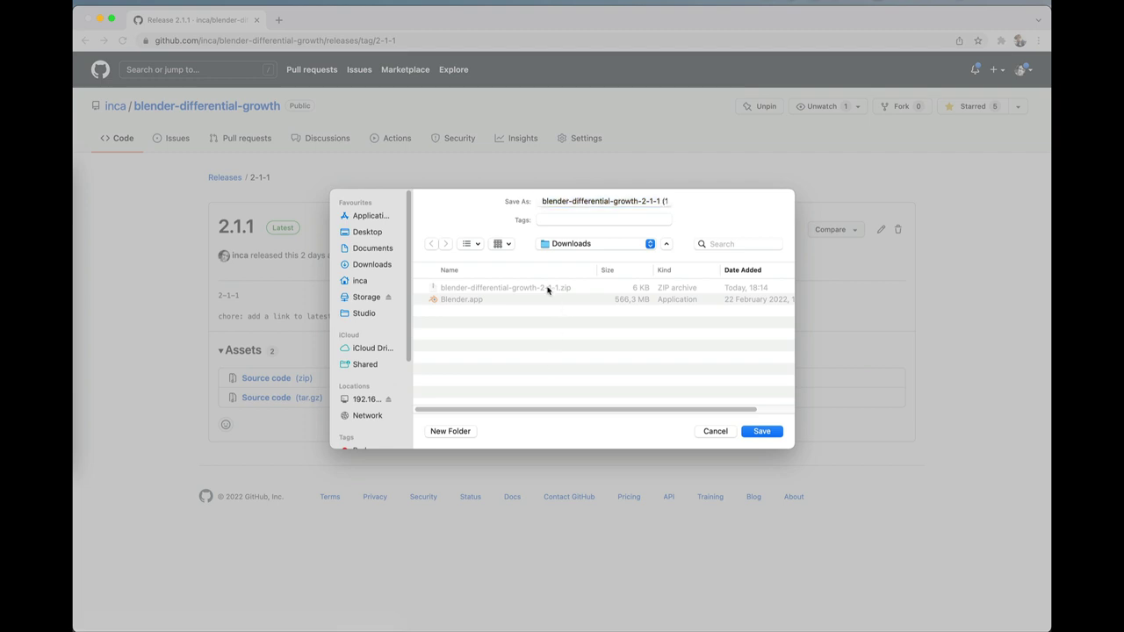
{"action": "left_click", "coordinate": [764, 431]}
{"action": "left_click", "coordinate": [598, 384]}
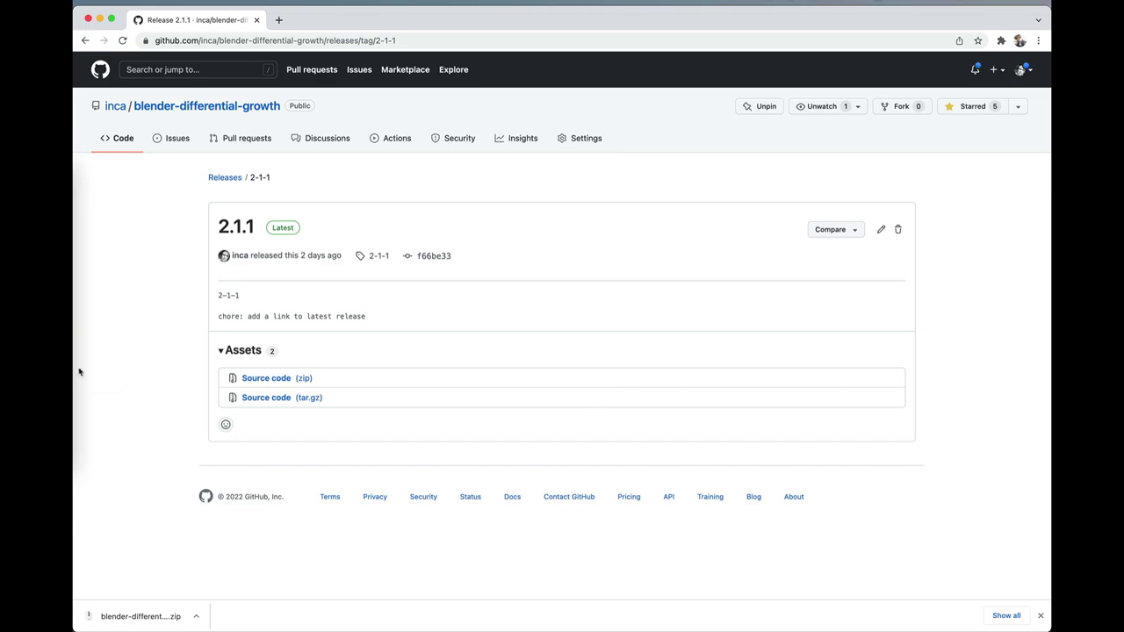
Step: Switch to Blender and install the add-on from blender-differential-growth-2-1-1.zip through the preferences
{"action": "left_click", "coordinate": [78, 391]}
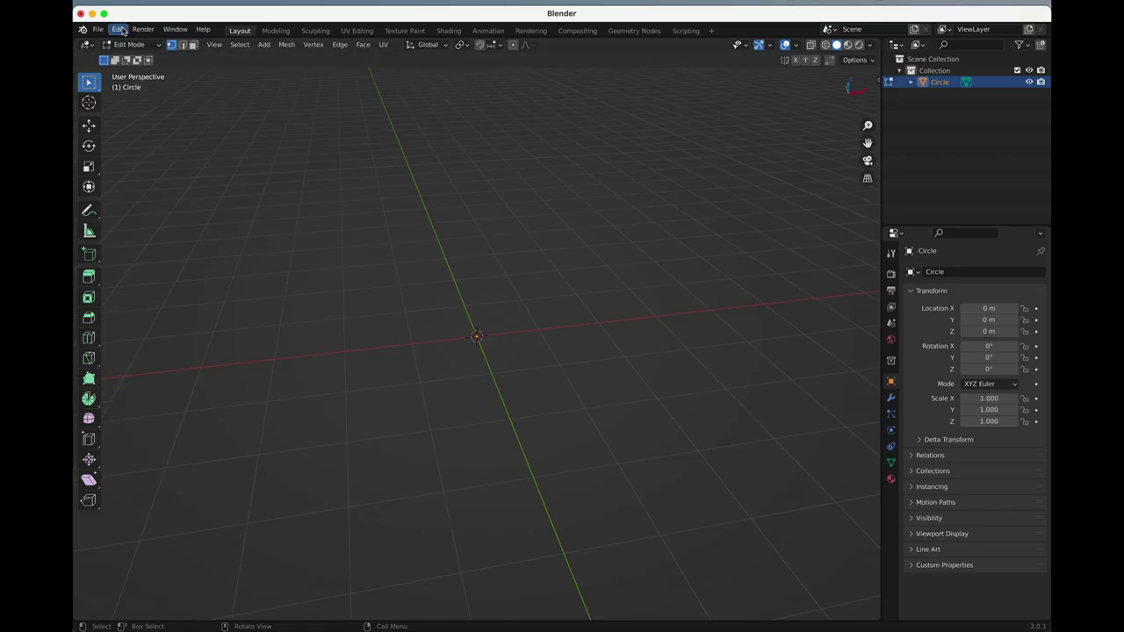
{"action": "left_click", "coordinate": [119, 30]}
{"action": "left_click", "coordinate": [138, 207]}
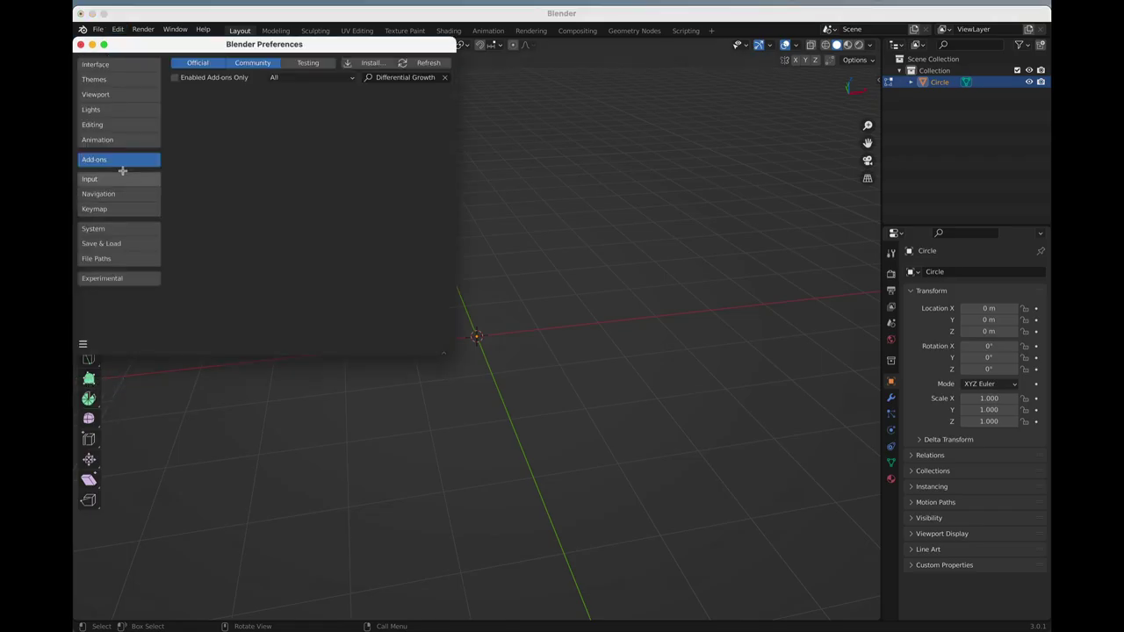
{"action": "left_click", "coordinate": [382, 62]}
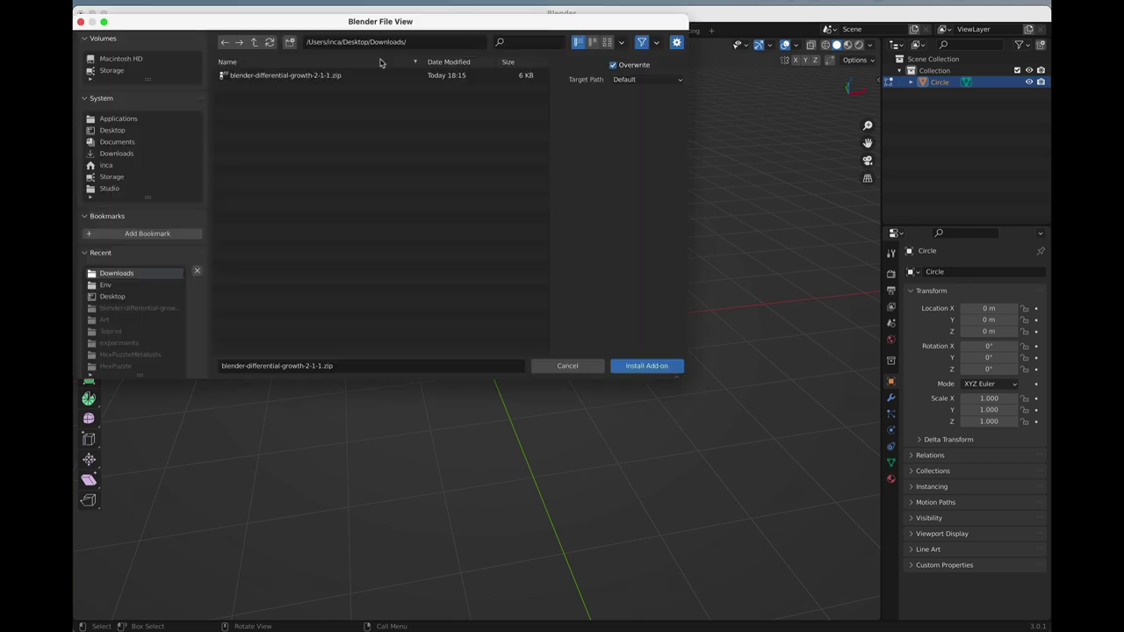
{"action": "left_click", "coordinate": [274, 76]}
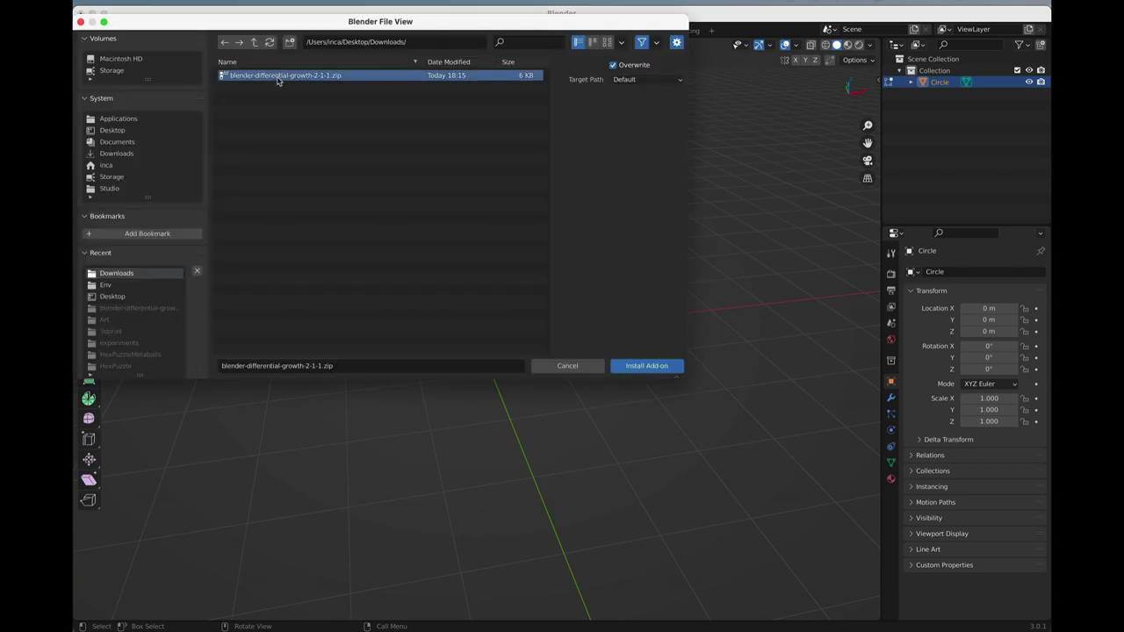
{"action": "left_click", "coordinate": [646, 365]}
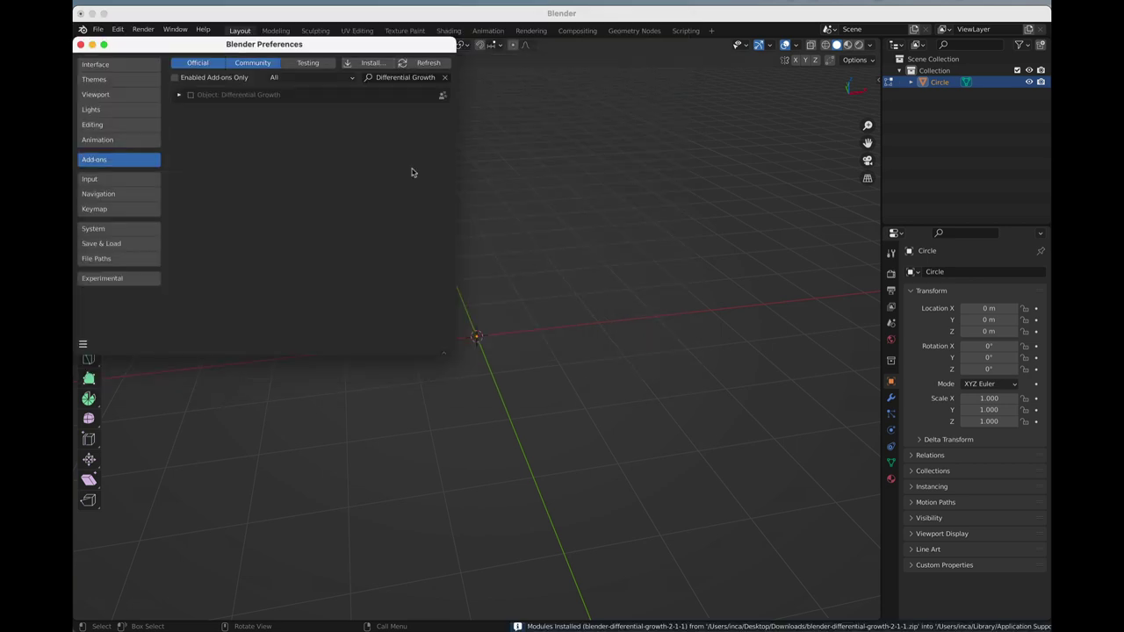
Step: Enable the Differential Growth add-on and look over its settings in the object's properties
{"action": "left_click", "coordinate": [191, 95]}
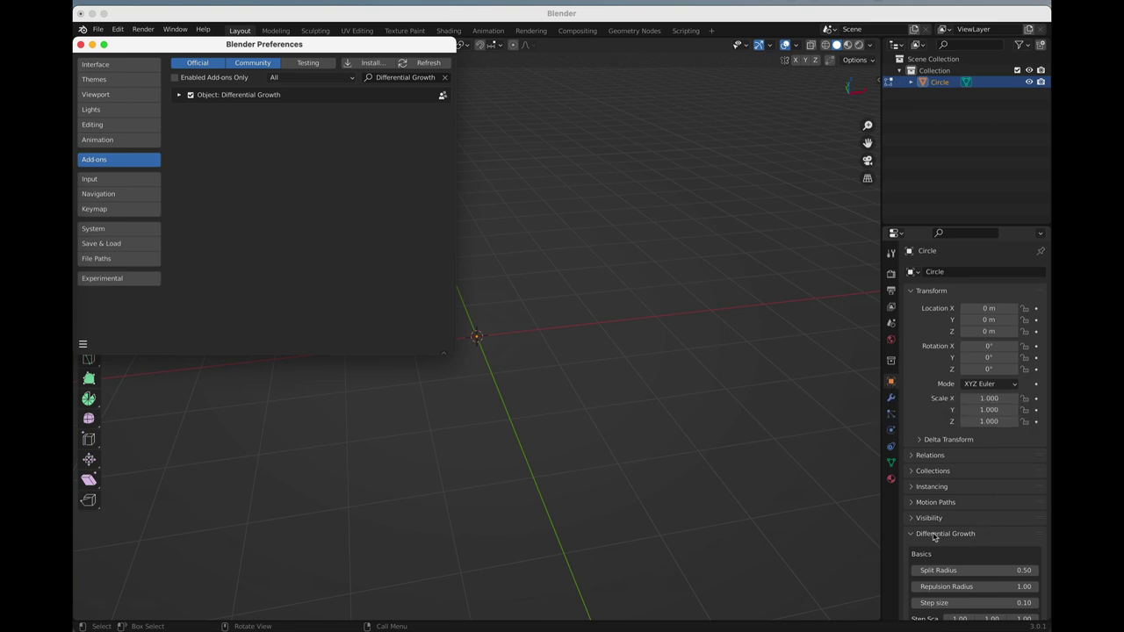
{"action": "scroll", "coordinate": [1023, 492], "scroll_direction": "down", "scroll_amount": 7}
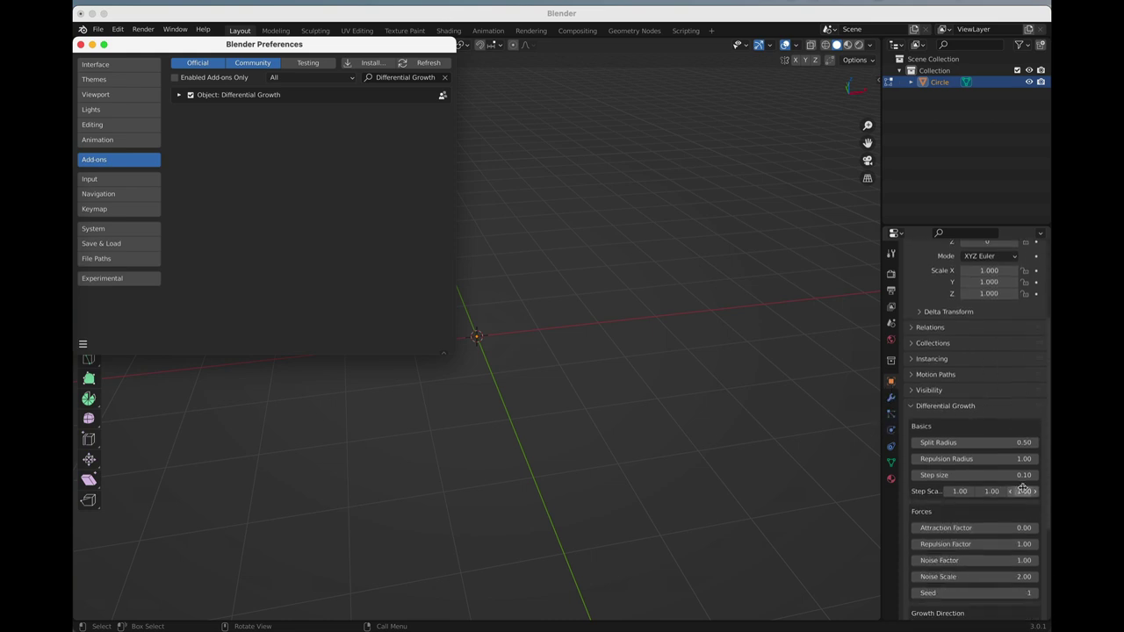
{"action": "scroll", "coordinate": [1023, 492], "scroll_direction": "down", "scroll_amount": 1}
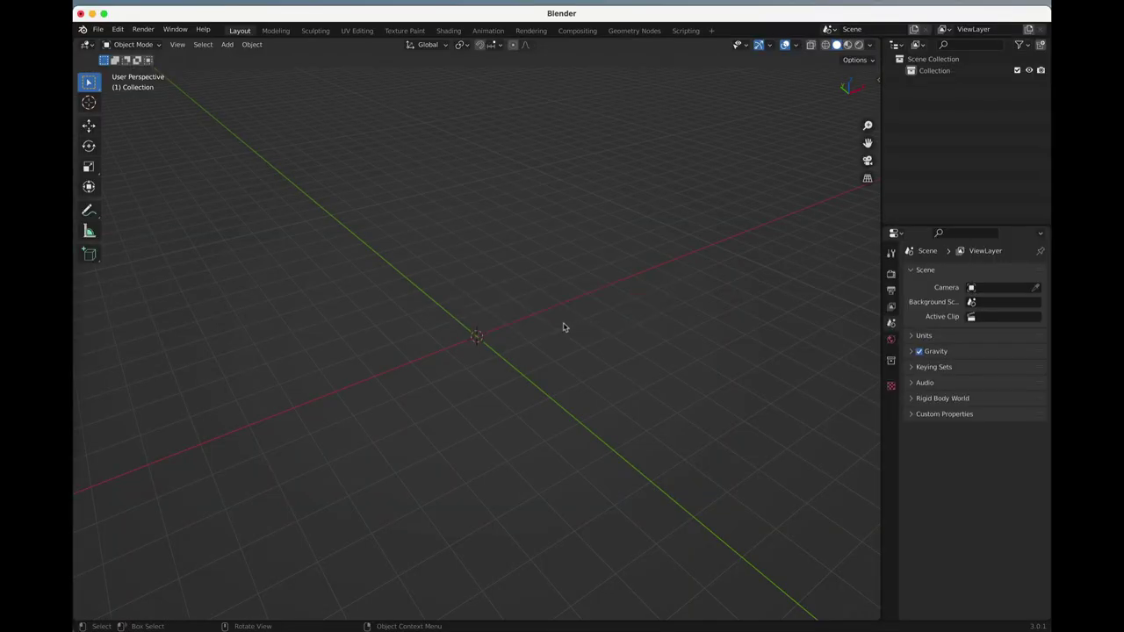
Step: Add a mesh circle at the origin of the empty scene
{"action": "middle_click_drag", "start_coordinate": [564, 327], "coordinate": [562, 342]}
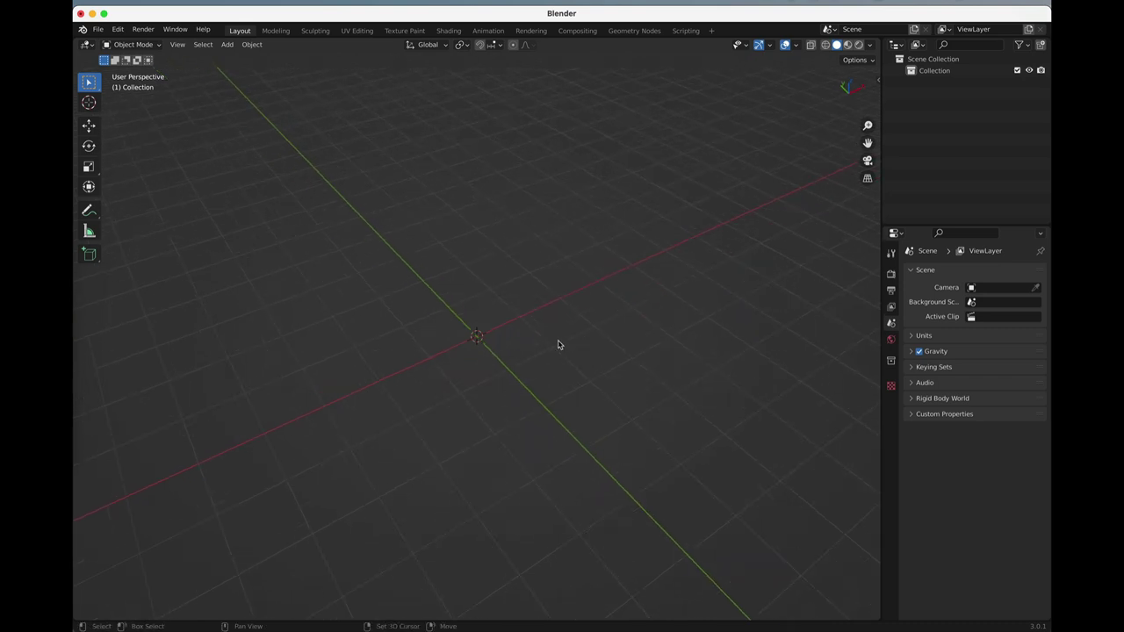
{"action": "key", "text": "shift+a"}
{"action": "mouse_move", "coordinate": [552, 359]}
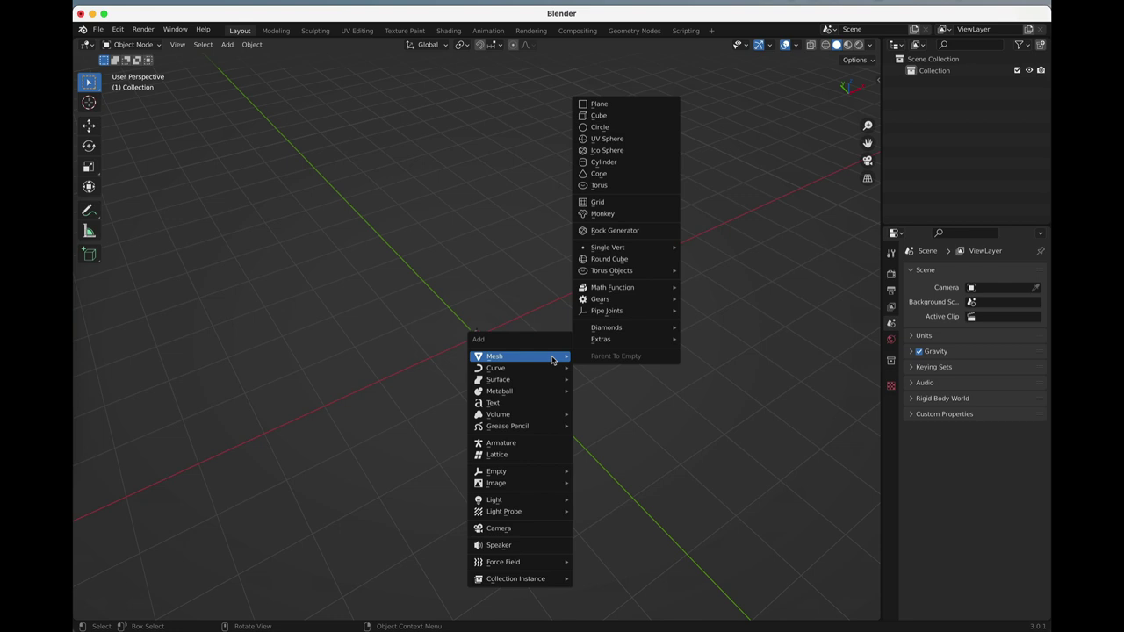
{"action": "left_click", "coordinate": [618, 133]}
Step: In Edit Mode, extrude the circle's vertices, scale them to 0 and merge them at center to form a filled disc
{"action": "key", "text": "Tab"}
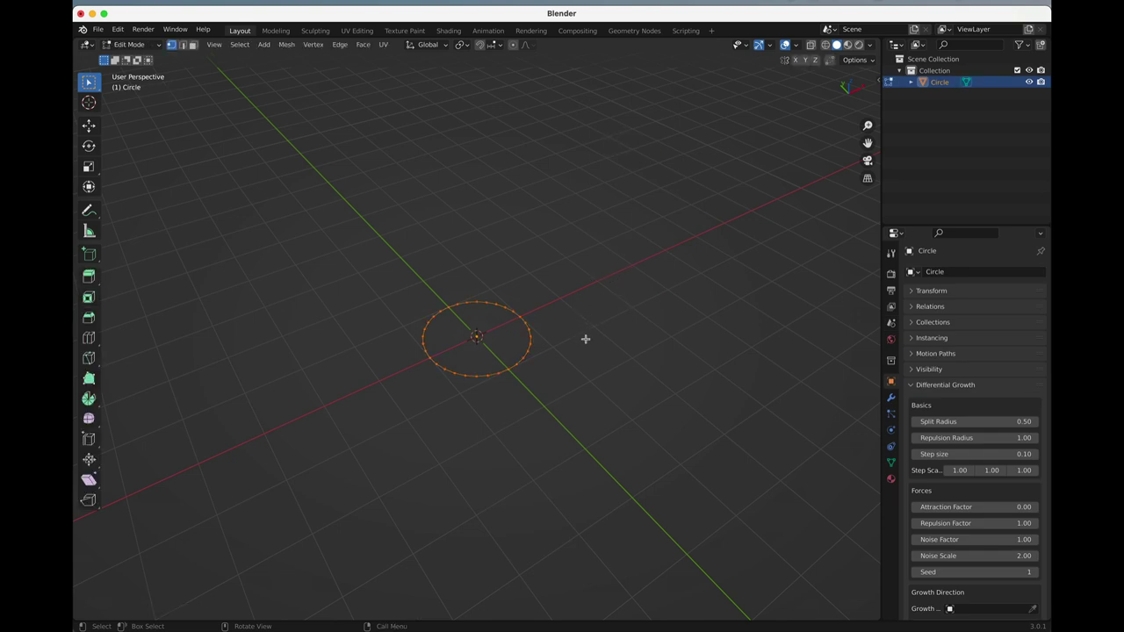
{"action": "key", "text": "e"}
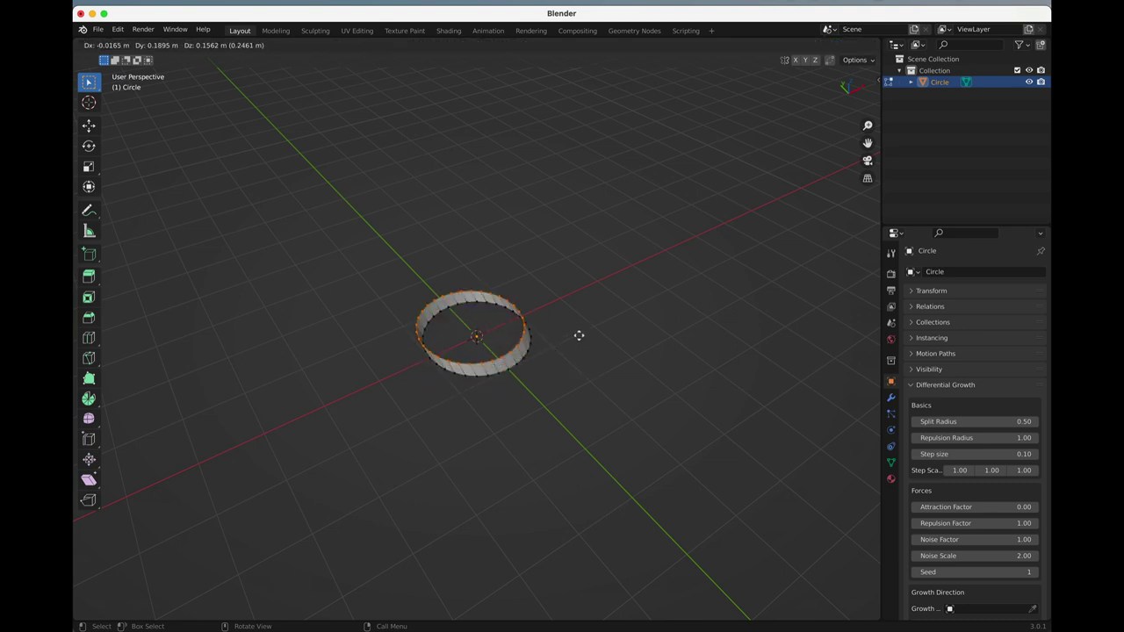
{"action": "key", "text": "s"}
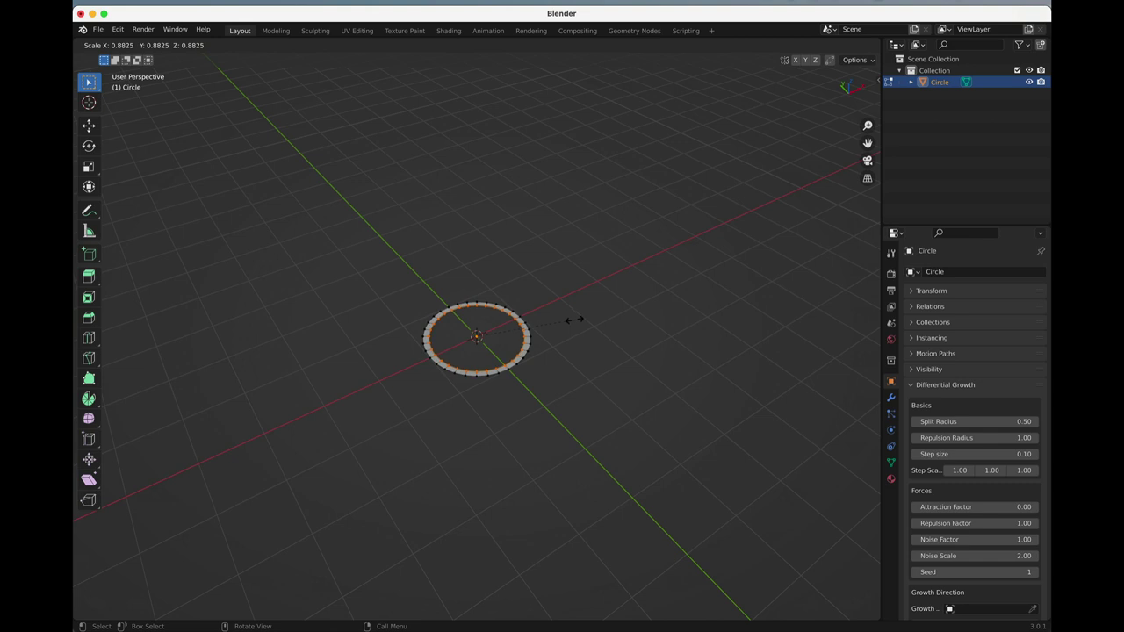
{"action": "type", "text": "0"}
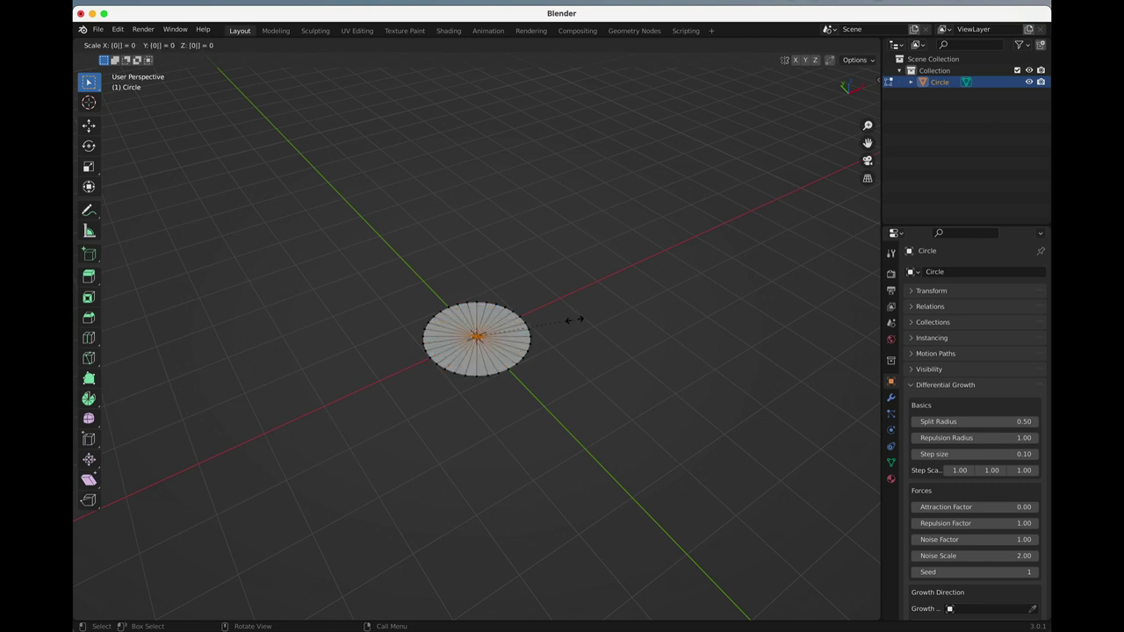
{"action": "key", "text": "Return"}
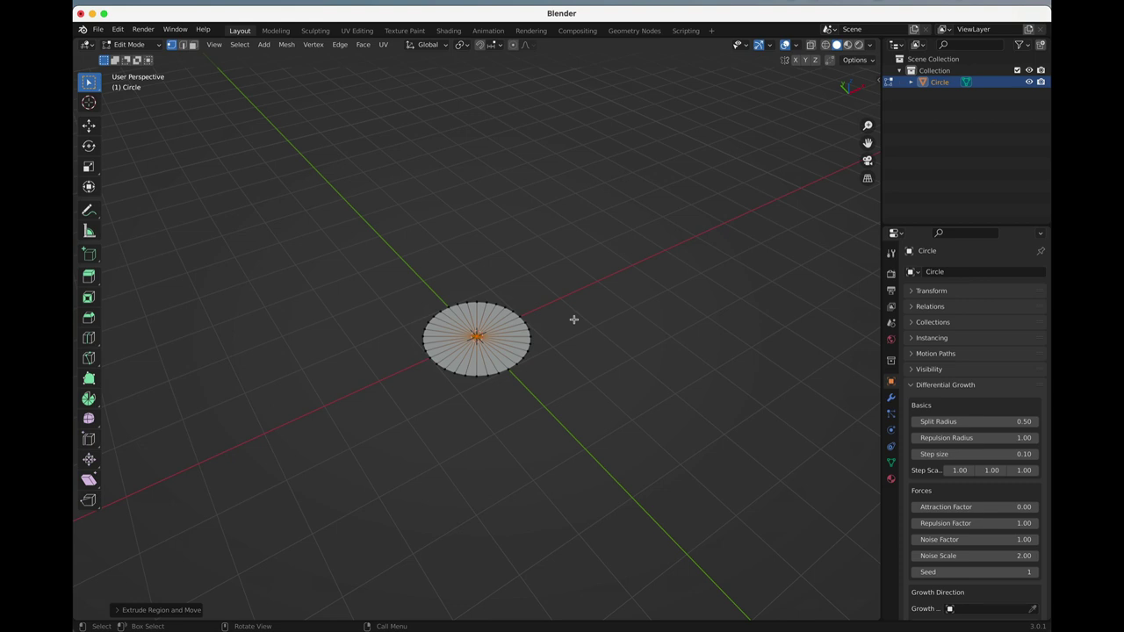
{"action": "key", "text": "m"}
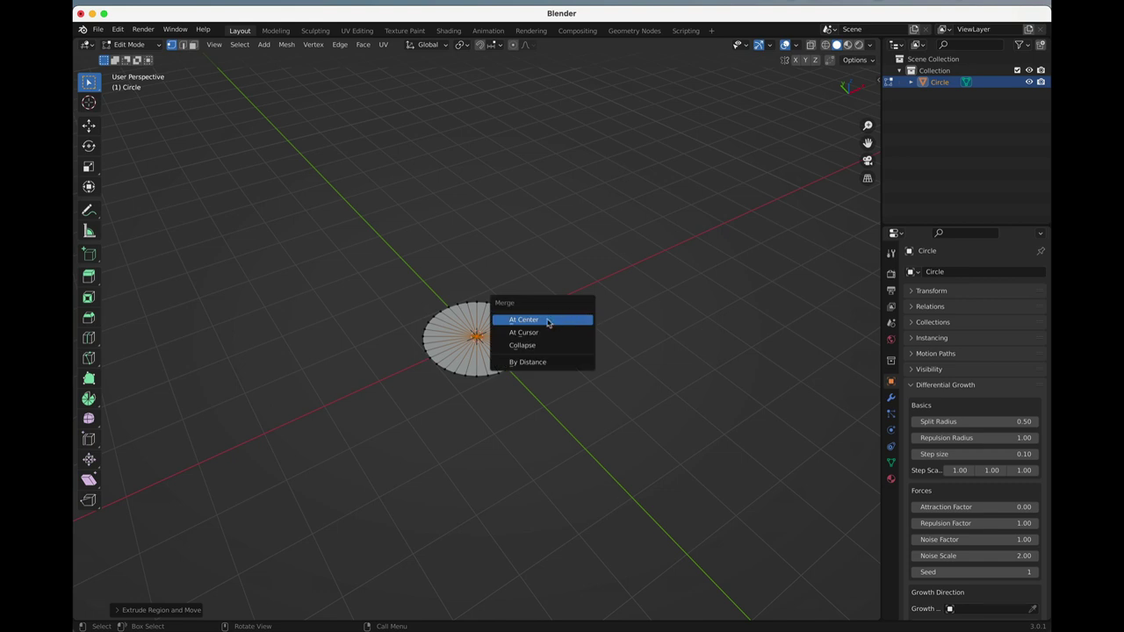
{"action": "left_click", "coordinate": [548, 322]}
Step: Select the disc's outer boundary edge loop in top view, leaving the center vertex out
{"action": "key", "text": "KP_7"}
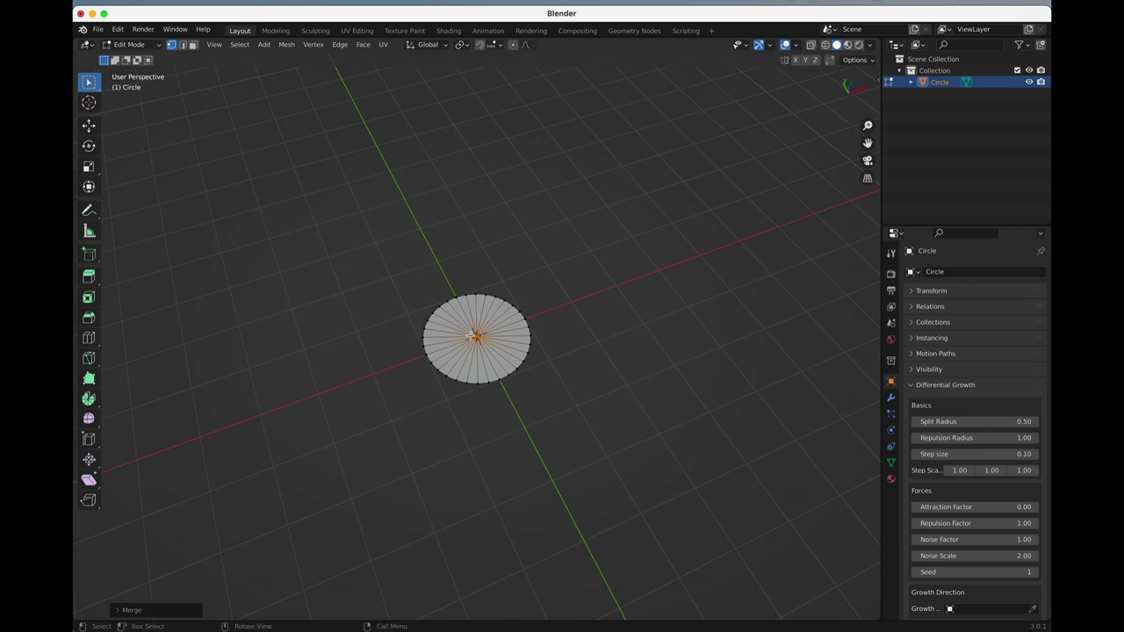
{"action": "scroll", "coordinate": [496, 314], "scroll_direction": "up", "scroll_amount": 3}
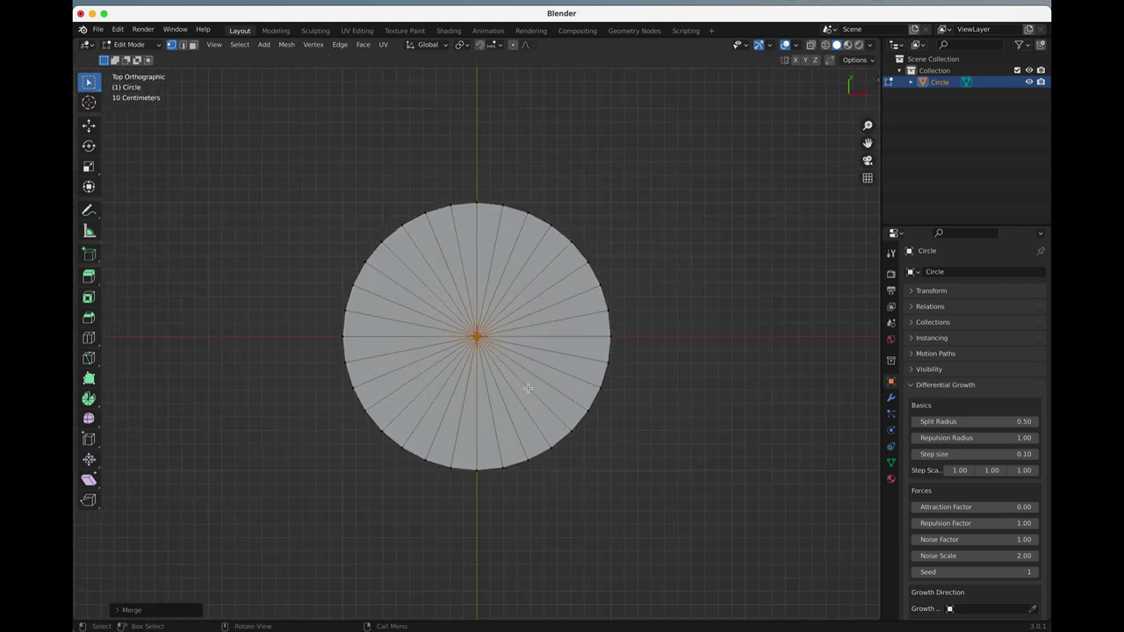
{"action": "middle_click_drag", "start_coordinate": [508, 437], "coordinate": [528, 376]}
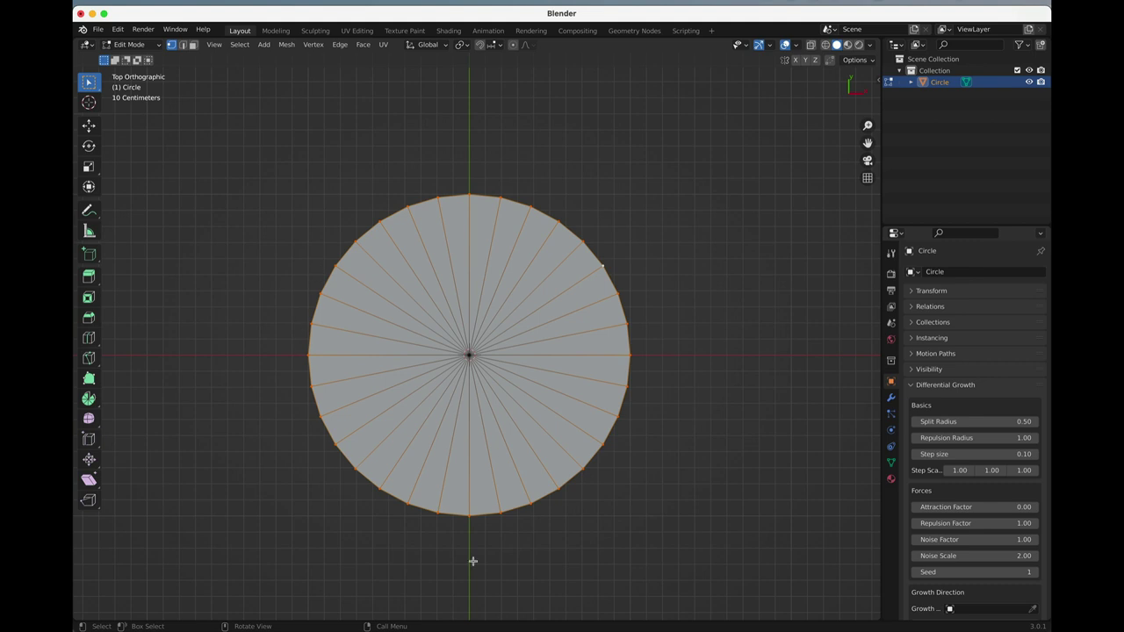
{"action": "left_click", "coordinate": [664, 270]}
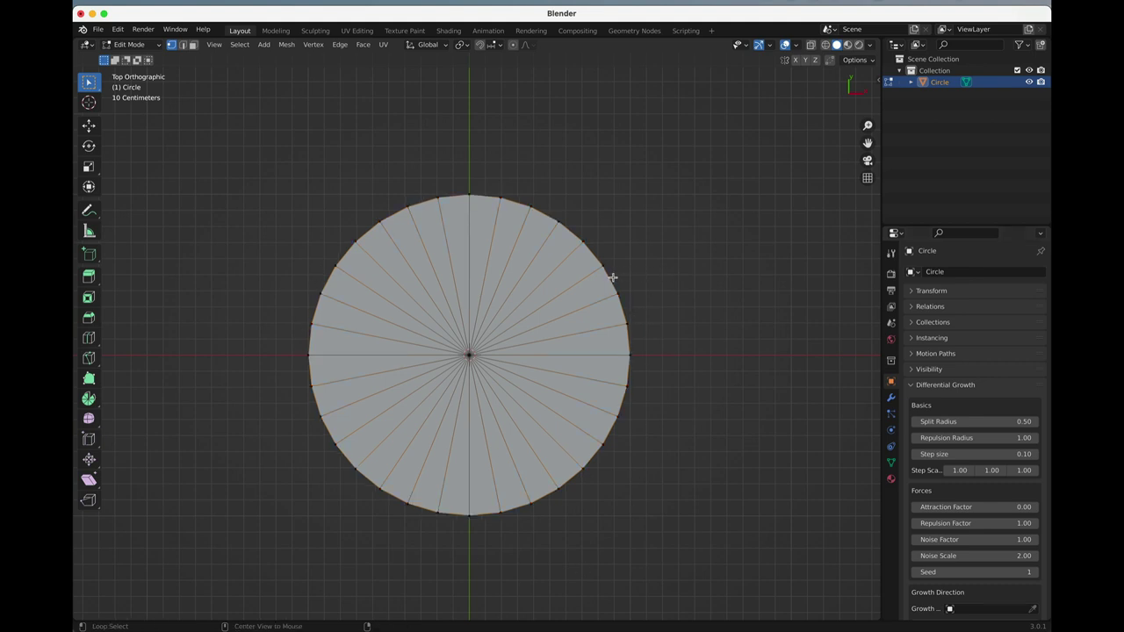
{"action": "key", "text": "a"}
Step: Create a vertex group for the disc and assign the selected boundary vertices with a weight of 1.000
{"action": "left_click", "coordinate": [891, 463]}
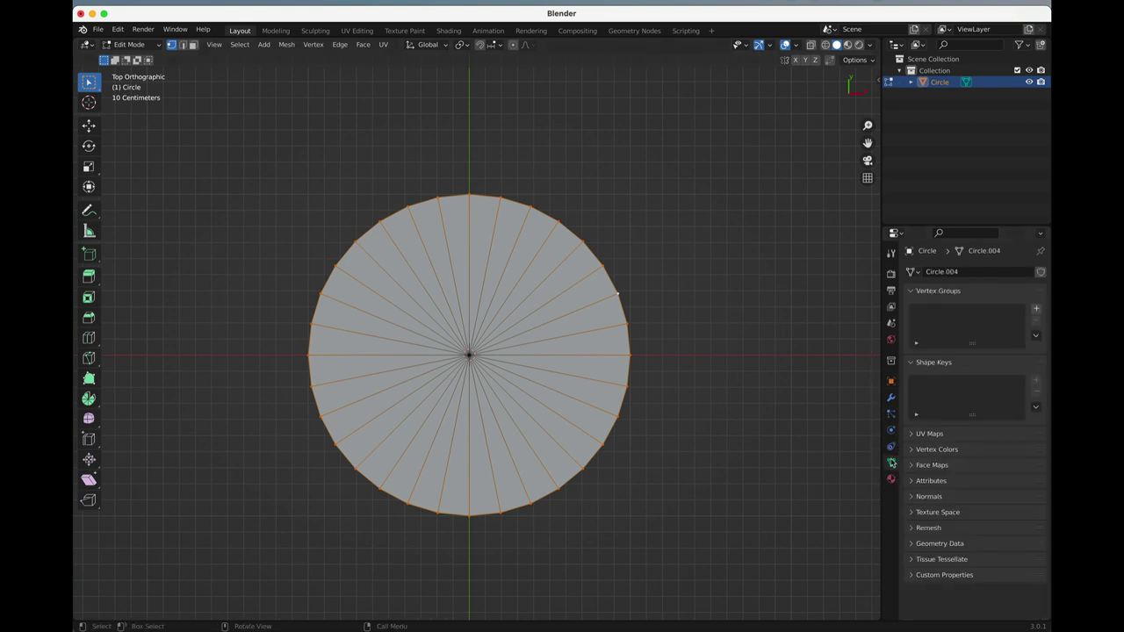
{"action": "left_click", "coordinate": [1036, 312]}
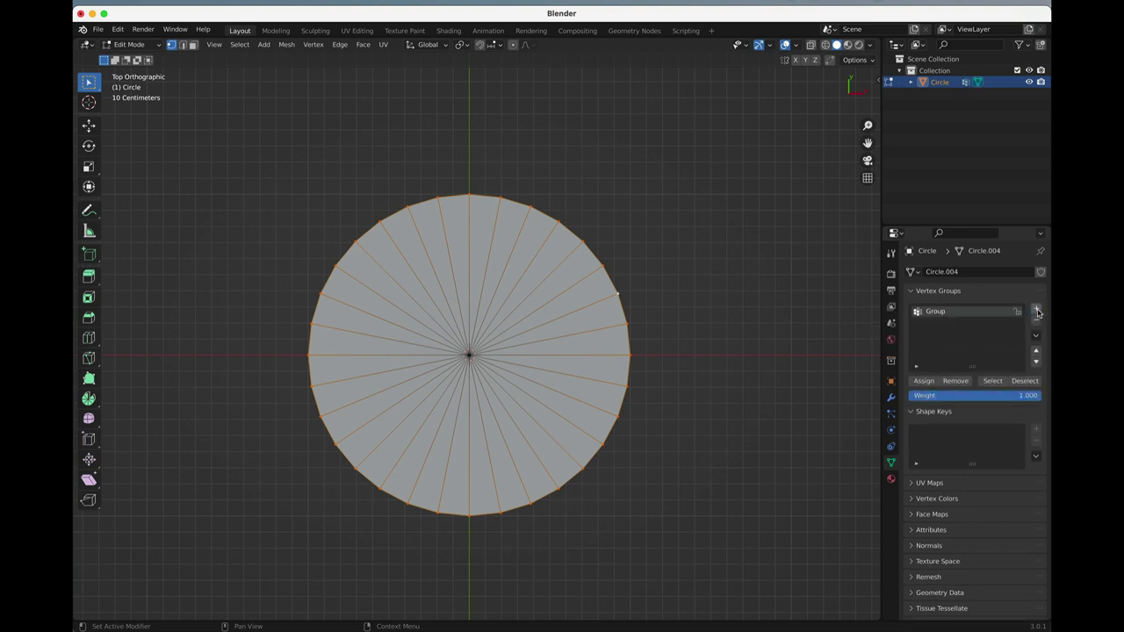
{"action": "left_click", "coordinate": [923, 383]}
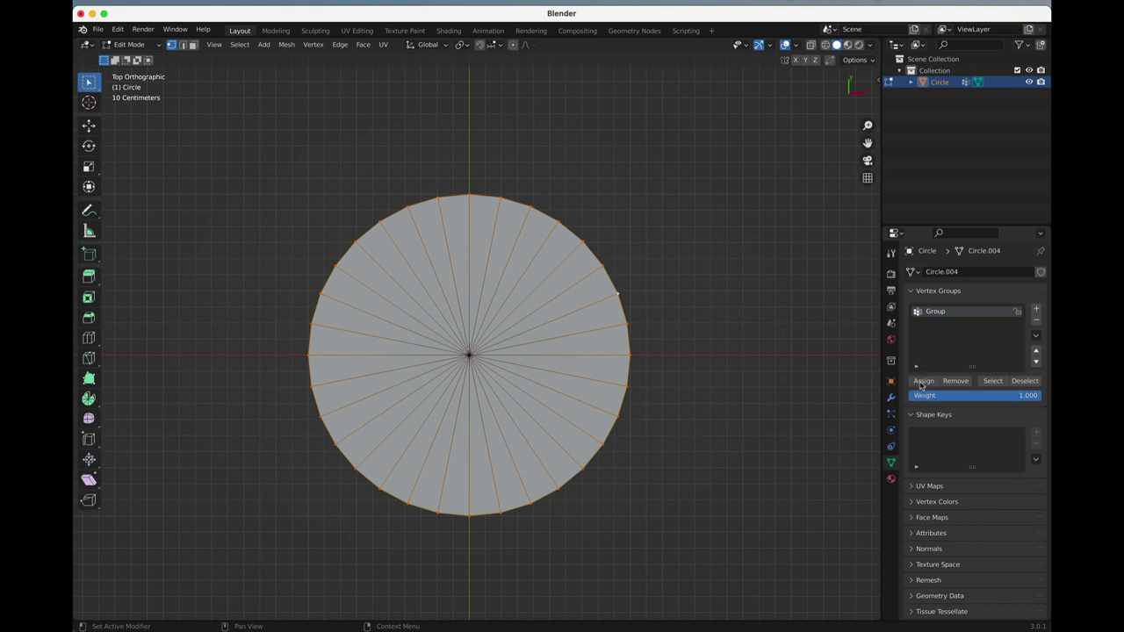
Step: Switch the disc to Weight Paint mode and show it in wireframe shading
{"action": "left_click", "coordinate": [147, 46]}
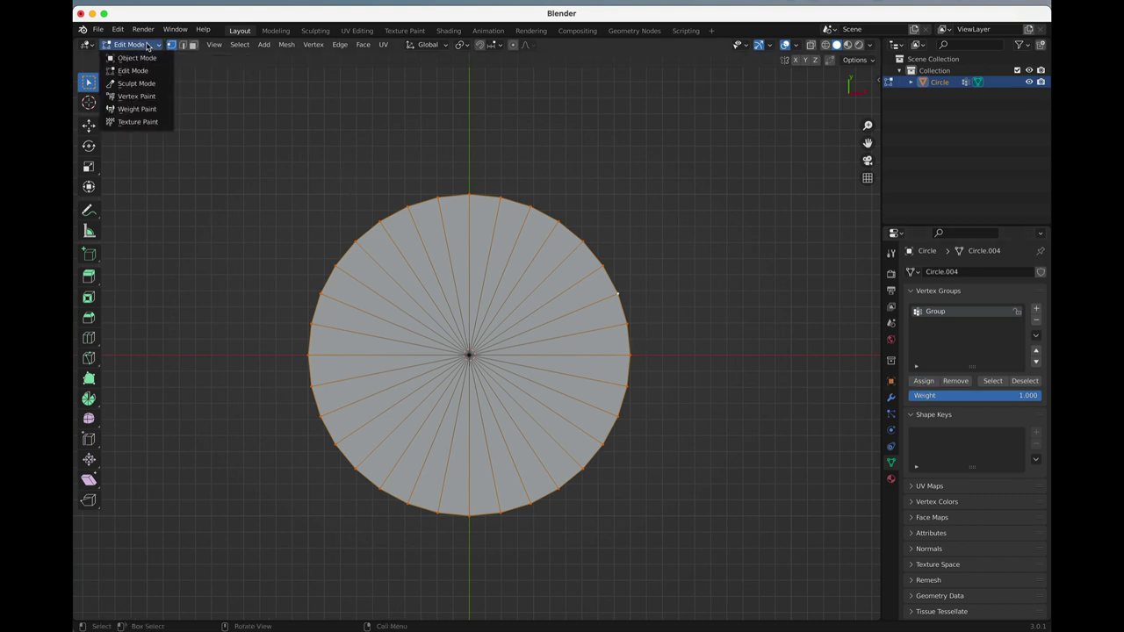
{"action": "left_click", "coordinate": [131, 111]}
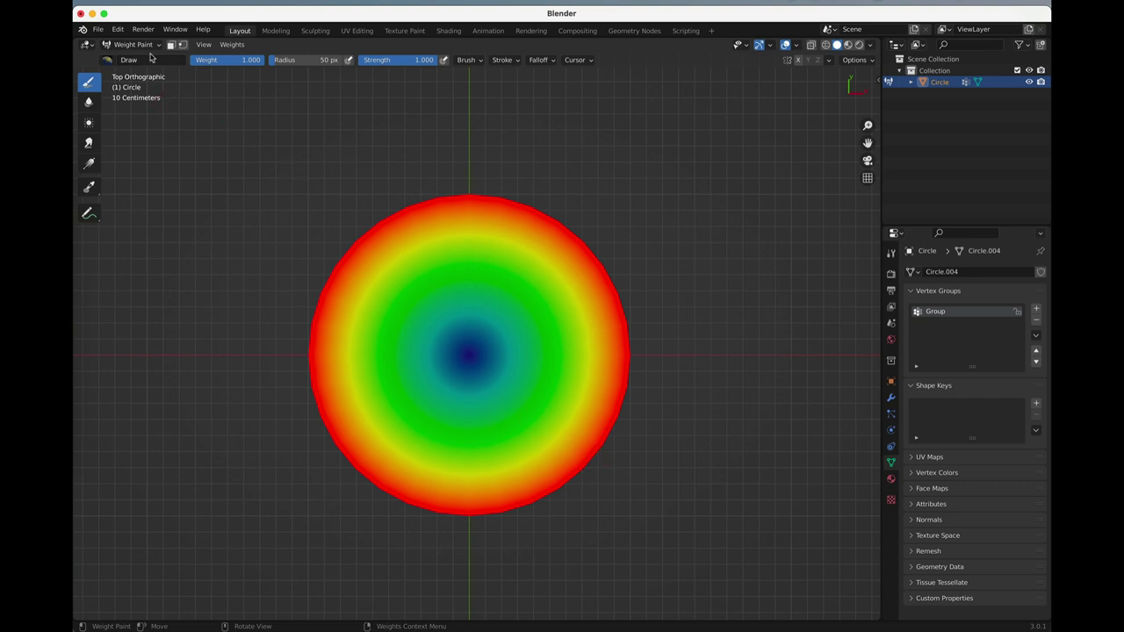
{"action": "left_click", "coordinate": [826, 45]}
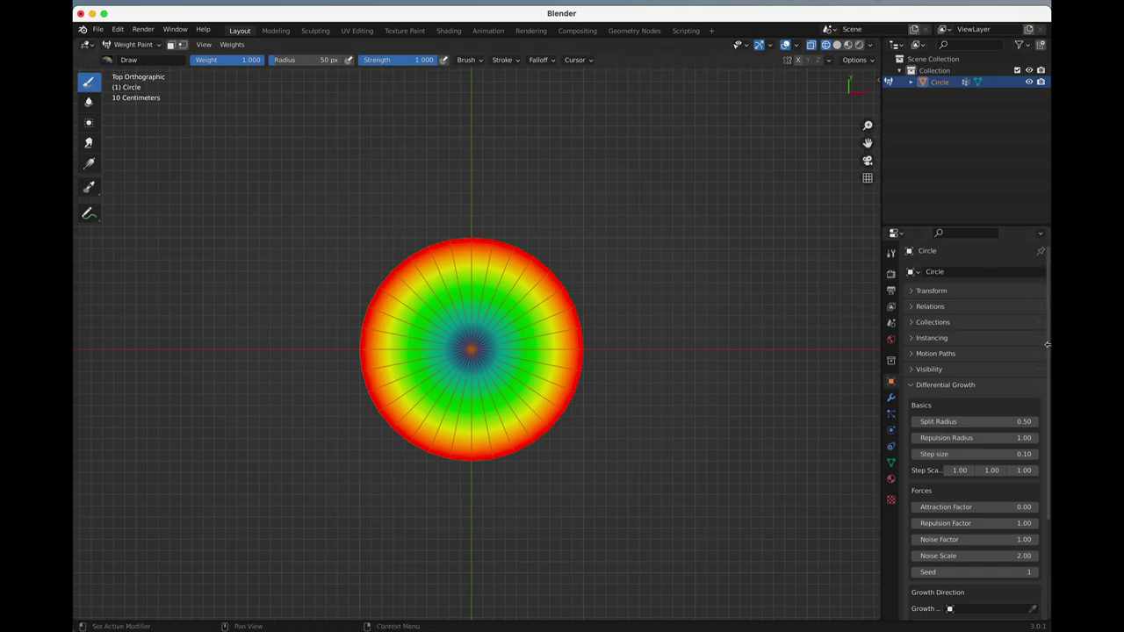
Step: Run the Diff Growth Step repeatedly on the disc with the default Differential Growth settings
{"action": "scroll", "coordinate": [948, 518], "scroll_direction": "down", "scroll_amount": 5}
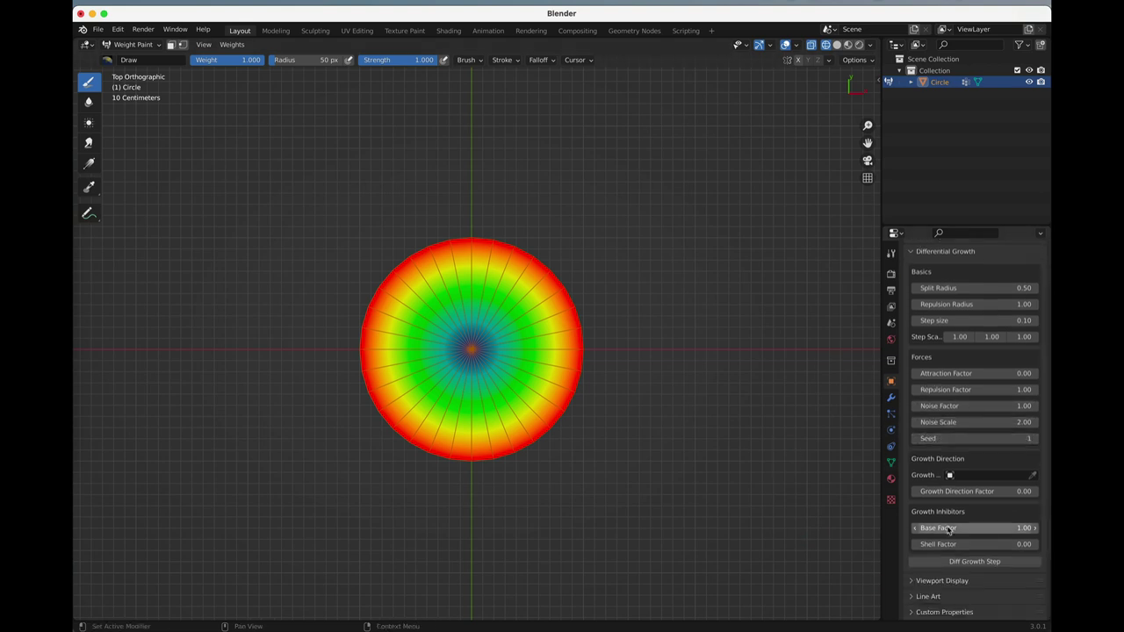
{"action": "left_click", "coordinate": [947, 564]}
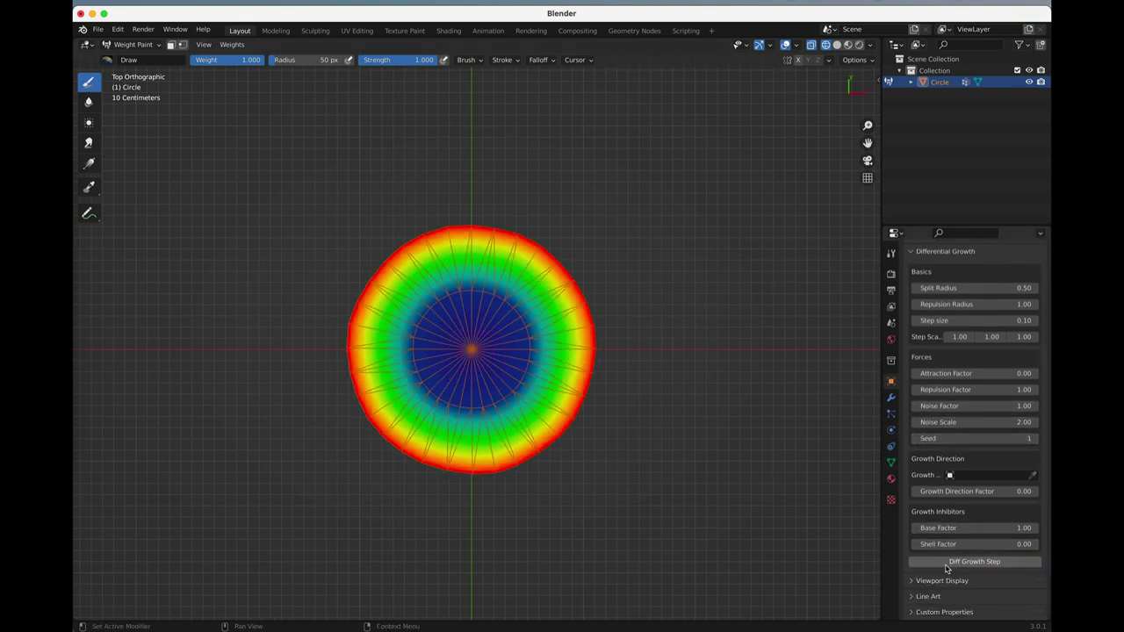
{"action": "left_click", "coordinate": [947, 564]}
{"action": "left_click", "coordinate": [947, 564]}
{"action": "left_click", "coordinate": [947, 564]}
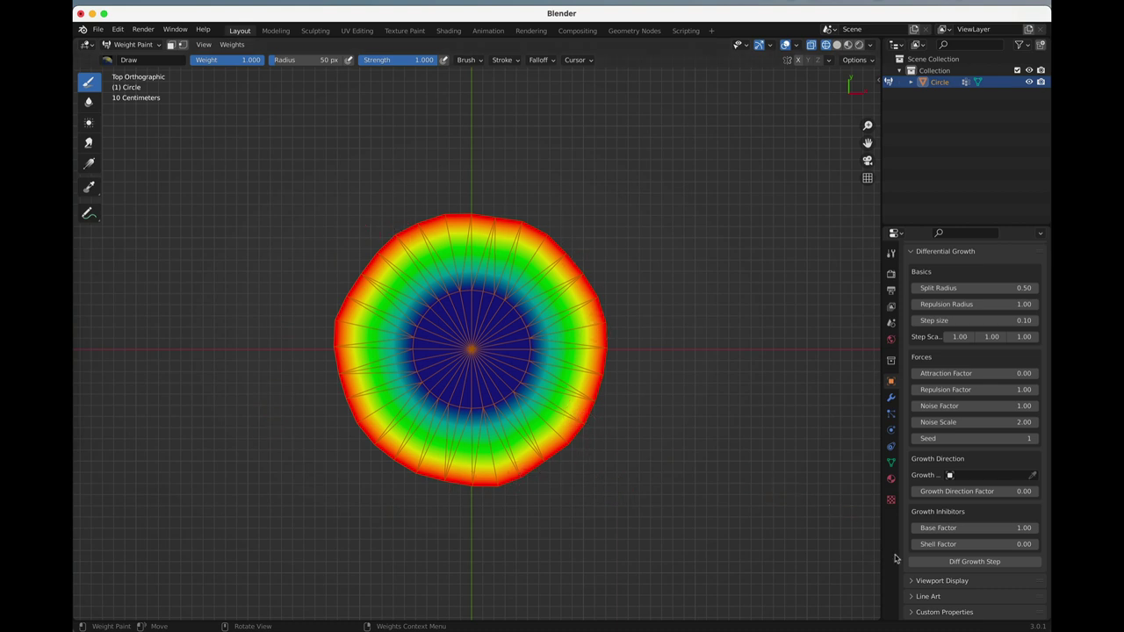
Step: Continue running the Diff Growth Step on the disc from top view until its rim turns jagged
{"action": "left_click", "coordinate": [1006, 566]}
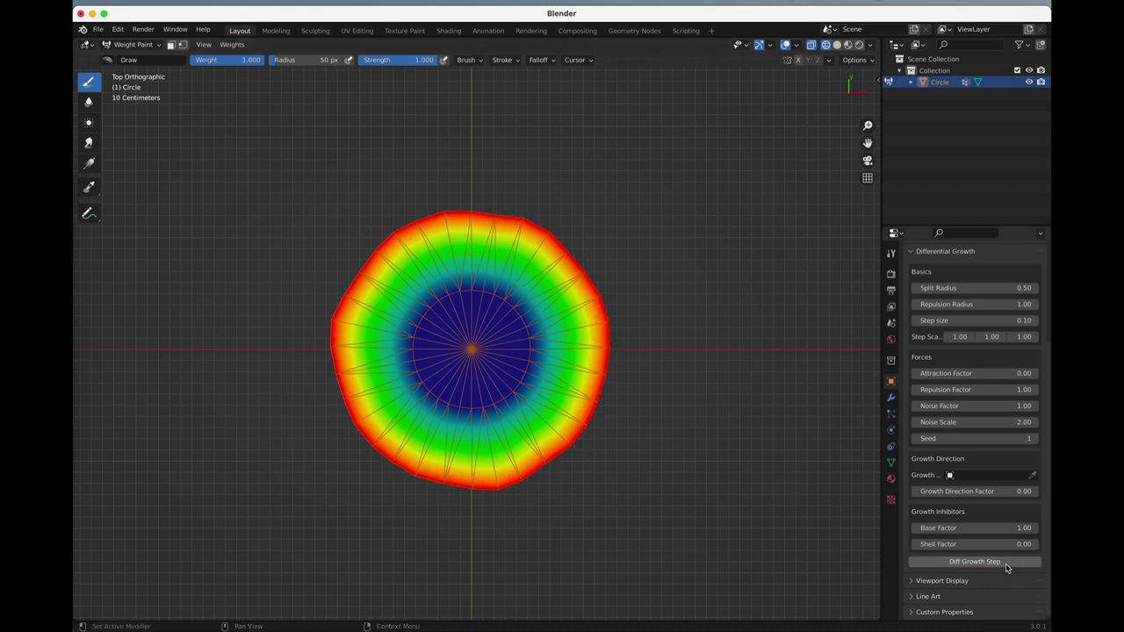
{"action": "left_click", "coordinate": [1006, 565]}
{"action": "left_click", "coordinate": [1006, 566]}
{"action": "left_click", "coordinate": [1007, 566]}
{"action": "left_click", "coordinate": [1006, 566]}
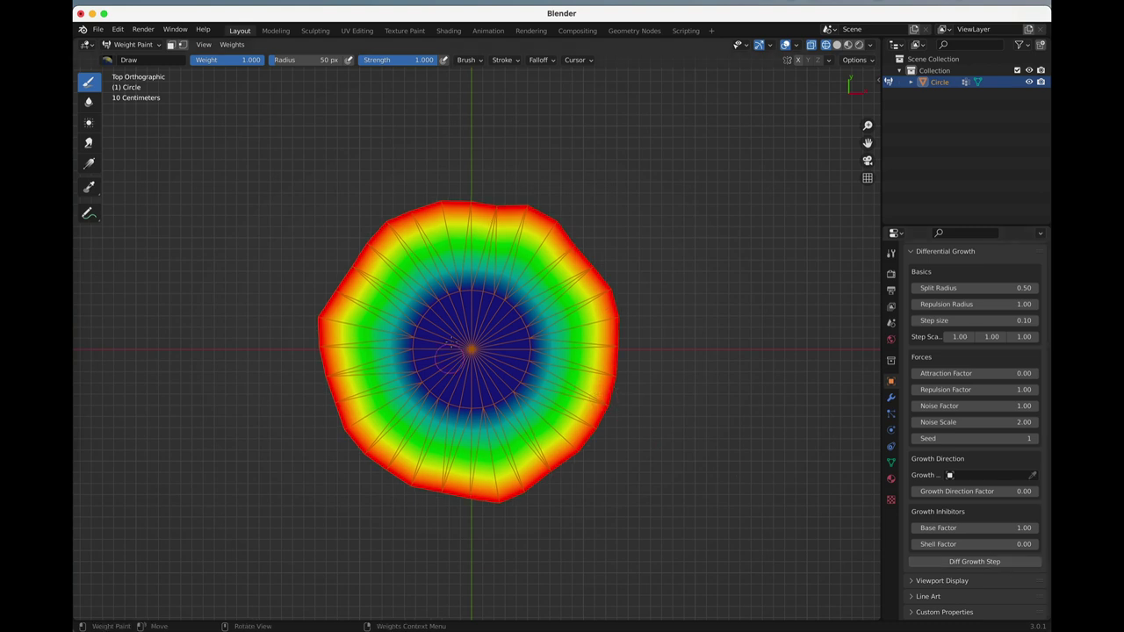
{"action": "left_click", "coordinate": [995, 564]}
{"action": "left_click", "coordinate": [995, 565]}
{"action": "left_click", "coordinate": [995, 565]}
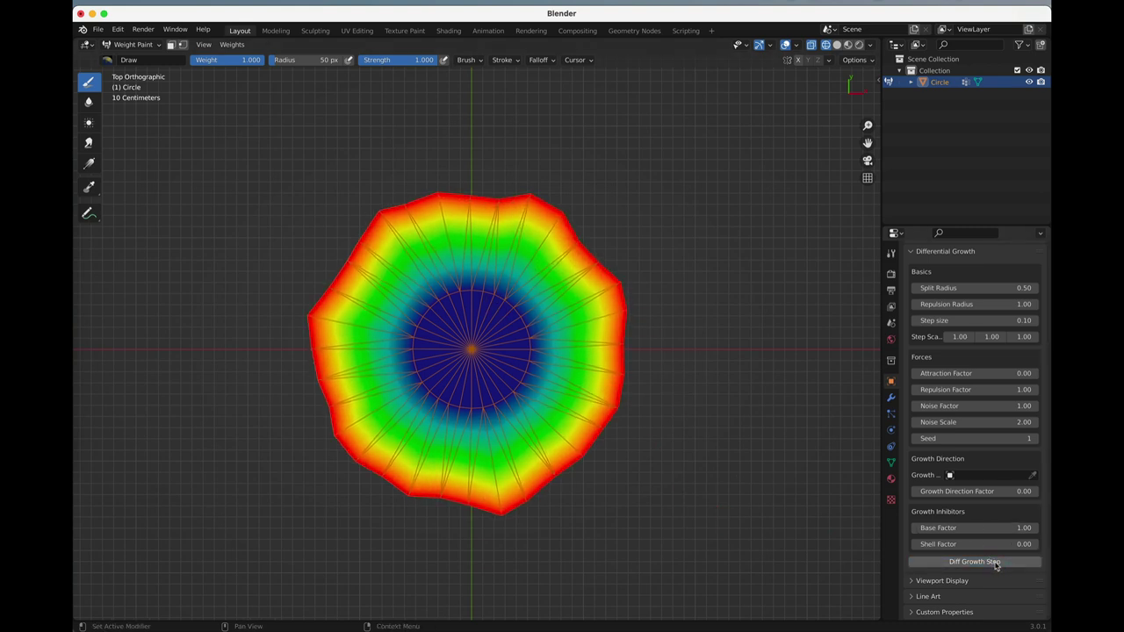
{"action": "left_click", "coordinate": [995, 565]}
{"action": "left_click", "coordinate": [995, 565]}
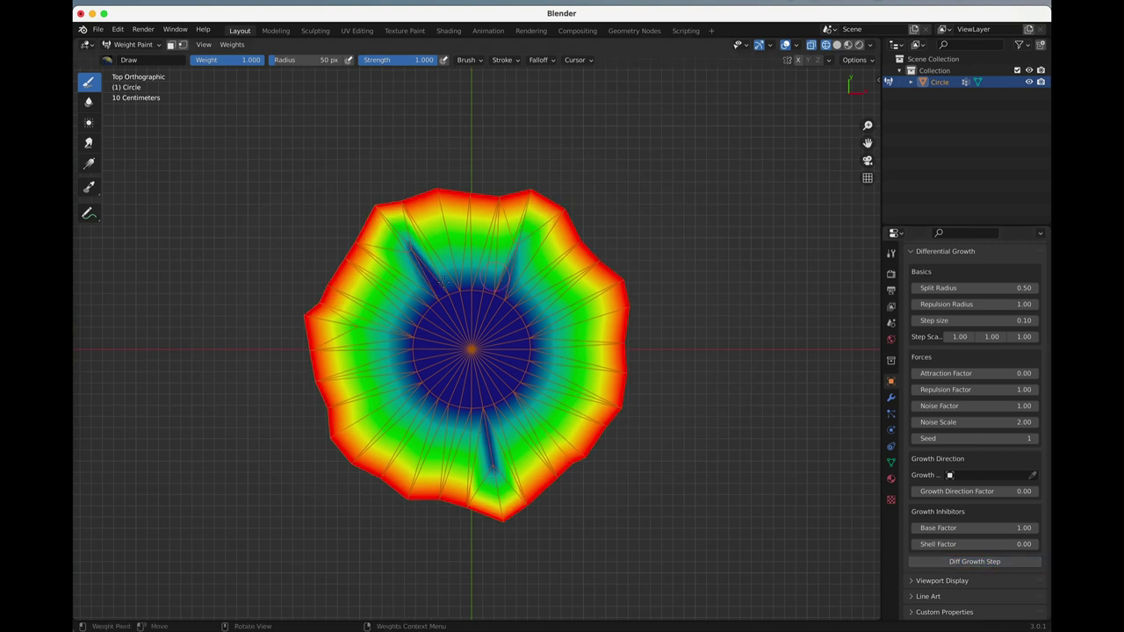
{"action": "left_click", "coordinate": [971, 568]}
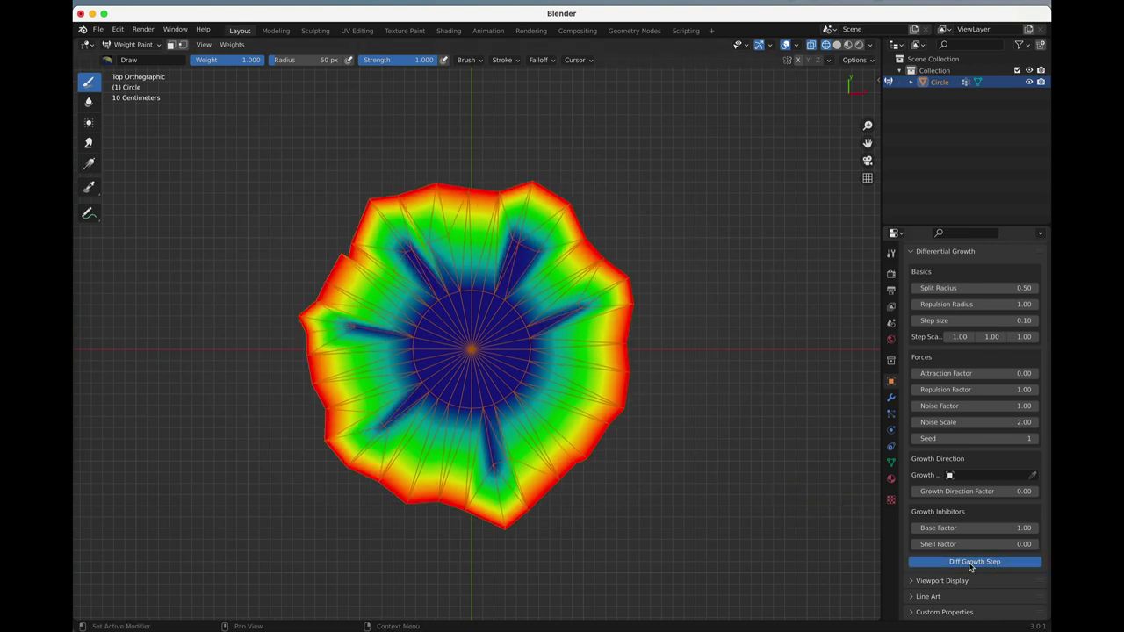
{"action": "left_click", "coordinate": [970, 567]}
{"action": "left_click", "coordinate": [970, 567]}
{"action": "left_click", "coordinate": [972, 568]}
{"action": "left_click", "coordinate": [972, 568]}
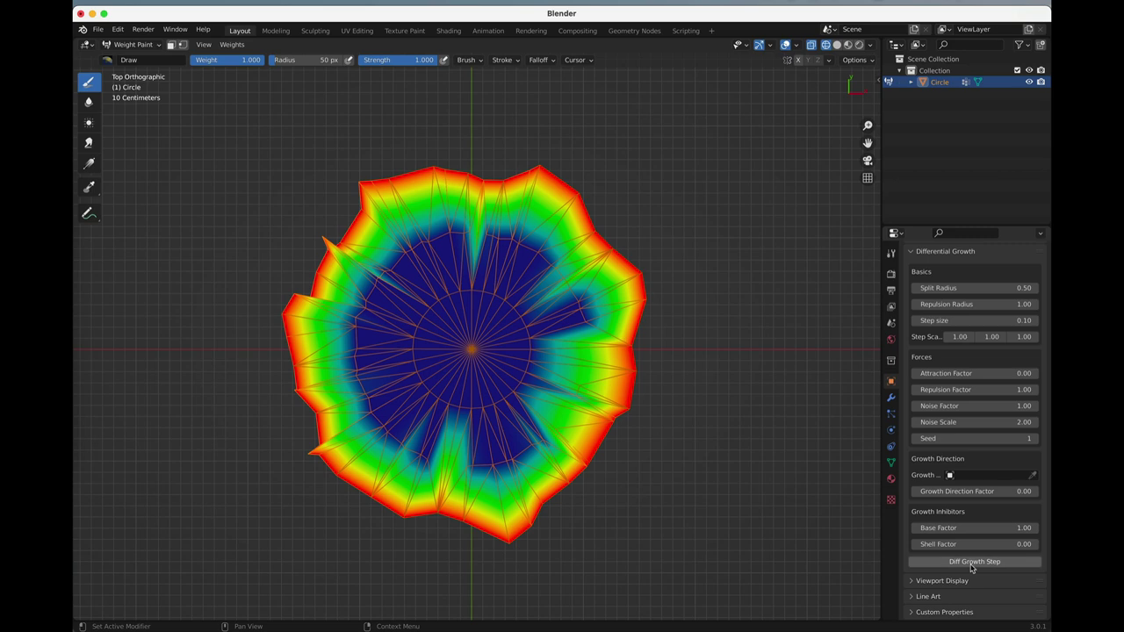
Step: Run about a dozen more Diff Growth Steps in perspective view to grow the rim into separate folded lobes
{"action": "middle_click_drag", "start_coordinate": [590, 527], "coordinate": [519, 304]}
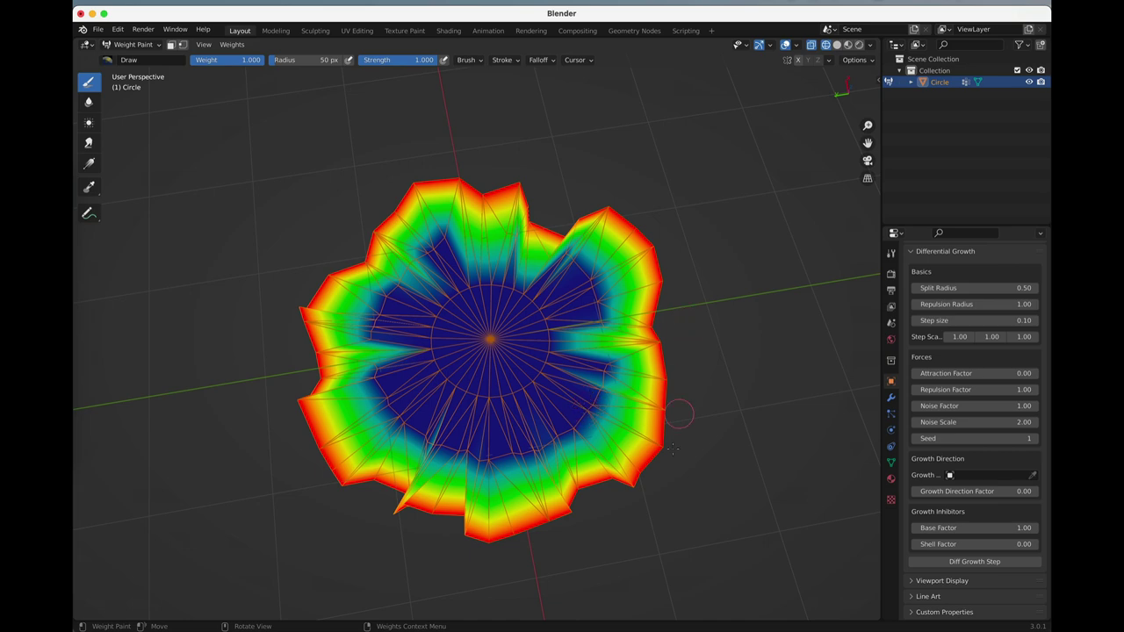
{"action": "left_click", "coordinate": [969, 565]}
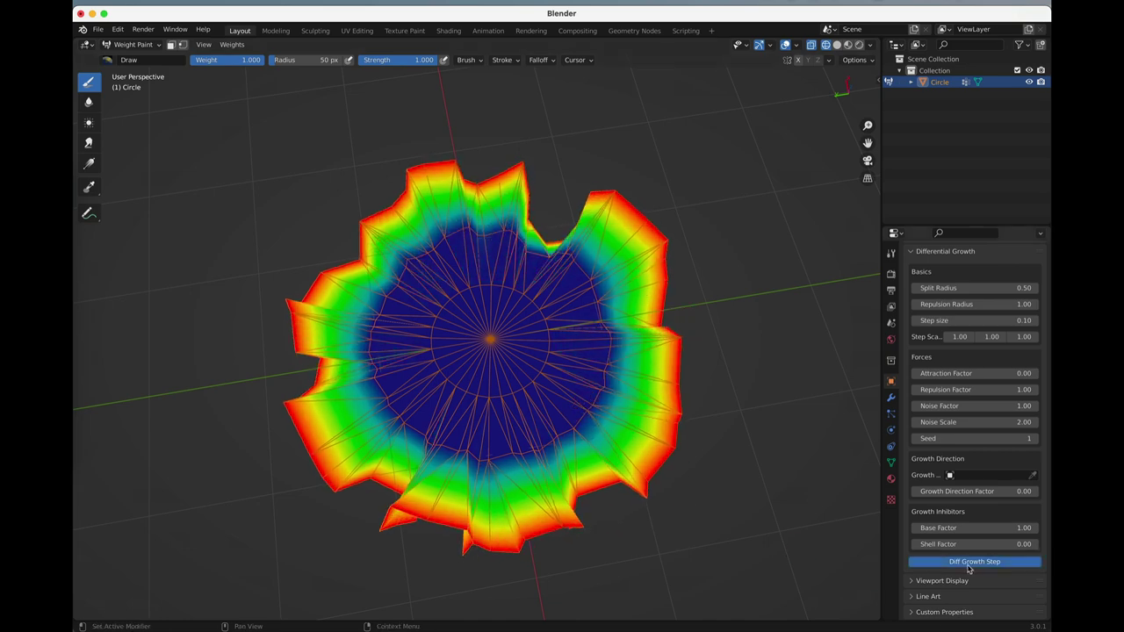
{"action": "left_click", "coordinate": [969, 567]}
{"action": "left_click", "coordinate": [969, 567]}
{"action": "left_click", "coordinate": [969, 567]}
{"action": "left_click", "coordinate": [969, 567]}
{"action": "left_click", "coordinate": [969, 567]}
{"action": "left_click", "coordinate": [969, 568]}
{"action": "left_click", "coordinate": [969, 568]}
{"action": "left_click", "coordinate": [968, 568]}
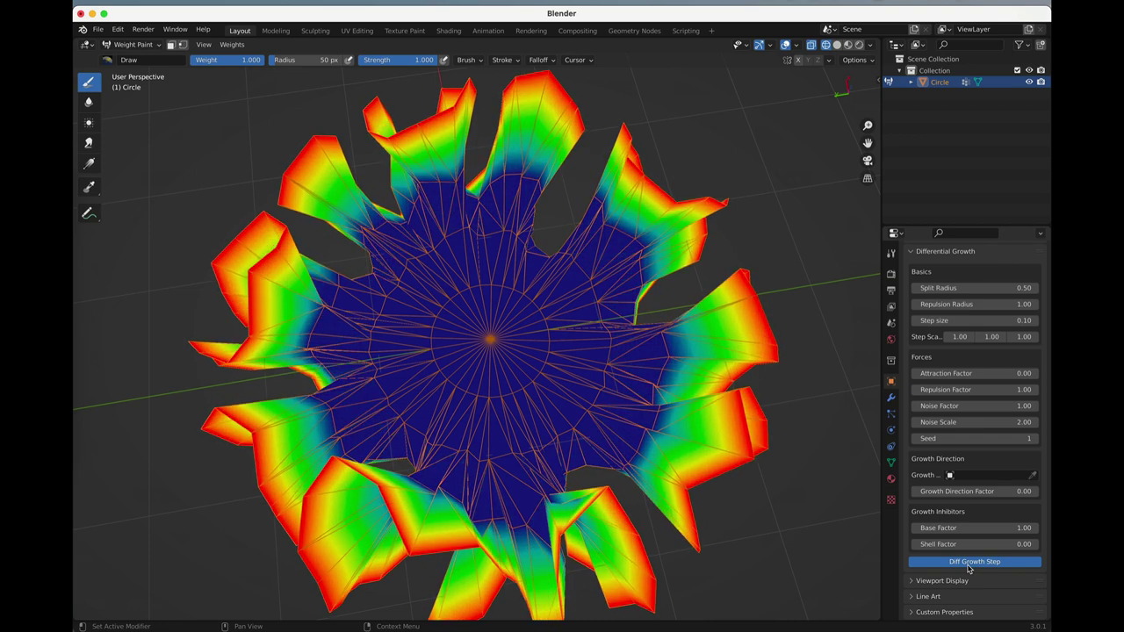
{"action": "left_click", "coordinate": [968, 568]}
{"action": "left_click", "coordinate": [969, 568]}
{"action": "left_click", "coordinate": [969, 568]}
{"action": "left_click", "coordinate": [969, 568]}
{"action": "scroll", "coordinate": [611, 486], "scroll_direction": "down", "scroll_amount": 2}
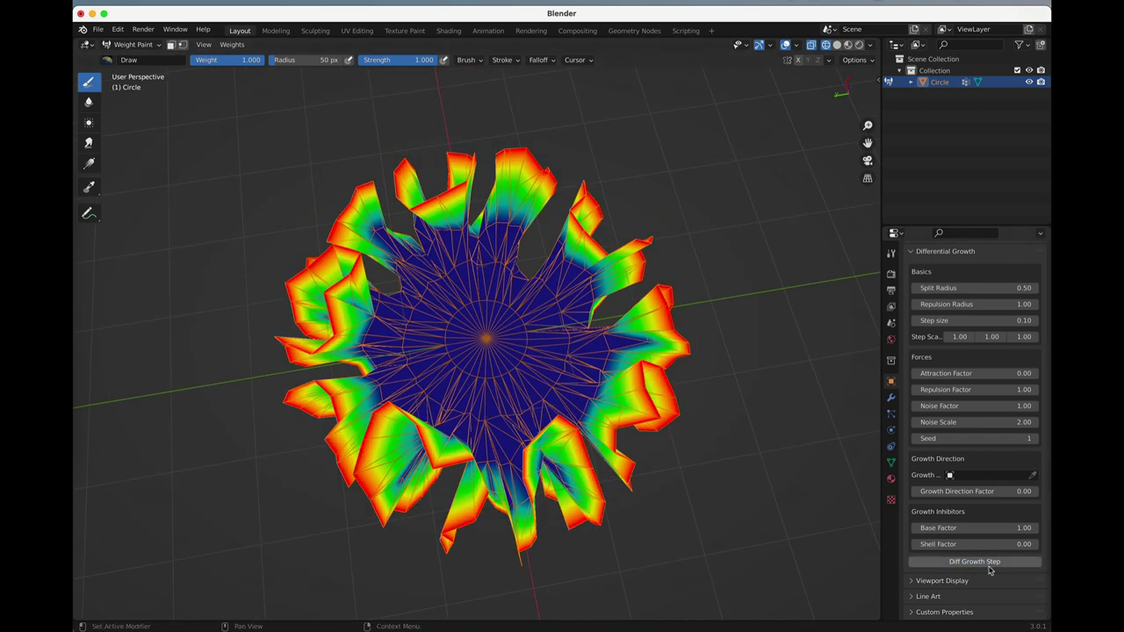
Step: Inspect the lobed mesh from several angles and grow it further from top view
{"action": "middle_click_drag", "start_coordinate": [817, 527], "coordinate": [450, 448]}
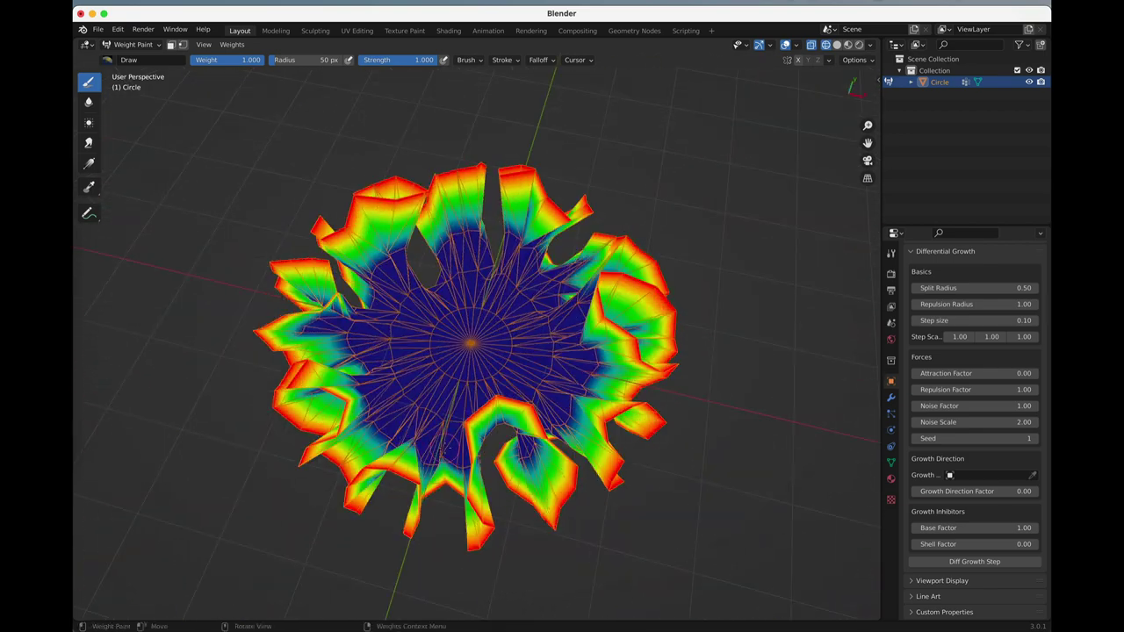
{"action": "key", "text": "KP_7"}
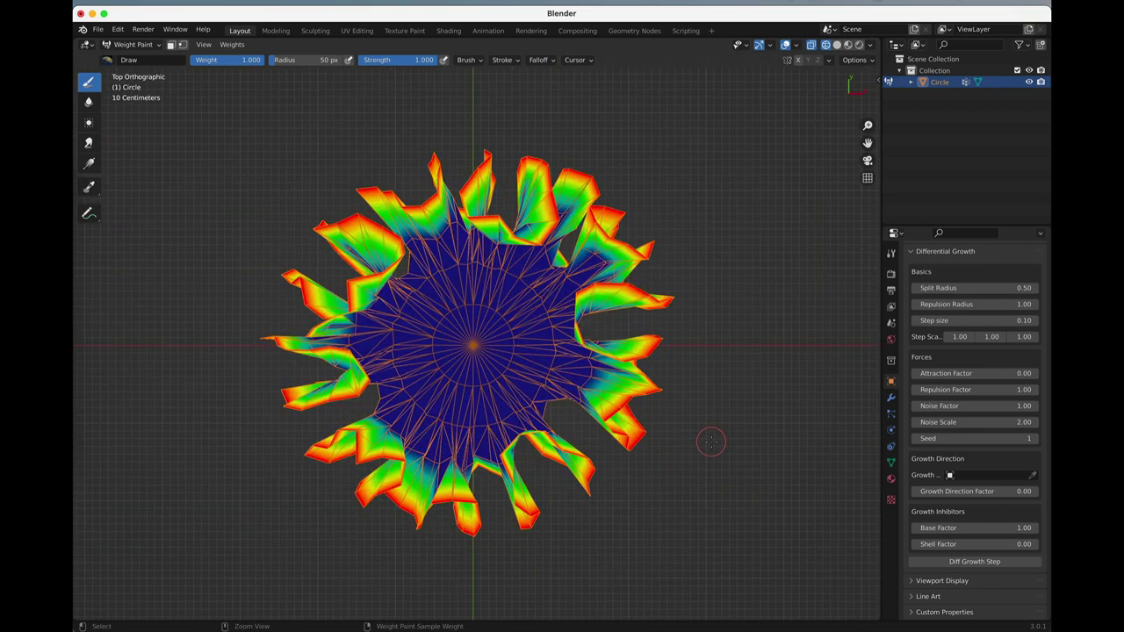
{"action": "left_click", "coordinate": [1018, 564]}
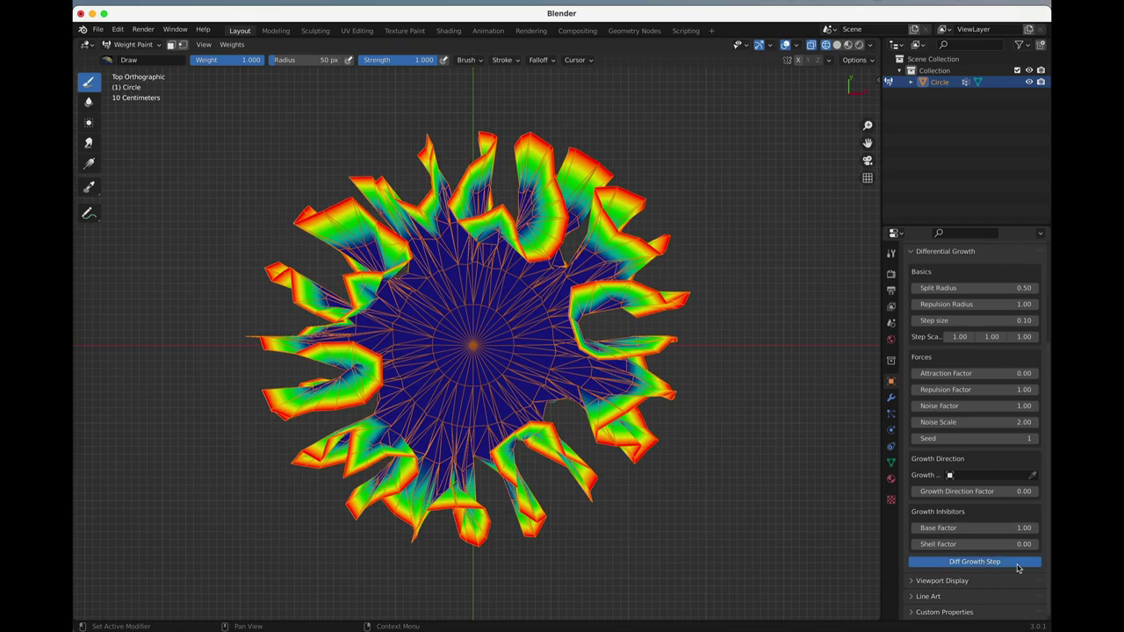
{"action": "middle_click_drag", "start_coordinate": [532, 522], "coordinate": [607, 434]}
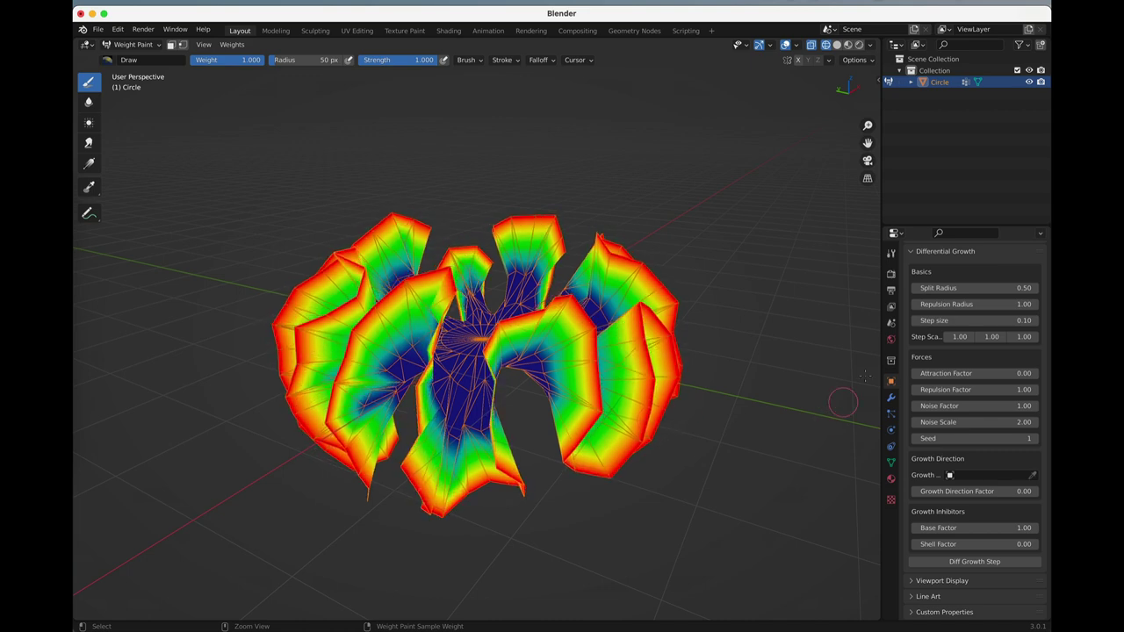
Step: Set the Split Radius to 0.25 and run several Diff Growth Steps on the mesh
{"action": "left_click", "coordinate": [965, 289]}
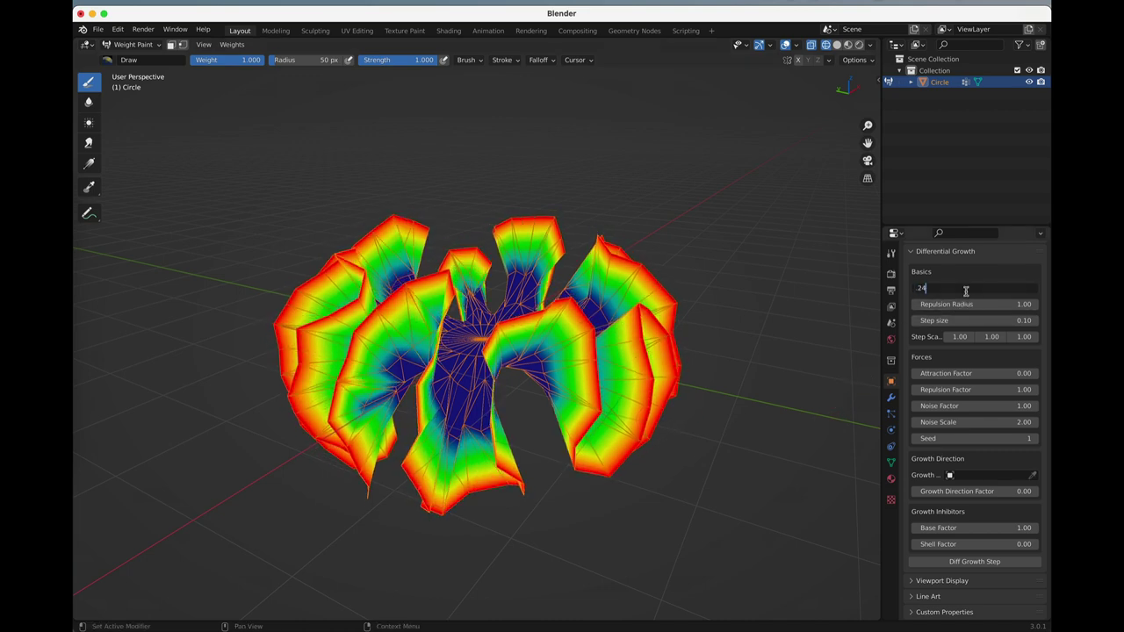
{"action": "key", "text": "Return"}
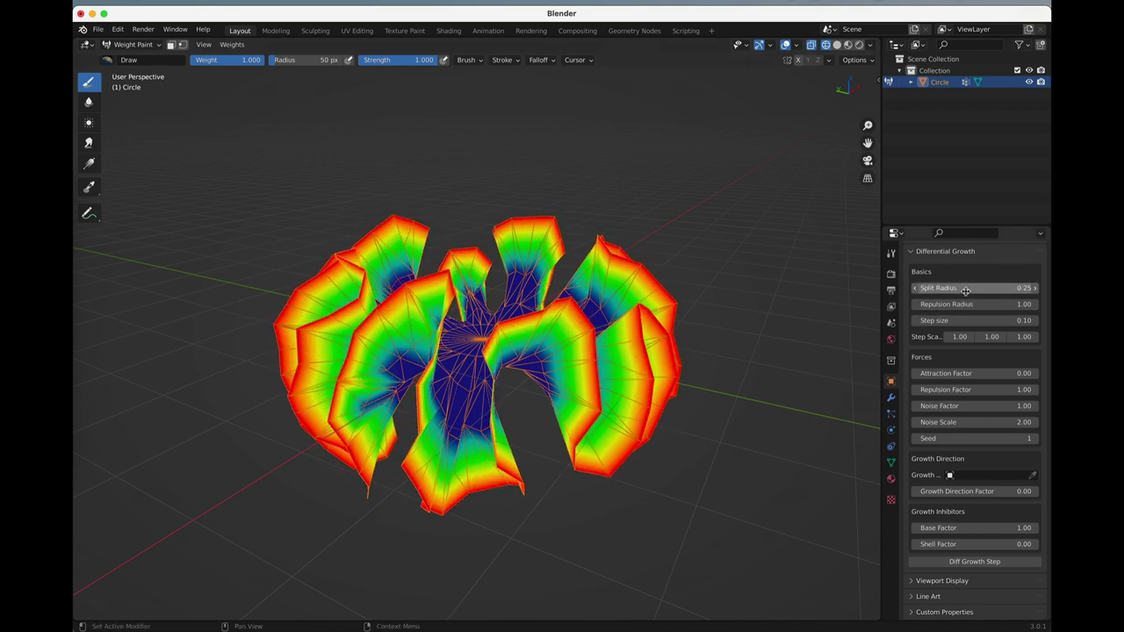
{"action": "left_click", "coordinate": [975, 563]}
{"action": "left_click", "coordinate": [975, 565]}
{"action": "left_click", "coordinate": [976, 565]}
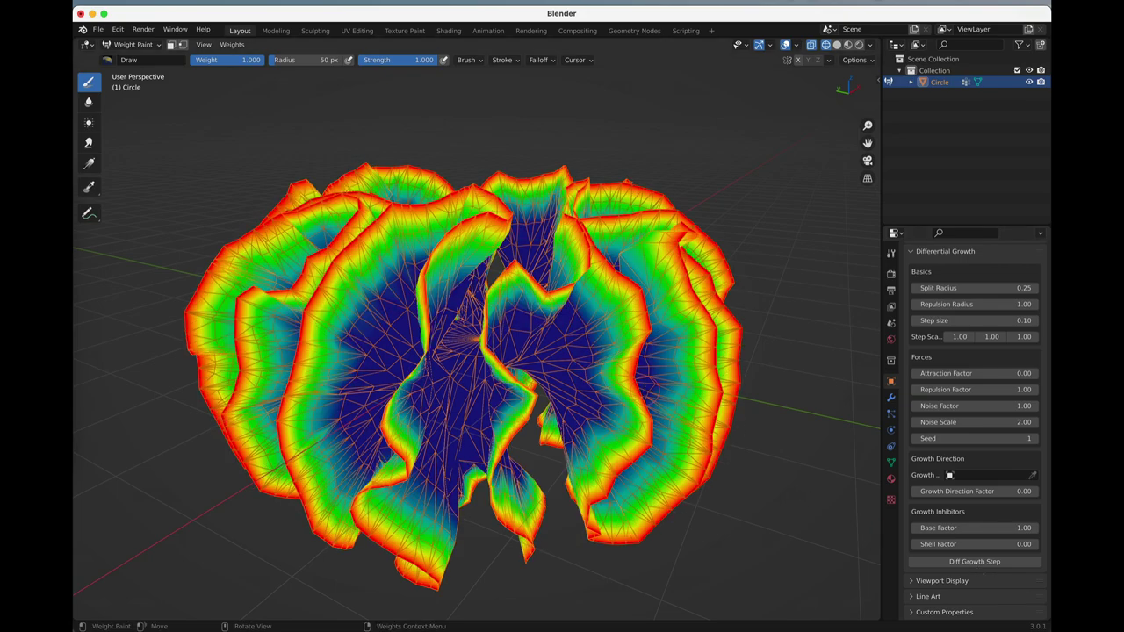
Step: Undo the finer growth and the Split Radius change, going back to an earlier, coarser growth stage
{"action": "middle_click_drag", "start_coordinate": [648, 391], "coordinate": [621, 464]}
{"action": "key", "text": "ctrl+z"}
{"action": "key", "text": "ctrl+z"}
{"action": "key", "text": "ctrl+z"}
{"action": "key", "text": "ctrl+z"}
{"action": "key", "text": "ctrl+z"}
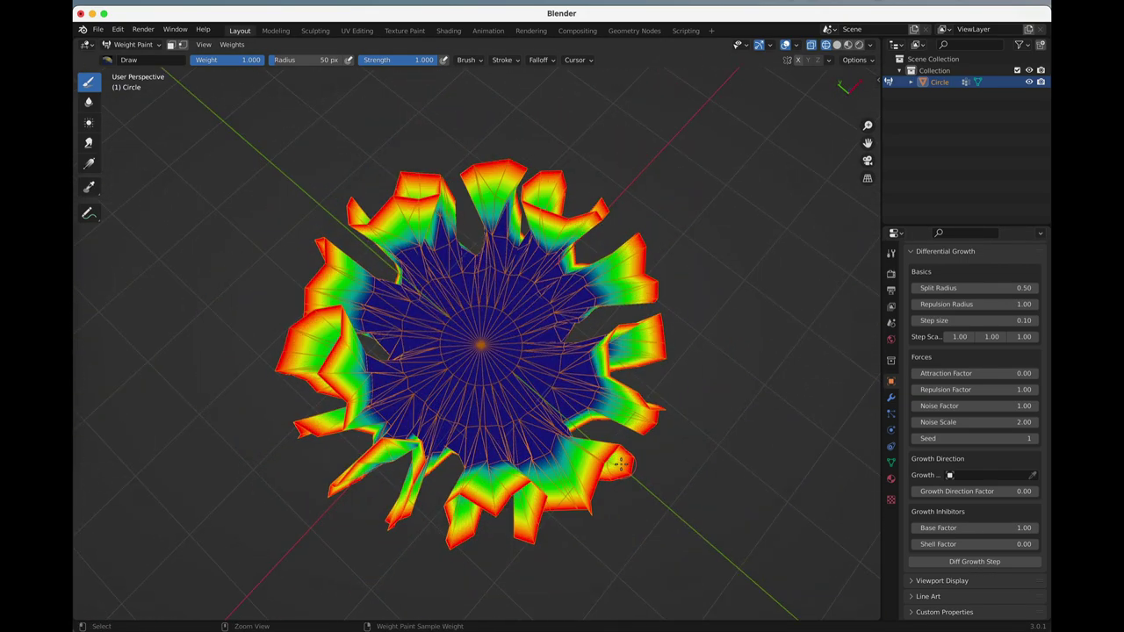
{"action": "key", "text": "ctrl+z"}
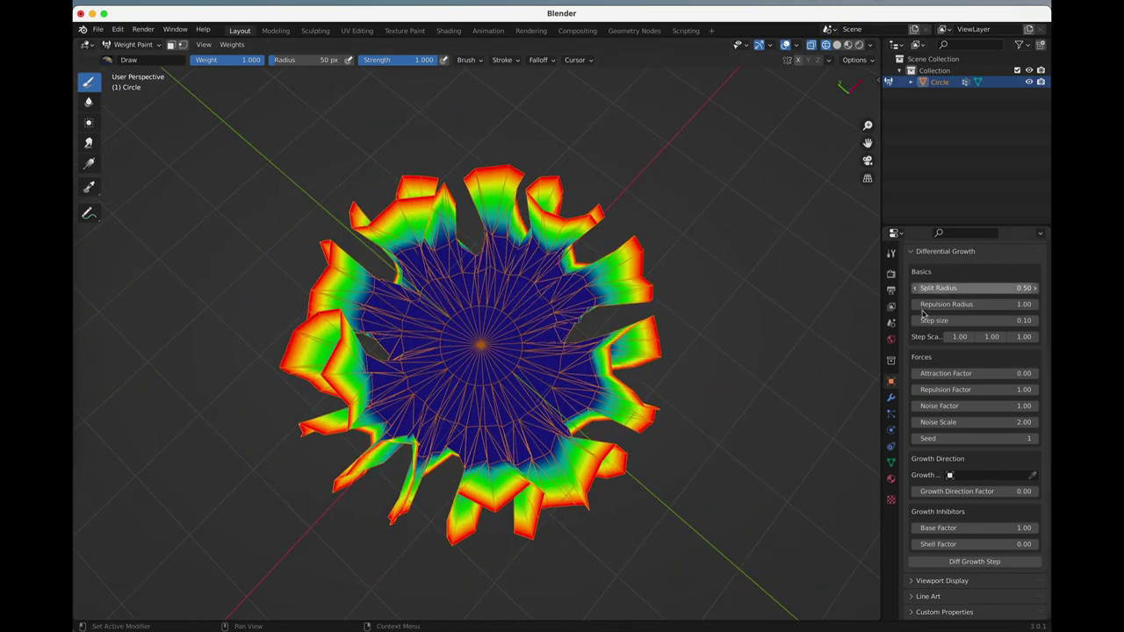
Step: Run several Diff Growth Steps with the Split Radius at 0.50 while viewing the lobes up close
{"action": "scroll", "coordinate": [501, 301], "scroll_direction": "up", "scroll_amount": 4}
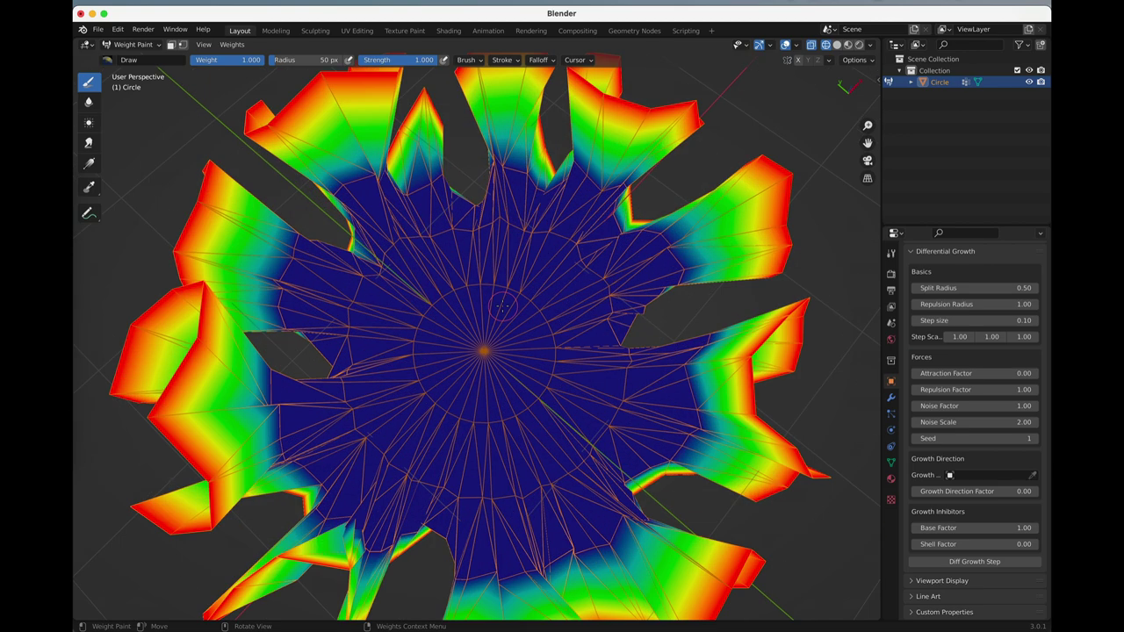
{"action": "scroll", "coordinate": [507, 159], "scroll_direction": "down", "scroll_amount": 2}
{"action": "middle_click_drag", "start_coordinate": [549, 188], "coordinate": [538, 225], "text": "shift"}
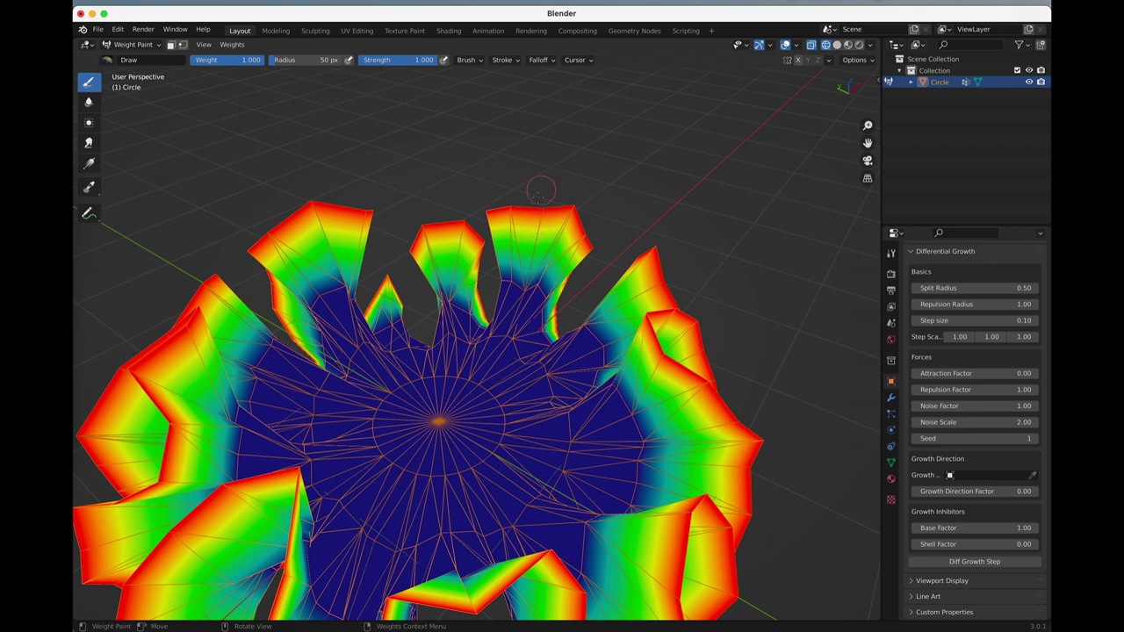
{"action": "left_click", "coordinate": [966, 564]}
{"action": "left_click", "coordinate": [966, 565]}
{"action": "left_click", "coordinate": [972, 564]}
{"action": "left_click", "coordinate": [972, 565]}
{"action": "left_click", "coordinate": [972, 565]}
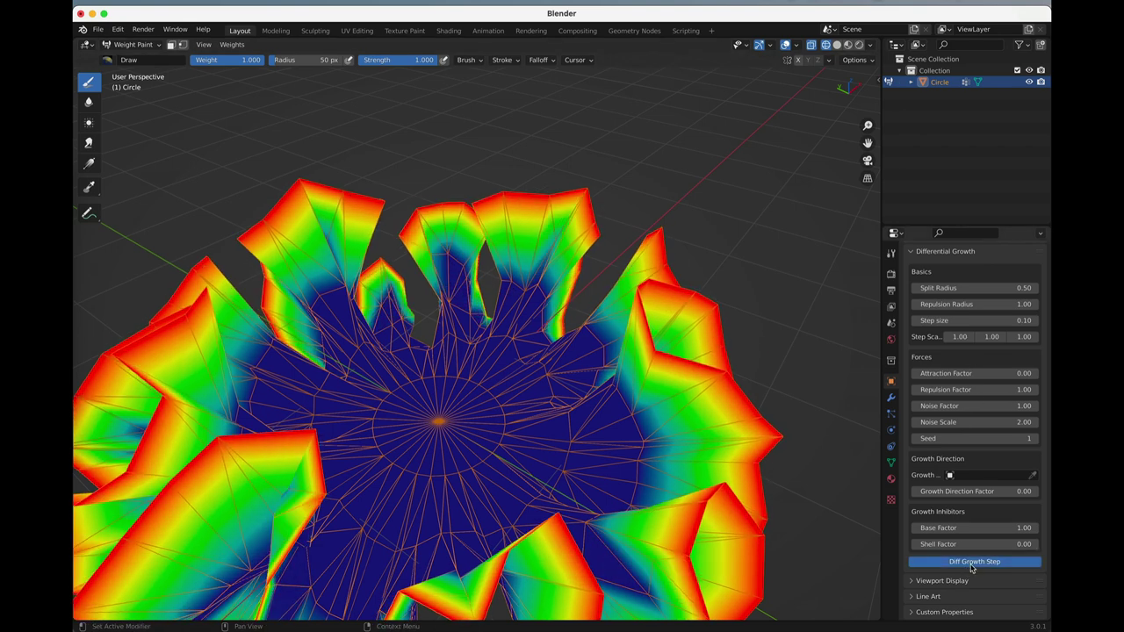
Step: Lower the Split Radius to 0.25 and grow the lobed mesh with more Diff Growth Steps
{"action": "middle_click_drag", "start_coordinate": [856, 275], "coordinate": [542, 286]}
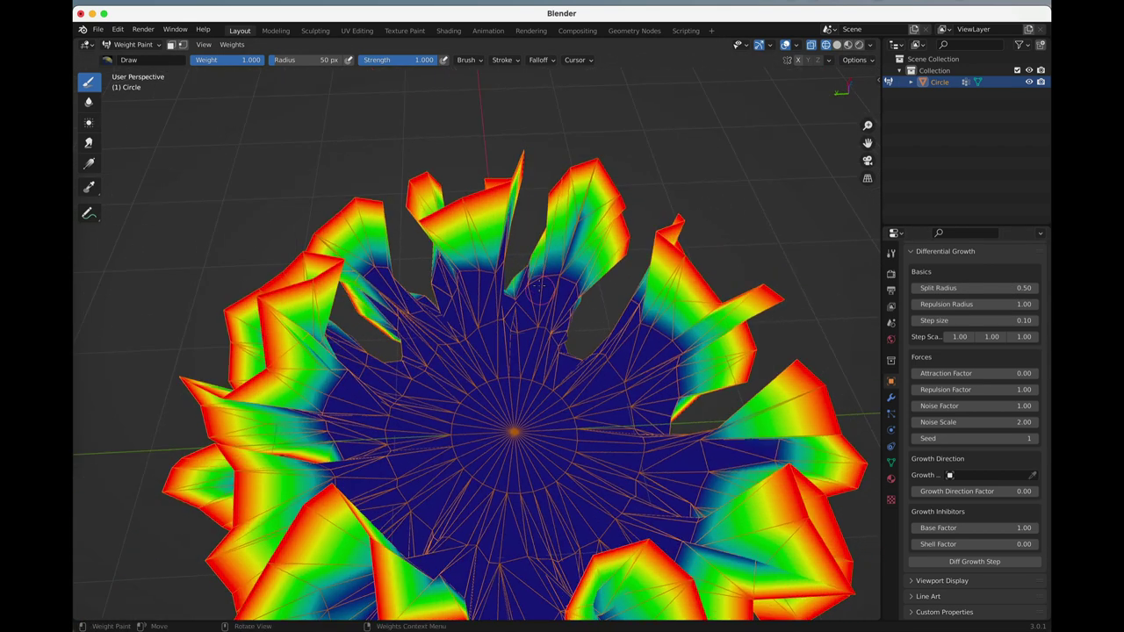
{"action": "left_click", "coordinate": [973, 287]}
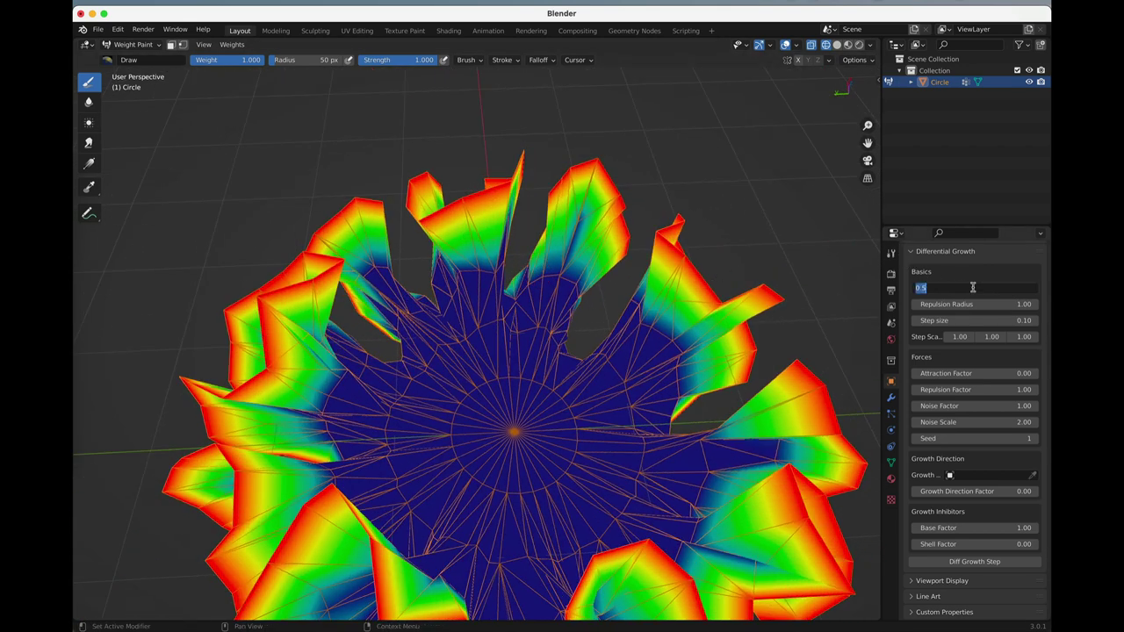
{"action": "type", "text": "0.25"}
{"action": "key", "text": "Return"}
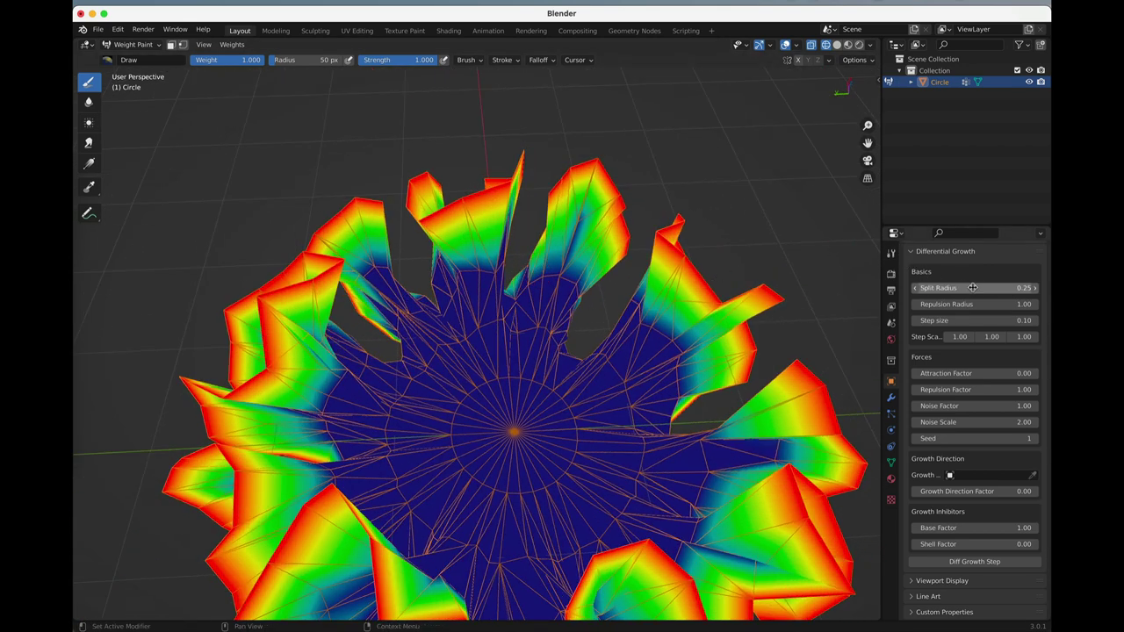
{"action": "left_click", "coordinate": [1007, 563]}
{"action": "left_click", "coordinate": [1007, 566]}
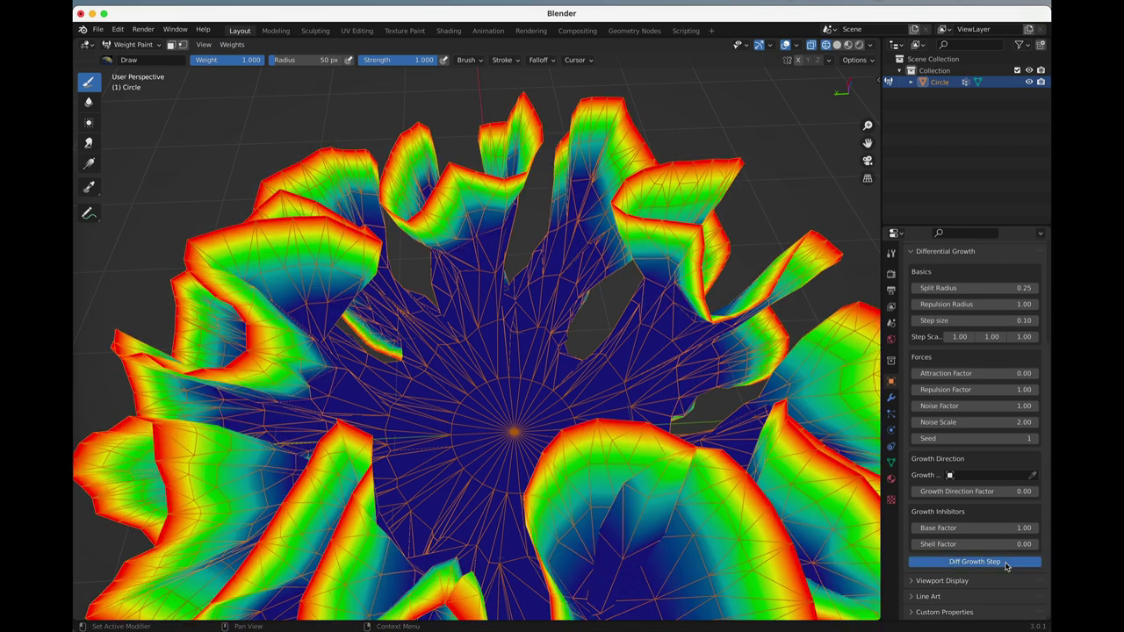
Step: Inspect the finely split mesh, then return to top view and undo the growth back to a short-lobed stage
{"action": "scroll", "coordinate": [577, 352], "scroll_direction": "down", "scroll_amount": 5}
{"action": "middle_click_drag", "start_coordinate": [518, 369], "coordinate": [556, 379]}
{"action": "scroll", "coordinate": [606, 343], "scroll_direction": "down", "scroll_amount": 3}
{"action": "scroll", "coordinate": [556, 380], "scroll_direction": "up", "scroll_amount": 5}
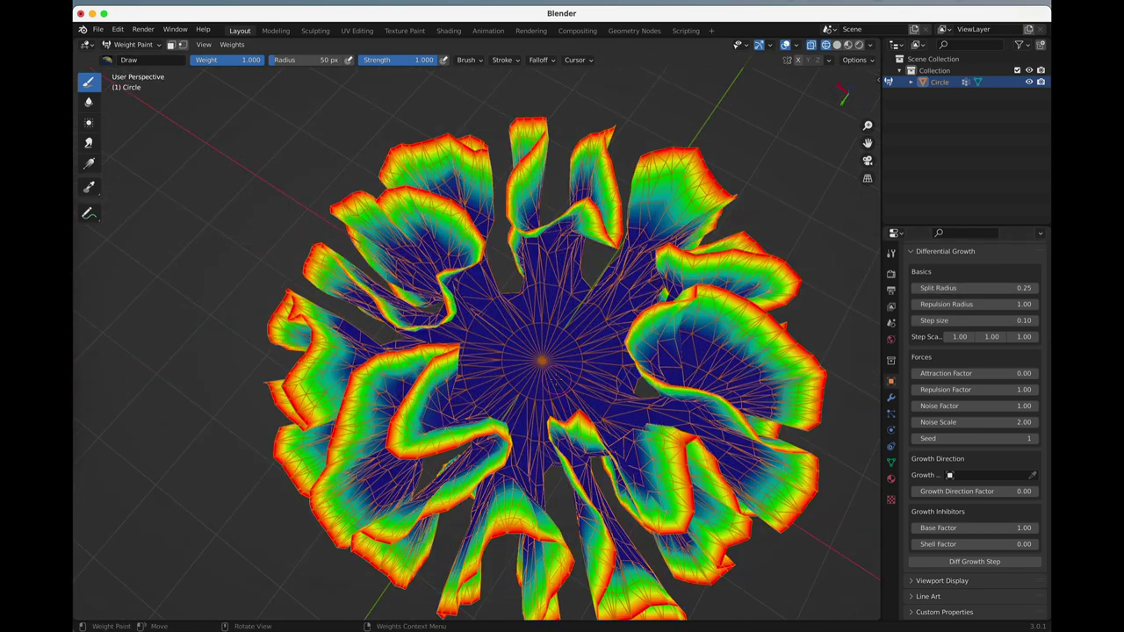
{"action": "middle_click_drag", "start_coordinate": [711, 347], "coordinate": [632, 375]}
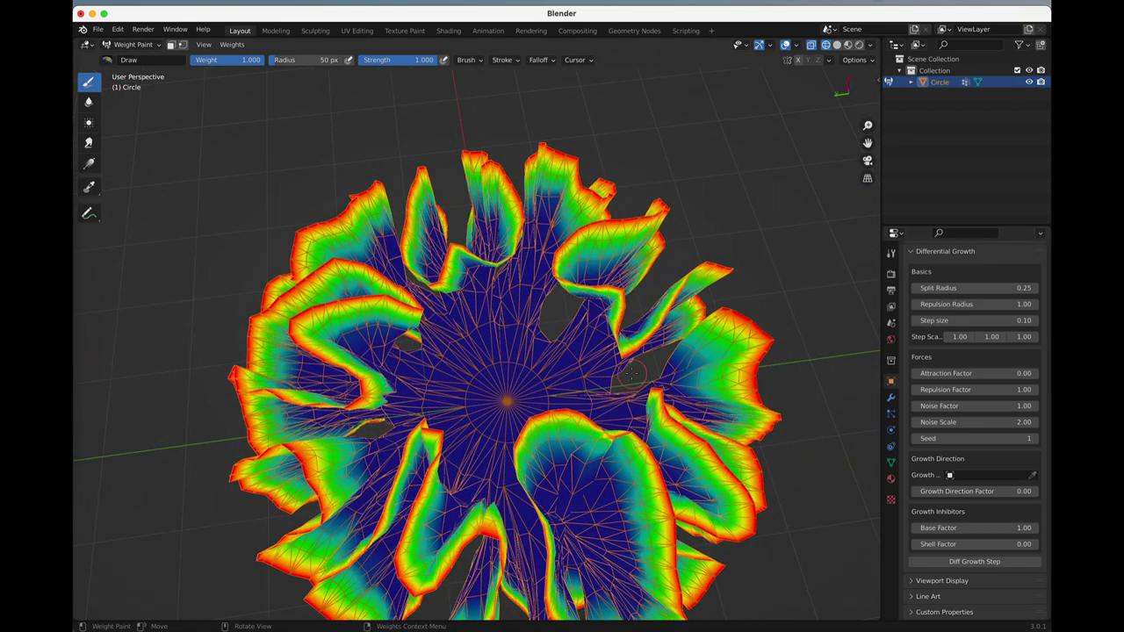
{"action": "key", "text": "KP_7"}
{"action": "key", "text": "ctrl+z"}
{"action": "key", "text": "ctrl+z"}
{"action": "key", "text": "ctrl+z"}
{"action": "key", "text": "ctrl+z"}
{"action": "key", "text": "ctrl+z"}
{"action": "key", "text": "ctrl+z"}
{"action": "key", "text": "ctrl+z"}
{"action": "key", "text": "ctrl+z"}
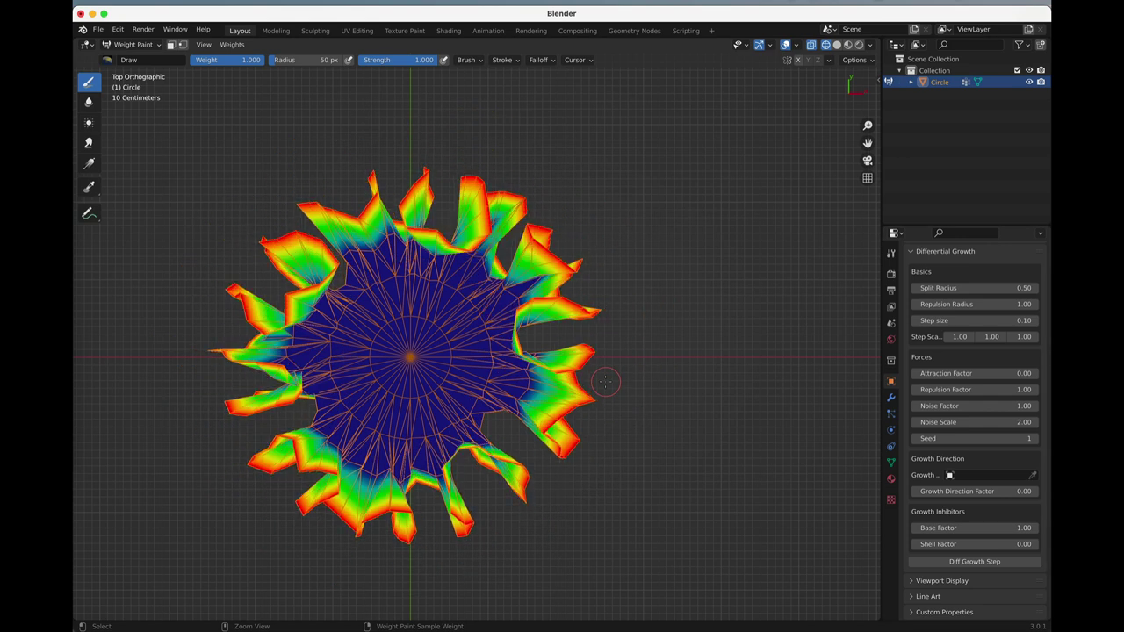
Step: Set the Repulsion Radius to 2 and run the Diff Growth Step repeatedly on the mesh
{"action": "left_click", "coordinate": [1010, 304]}
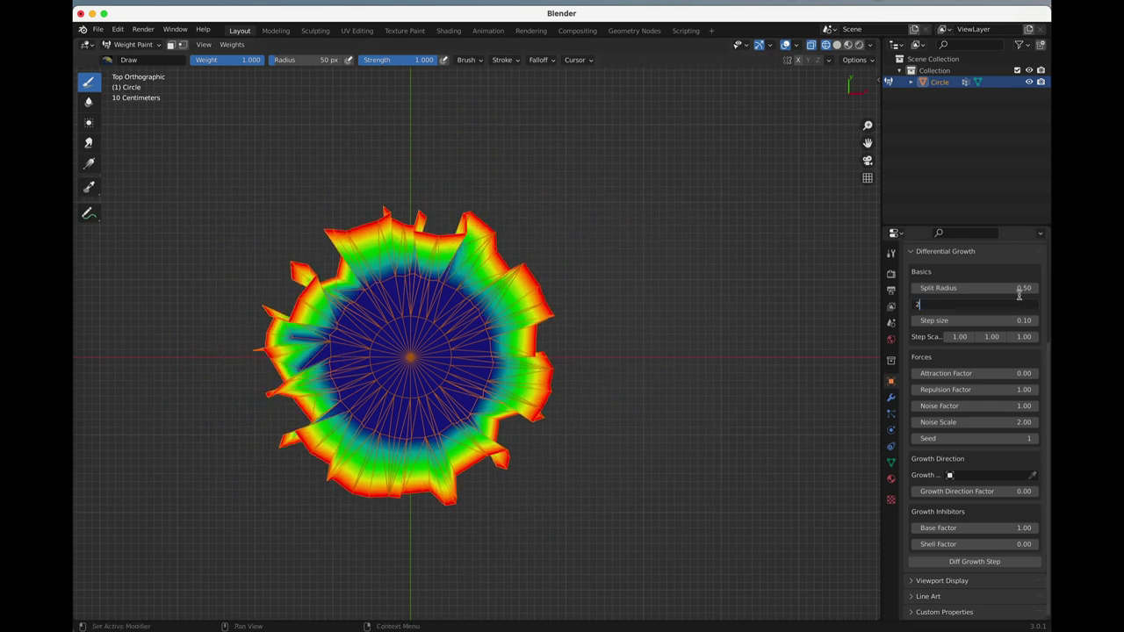
{"action": "type", "text": "2"}
{"action": "key", "text": "Return"}
{"action": "left_click", "coordinate": [1008, 567]}
{"action": "left_click", "coordinate": [1007, 564]}
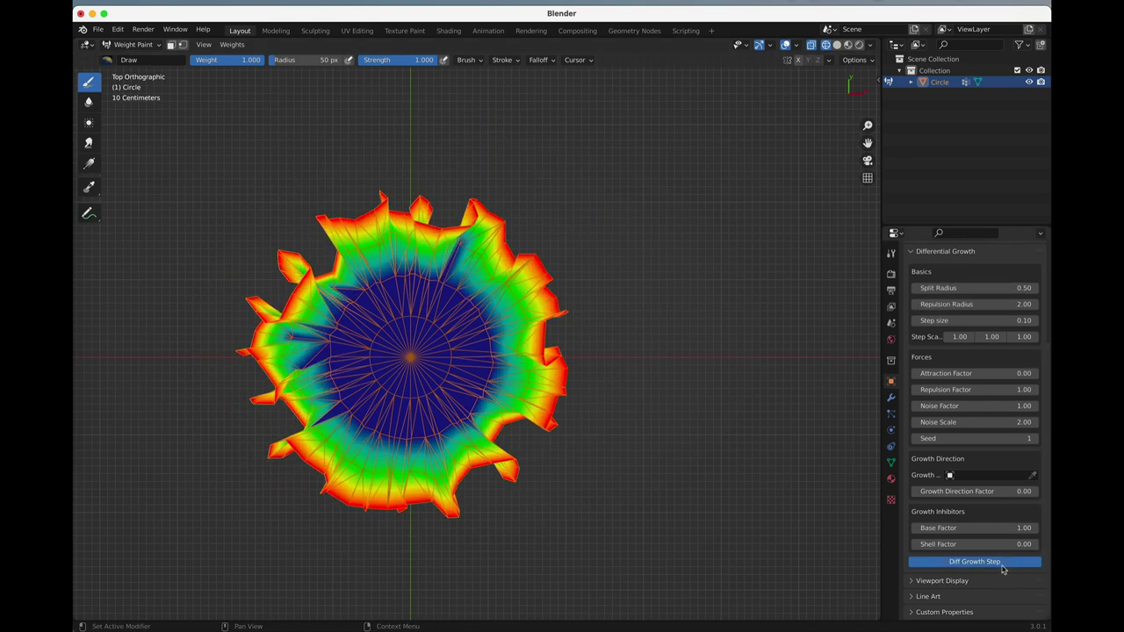
{"action": "scroll", "coordinate": [626, 472], "scroll_direction": "down", "scroll_amount": 3}
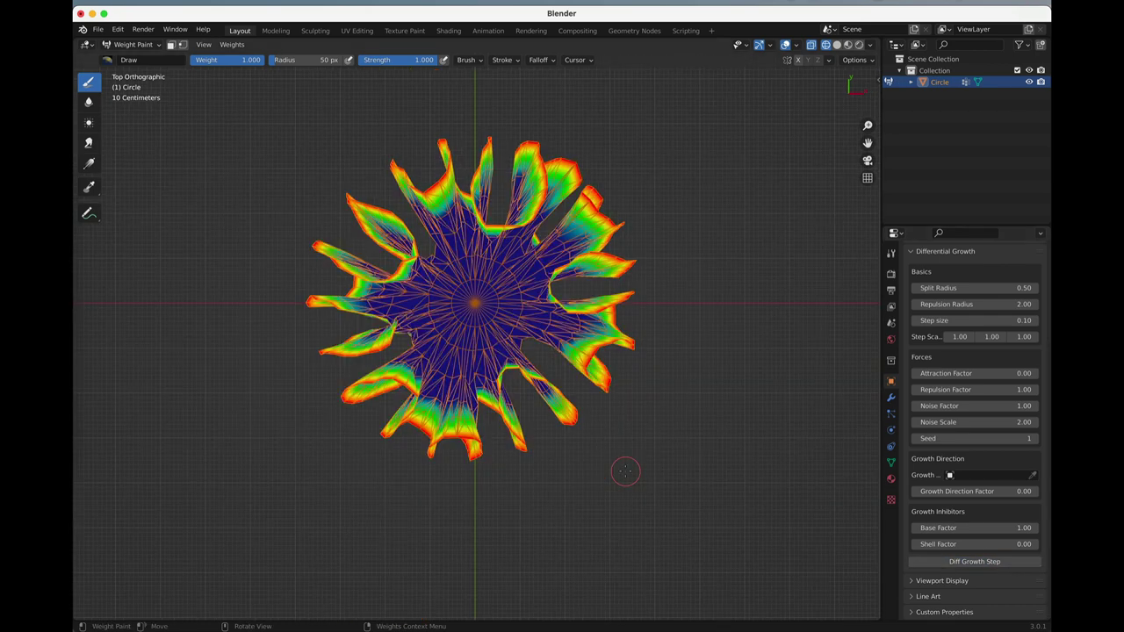
Step: Open the preferences and check the undo limits in the System section
{"action": "left_click", "coordinate": [121, 35]}
{"action": "left_click", "coordinate": [145, 208]}
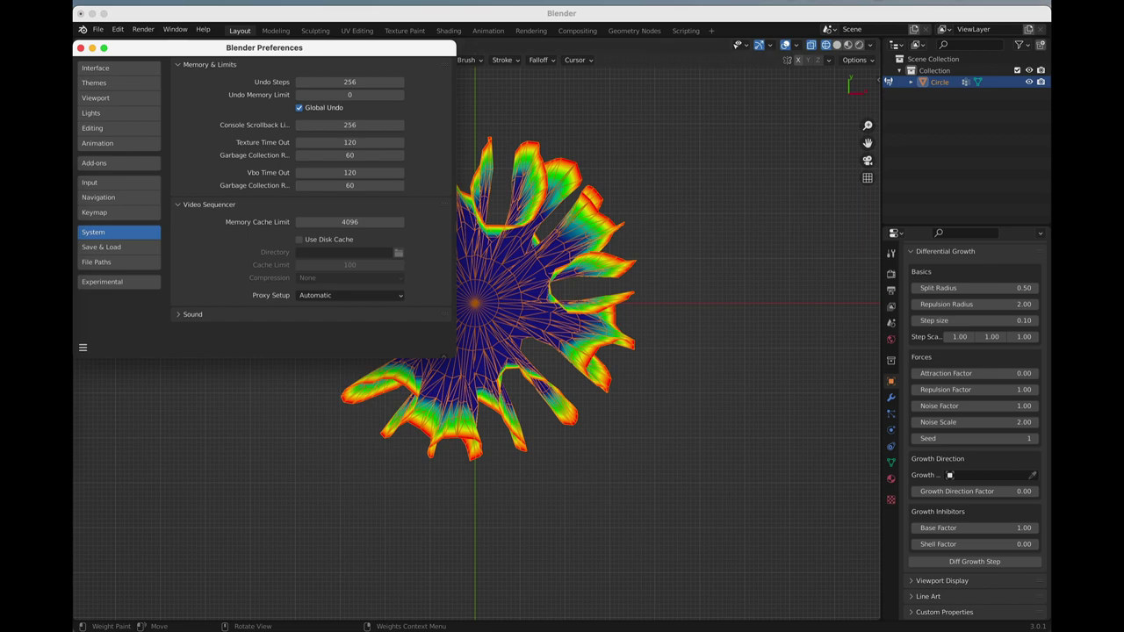
Step: Extend the lobes with further Diff Growth Steps at a Repulsion Radius of 2
{"action": "left_click", "coordinate": [961, 555]}
{"action": "left_click", "coordinate": [961, 563]}
{"action": "left_click", "coordinate": [962, 563]}
{"action": "left_click", "coordinate": [962, 562]}
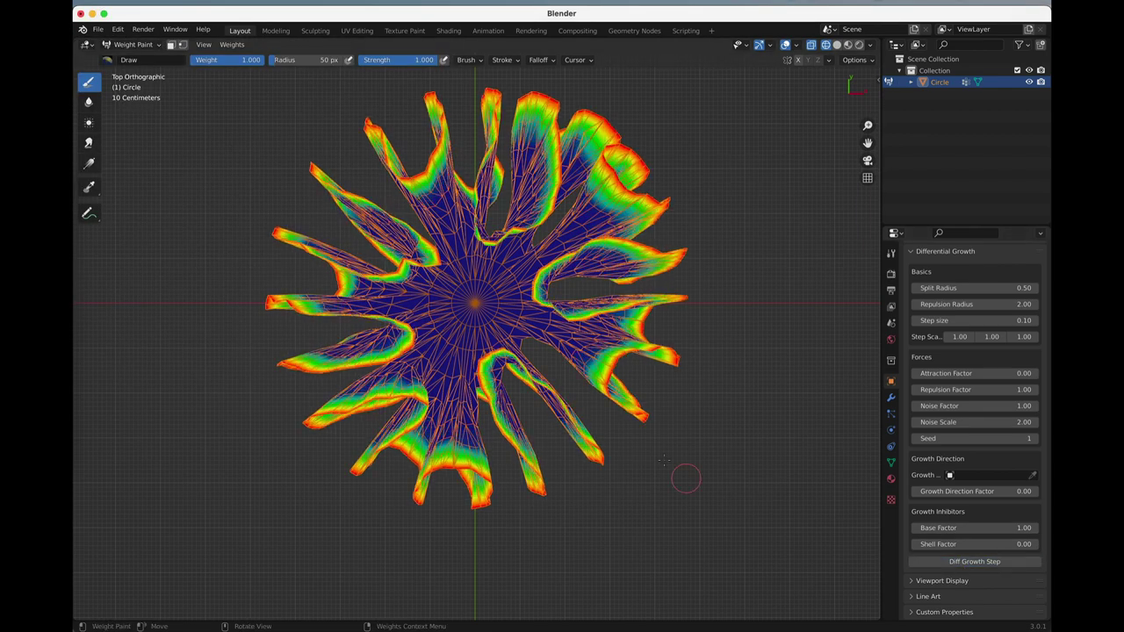
Step: Undo every growth step and the Repulsion Radius change until the mesh is the original weighted circle again
{"action": "mouse_move", "coordinate": [656, 433]}
{"action": "middle_mouse_down"}
{"action": "mouse_move", "coordinate": [655, 420]}
{"action": "mouse_move", "coordinate": [626, 481]}
{"action": "mouse_move", "coordinate": [666, 413]}
{"action": "middle_mouse_up"}
{"action": "key", "text": "ctrl+z"}
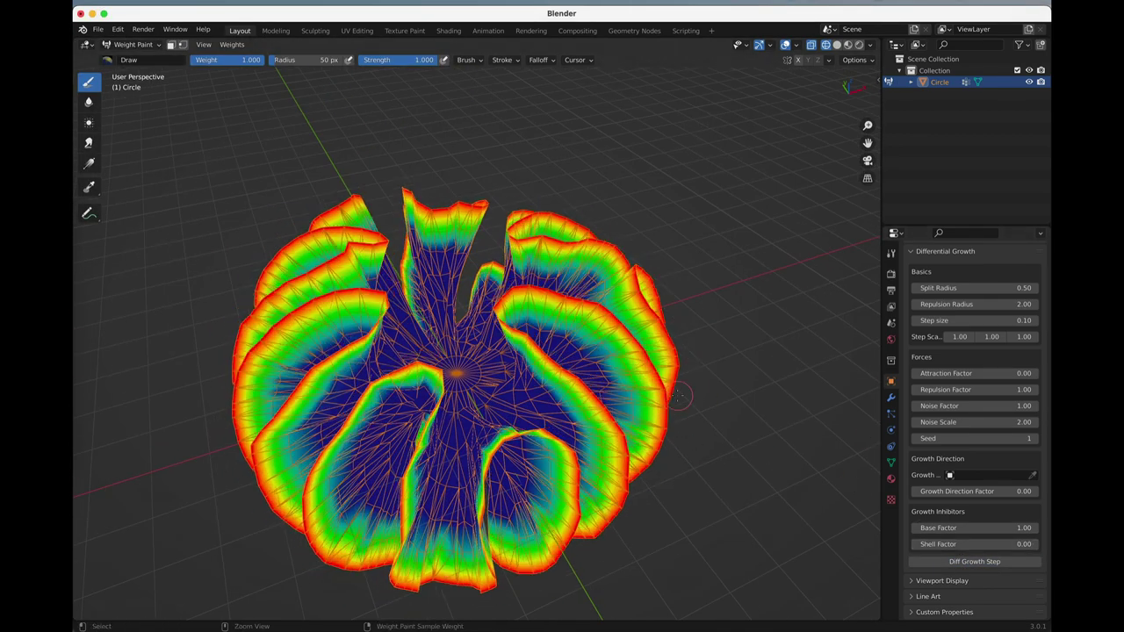
{"action": "key", "text": "ctrl+z"}
{"action": "key", "text": "ctrl+z"}
{"action": "key", "text": "ctrl+z"}
{"action": "key", "text": "ctrl+z"}
{"action": "key", "text": "ctrl+z"}
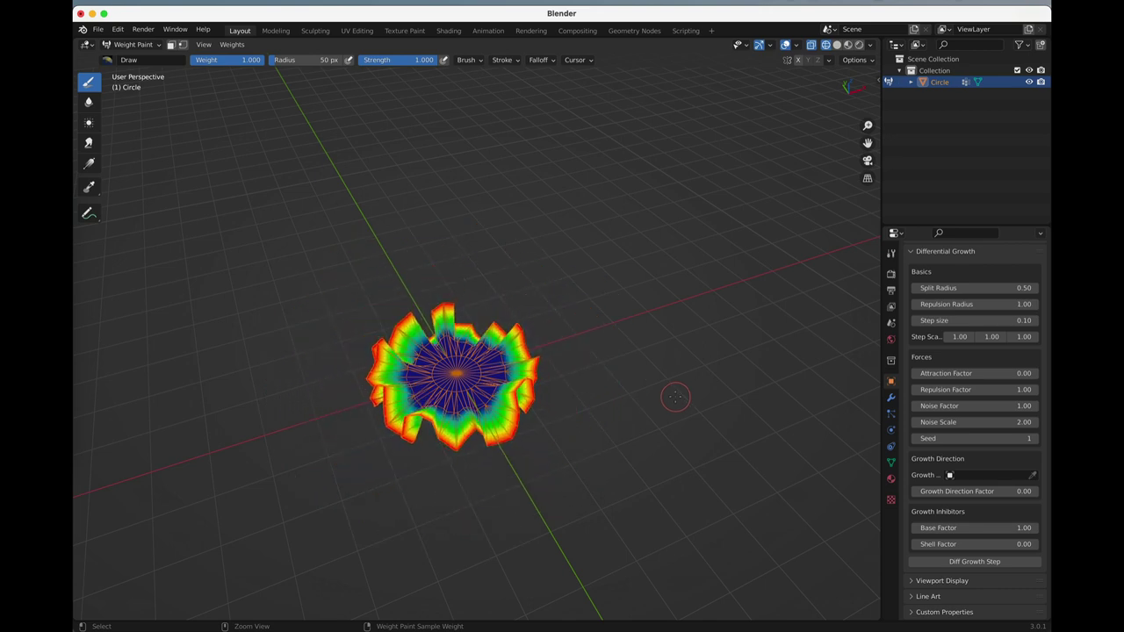
{"action": "key", "text": "ctrl+z"}
{"action": "key", "text": "ctrl+z"}
{"action": "key", "text": "ctrl+z"}
{"action": "key", "text": "KP_7"}
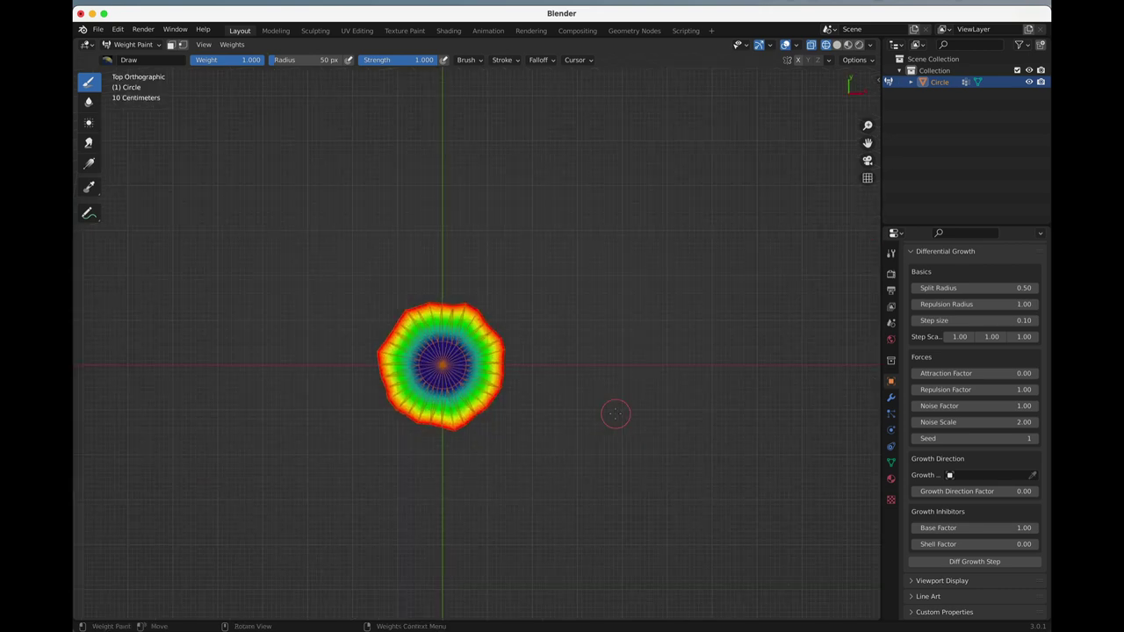
{"action": "key", "text": "ctrl+z"}
{"action": "key", "text": "ctrl+z"}
{"action": "key", "text": "ctrl+z"}
{"action": "middle_click_drag", "start_coordinate": [483, 436], "coordinate": [577, 416], "text": "shift"}
{"action": "scroll", "coordinate": [670, 391], "scroll_direction": "up", "scroll_amount": 8}
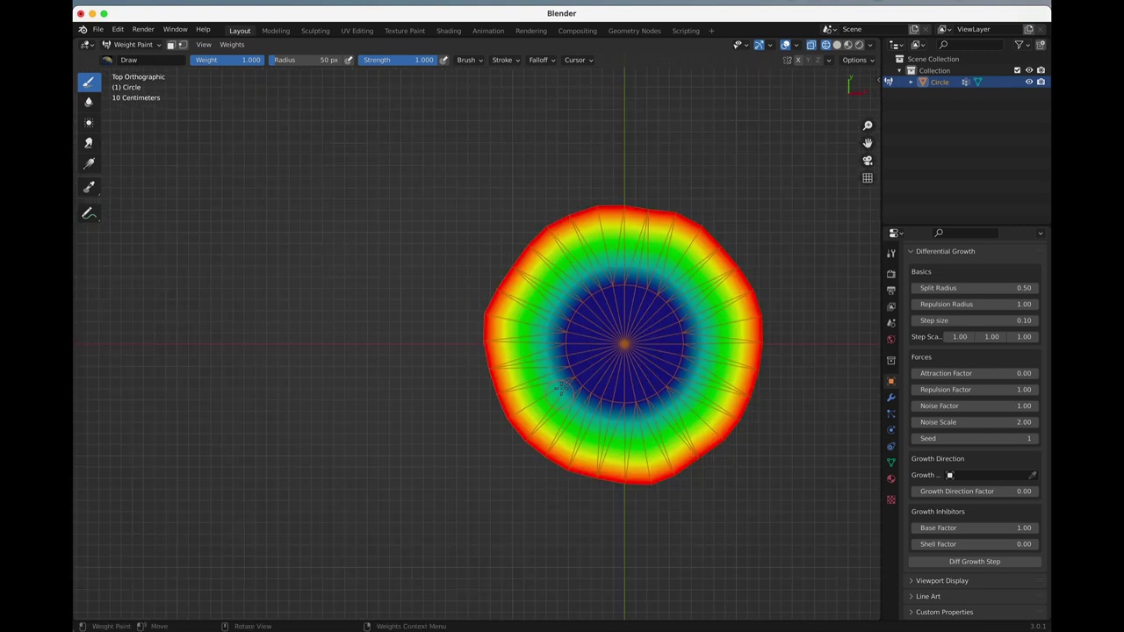
{"action": "middle_click_drag", "start_coordinate": [670, 392], "coordinate": [461, 384], "text": "shift"}
{"action": "scroll", "coordinate": [467, 384], "scroll_direction": "down", "scroll_amount": 3}
{"action": "key", "text": "ctrl+z"}
{"action": "key", "text": "ctrl+z"}
{"action": "key", "text": "ctrl+z"}
{"action": "key", "text": "ctrl+z"}
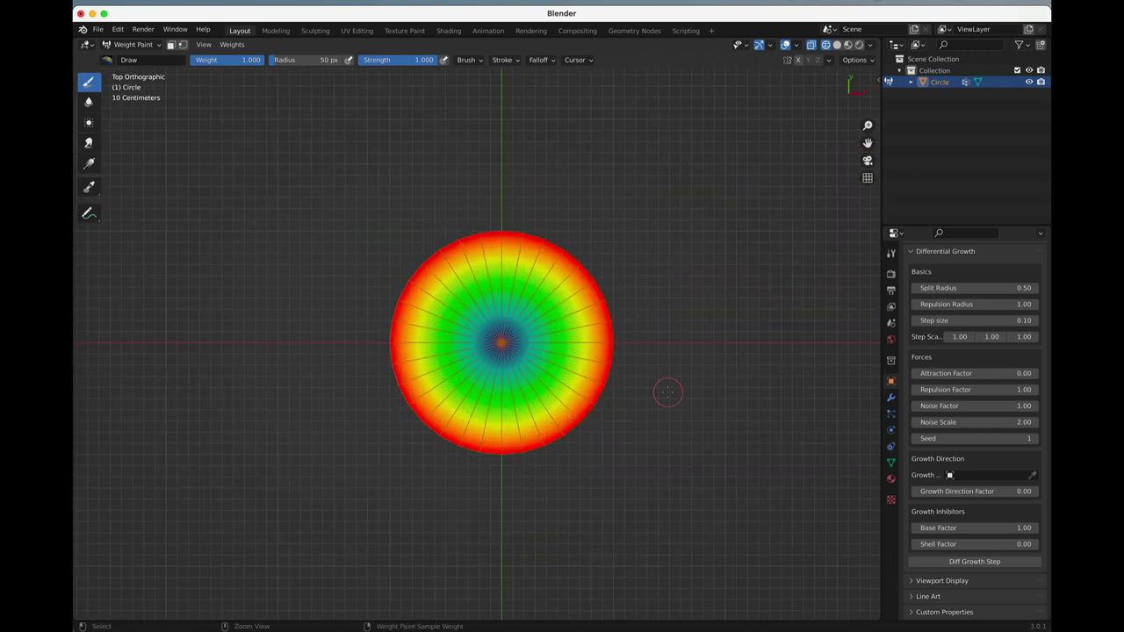
{"action": "key", "text": "ctrl+z"}
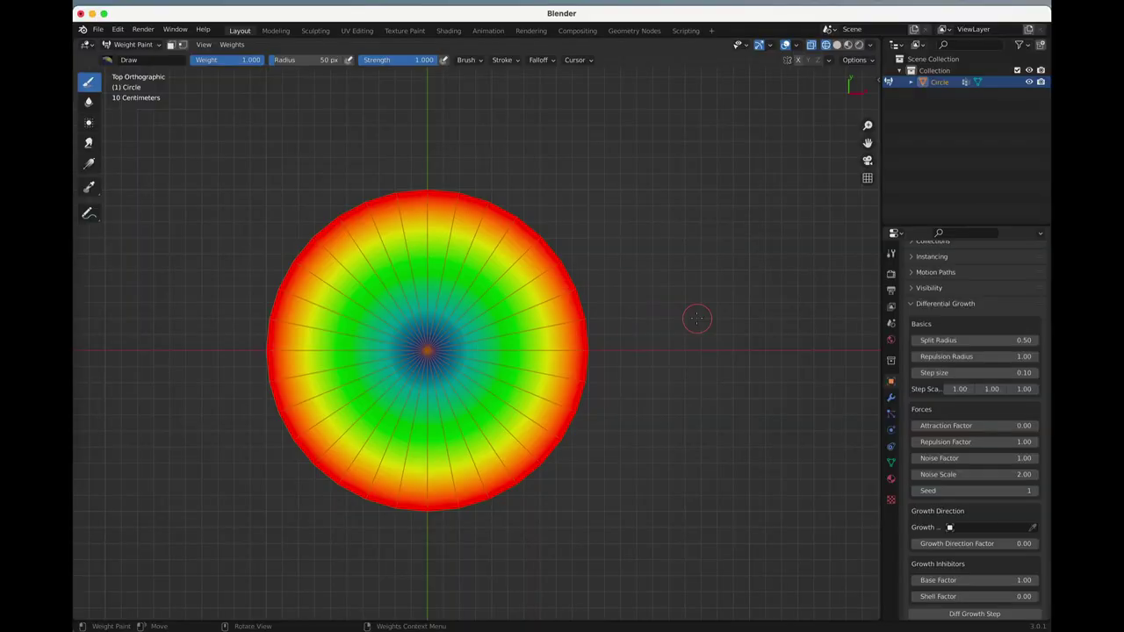
Step: Run the Diff Growth Step repeatedly on the circle, with its Repulsion Radius at 1, until the rim breaks into short lobes
{"action": "scroll", "coordinate": [1044, 374], "scroll_direction": "down", "scroll_amount": 2}
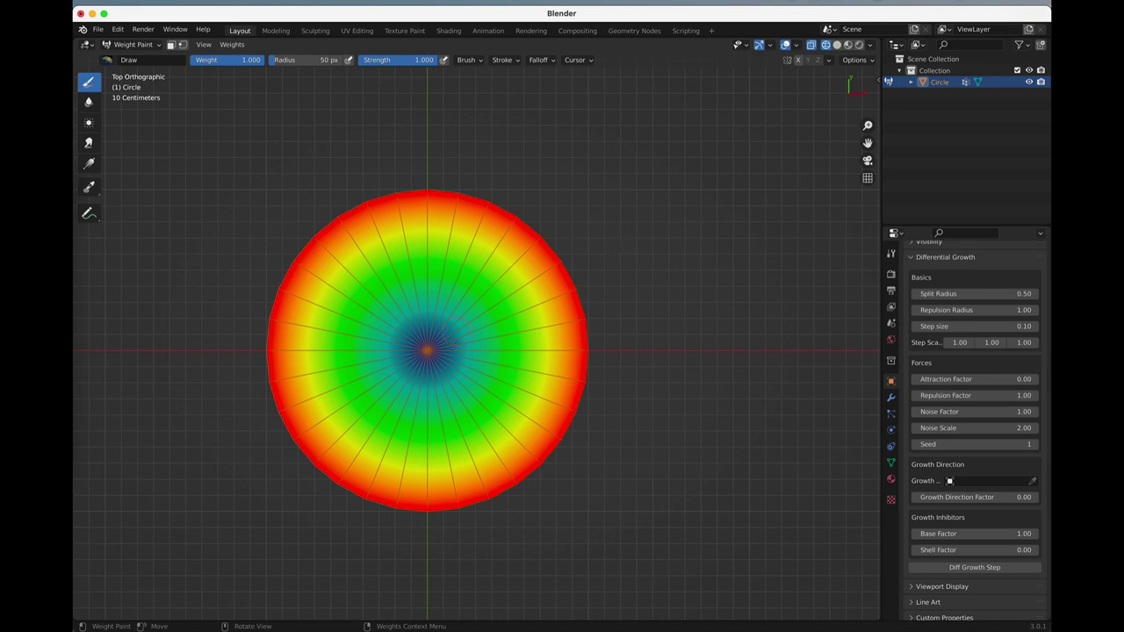
{"action": "left_click", "coordinate": [998, 571]}
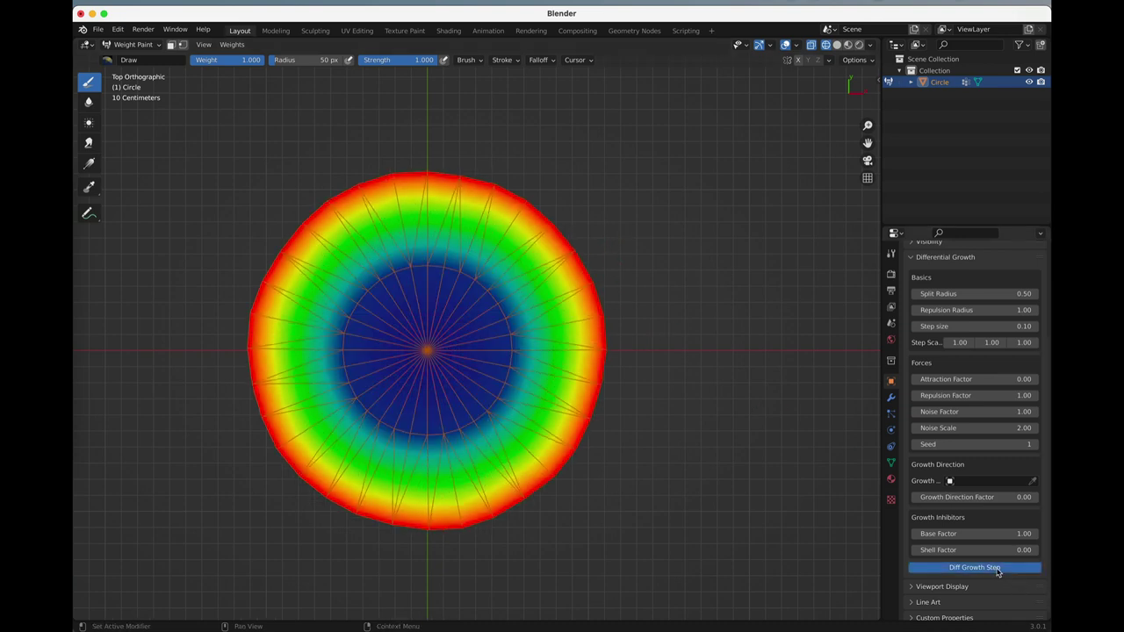
{"action": "left_click", "coordinate": [998, 571]}
{"action": "left_click", "coordinate": [998, 571]}
{"action": "left_click", "coordinate": [997, 570]}
{"action": "left_click", "coordinate": [998, 571]}
{"action": "left_click", "coordinate": [998, 571]}
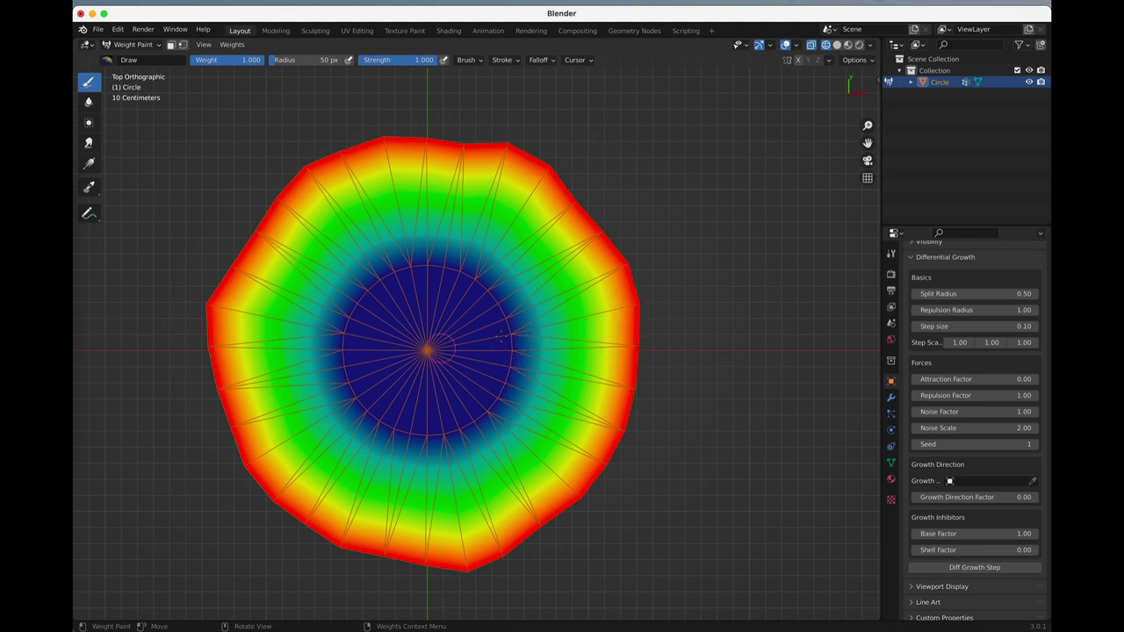
{"action": "left_click", "coordinate": [975, 568]}
{"action": "left_click", "coordinate": [975, 568]}
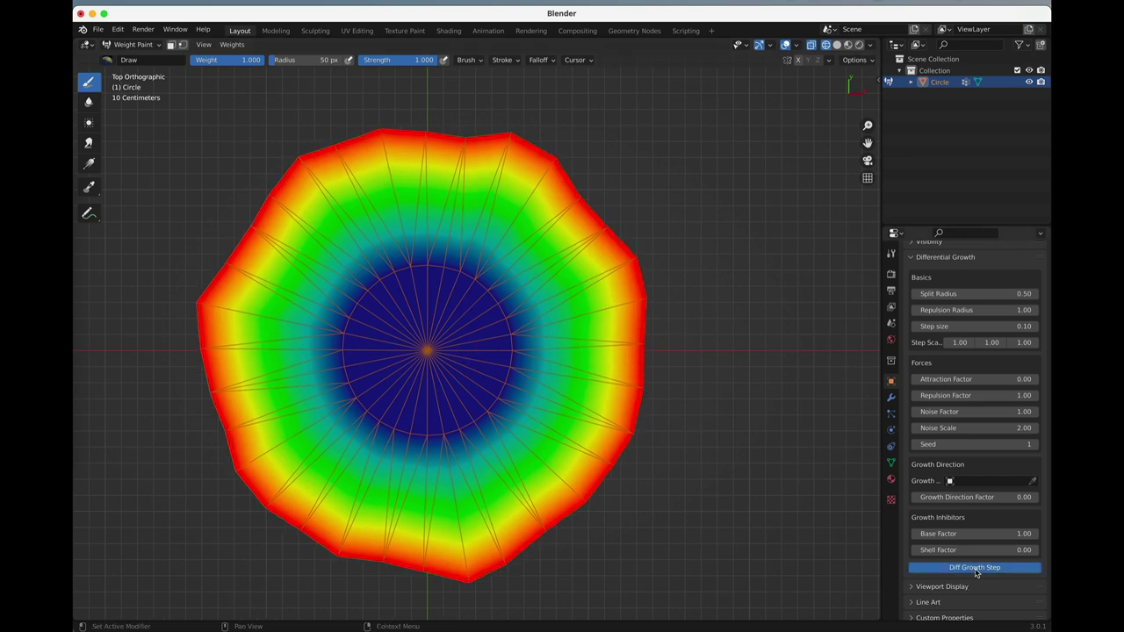
{"action": "left_click", "coordinate": [975, 568]}
{"action": "left_click", "coordinate": [975, 568]}
{"action": "left_click", "coordinate": [975, 568]}
{"action": "left_click", "coordinate": [975, 568]}
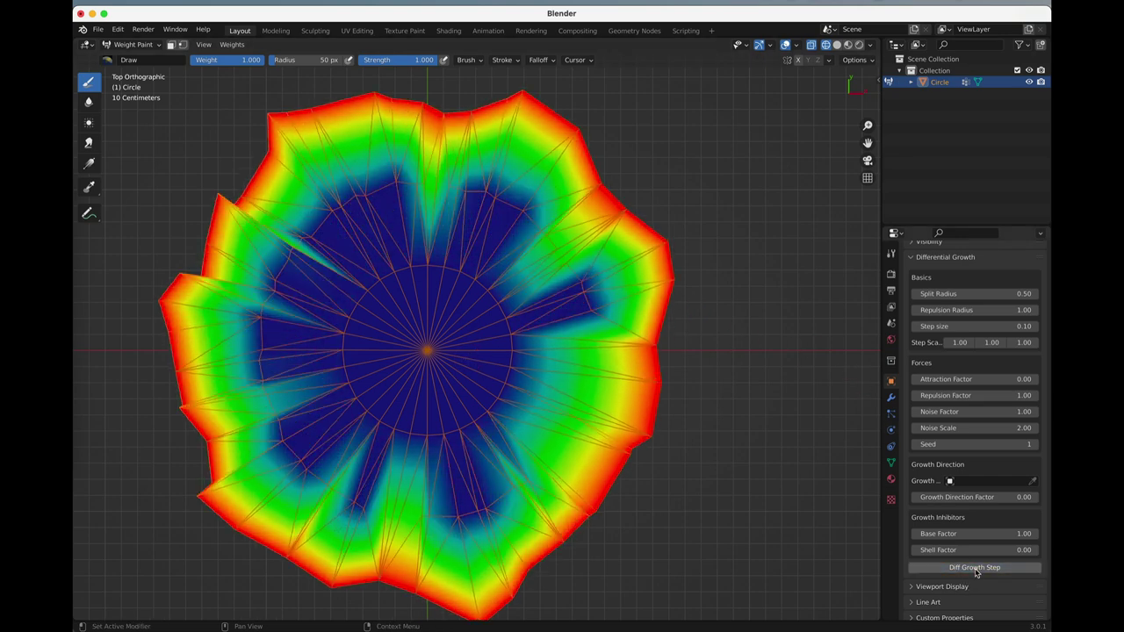
{"action": "left_click", "coordinate": [975, 568]}
Step: Run about eight more Diff Growth Steps on the short-lobed mesh to grow the lobes into broad petals
{"action": "middle_click_drag", "start_coordinate": [702, 483], "coordinate": [559, 359]}
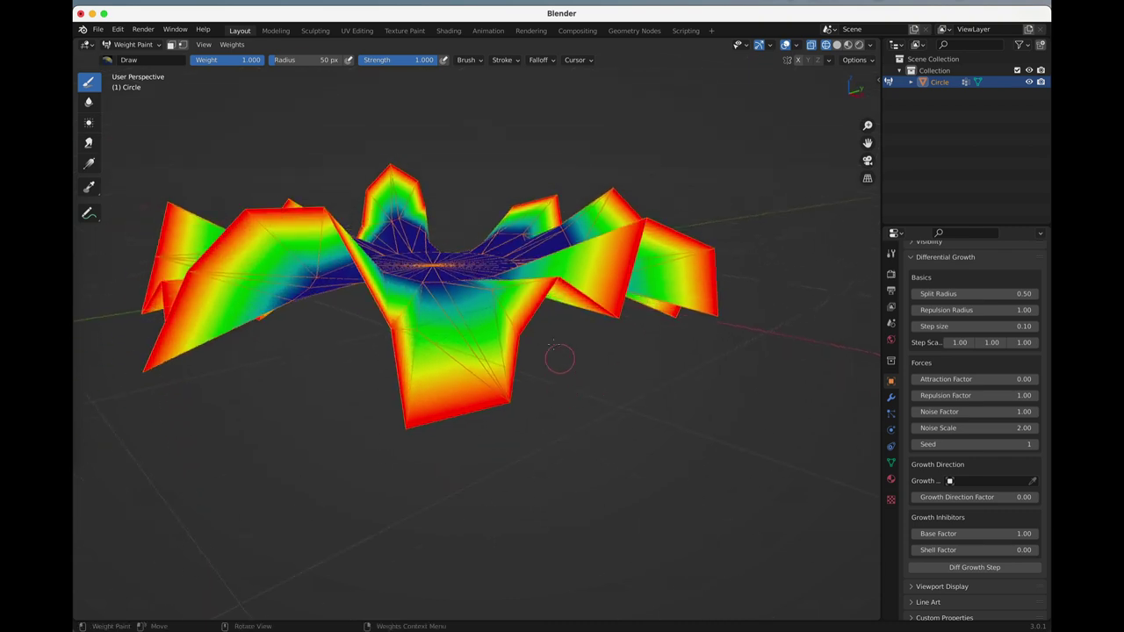
{"action": "middle_click_drag", "start_coordinate": [560, 292], "coordinate": [526, 336]}
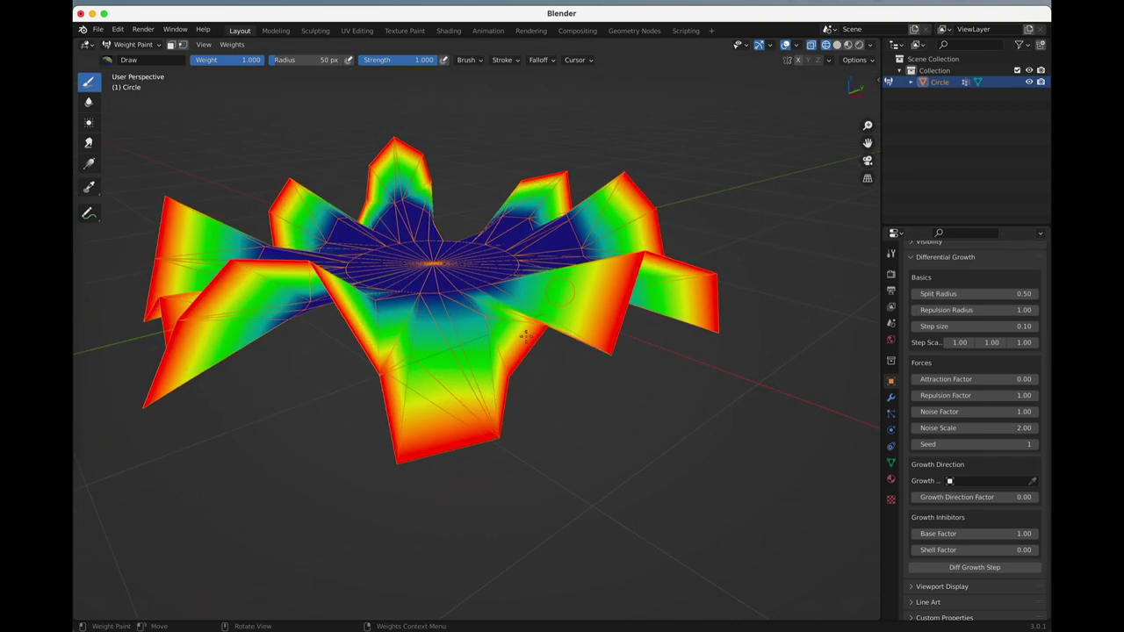
{"action": "middle_click_drag", "start_coordinate": [485, 449], "coordinate": [371, 499]}
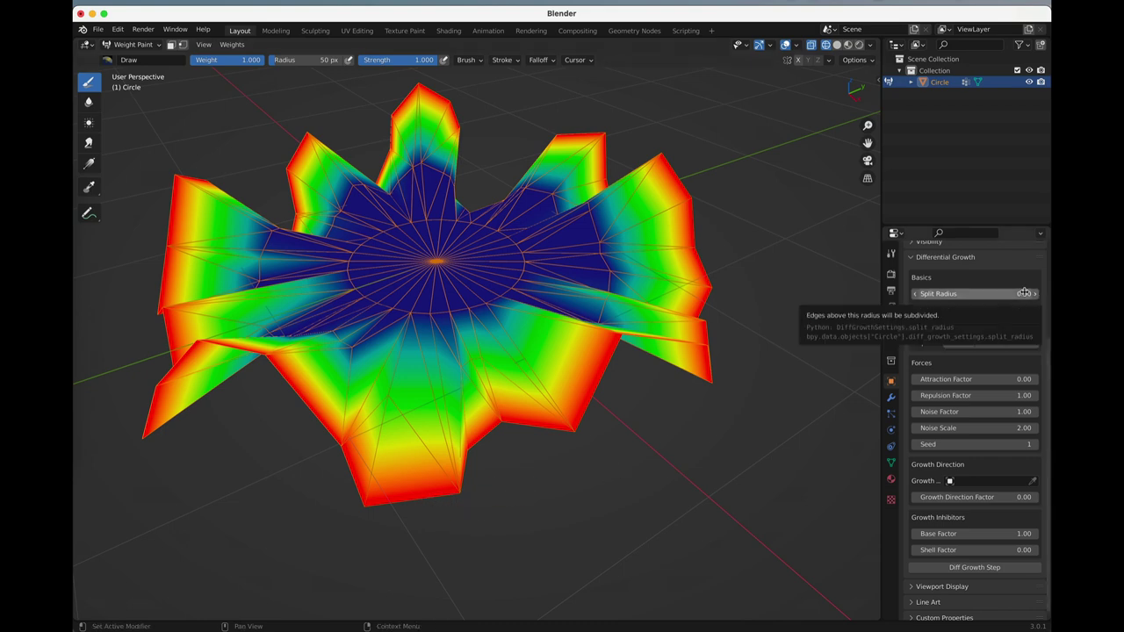
{"action": "middle_click_drag", "start_coordinate": [597, 368], "coordinate": [620, 430]}
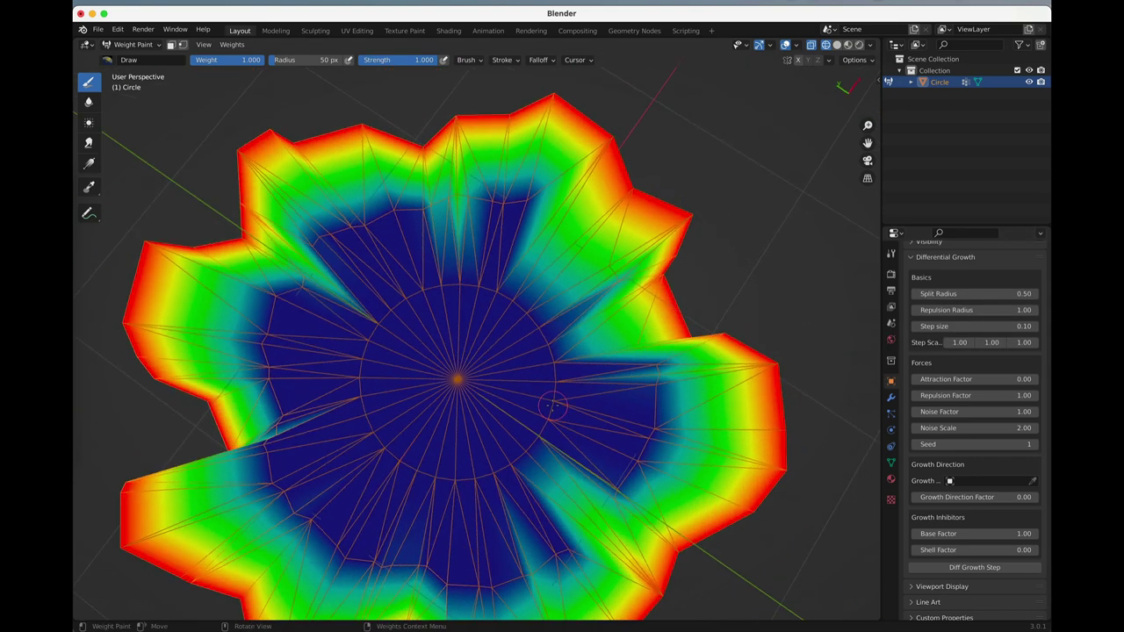
{"action": "key", "text": "KP_7"}
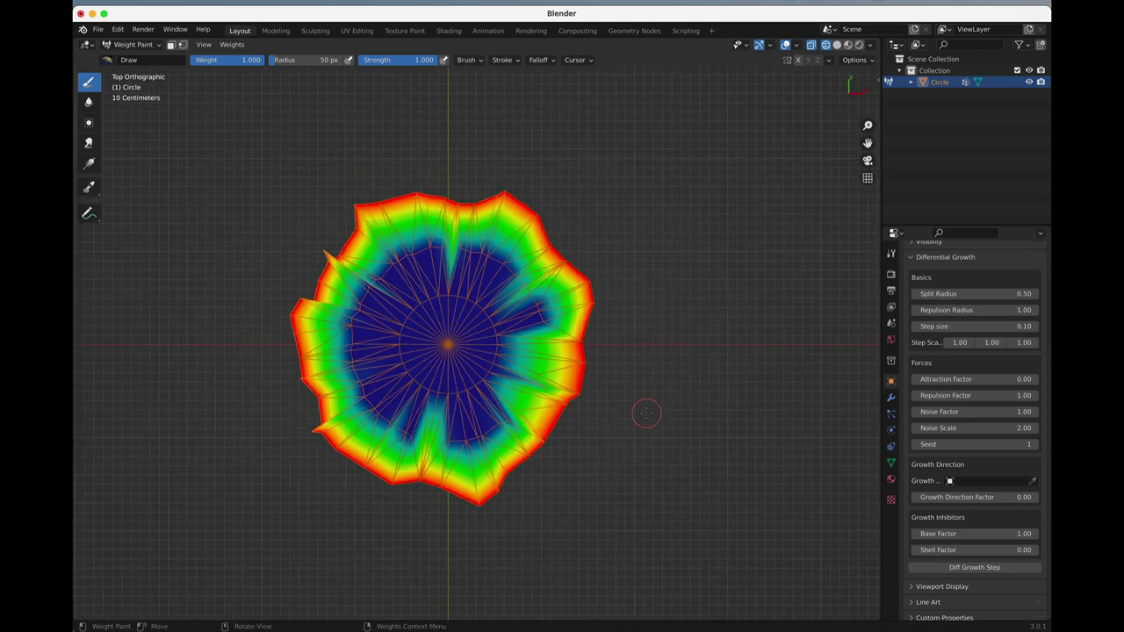
{"action": "left_click", "coordinate": [994, 571]}
{"action": "left_click", "coordinate": [994, 572]}
{"action": "left_click", "coordinate": [994, 571]}
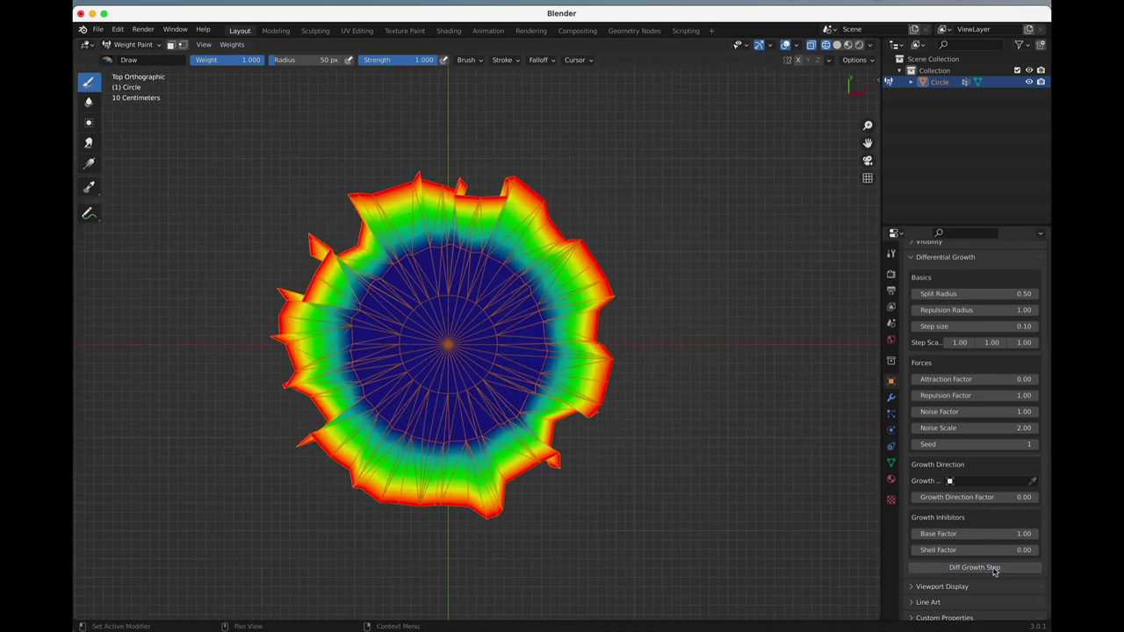
{"action": "left_click", "coordinate": [994, 571]}
{"action": "left_click", "coordinate": [995, 572]}
{"action": "left_click", "coordinate": [994, 572]}
{"action": "left_click", "coordinate": [994, 572]}
{"action": "left_click", "coordinate": [995, 572]}
Step: Set the Split Radius to 0.25 and run four Diff Growth Steps on the petal-shaped mesh
{"action": "middle_click_drag", "start_coordinate": [812, 524], "coordinate": [793, 340]}
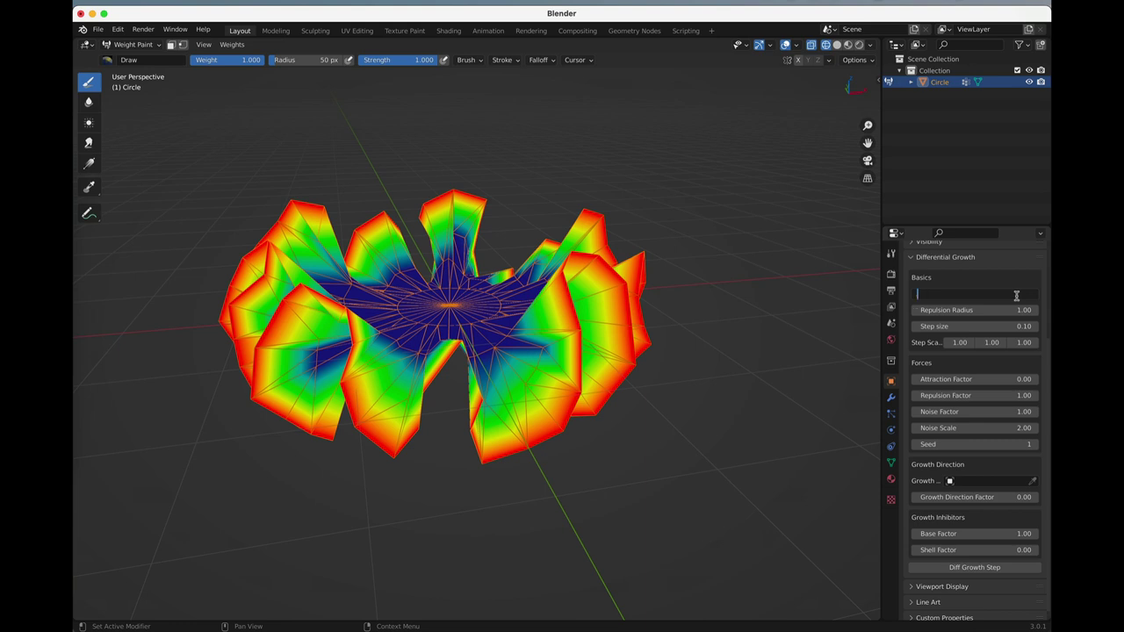
{"action": "key", "text": "Return"}
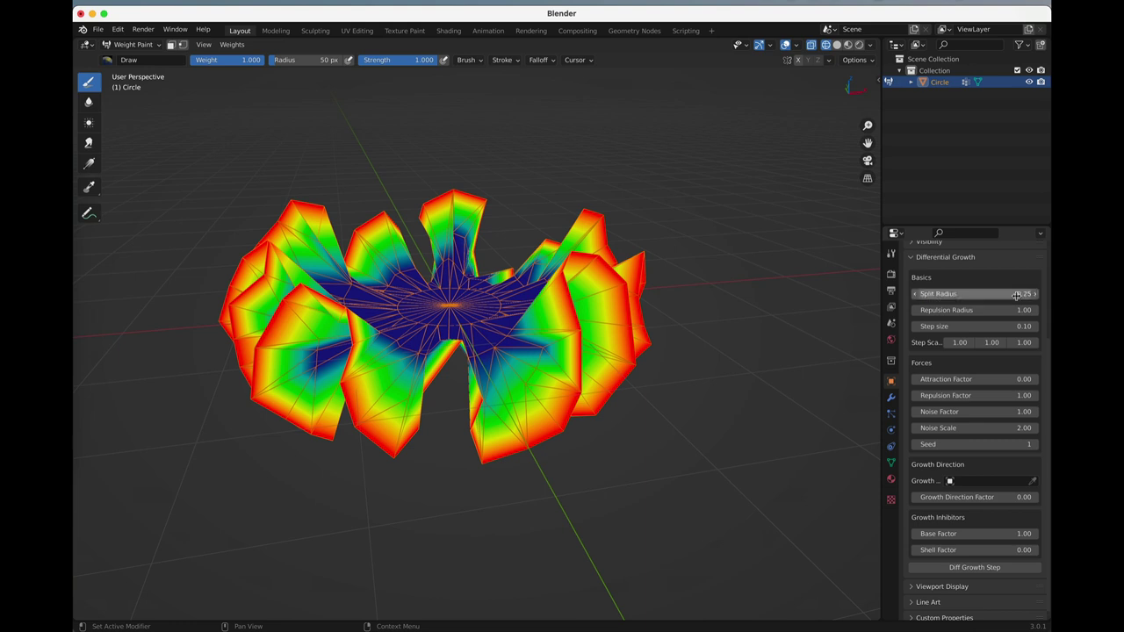
{"action": "left_click", "coordinate": [982, 569]}
{"action": "left_click", "coordinate": [983, 573]}
{"action": "left_click", "coordinate": [982, 572]}
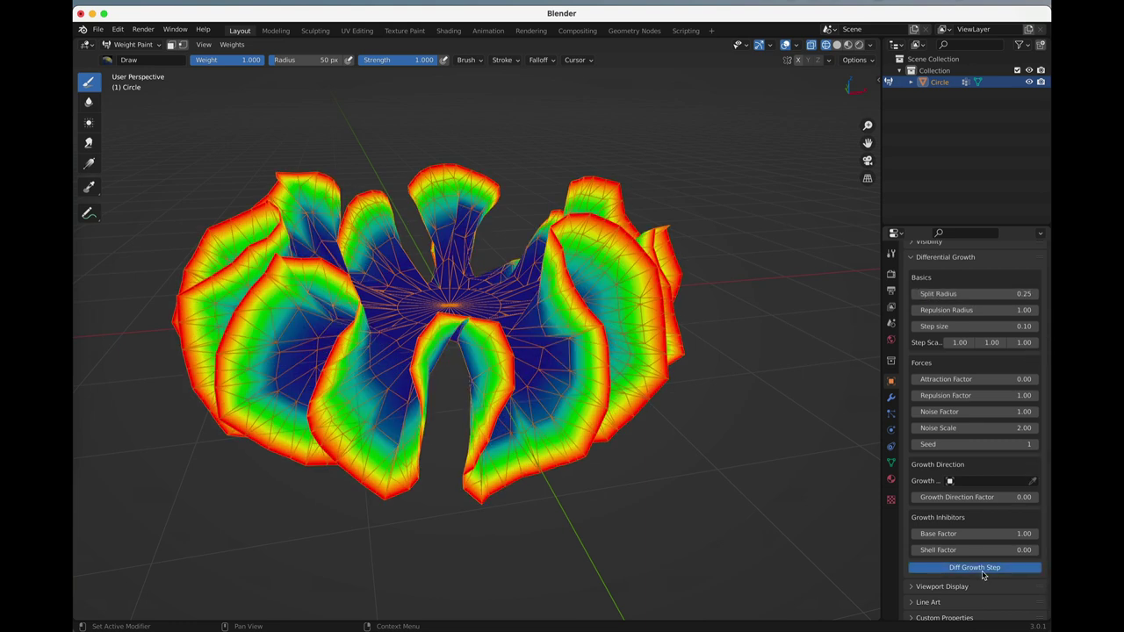
{"action": "left_click", "coordinate": [982, 573]}
Step: Undo the finely split growth, the Split Radius change and all earlier growth steps, back to the ungrown circle
{"action": "middle_click_drag", "start_coordinate": [606, 325], "coordinate": [581, 457]}
{"action": "scroll", "coordinate": [689, 392], "scroll_direction": "down", "scroll_amount": 3}
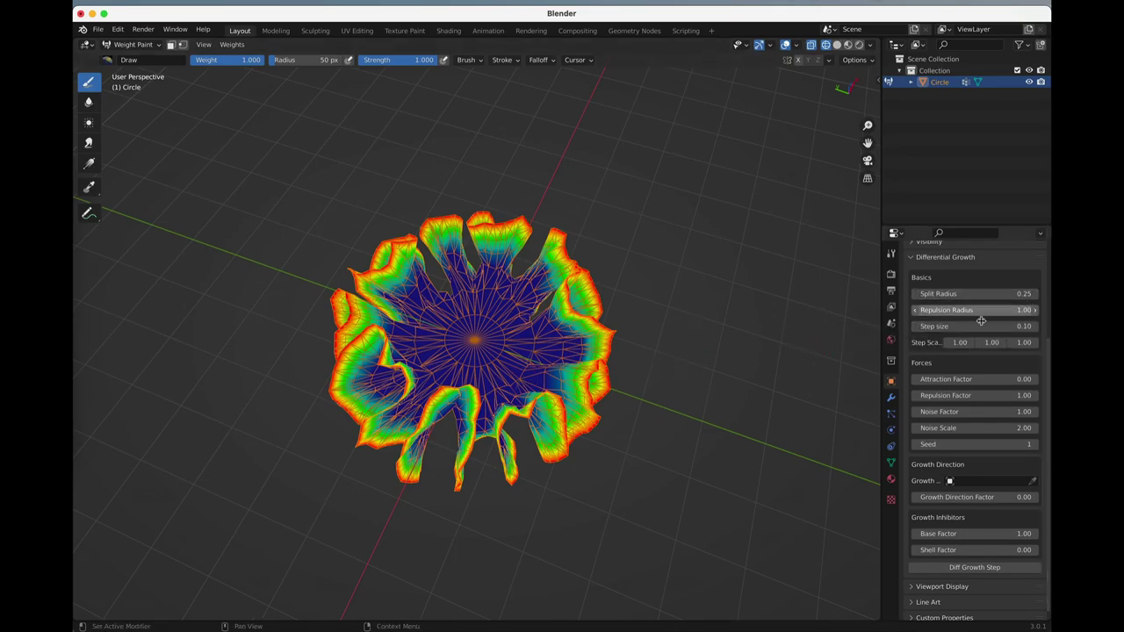
{"action": "middle_click_drag", "start_coordinate": [520, 392], "coordinate": [478, 330]}
{"action": "scroll", "coordinate": [479, 330], "scroll_direction": "up", "scroll_amount": 5}
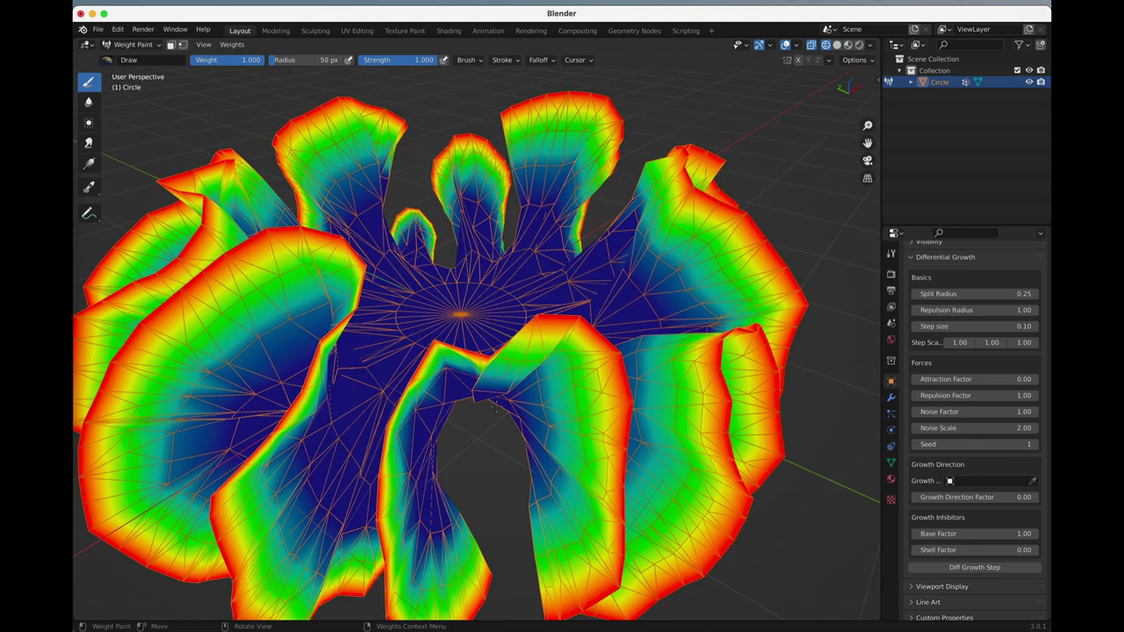
{"action": "scroll", "coordinate": [475, 343], "scroll_direction": "down", "scroll_amount": 8}
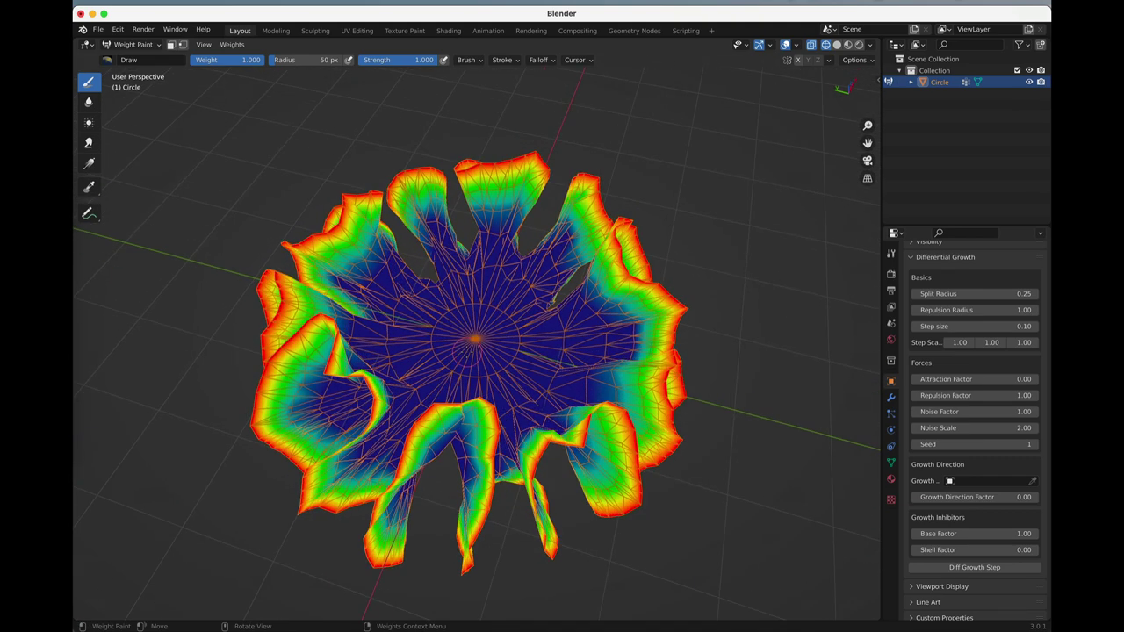
{"action": "key", "text": "ctrl+z"}
{"action": "key", "text": "ctrl+z"}
{"action": "key", "text": "ctrl+z"}
{"action": "key", "text": "ctrl+z"}
{"action": "key", "text": "ctrl+z"}
{"action": "key", "text": "ctrl+z"}
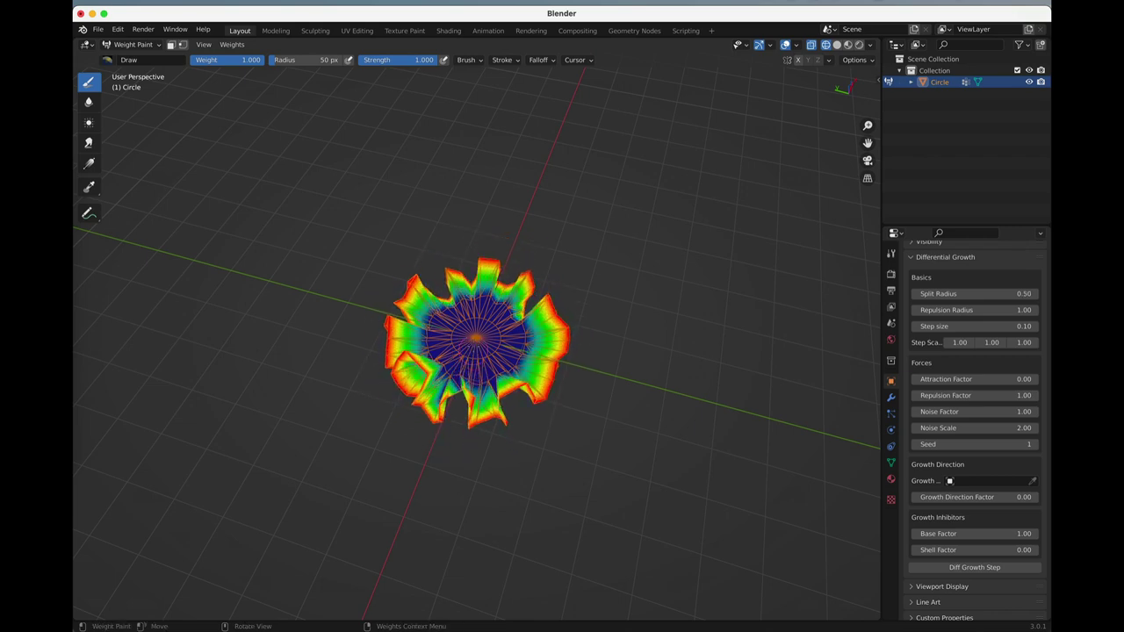
{"action": "key", "text": "KP_7"}
{"action": "key", "text": "ctrl+z"}
{"action": "key", "text": "ctrl+z"}
{"action": "key", "text": "super+z"}
{"action": "key", "text": "super+z"}
{"action": "key", "text": "super+z"}
{"action": "key", "text": "super+z"}
{"action": "key", "text": "super+z"}
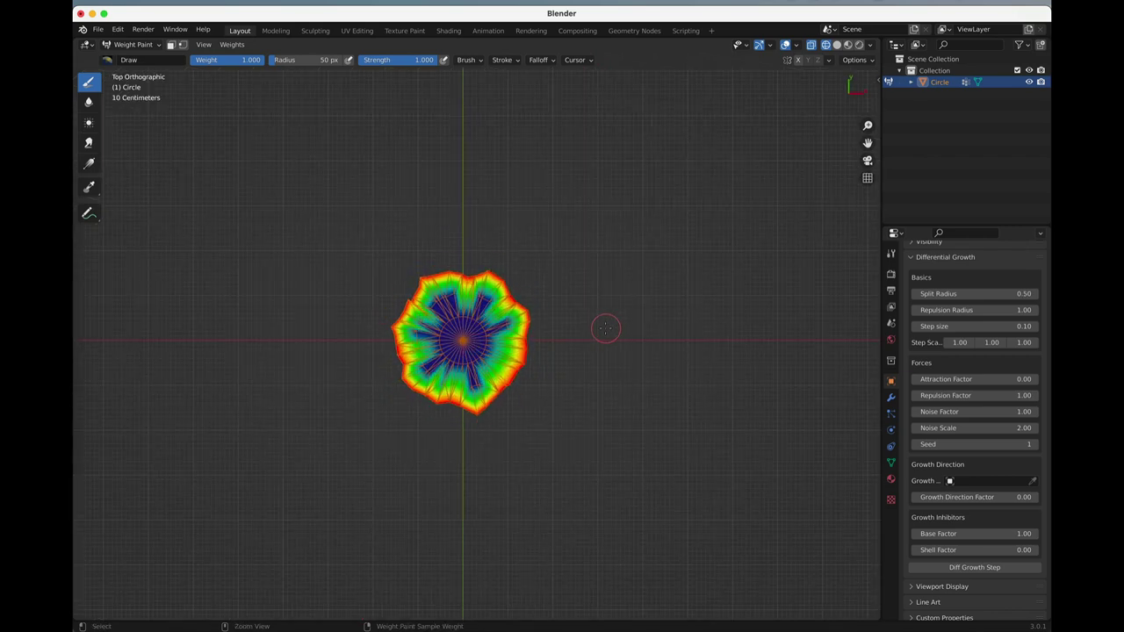
{"action": "key", "text": "super+z"}
{"action": "key", "text": "super+z"}
{"action": "key", "text": "super+z"}
{"action": "key", "text": "super+z"}
{"action": "key", "text": "super+z"}
{"action": "key", "text": "super+z"}
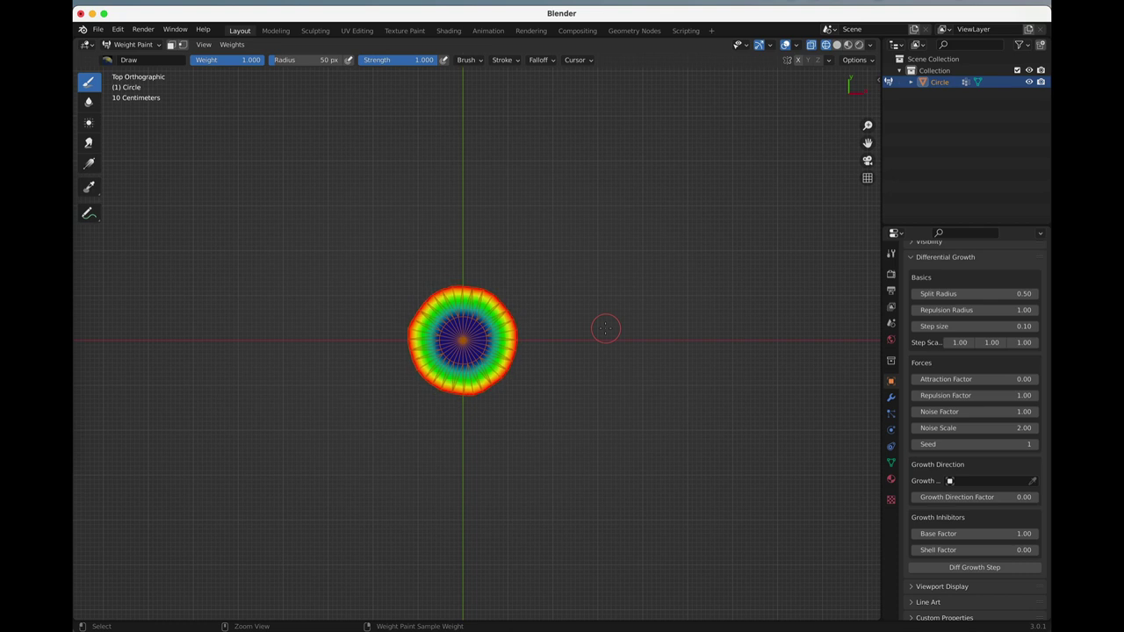
{"action": "key", "text": "super+z"}
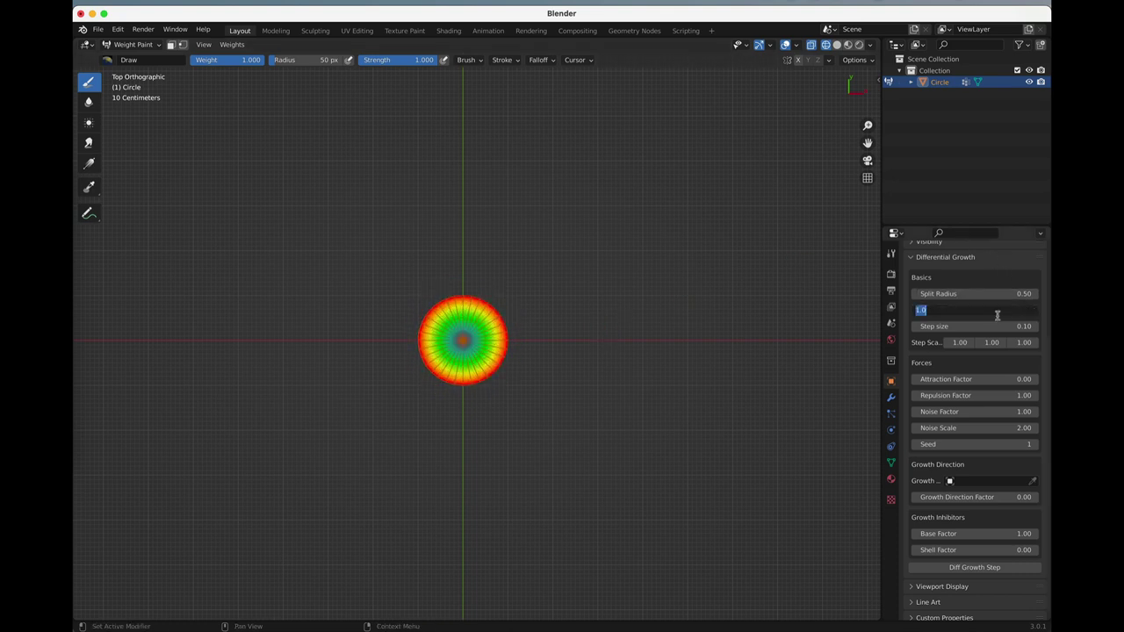
Step: Set the Repulsion Radius to 2 and run the Diff Growth Step about eighteen times to grow a frilled rim from the circle
{"action": "key", "text": "Return"}
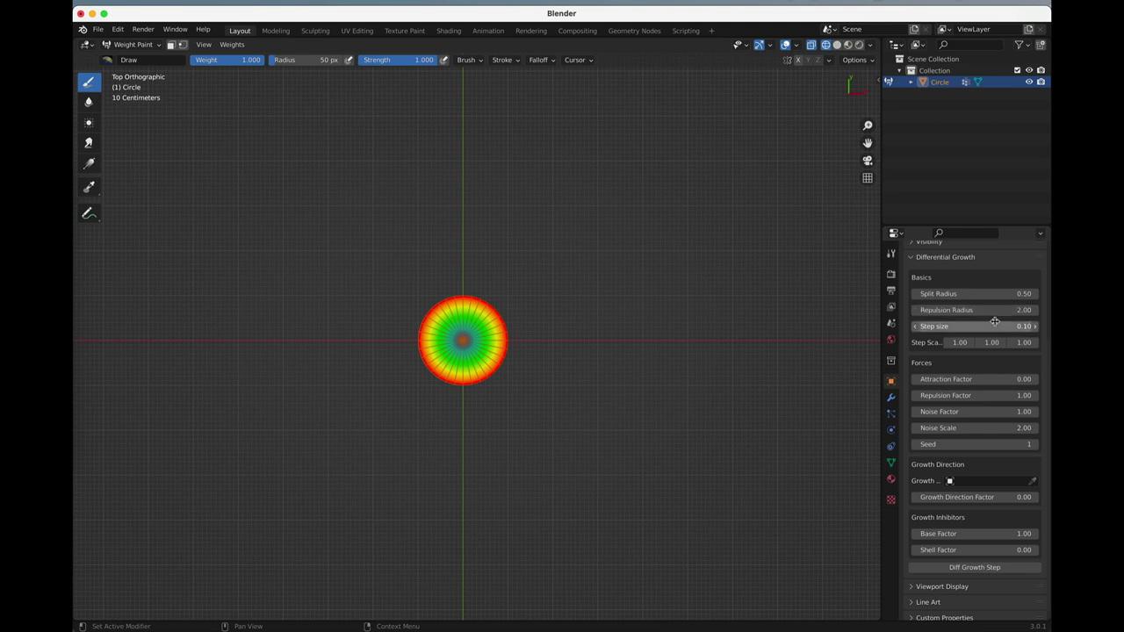
{"action": "left_click", "coordinate": [994, 572]}
{"action": "left_click", "coordinate": [995, 573]}
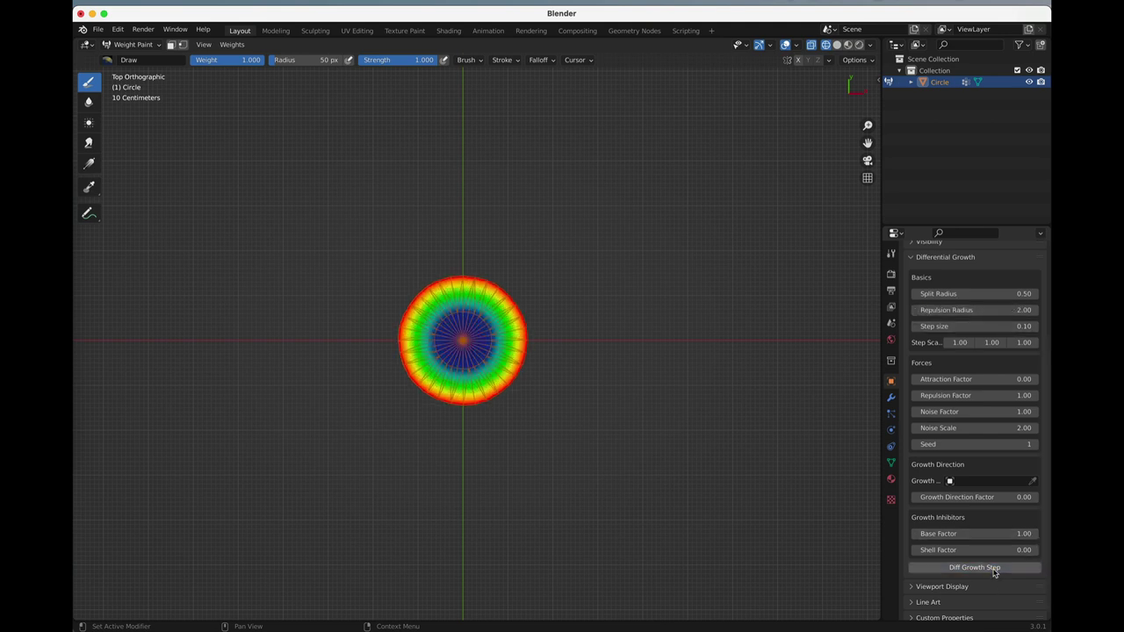
{"action": "left_click", "coordinate": [995, 573]}
{"action": "left_click", "coordinate": [996, 574]}
{"action": "left_click", "coordinate": [996, 574]}
{"action": "left_click", "coordinate": [996, 573]}
{"action": "left_click", "coordinate": [997, 573]}
{"action": "left_click", "coordinate": [998, 575]}
{"action": "left_click", "coordinate": [997, 574]}
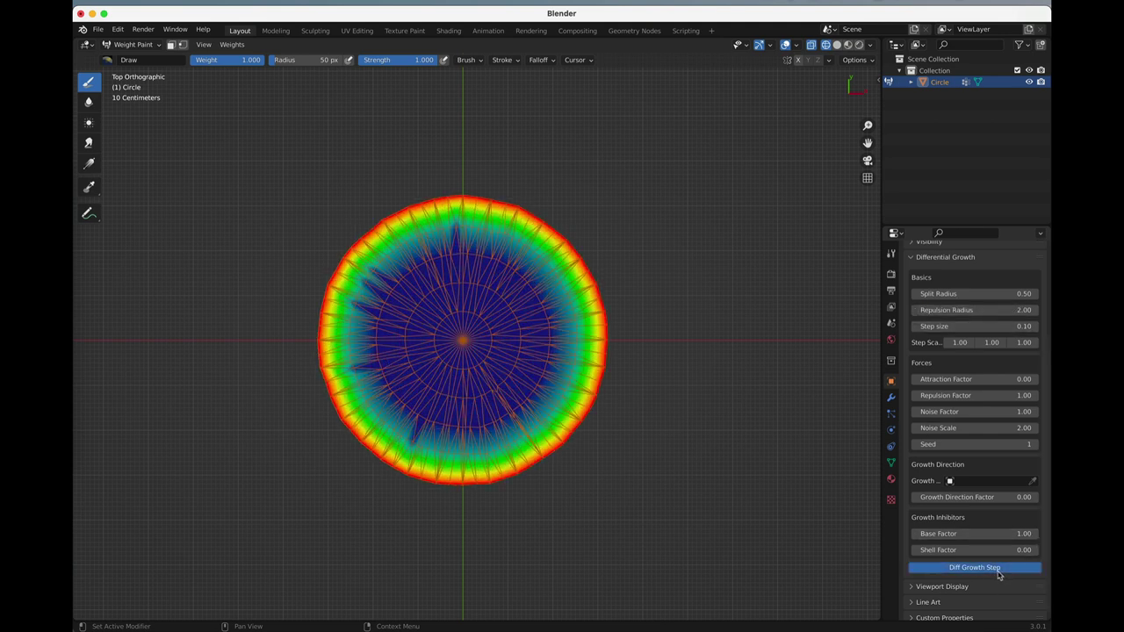
{"action": "left_click", "coordinate": [998, 574]}
{"action": "left_click", "coordinate": [997, 575]}
{"action": "left_click", "coordinate": [997, 575]}
{"action": "left_click", "coordinate": [998, 574]}
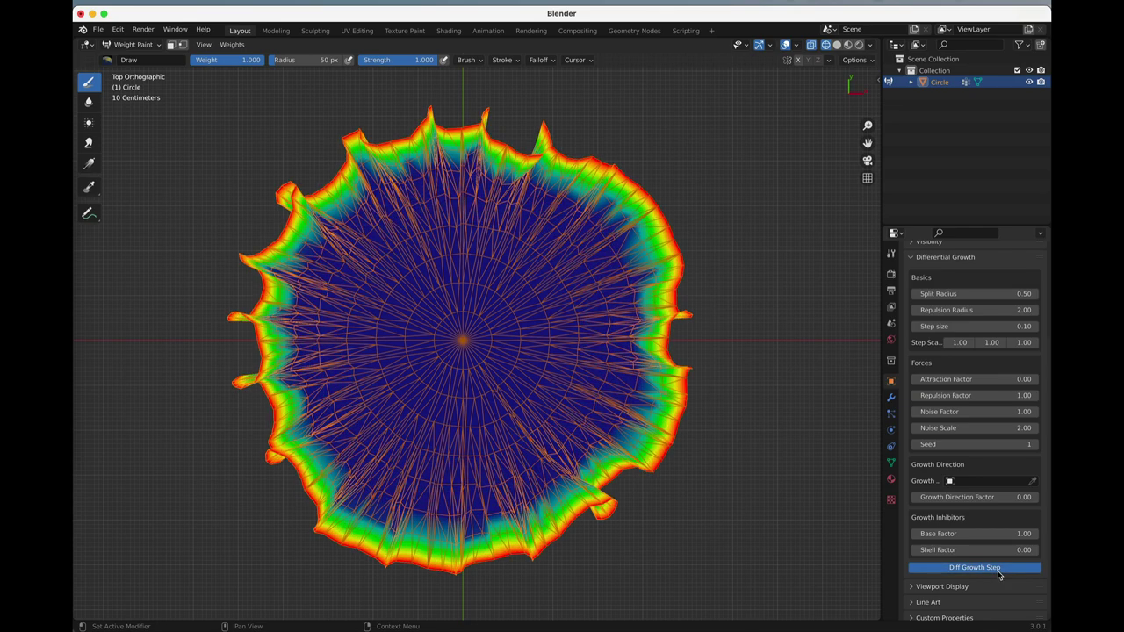
{"action": "left_click", "coordinate": [998, 574]}
{"action": "left_click", "coordinate": [998, 574]}
{"action": "left_click", "coordinate": [998, 574]}
{"action": "left_click", "coordinate": [998, 574]}
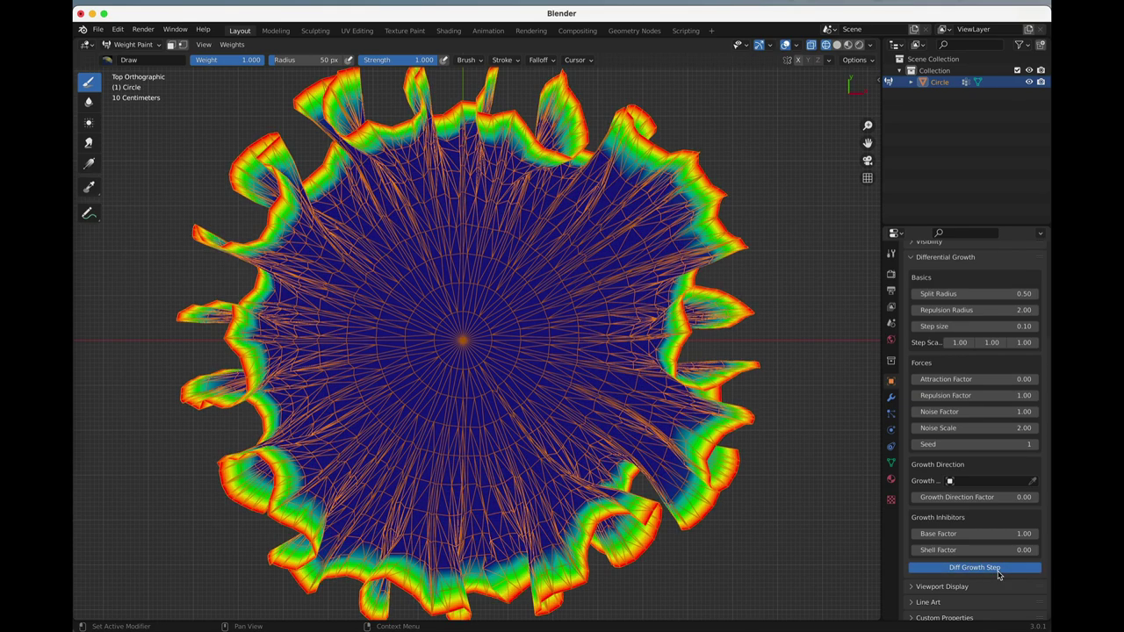
{"action": "left_click", "coordinate": [999, 575]}
Step: Examine the frilled mesh from several angles and up close, then check the Repulsion Radius value without changing it
{"action": "scroll", "coordinate": [642, 465], "scroll_direction": "down", "scroll_amount": 5}
{"action": "middle_click_drag", "start_coordinate": [641, 466], "coordinate": [702, 439]}
{"action": "scroll", "coordinate": [658, 377], "scroll_direction": "up", "scroll_amount": 4}
{"action": "scroll", "coordinate": [702, 422], "scroll_direction": "up", "scroll_amount": 4}
{"action": "scroll", "coordinate": [656, 360], "scroll_direction": "down", "scroll_amount": 4}
{"action": "middle_click_drag", "start_coordinate": [703, 395], "coordinate": [663, 303]}
{"action": "mouse_move", "coordinate": [428, 250]}
{"action": "middle_mouse_down"}
{"action": "mouse_move", "coordinate": [464, 318]}
{"action": "mouse_move", "coordinate": [497, 272]}
{"action": "mouse_move", "coordinate": [482, 302]}
{"action": "middle_mouse_up"}
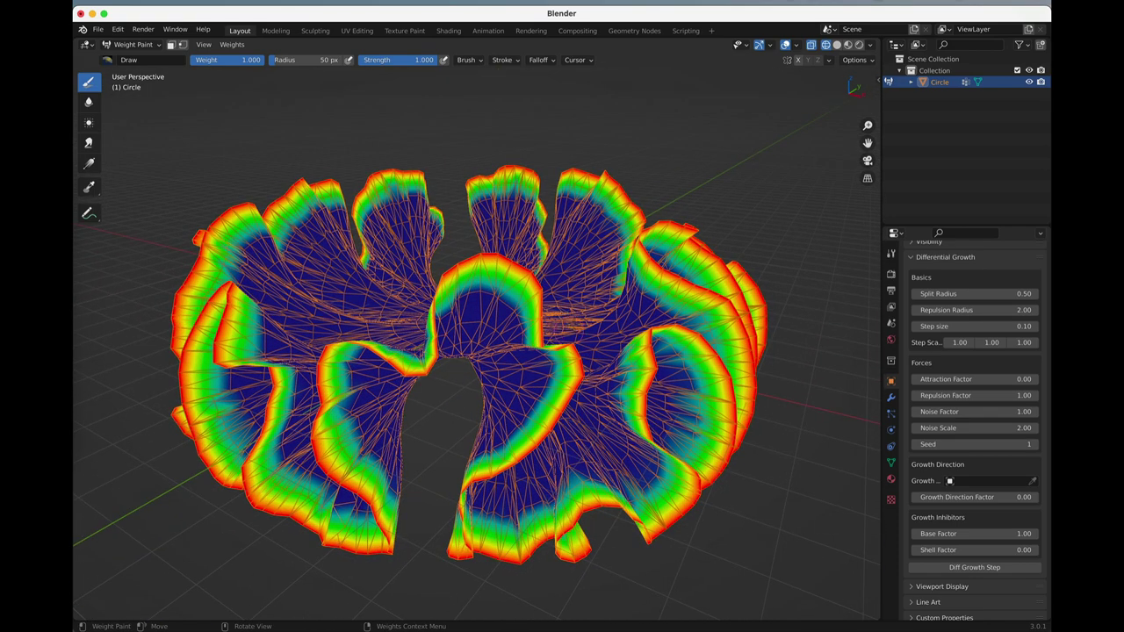
{"action": "left_click", "coordinate": [1022, 308]}
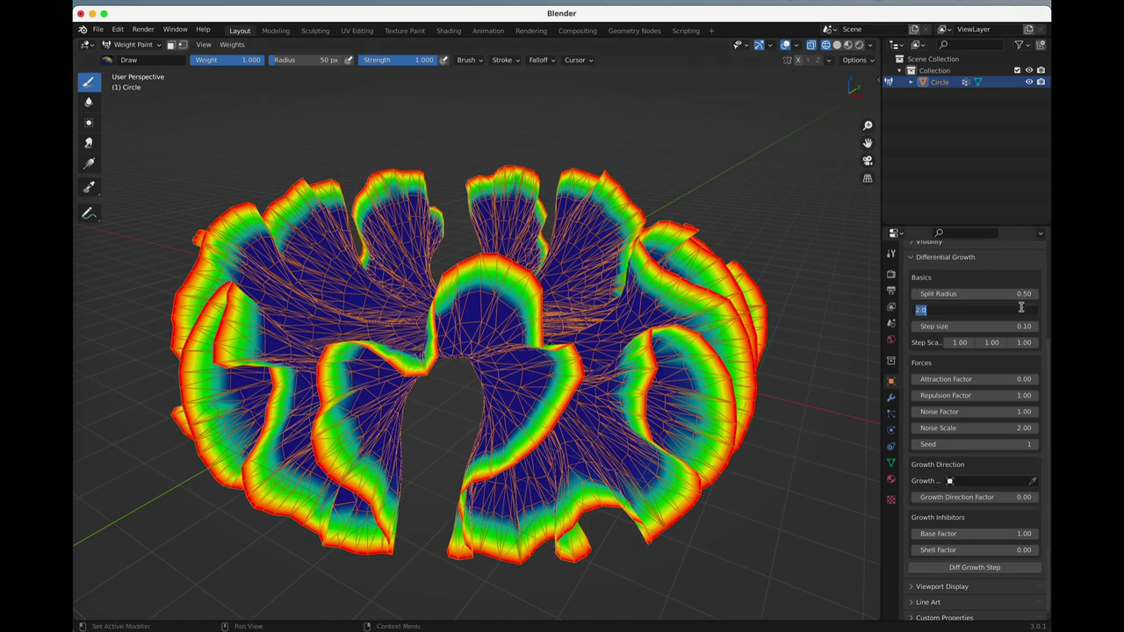
{"action": "key", "text": "Return"}
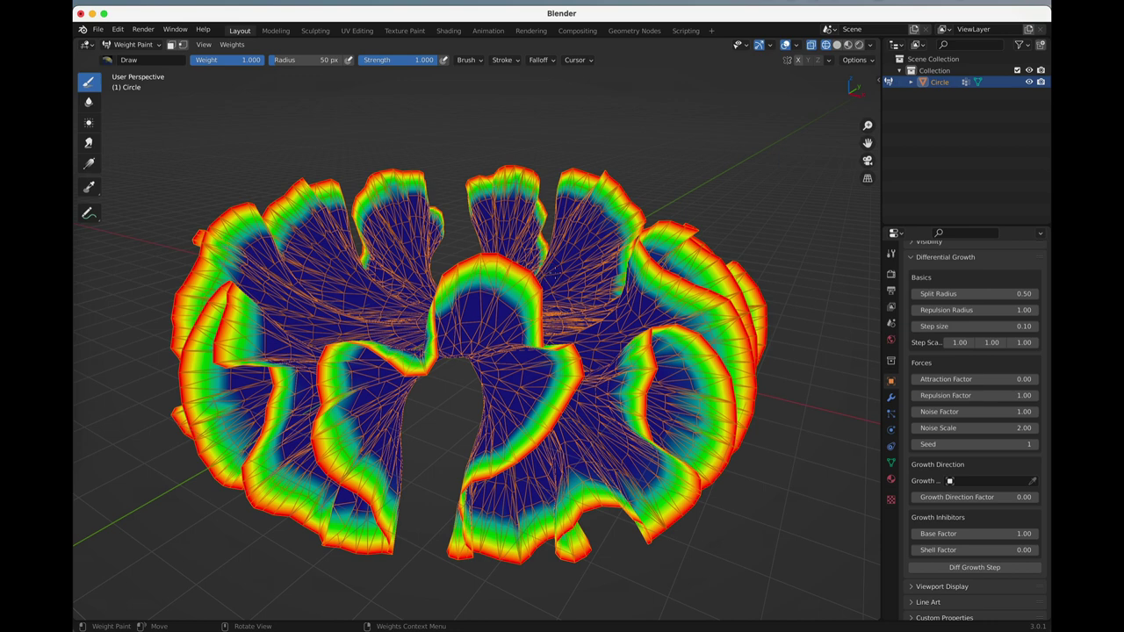
Step: Set the Split Radius to 0.25 and run the Diff Growth Step several times on the frilled mesh
{"action": "left_click", "coordinate": [994, 291]}
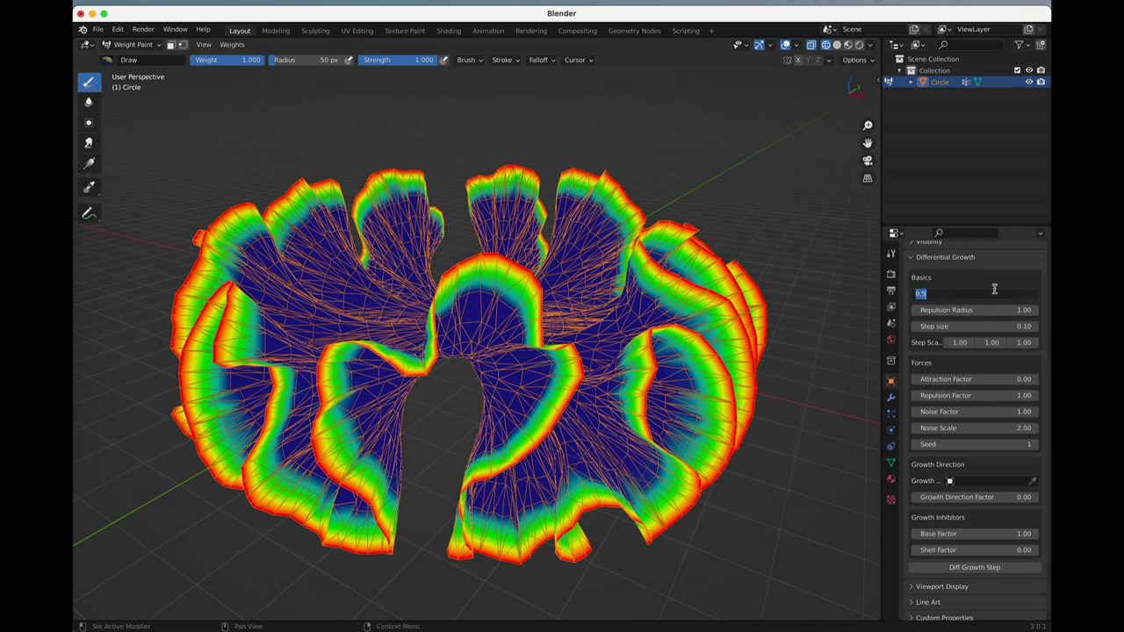
{"action": "type", "text": ".25"}
{"action": "key", "text": "Return"}
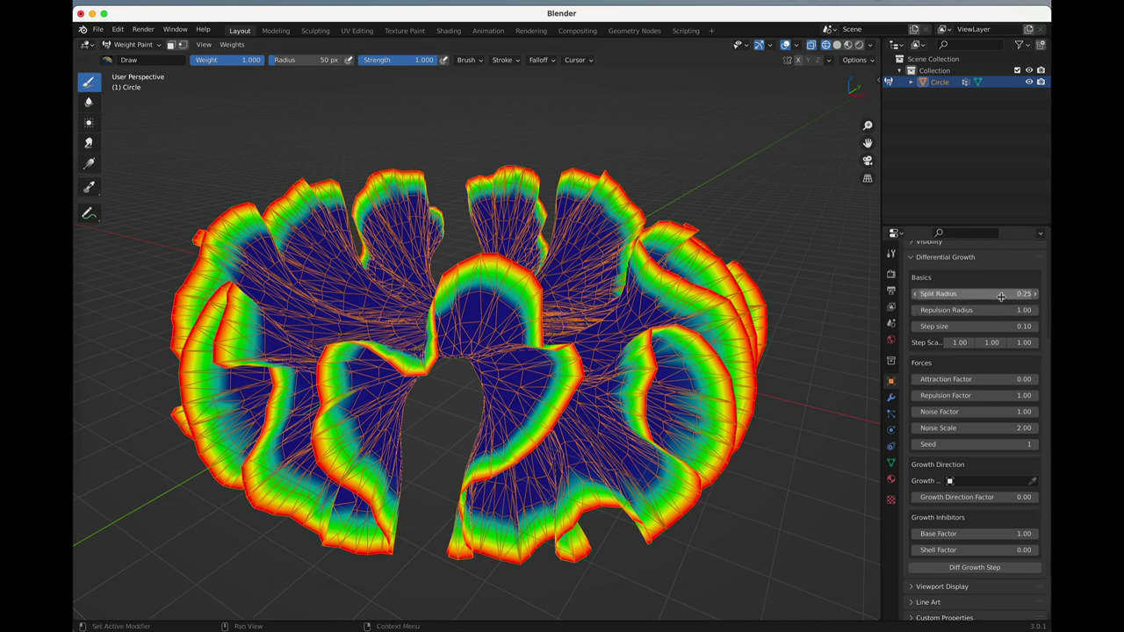
{"action": "left_click", "coordinate": [1008, 571]}
{"action": "left_click", "coordinate": [1008, 571]}
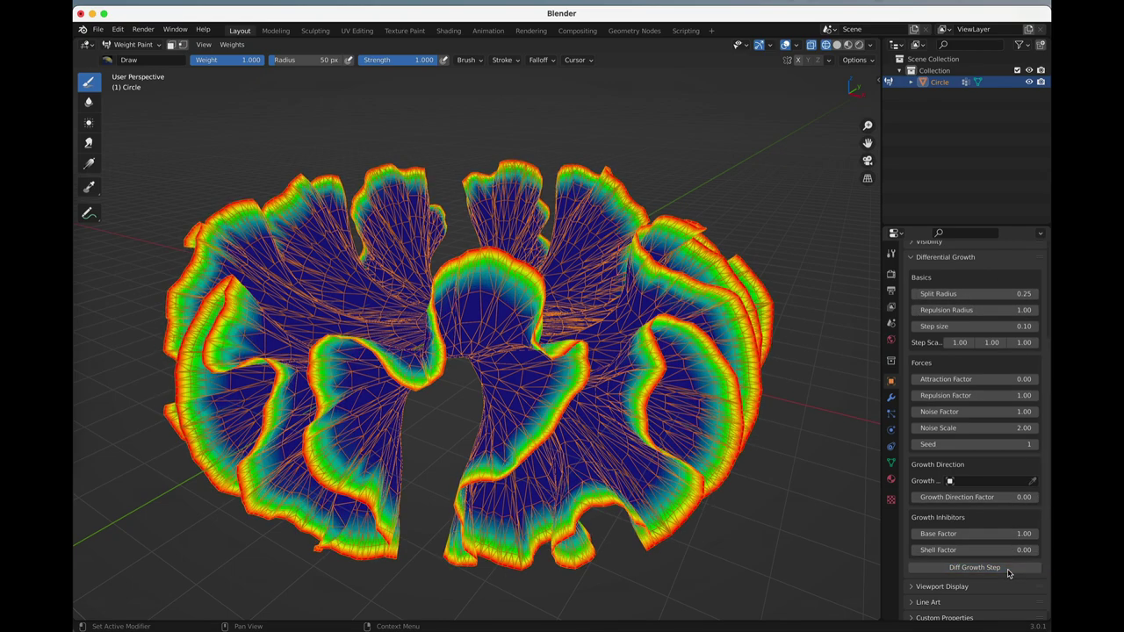
{"action": "left_click", "coordinate": [1008, 571]}
{"action": "left_click", "coordinate": [1009, 570]}
{"action": "left_click", "coordinate": [1008, 573]}
{"action": "mouse_move", "coordinate": [474, 308]}
{"action": "middle_mouse_down"}
{"action": "mouse_move", "coordinate": [527, 316]}
{"action": "mouse_move", "coordinate": [466, 309]}
{"action": "middle_mouse_up"}
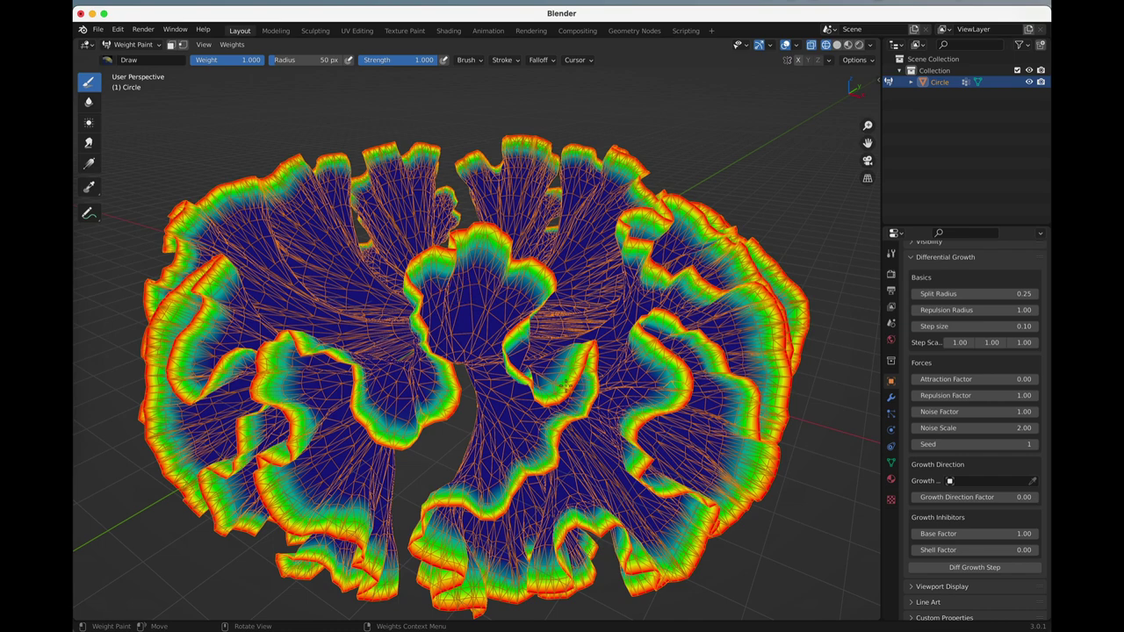
{"action": "scroll", "coordinate": [580, 422], "scroll_direction": "down", "scroll_amount": 3}
{"action": "middle_click_drag", "start_coordinate": [582, 396], "coordinate": [628, 435]}
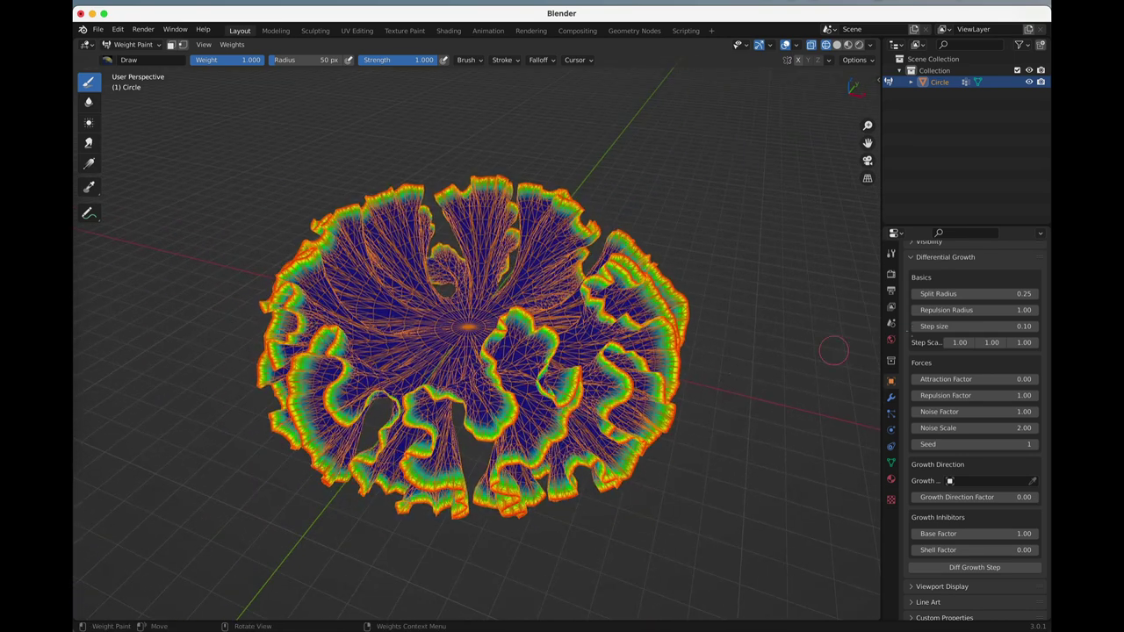
{"action": "left_click", "coordinate": [973, 571]}
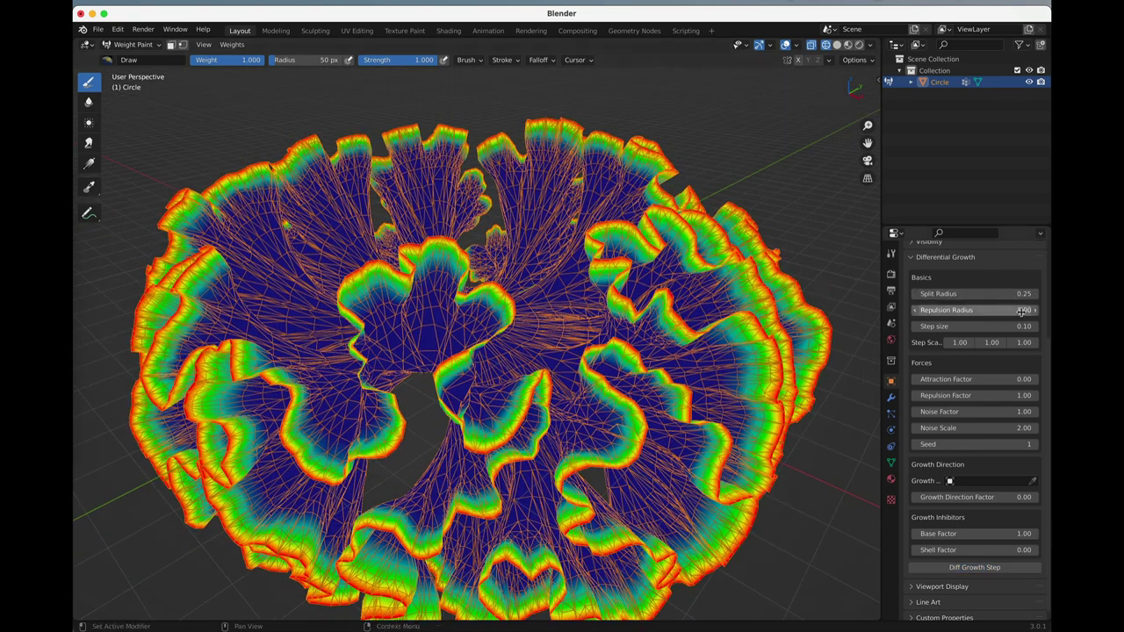
Step: Set the Split Radius to 0.1 and the Repulsion Radius to 0.3, and run a Diff Growth Step on the mesh
{"action": "left_click", "coordinate": [1024, 296]}
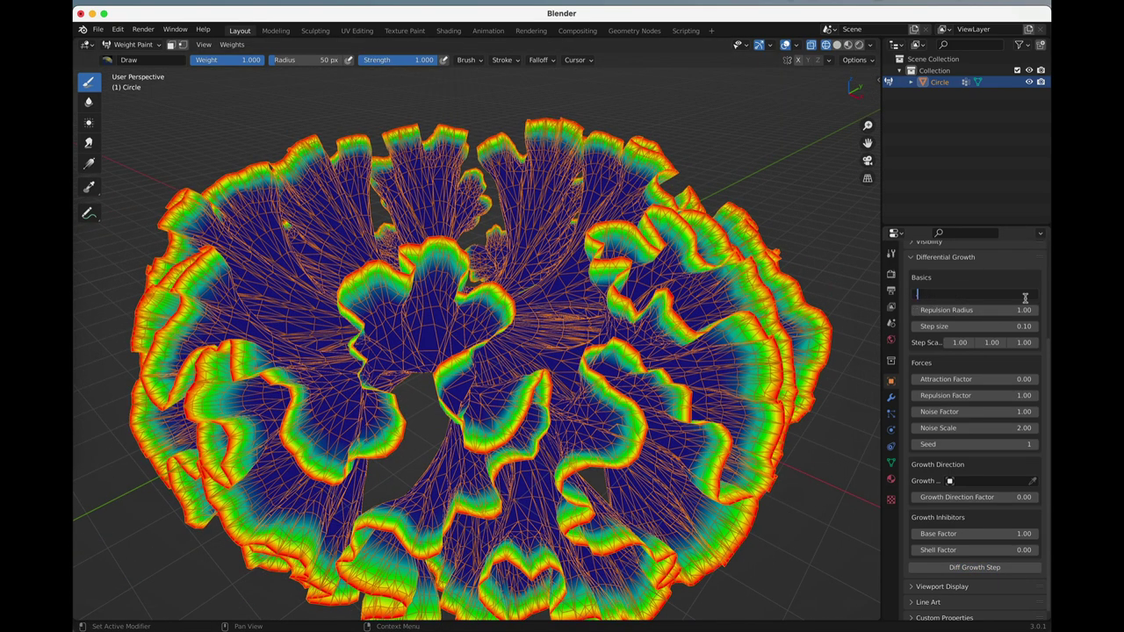
{"action": "type", "text": ".1"}
{"action": "key", "text": "Tab"}
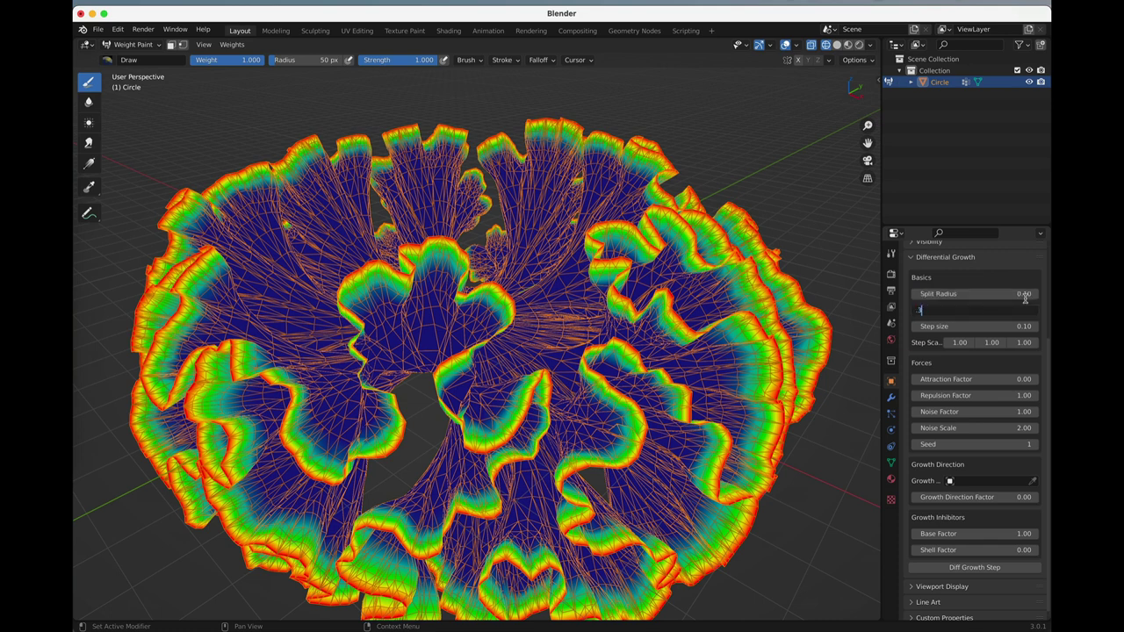
{"action": "type", "text": ".3"}
{"action": "key", "text": "Return"}
{"action": "left_click", "coordinate": [983, 568]}
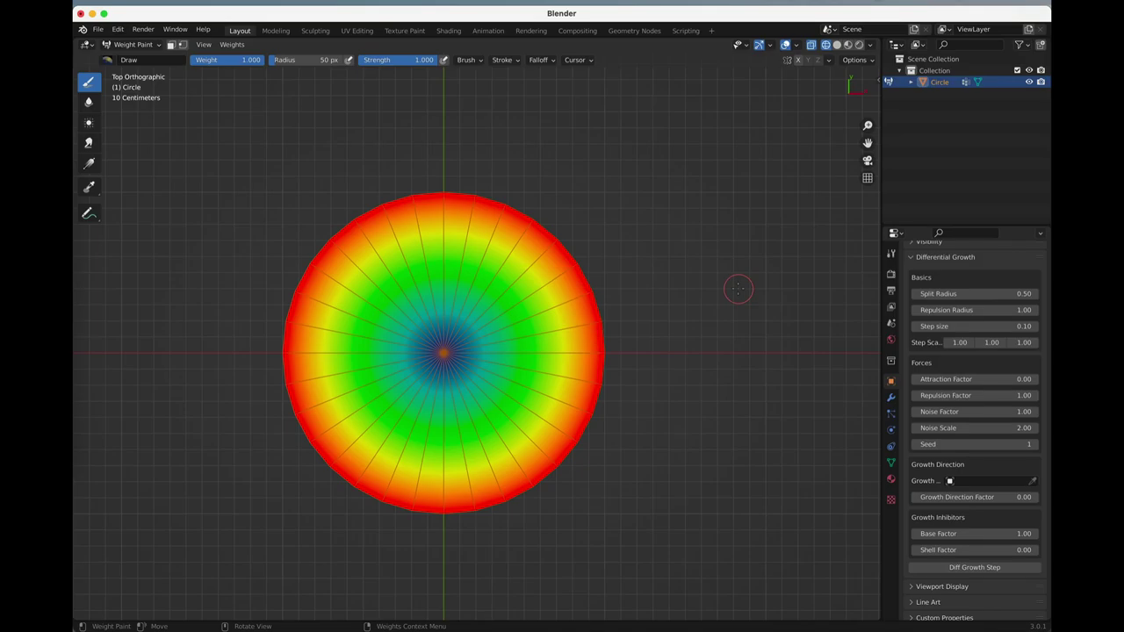
Step: Set the Step size to 0.5 and run four Diff Growth Steps on the ungrown circle
{"action": "scroll", "coordinate": [645, 354], "scroll_direction": "down", "scroll_amount": 2}
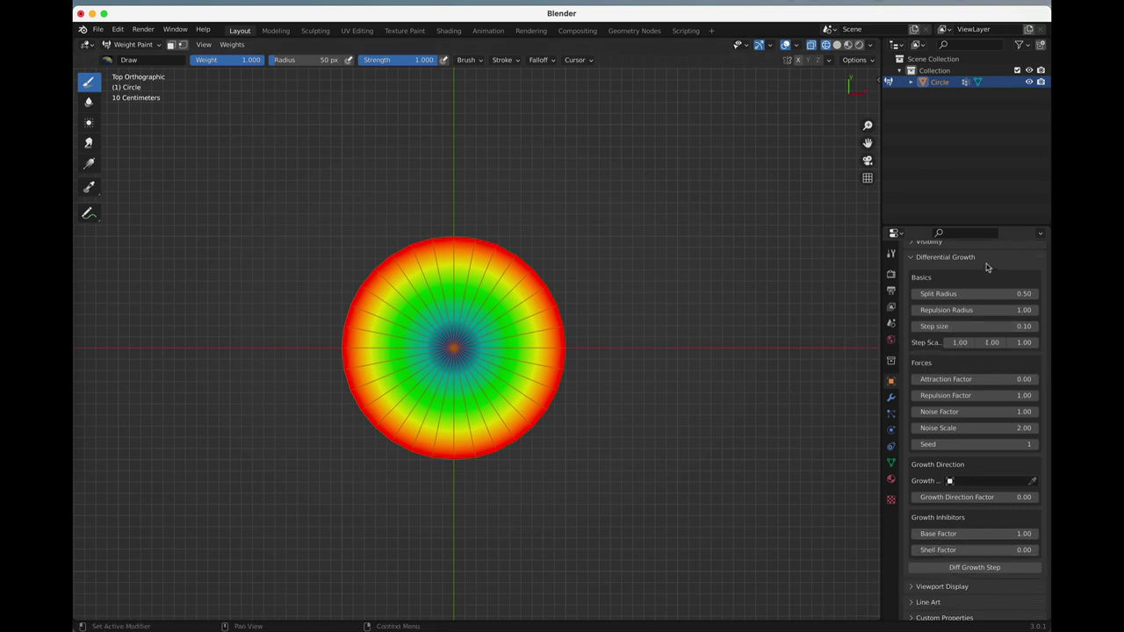
{"action": "left_click", "coordinate": [992, 326]}
{"action": "type", "text": "0.5"}
{"action": "key", "text": "Return"}
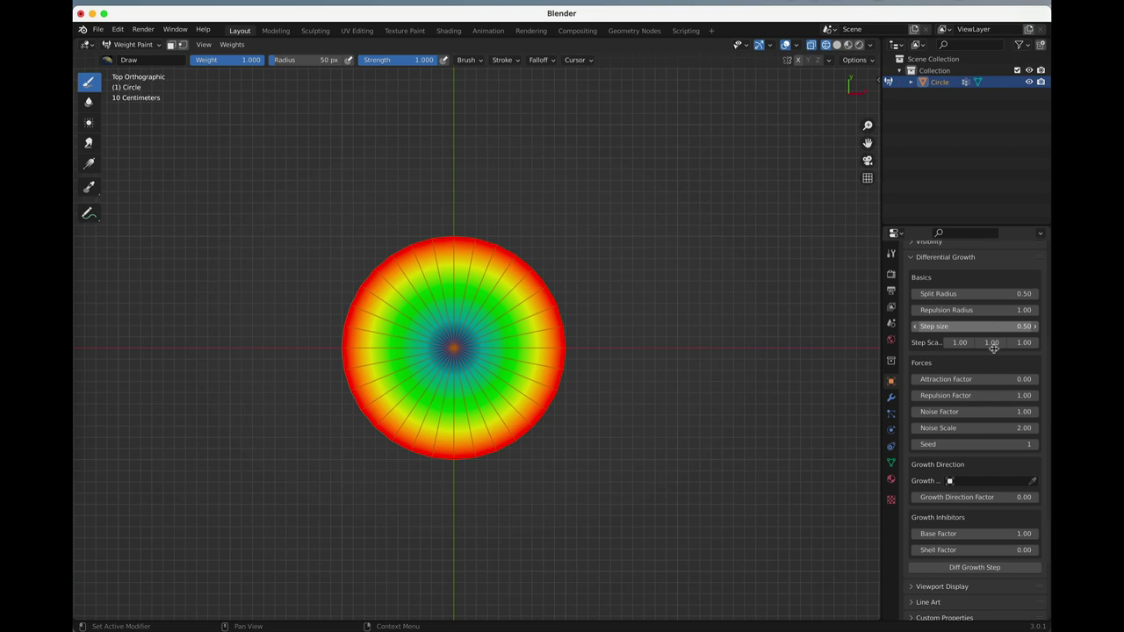
{"action": "left_click", "coordinate": [986, 568]}
{"action": "left_click", "coordinate": [986, 568]}
{"action": "left_click", "coordinate": [985, 568]}
{"action": "left_click", "coordinate": [986, 568]}
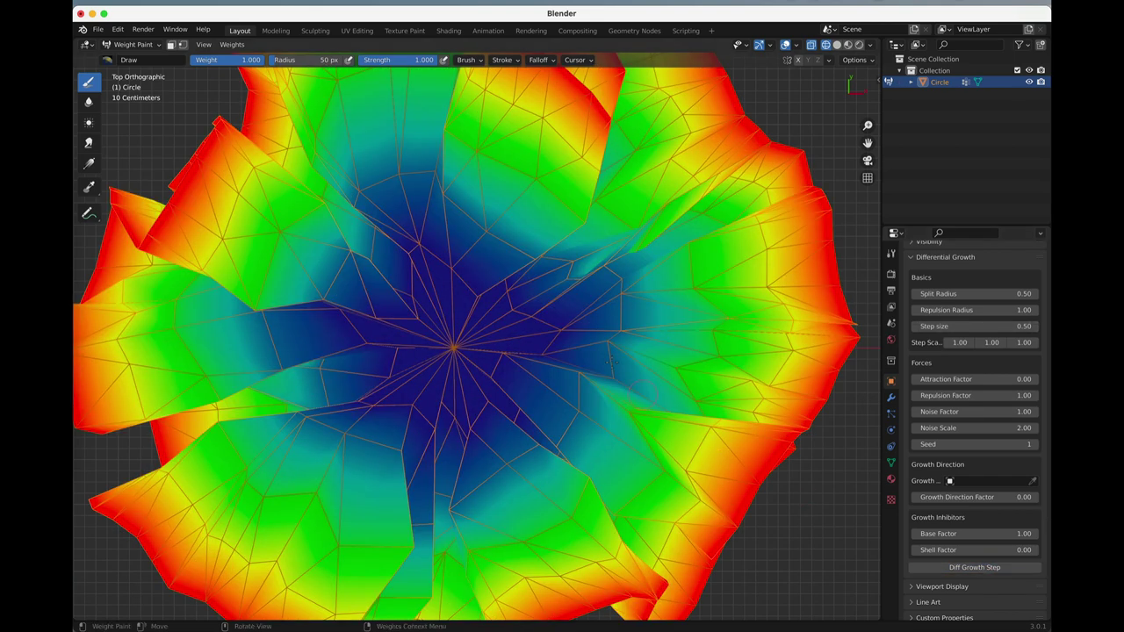
{"action": "scroll", "coordinate": [612, 360], "scroll_direction": "down", "scroll_amount": 5}
{"action": "middle_click_drag", "start_coordinate": [613, 360], "coordinate": [553, 352]}
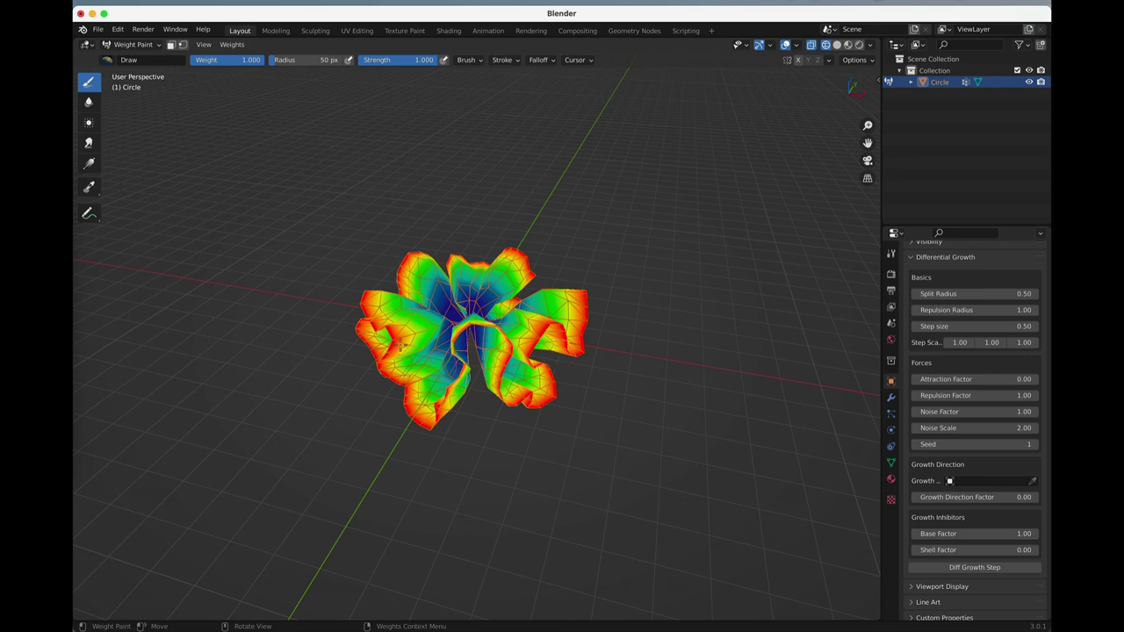
Step: Run four more Diff Growth Steps on the petal-shaped mesh and view the result from a raised angle
{"action": "middle_click_drag", "start_coordinate": [400, 344], "coordinate": [527, 352]}
{"action": "left_click", "coordinate": [953, 567]}
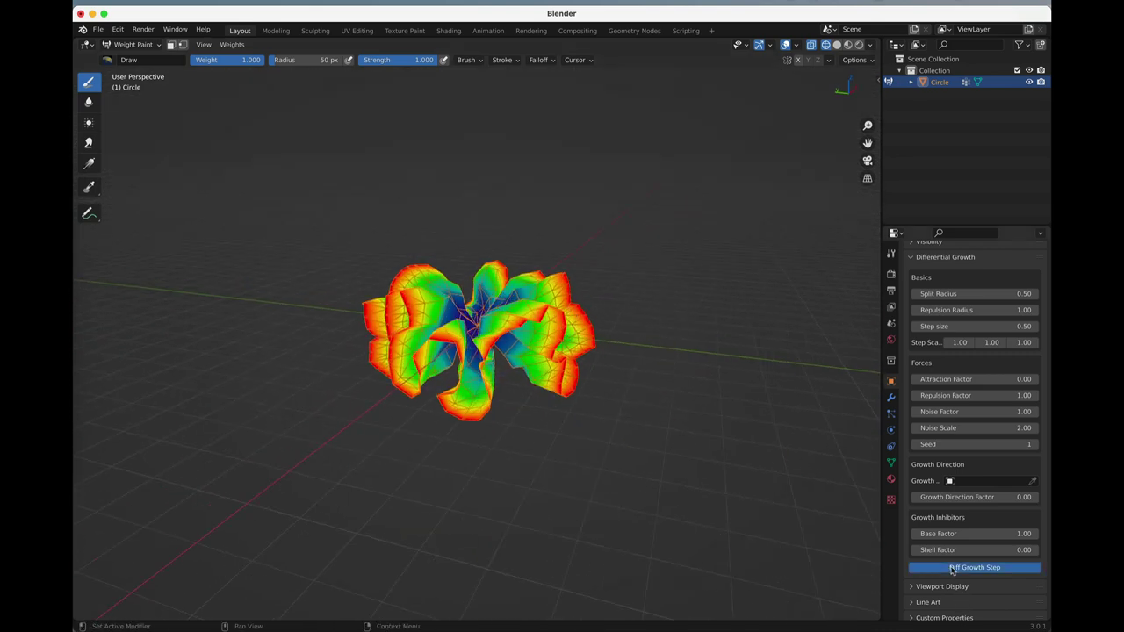
{"action": "left_click", "coordinate": [953, 570]}
{"action": "left_click", "coordinate": [954, 571]}
{"action": "left_click", "coordinate": [955, 571]}
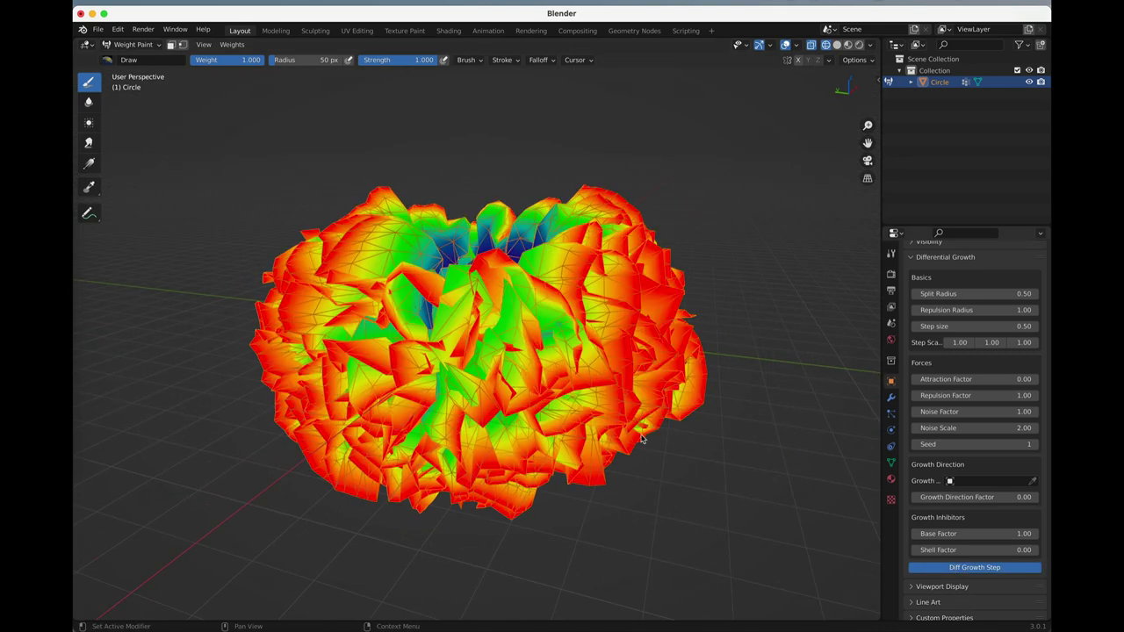
{"action": "middle_click_drag", "start_coordinate": [641, 439], "coordinate": [669, 525]}
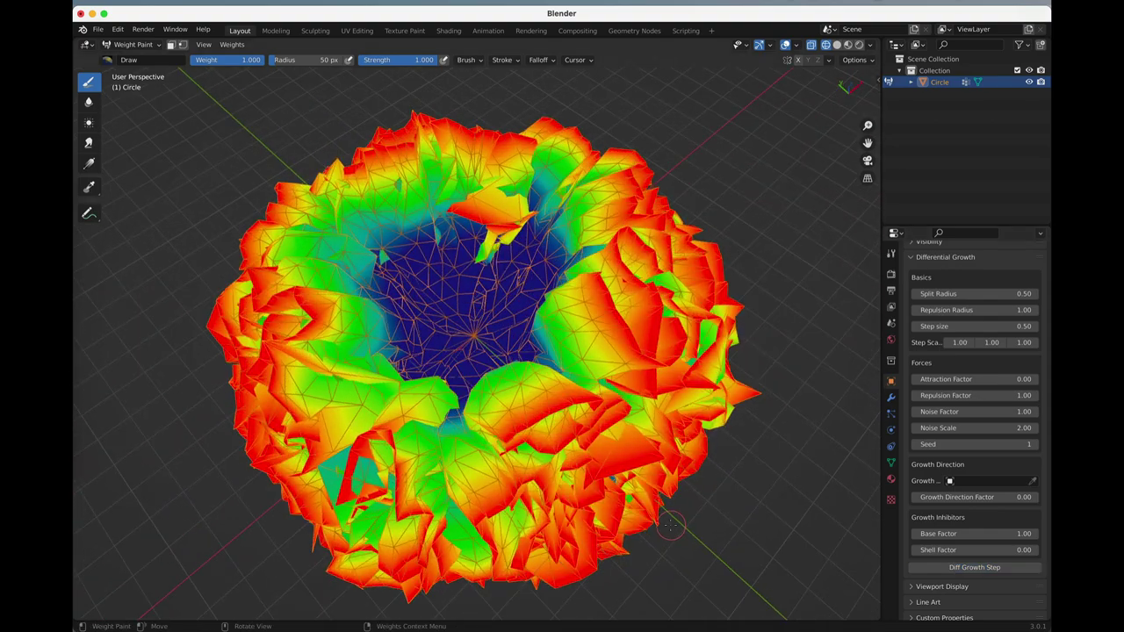
Step: Undo all the large-step growth and the Step size change, back to the ungrown circle in top view
{"action": "key", "text": "KP_7"}
{"action": "scroll", "coordinate": [665, 501], "scroll_direction": "down", "scroll_amount": 2}
{"action": "scroll", "coordinate": [657, 470], "scroll_direction": "up", "scroll_amount": 2}
{"action": "key", "text": "ctrl+z"}
{"action": "key", "text": "ctrl+z"}
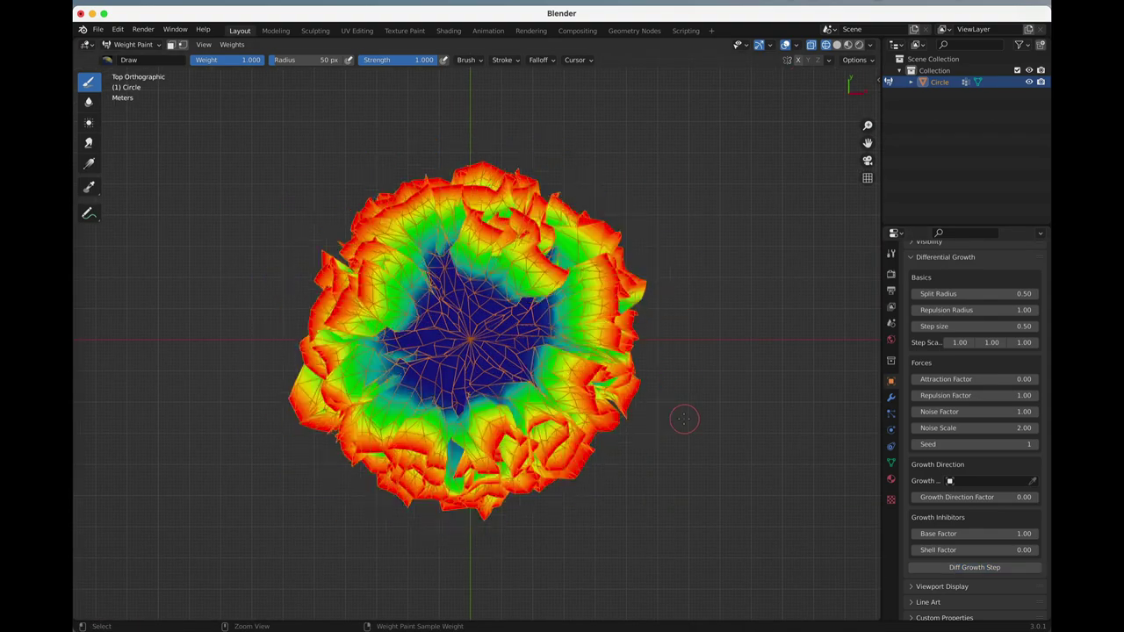
{"action": "key", "text": "ctrl+z"}
{"action": "key", "text": "ctrl+z"}
{"action": "key", "text": "ctrl+z"}
{"action": "key", "text": "ctrl+z"}
{"action": "scroll", "coordinate": [1011, 361], "scroll_direction": "up", "scroll_amount": 1}
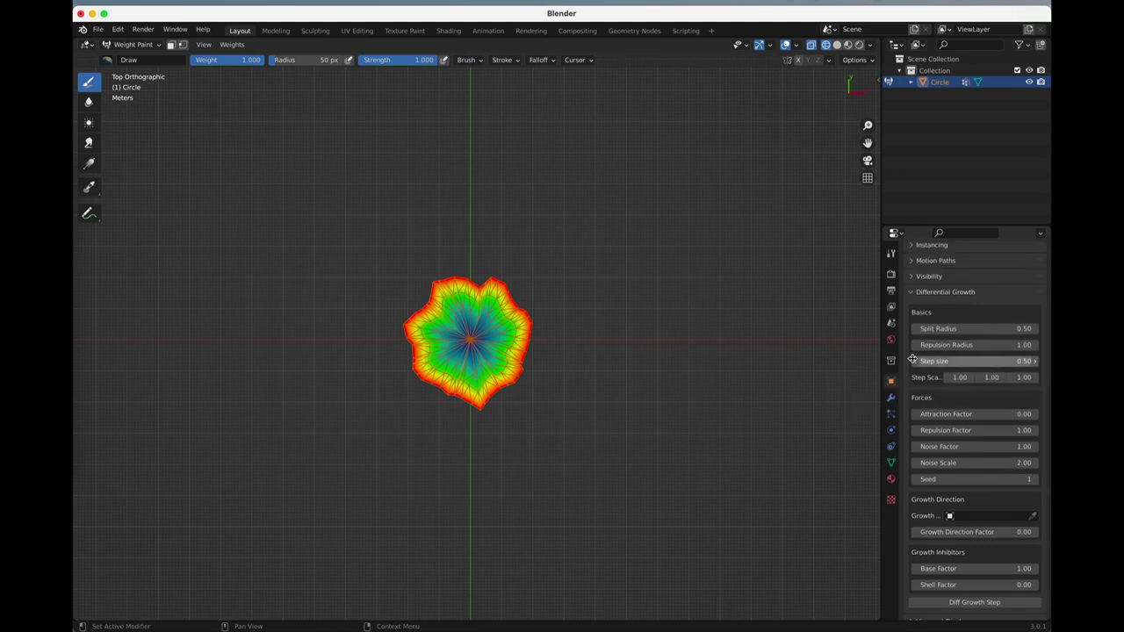
{"action": "scroll", "coordinate": [512, 407], "scroll_direction": "up", "scroll_amount": 3}
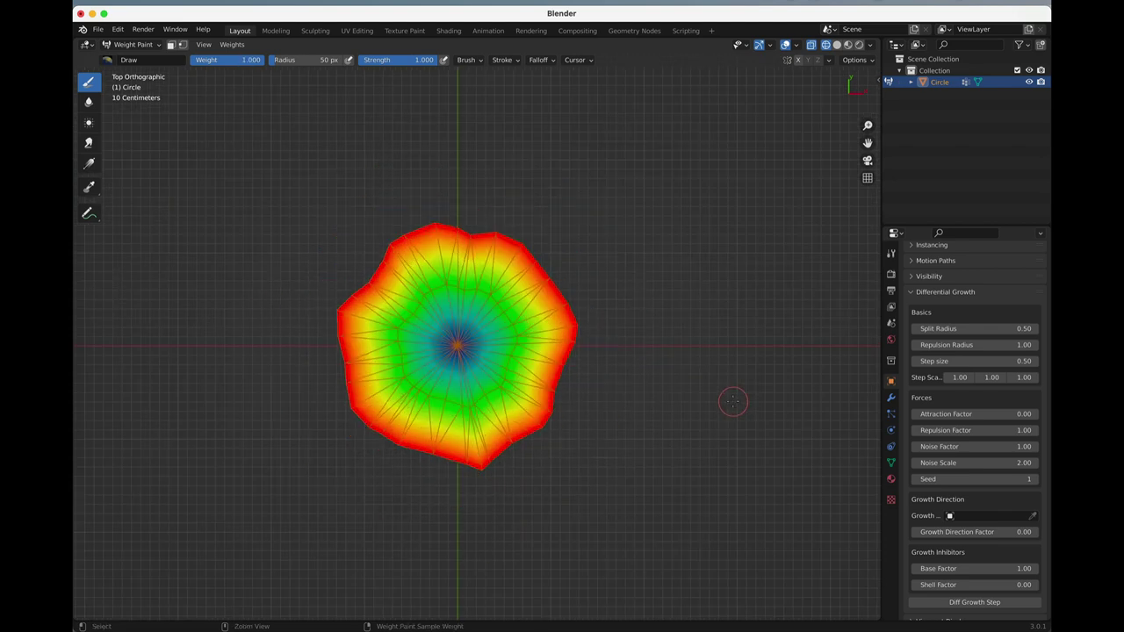
{"action": "key", "text": "ctrl+z"}
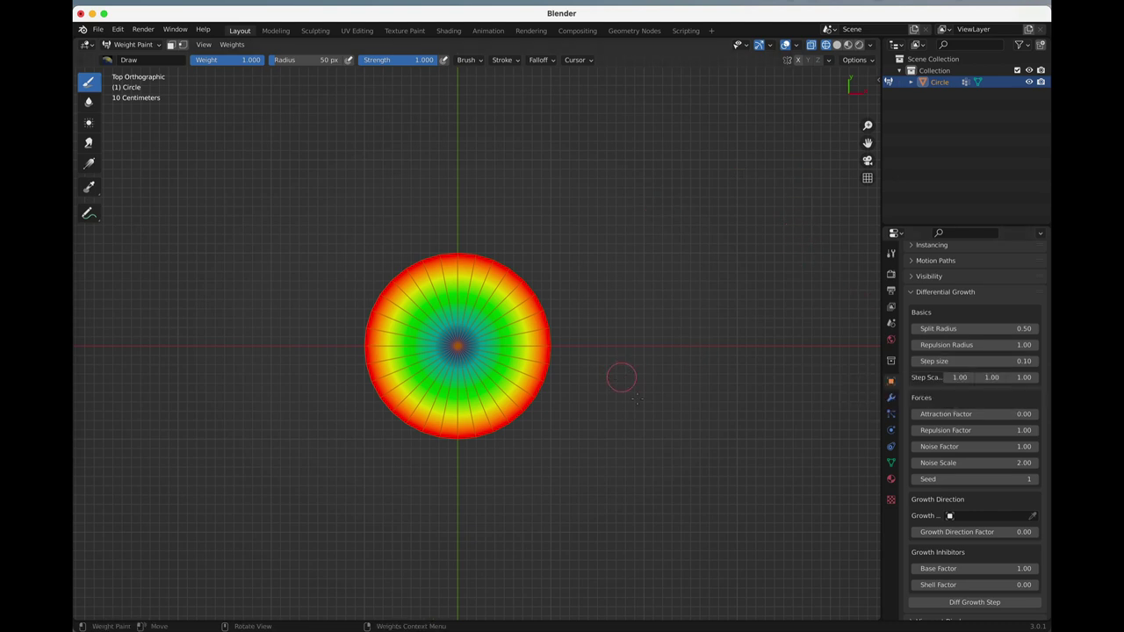
{"action": "middle_click_drag", "start_coordinate": [620, 377], "coordinate": [614, 404]}
{"action": "scroll", "coordinate": [615, 404], "scroll_direction": "up", "scroll_amount": 4}
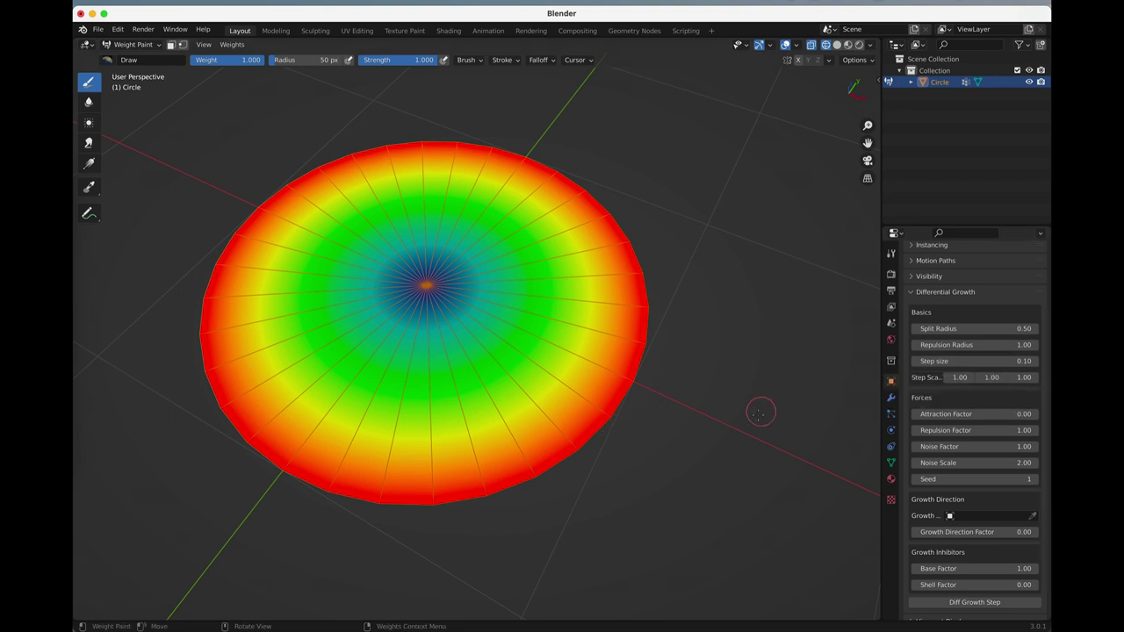
{"action": "key", "text": "KP_7"}
{"action": "scroll", "coordinate": [738, 409], "scroll_direction": "down", "scroll_amount": 3}
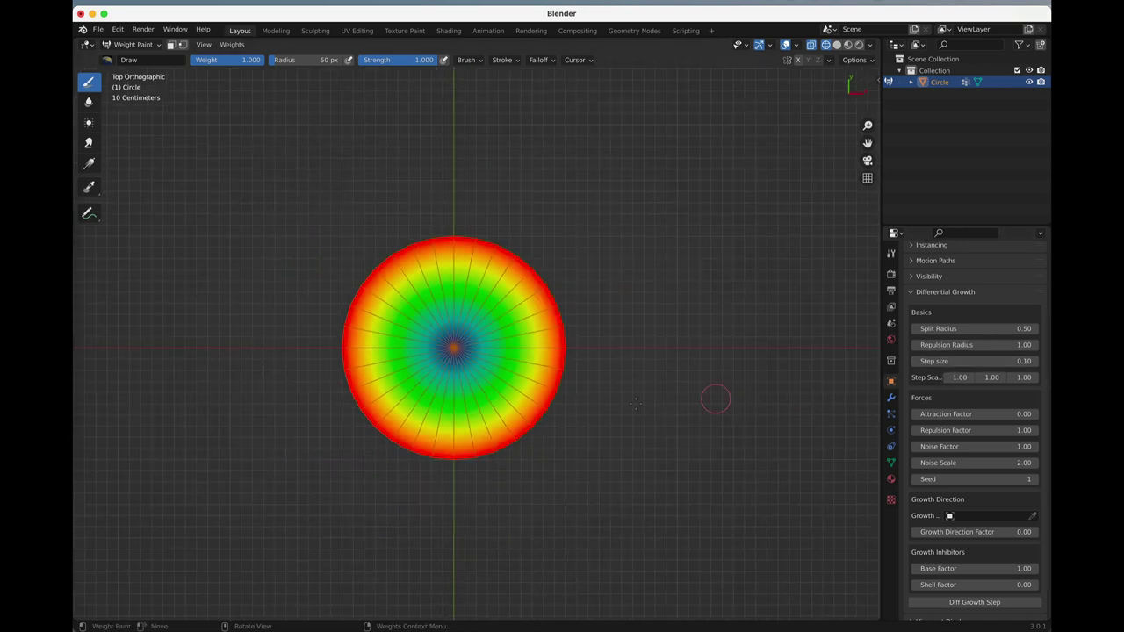
{"action": "middle_click_drag", "start_coordinate": [665, 464], "coordinate": [662, 424]}
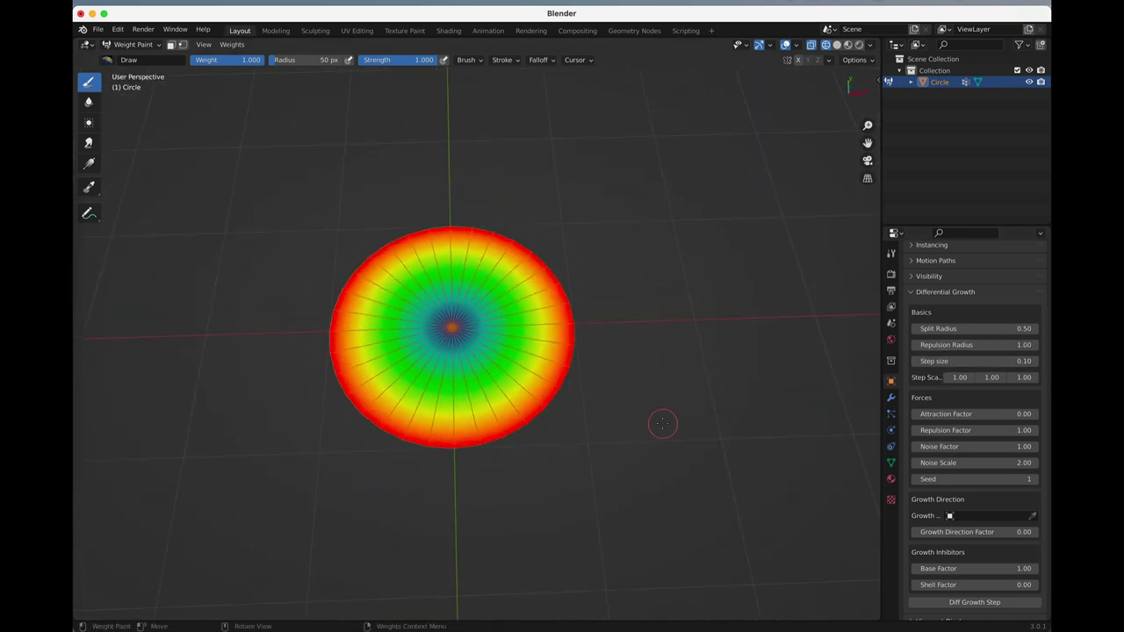
{"action": "key", "text": "KP_7"}
Step: Set the Z Step Scale to 0.5 and run the Diff Growth Step about 25 times on the circle
{"action": "middle_click_drag", "start_coordinate": [563, 422], "coordinate": [550, 386]}
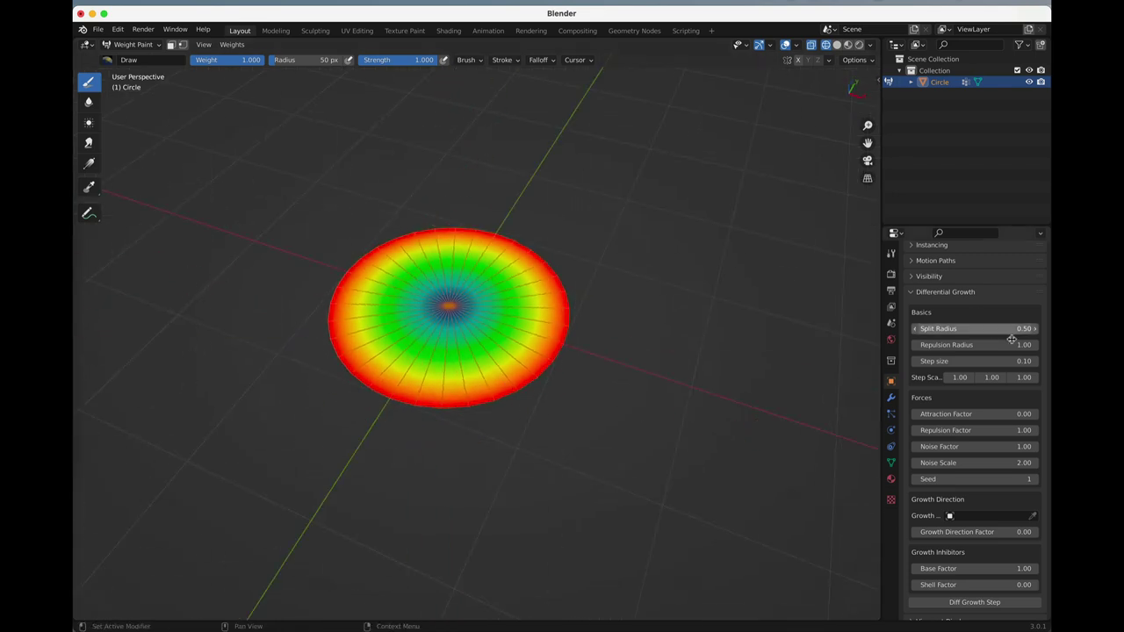
{"action": "left_click", "coordinate": [1021, 378]}
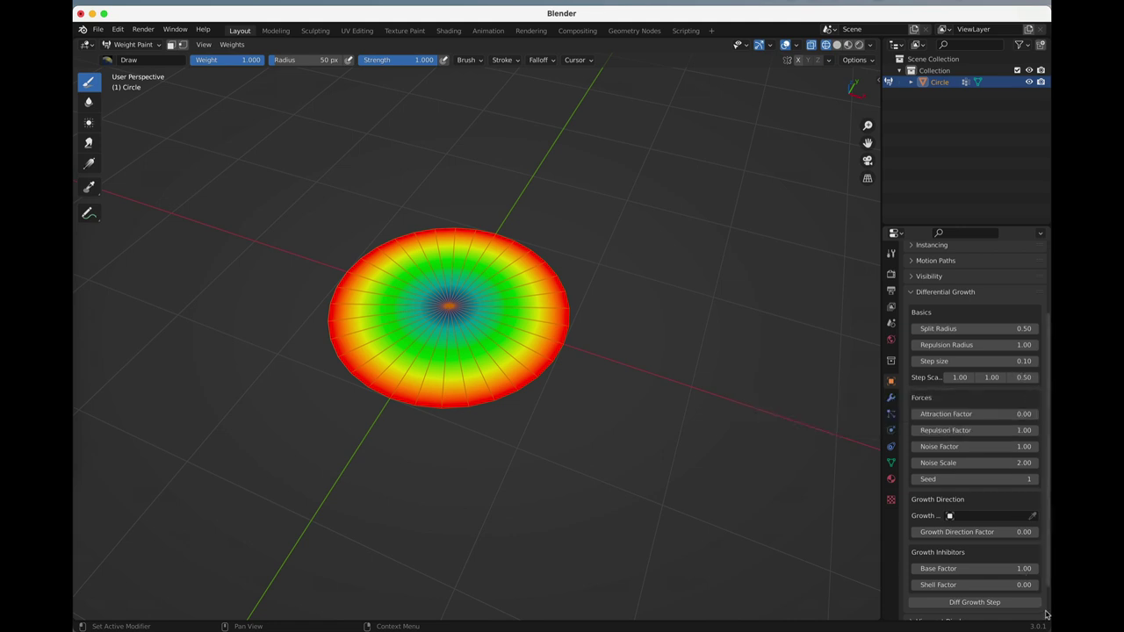
{"action": "left_click", "coordinate": [1009, 603]}
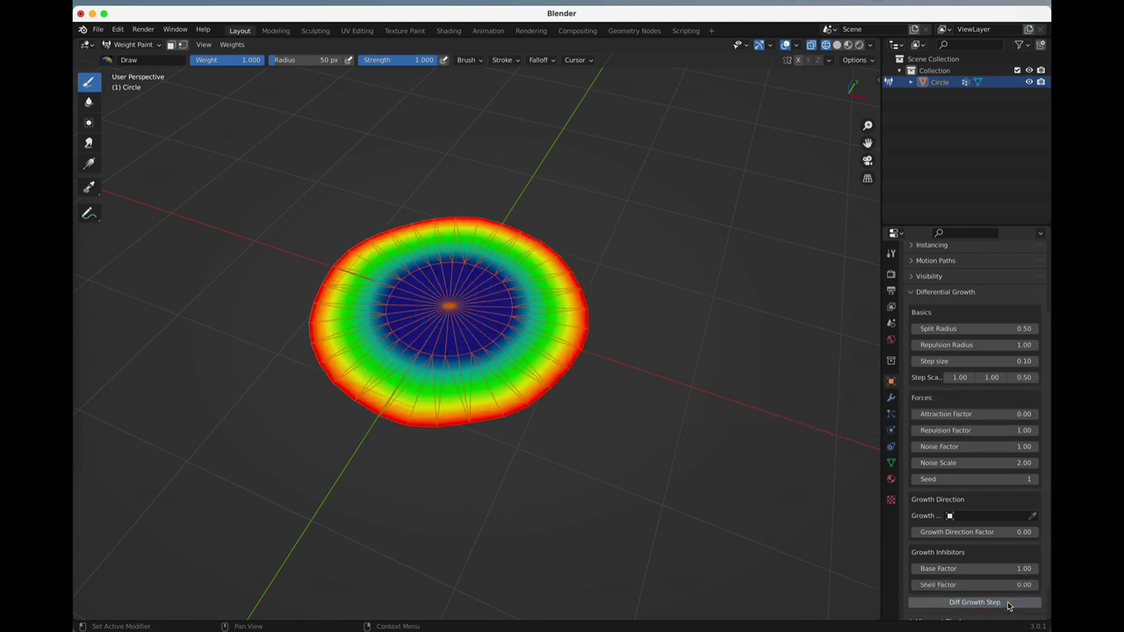
{"action": "left_click", "coordinate": [1008, 604]}
{"action": "left_click", "coordinate": [1009, 605]}
{"action": "left_click", "coordinate": [1008, 604]}
{"action": "left_click", "coordinate": [1009, 604]}
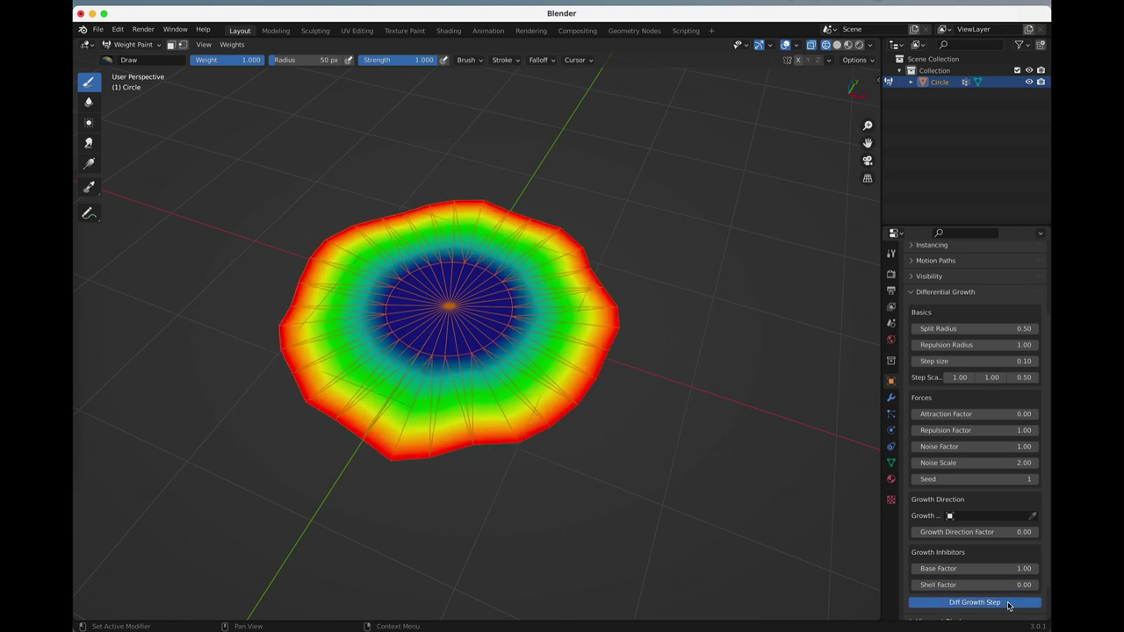
{"action": "left_click", "coordinate": [1008, 605]}
{"action": "left_click", "coordinate": [1009, 605]}
{"action": "left_click", "coordinate": [1008, 604]}
{"action": "left_click", "coordinate": [1009, 605]}
{"action": "left_click", "coordinate": [1008, 604]}
{"action": "left_click", "coordinate": [1008, 605]}
{"action": "left_click", "coordinate": [1008, 604]}
{"action": "left_click", "coordinate": [1009, 604]}
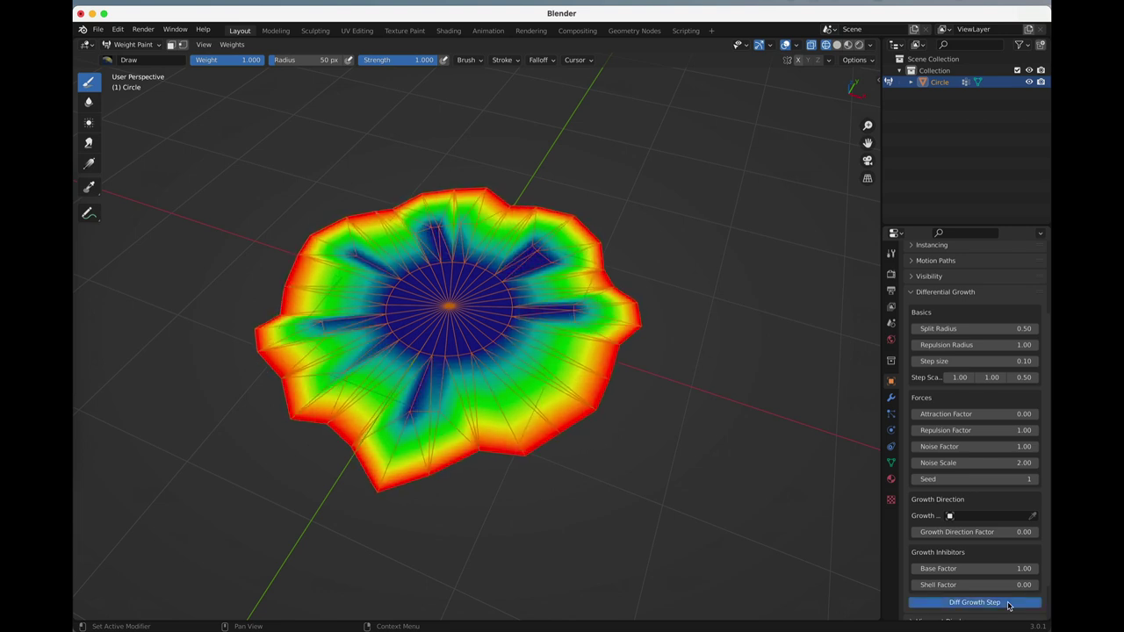
{"action": "left_click", "coordinate": [1008, 604]}
{"action": "left_click", "coordinate": [1008, 604]}
{"action": "left_click", "coordinate": [1008, 605]}
{"action": "left_click", "coordinate": [1009, 604]}
{"action": "left_click", "coordinate": [1008, 604]}
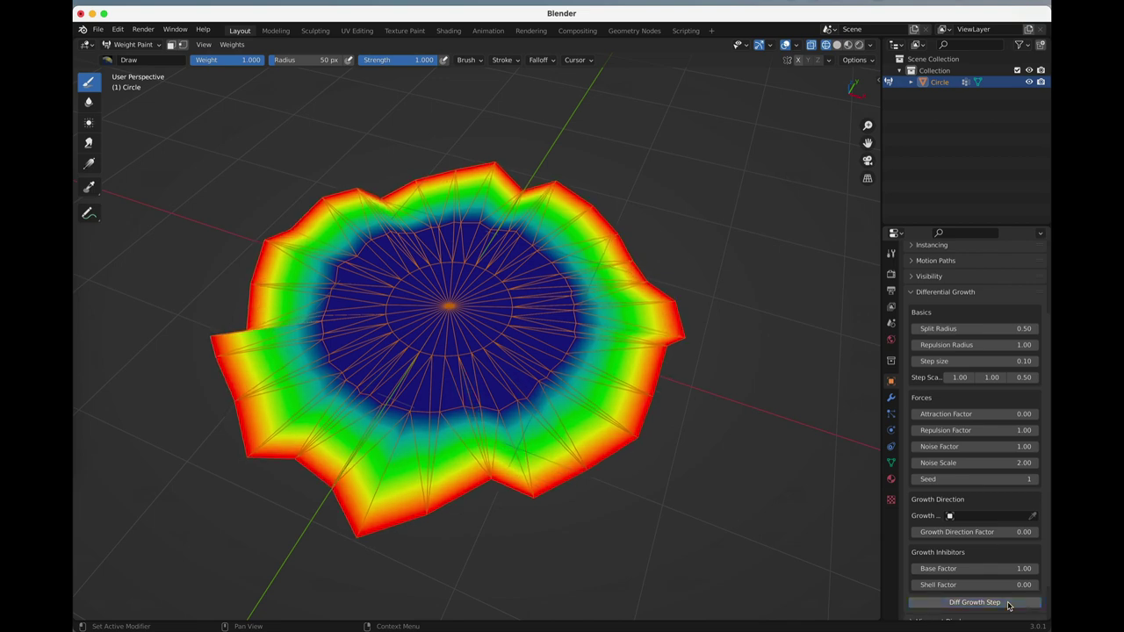
{"action": "left_click", "coordinate": [1009, 606]}
{"action": "left_click", "coordinate": [1009, 605]}
{"action": "left_click", "coordinate": [1010, 605]}
{"action": "left_click", "coordinate": [1009, 605]}
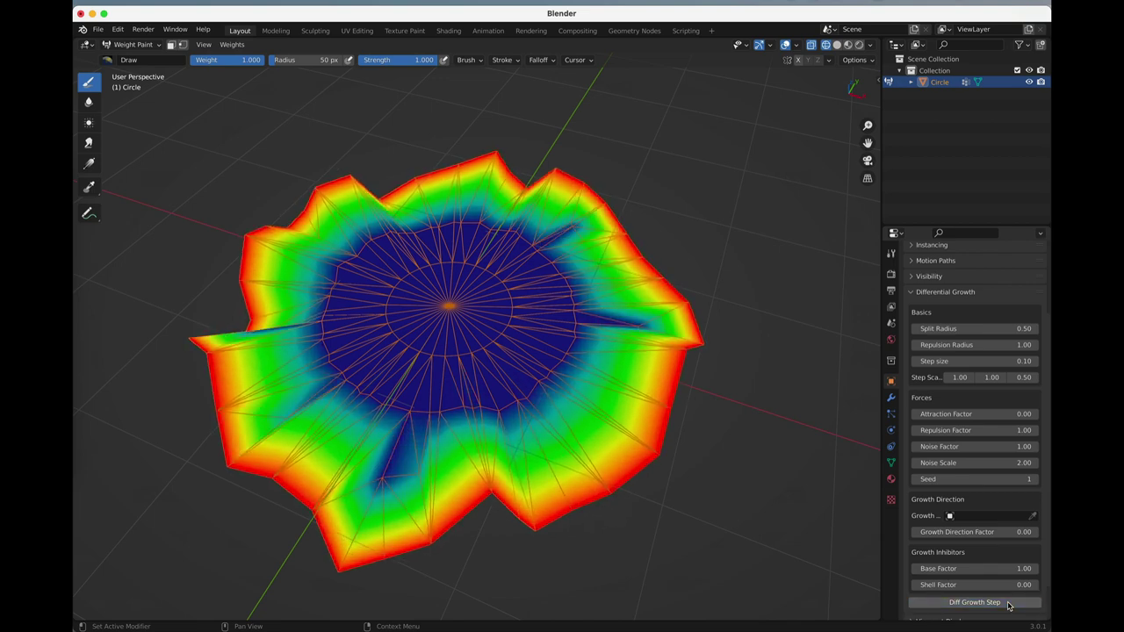
{"action": "left_click", "coordinate": [1009, 605]}
{"action": "left_click", "coordinate": [1009, 605]}
{"action": "left_click", "coordinate": [1009, 605]}
Step: Undo the flattened growth and the Z Step Scale change, back to the ungrown circle in top view
{"action": "middle_click_drag", "start_coordinate": [573, 488], "coordinate": [678, 469]}
{"action": "key", "text": "KP_7"}
{"action": "scroll", "coordinate": [679, 470], "scroll_direction": "down", "scroll_amount": 4}
{"action": "scroll", "coordinate": [679, 470], "scroll_direction": "up", "scroll_amount": 3}
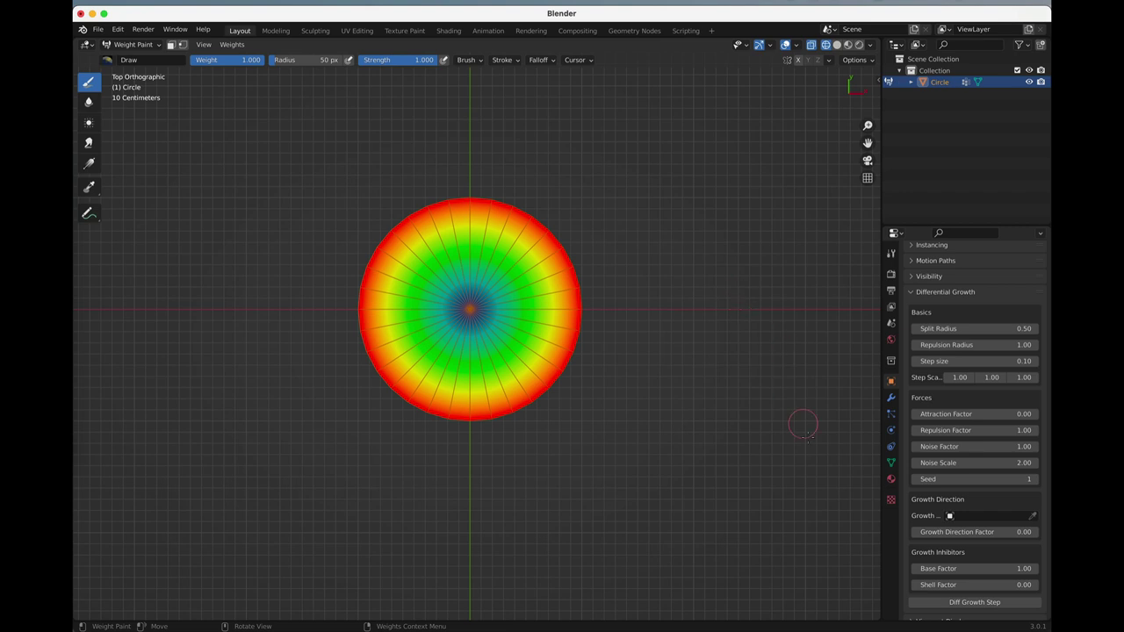
Step: Set the Attraction Factor to 1 and the Repulsion and Noise Factors to 0, and run several Diff Growth Steps on the circle
{"action": "left_click", "coordinate": [979, 413]}
{"action": "type", "text": "1"}
{"action": "key", "text": "Return"}
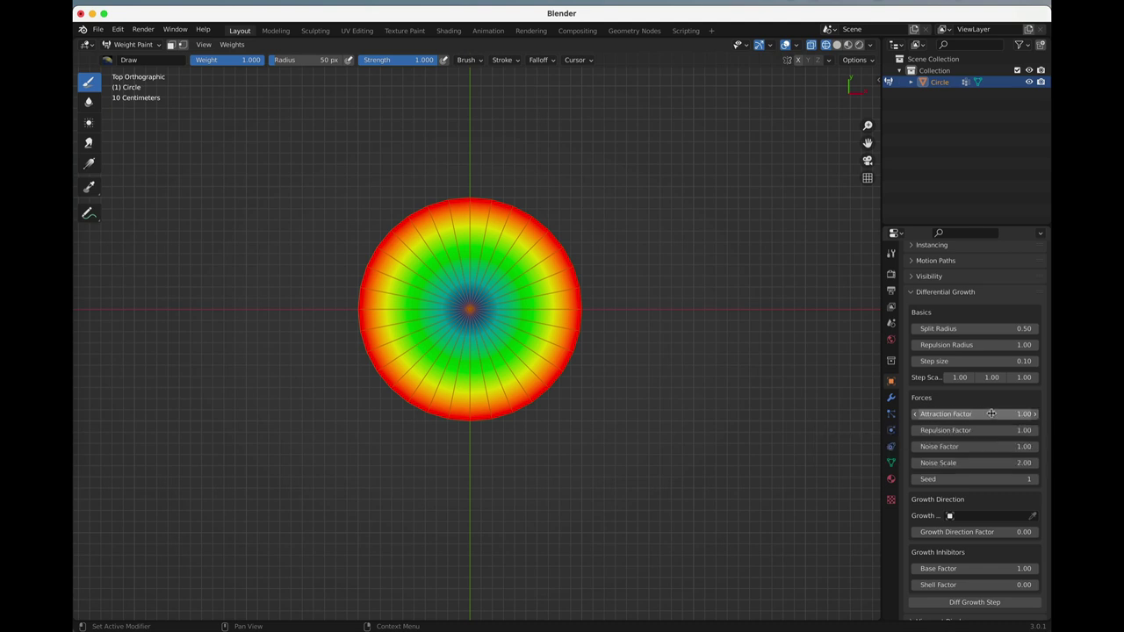
{"action": "left_click", "coordinate": [1000, 430]}
{"action": "key", "text": "Return"}
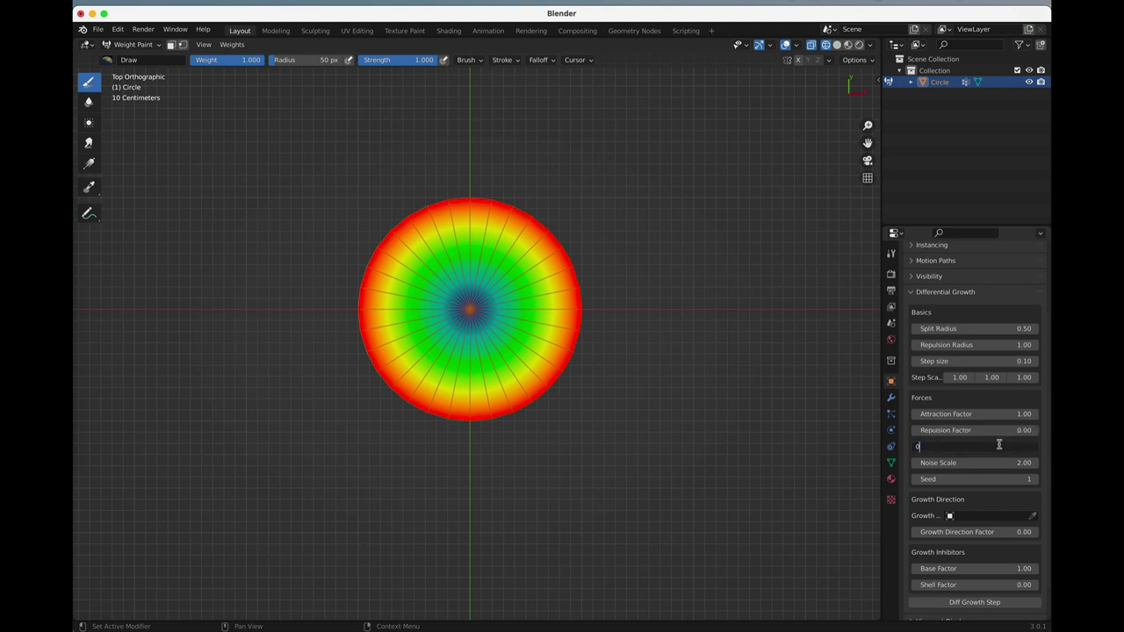
{"action": "left_click", "coordinate": [991, 603]}
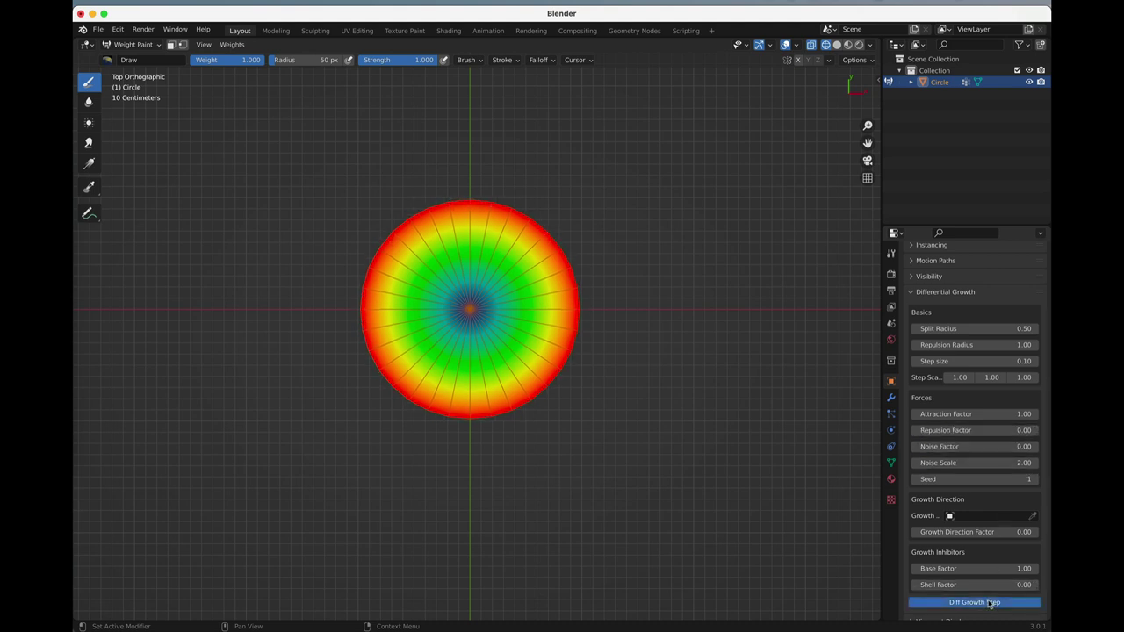
{"action": "left_click", "coordinate": [991, 602]}
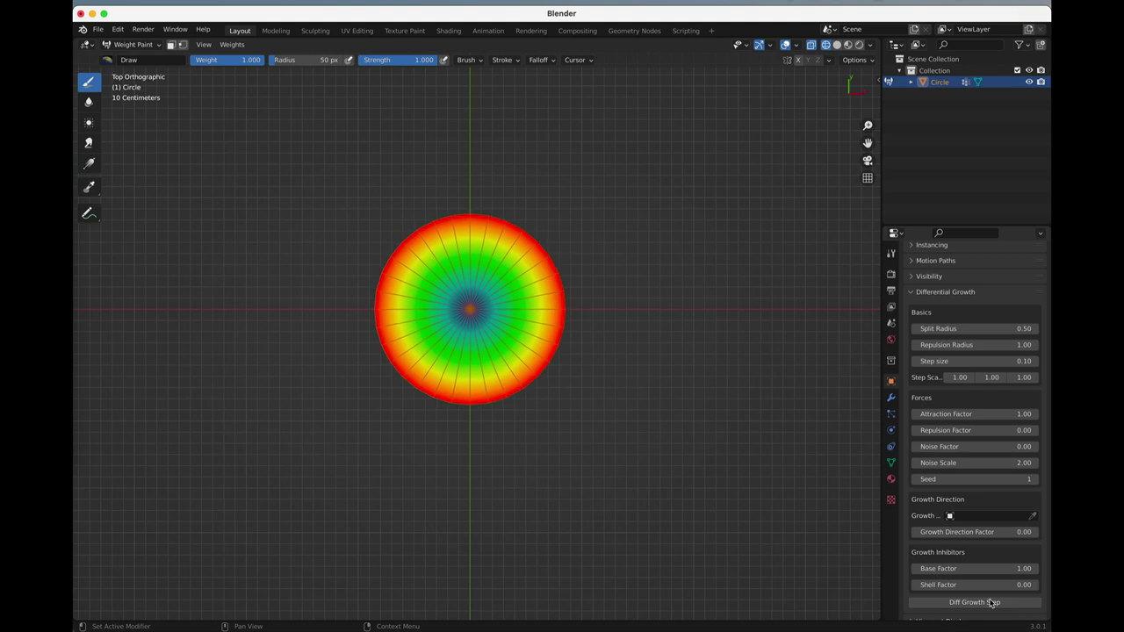
Step: Run several more Diff Growth Steps on the circle with only the attraction force active
{"action": "left_click", "coordinate": [991, 602]}
{"action": "left_click", "coordinate": [991, 603]}
{"action": "left_click", "coordinate": [990, 603]}
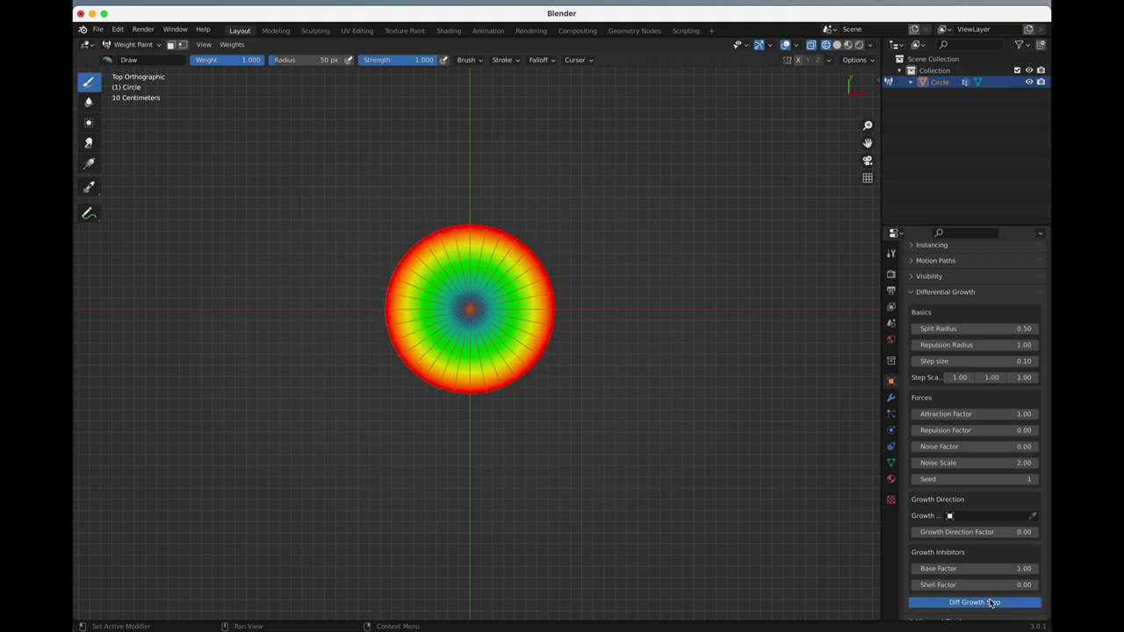
{"action": "scroll", "coordinate": [562, 272], "scroll_direction": "up", "scroll_amount": 4}
{"action": "middle_click_drag", "start_coordinate": [646, 272], "coordinate": [575, 317], "text": "shift"}
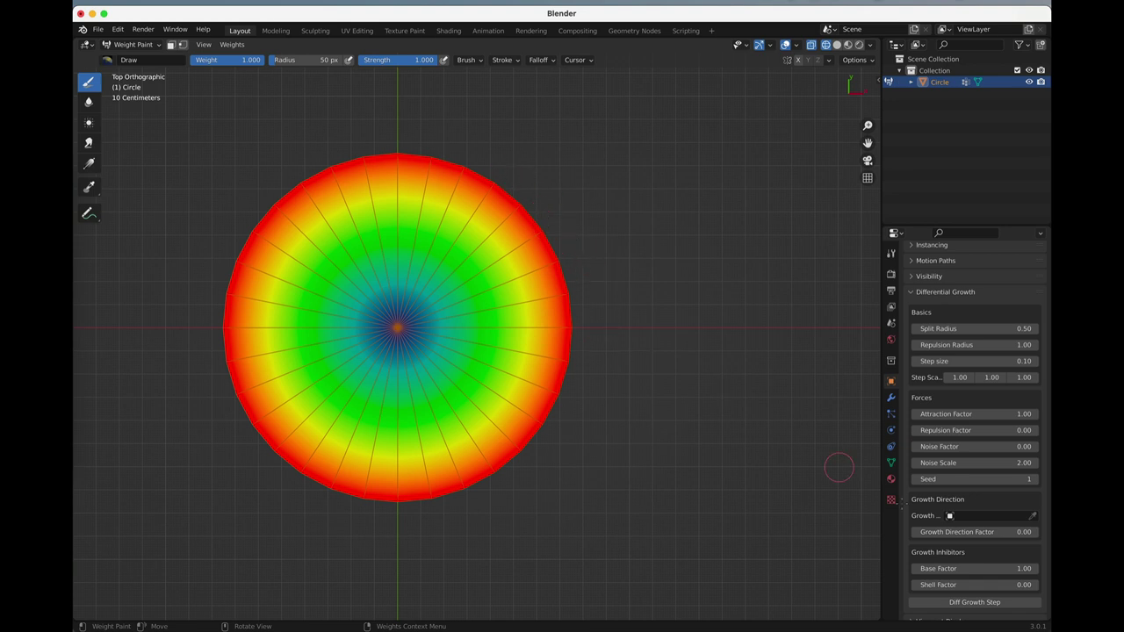
{"action": "left_click", "coordinate": [957, 602]}
{"action": "left_click", "coordinate": [957, 603]}
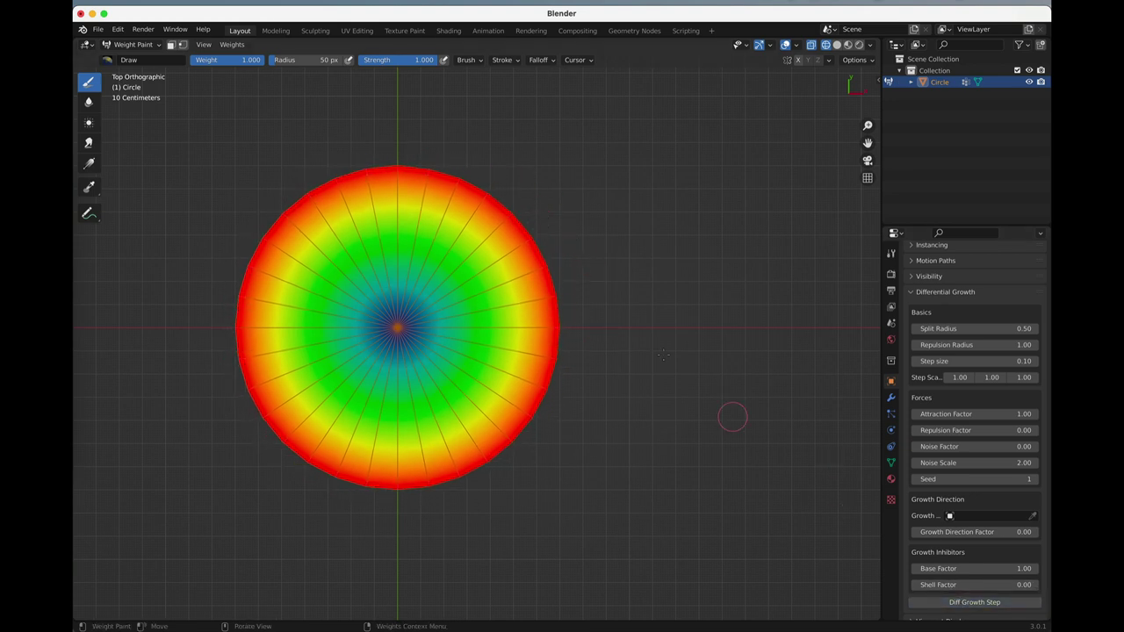
Step: Undo the attraction-only growth and return the Repulsion and Noise Factors to 1
{"action": "key", "text": "super+z"}
{"action": "key", "text": "super+z"}
{"action": "key", "text": "super+z"}
{"action": "key", "text": "super+z"}
{"action": "key", "text": "super+z"}
{"action": "key", "text": "super+z"}
{"action": "key", "text": "super+z"}
{"action": "key", "text": "super+z"}
{"action": "key", "text": "super+z"}
{"action": "scroll", "coordinate": [573, 382], "scroll_direction": "down", "scroll_amount": 3}
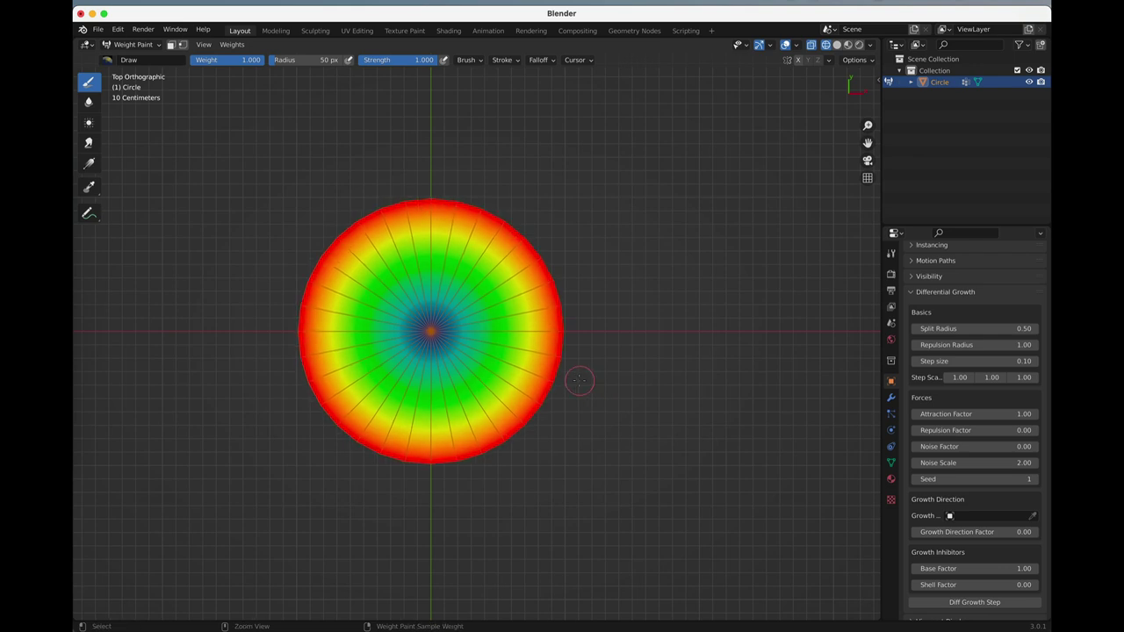
{"action": "left_click", "coordinate": [1015, 413]}
{"action": "key", "text": "Return"}
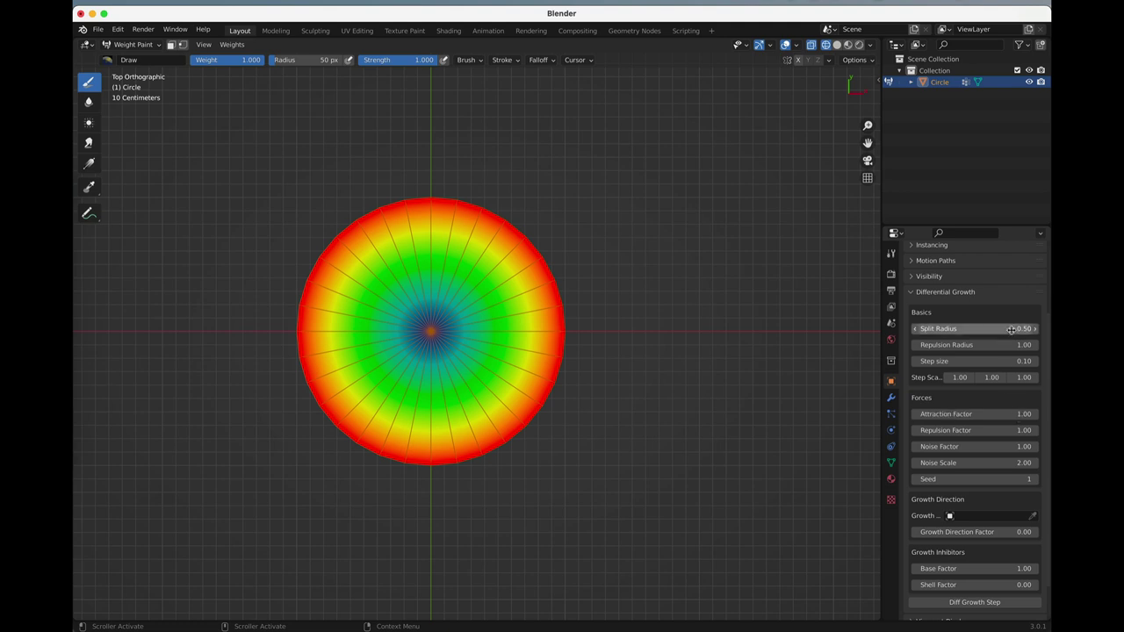
Step: Set the Repulsion Radius to 2 and run the Diff Growth Step about 20 times on the circle
{"action": "left_click", "coordinate": [1023, 344]}
{"action": "type", "text": "2"}
{"action": "key", "text": "Return"}
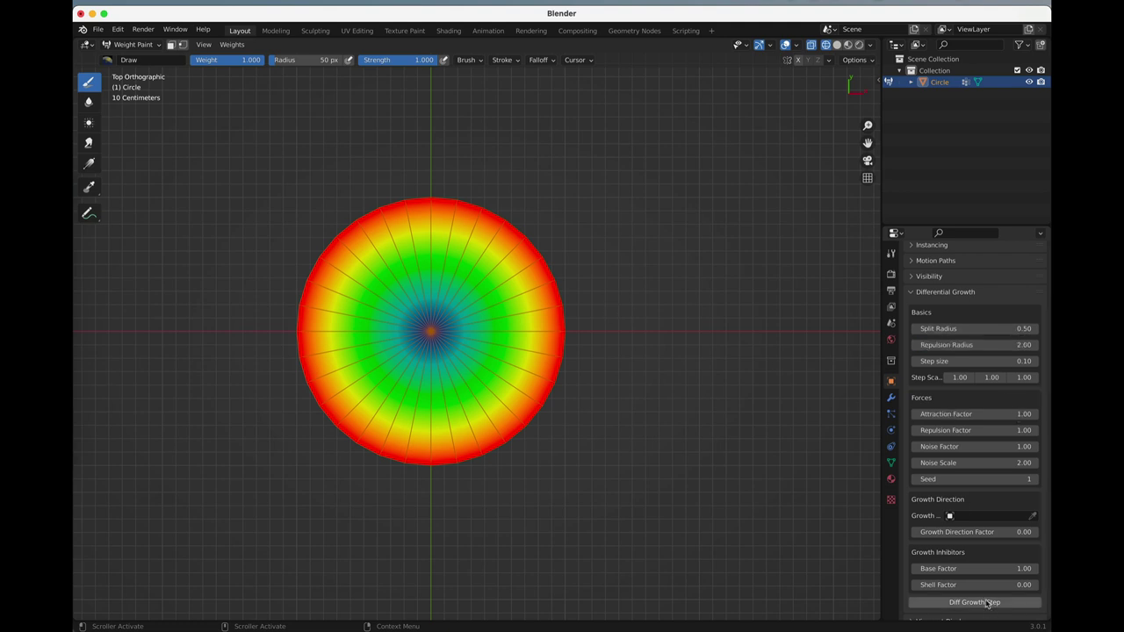
{"action": "left_click", "coordinate": [989, 602]}
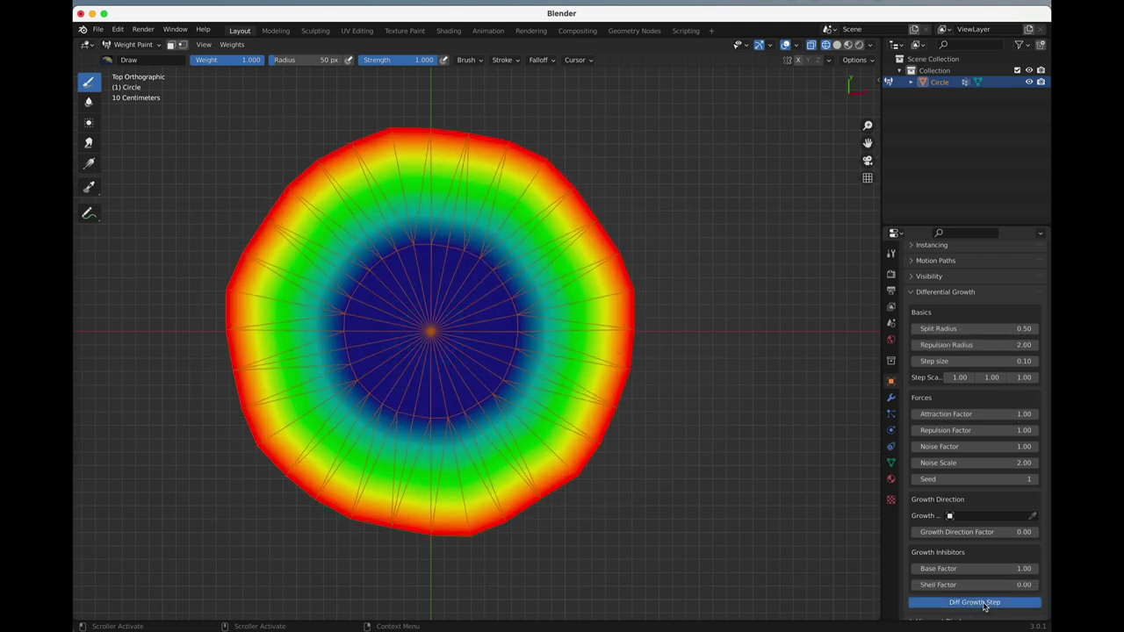
{"action": "left_click", "coordinate": [986, 605]}
{"action": "left_click", "coordinate": [985, 604]}
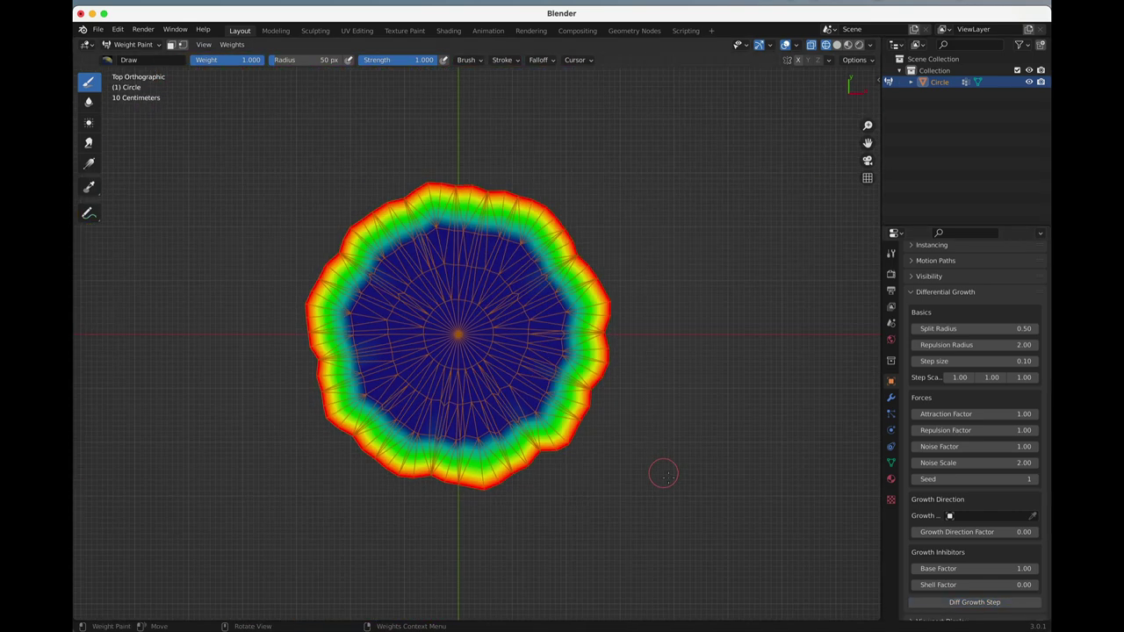
{"action": "left_click", "coordinate": [977, 604]}
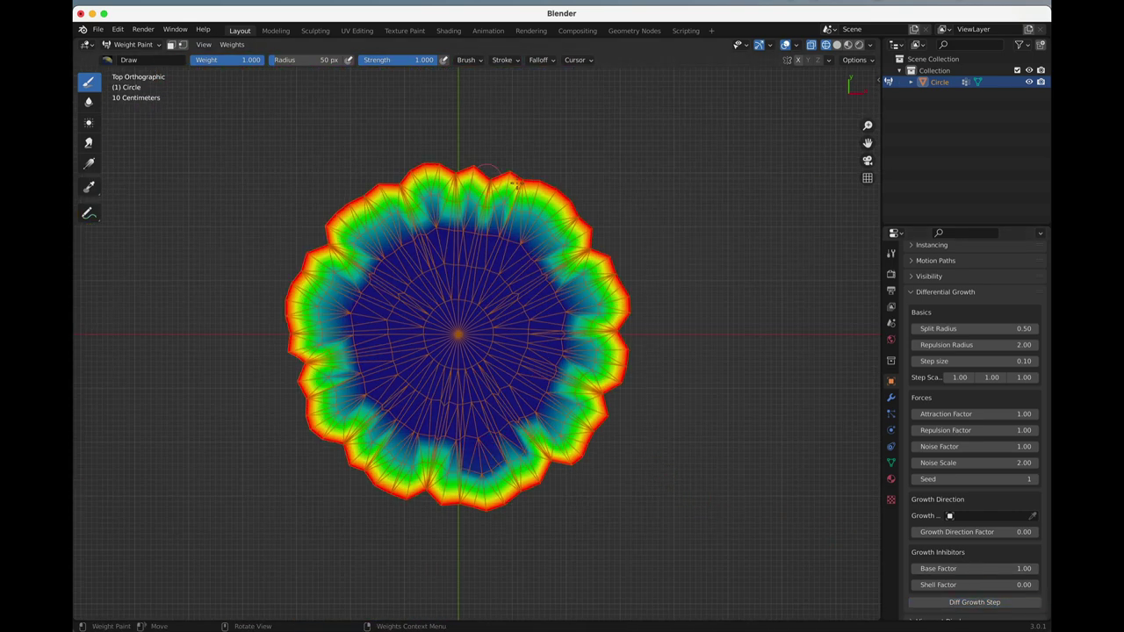
{"action": "middle_click_drag", "start_coordinate": [629, 444], "coordinate": [629, 482]}
{"action": "left_click", "coordinate": [983, 605]}
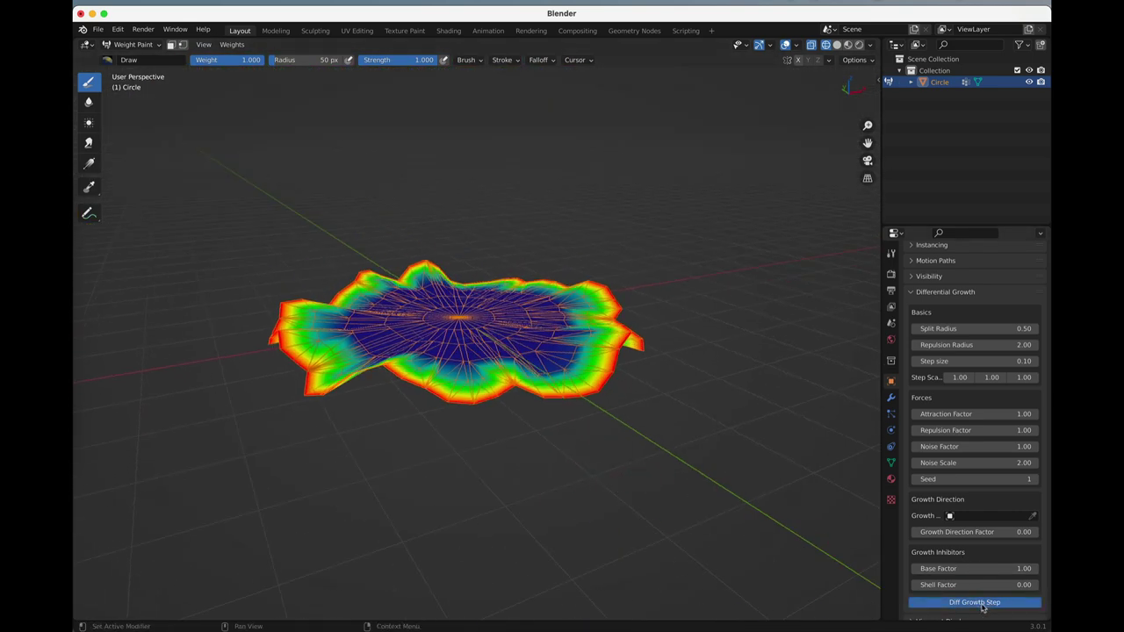
{"action": "left_click", "coordinate": [982, 605]}
{"action": "left_click", "coordinate": [982, 606]}
{"action": "left_click", "coordinate": [982, 605]}
{"action": "left_click", "coordinate": [983, 605]}
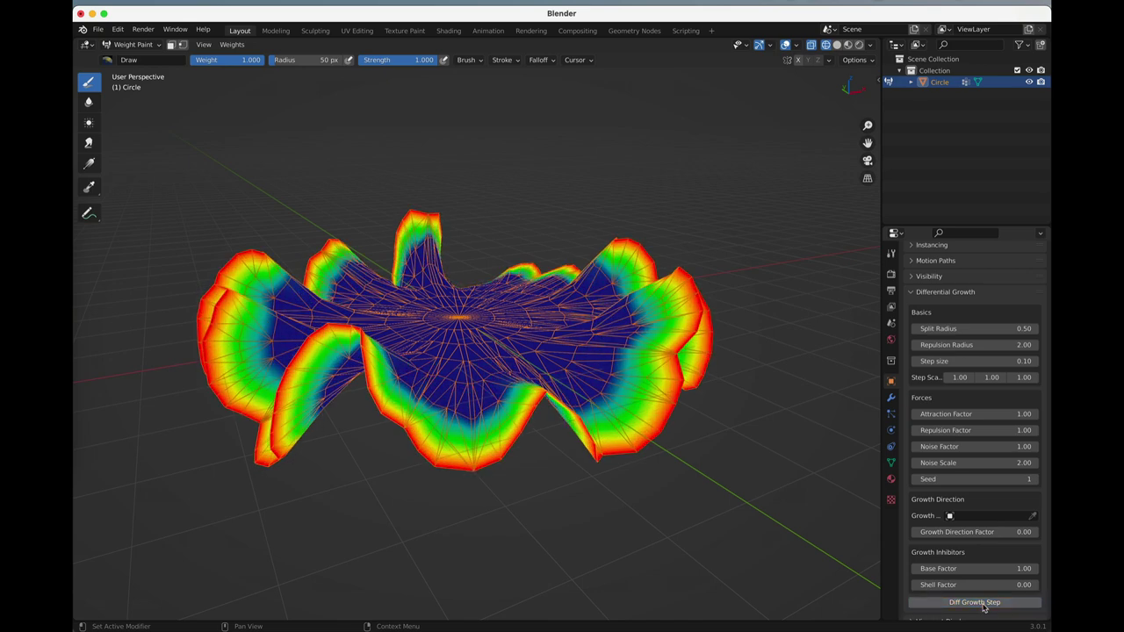
{"action": "left_click", "coordinate": [984, 605]}
{"action": "left_click", "coordinate": [984, 605]}
{"action": "scroll", "coordinate": [650, 439], "scroll_direction": "down", "scroll_amount": 2}
{"action": "middle_click_drag", "start_coordinate": [632, 431], "coordinate": [685, 470]}
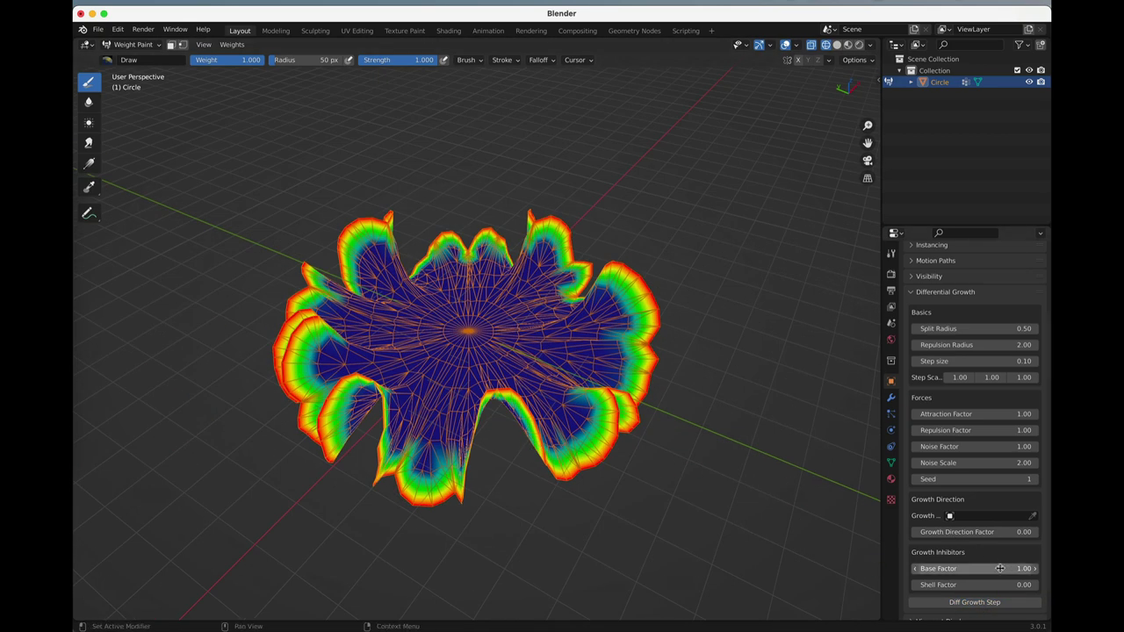
{"action": "left_click", "coordinate": [983, 606]}
{"action": "left_click", "coordinate": [983, 605]}
{"action": "left_click", "coordinate": [984, 605]}
{"action": "left_click", "coordinate": [985, 605]}
{"action": "left_click", "coordinate": [985, 605]}
{"action": "left_click", "coordinate": [985, 605]}
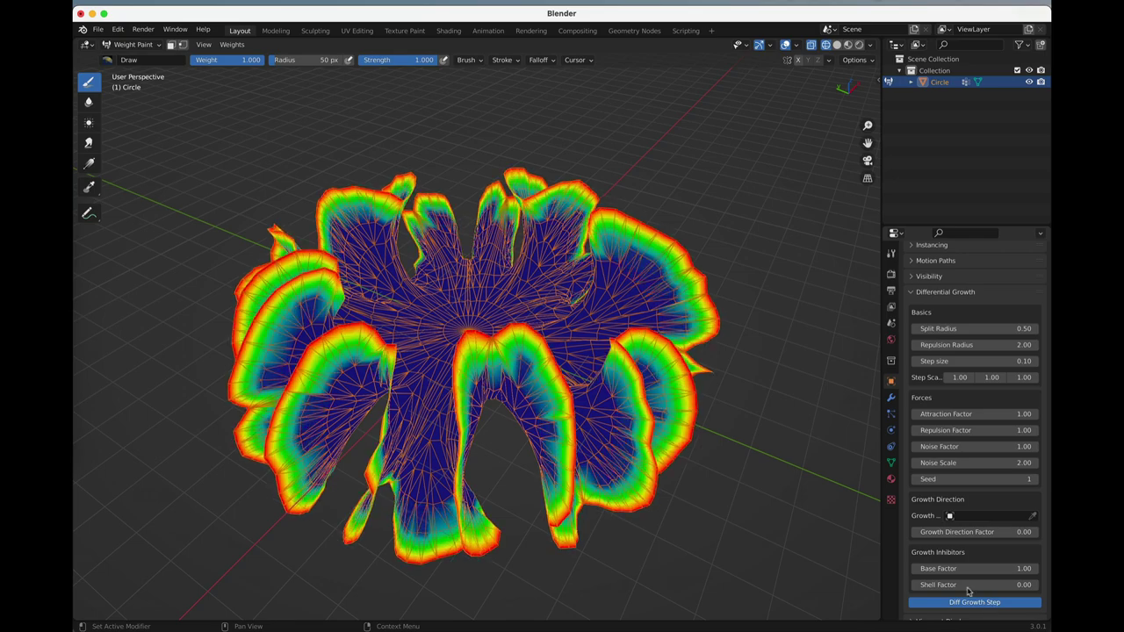
{"action": "middle_click_drag", "start_coordinate": [654, 424], "coordinate": [610, 474]}
{"action": "left_click", "coordinate": [987, 604]}
{"action": "left_click", "coordinate": [987, 605]}
{"action": "left_click", "coordinate": [988, 605]}
{"action": "left_click", "coordinate": [996, 607]}
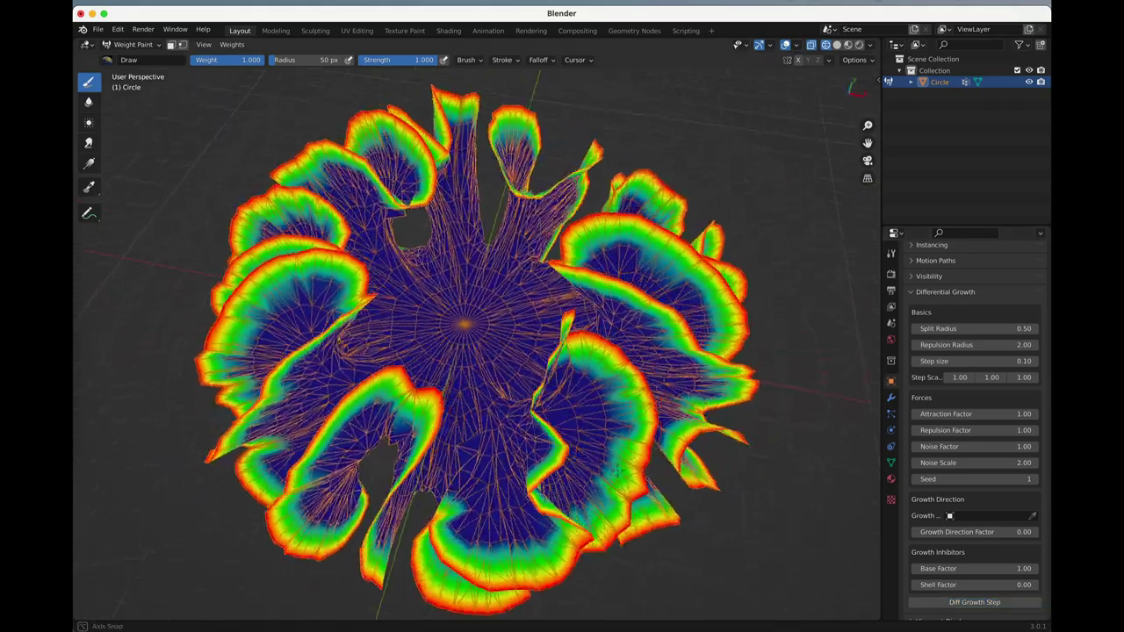
{"action": "key", "text": "KP_7"}
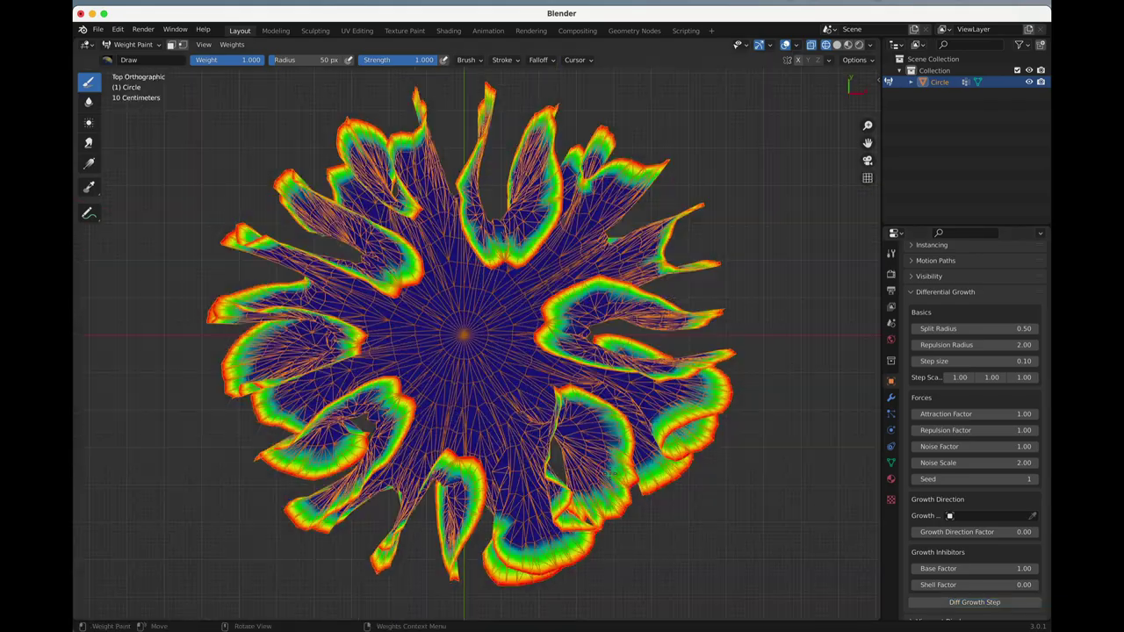
{"action": "left_click", "coordinate": [967, 605]}
{"action": "middle_click_drag", "start_coordinate": [562, 422], "coordinate": [646, 312]}
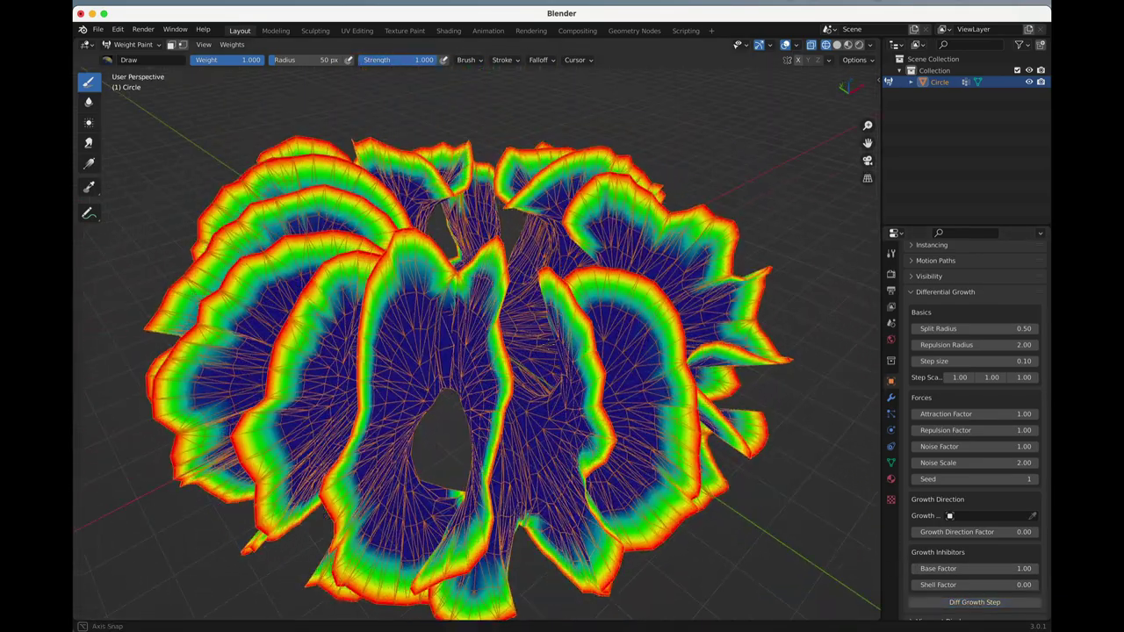
Step: Undo roughly the last eight growth steps, back to a less grown mesh with shallower folds
{"action": "key", "text": "ctrl+z"}
{"action": "key", "text": "ctrl+z"}
{"action": "key", "text": "ctrl+z"}
{"action": "key", "text": "ctrl+z"}
{"action": "key", "text": "ctrl+z"}
{"action": "key", "text": "ctrl+z"}
{"action": "key", "text": "ctrl+z"}
{"action": "key", "text": "ctrl+z"}
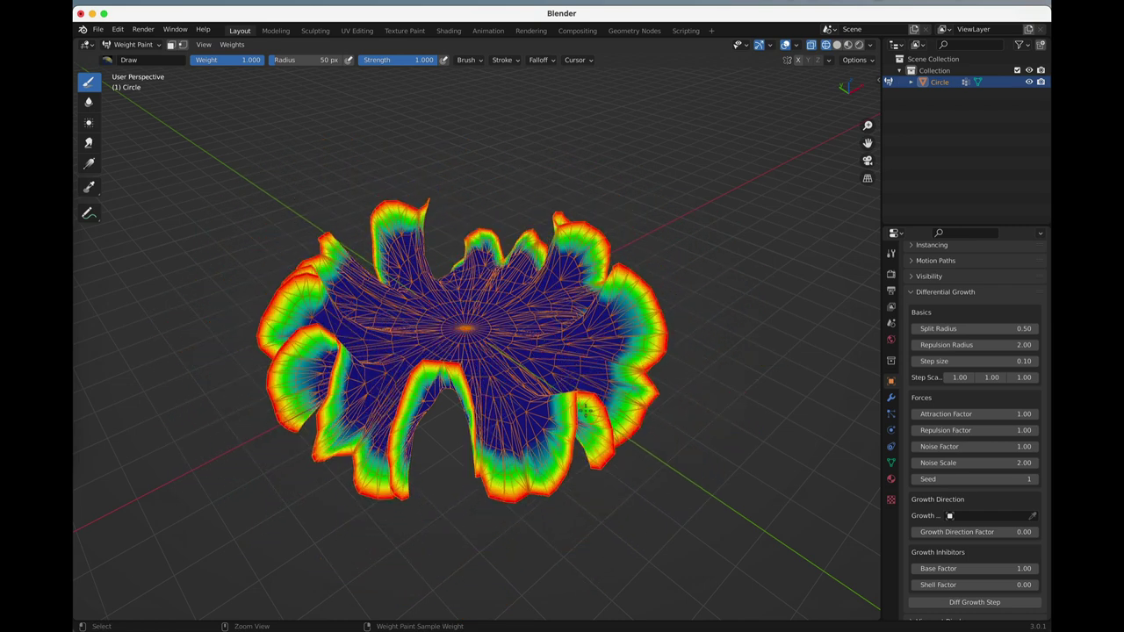
{"action": "middle_click_drag", "start_coordinate": [586, 410], "coordinate": [787, 379]}
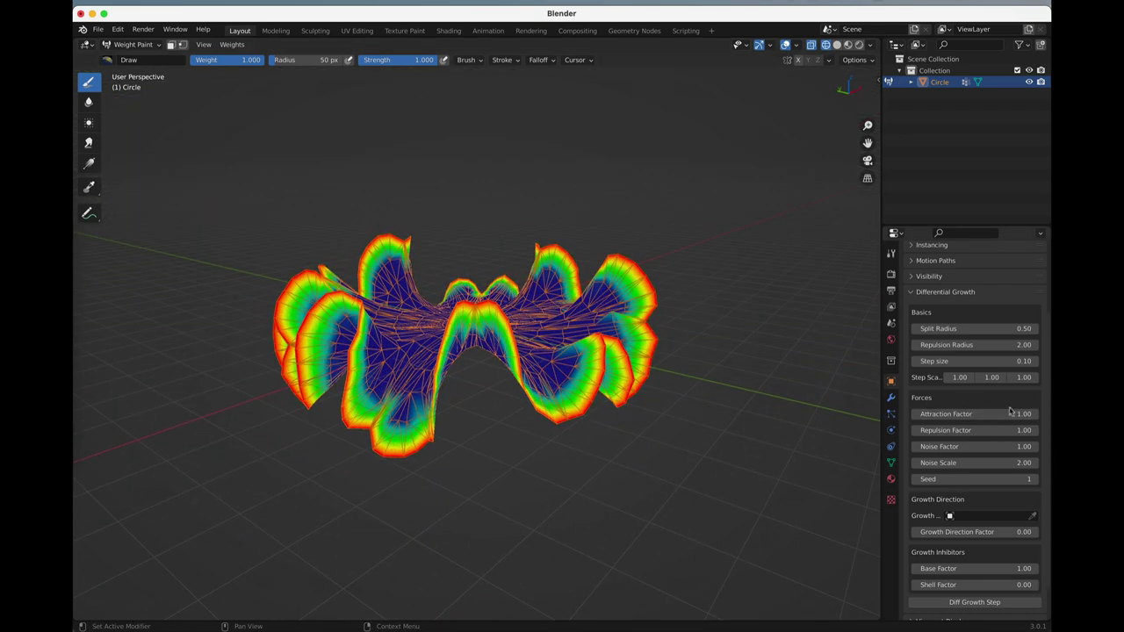
Step: Set the Repulsion Factor to 0 and run the Diff Growth Step on the partly grown mesh
{"action": "left_click", "coordinate": [959, 430]}
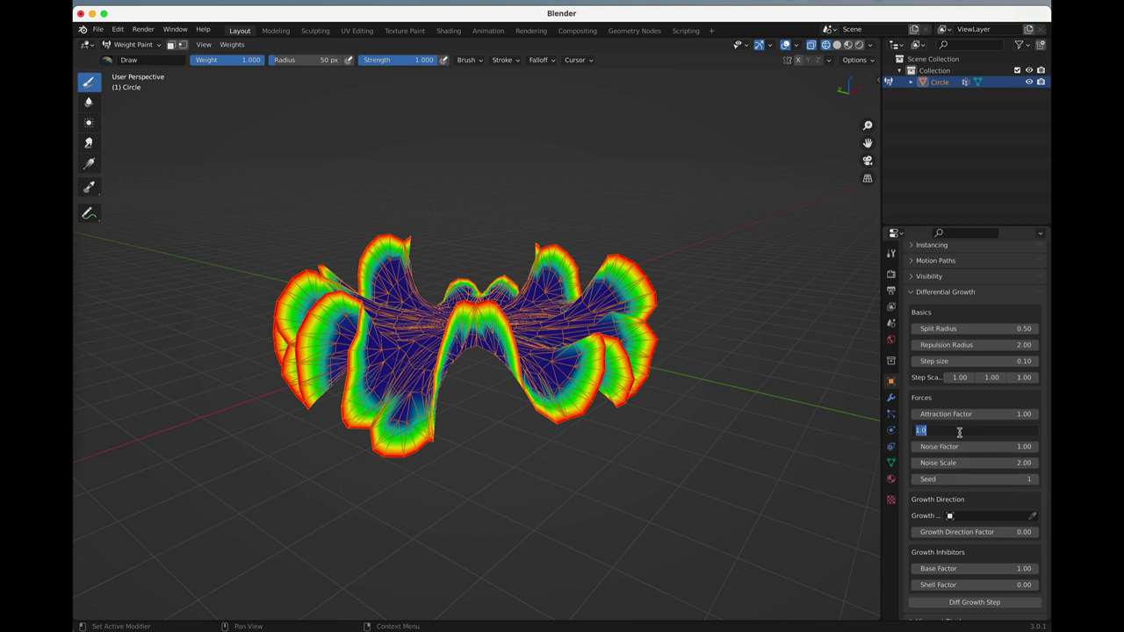
{"action": "type", "text": "0"}
{"action": "key", "text": "Return"}
{"action": "left_click", "coordinate": [999, 605]}
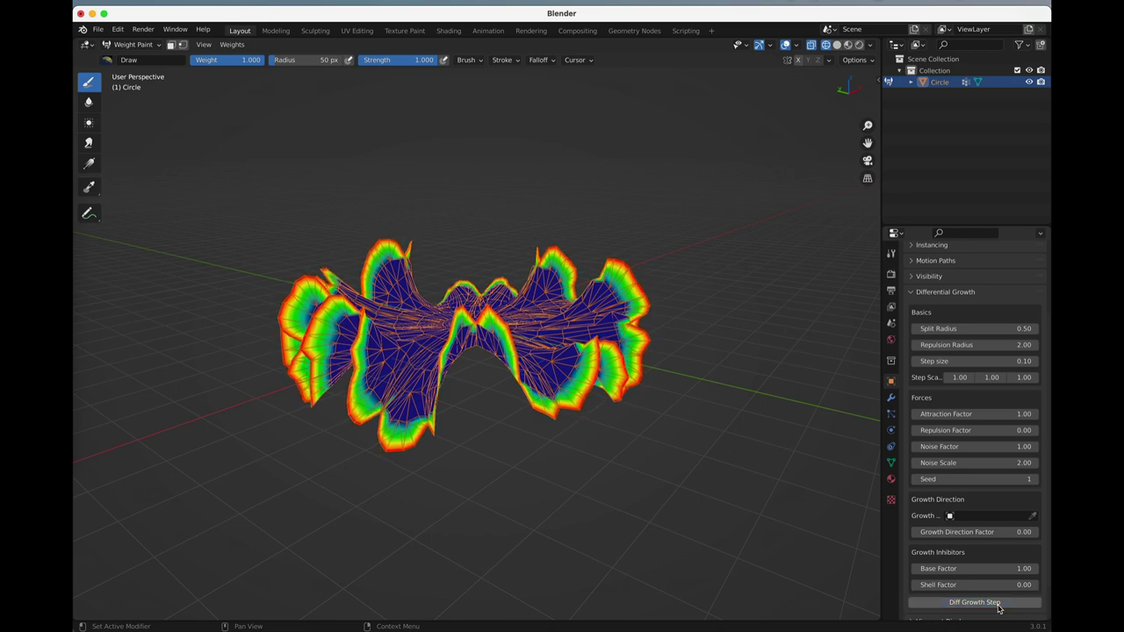
{"action": "middle_click_drag", "start_coordinate": [670, 464], "coordinate": [670, 545]}
{"action": "middle_click_drag", "start_coordinate": [521, 457], "coordinate": [521, 452]}
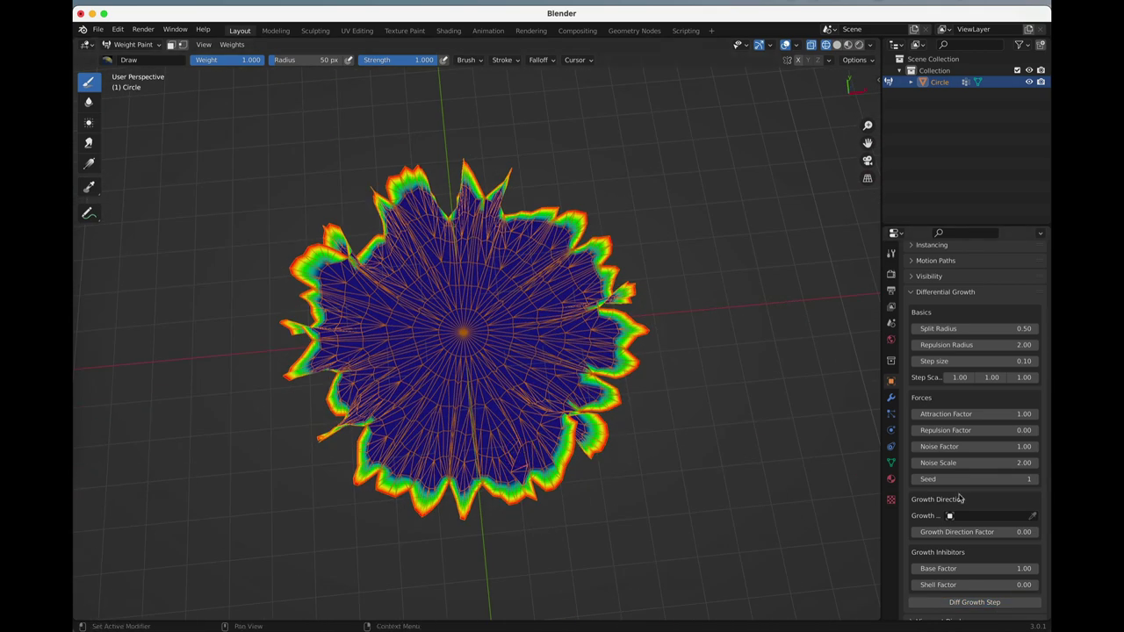
Step: Set the Repulsion Factor to 2 and run about five Diff Growth Steps on the mesh
{"action": "left_click", "coordinate": [1008, 429]}
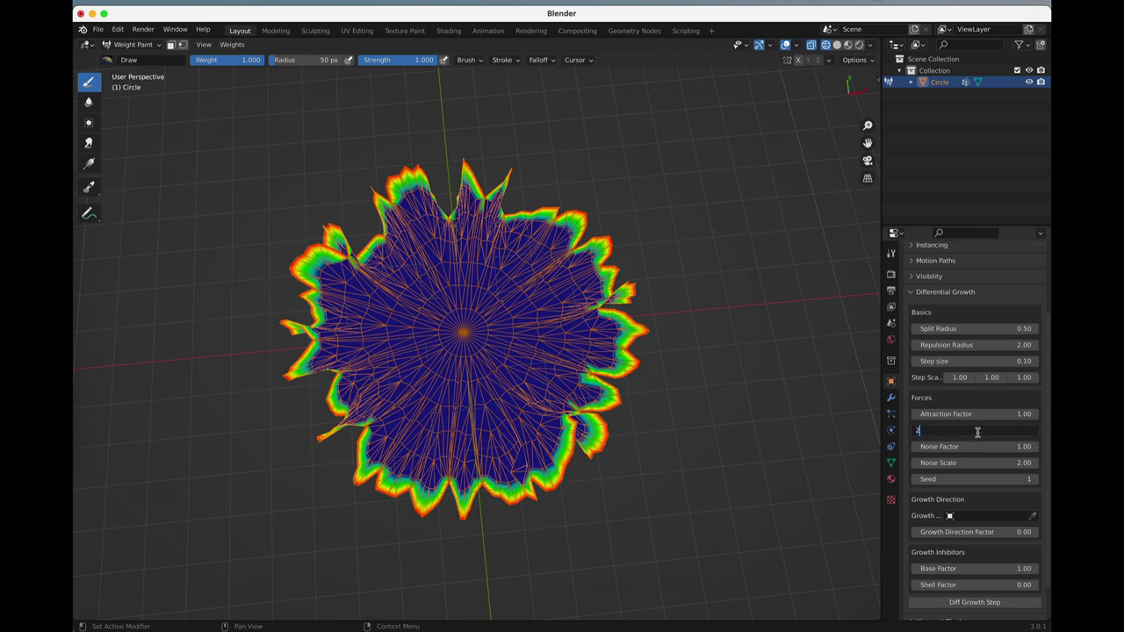
{"action": "type", "text": "2"}
{"action": "key", "text": "Return"}
{"action": "left_click", "coordinate": [979, 604]}
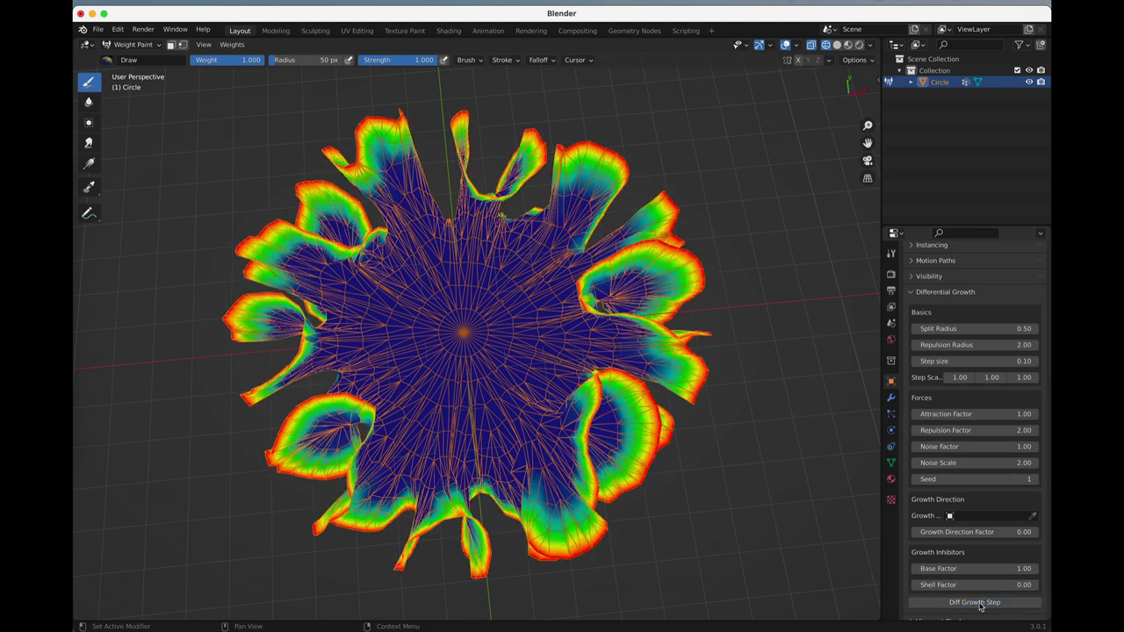
{"action": "left_click", "coordinate": [980, 604]}
{"action": "left_click", "coordinate": [981, 605]}
{"action": "left_click", "coordinate": [983, 605]}
{"action": "left_click", "coordinate": [984, 605]}
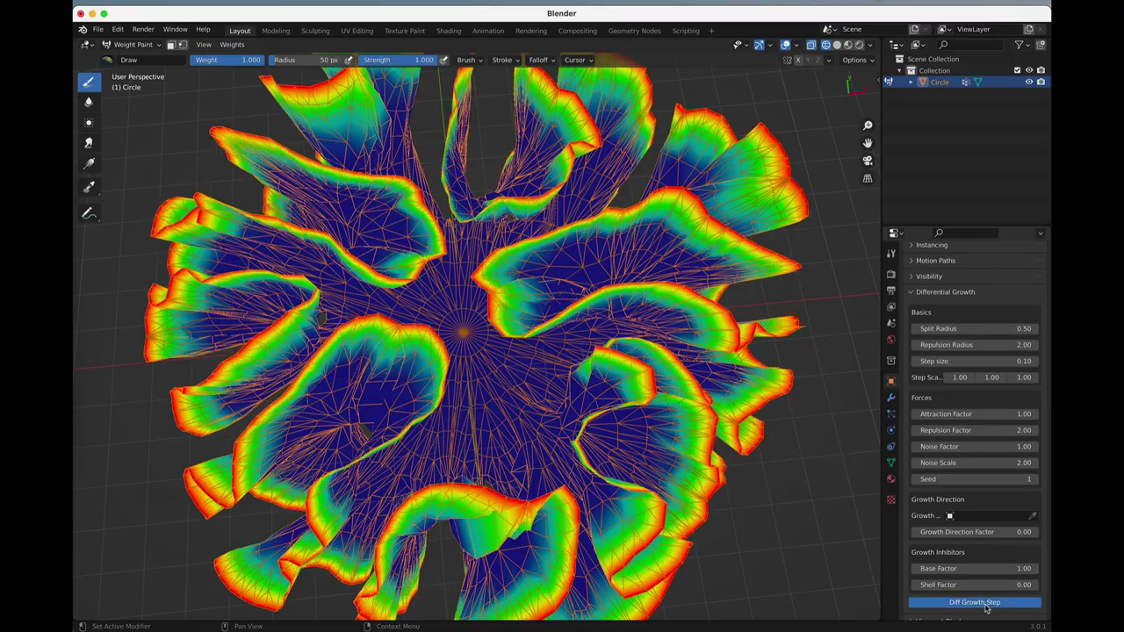
{"action": "mouse_move", "coordinate": [644, 501]}
{"action": "middle_mouse_down"}
{"action": "mouse_move", "coordinate": [641, 357]}
{"action": "mouse_move", "coordinate": [635, 482]}
{"action": "middle_mouse_up"}
{"action": "scroll", "coordinate": [646, 360], "scroll_direction": "down", "scroll_amount": 5}
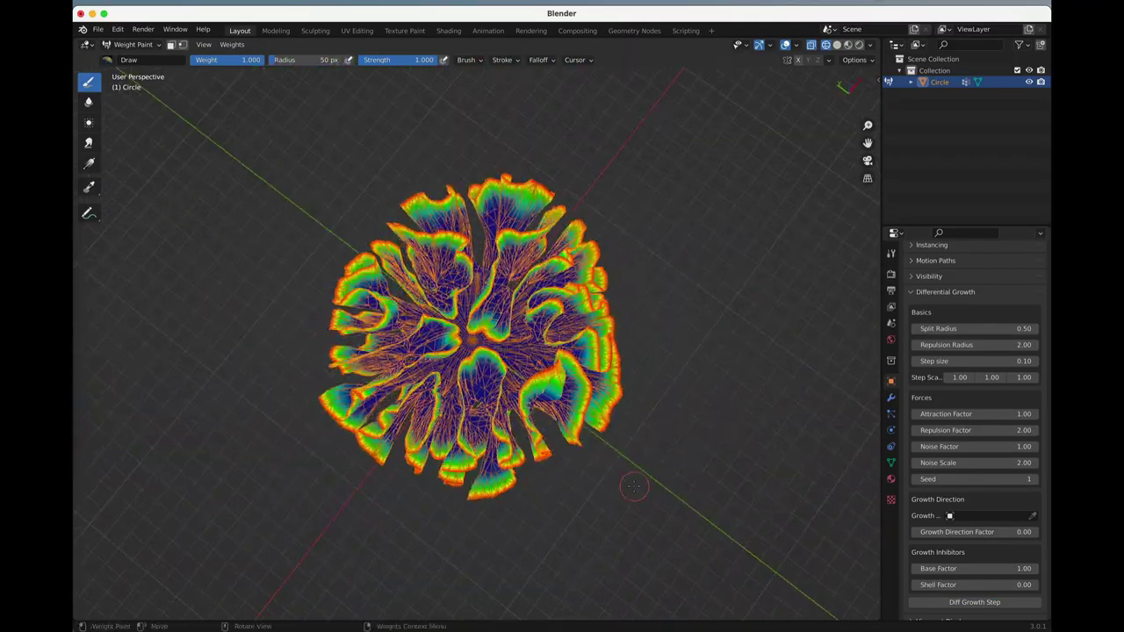
Step: Undo the strong-repulsion growth and its Repulsion Factor change, and return to top view
{"action": "key", "text": "super+z"}
{"action": "key", "text": "super+z"}
{"action": "key", "text": "super+z"}
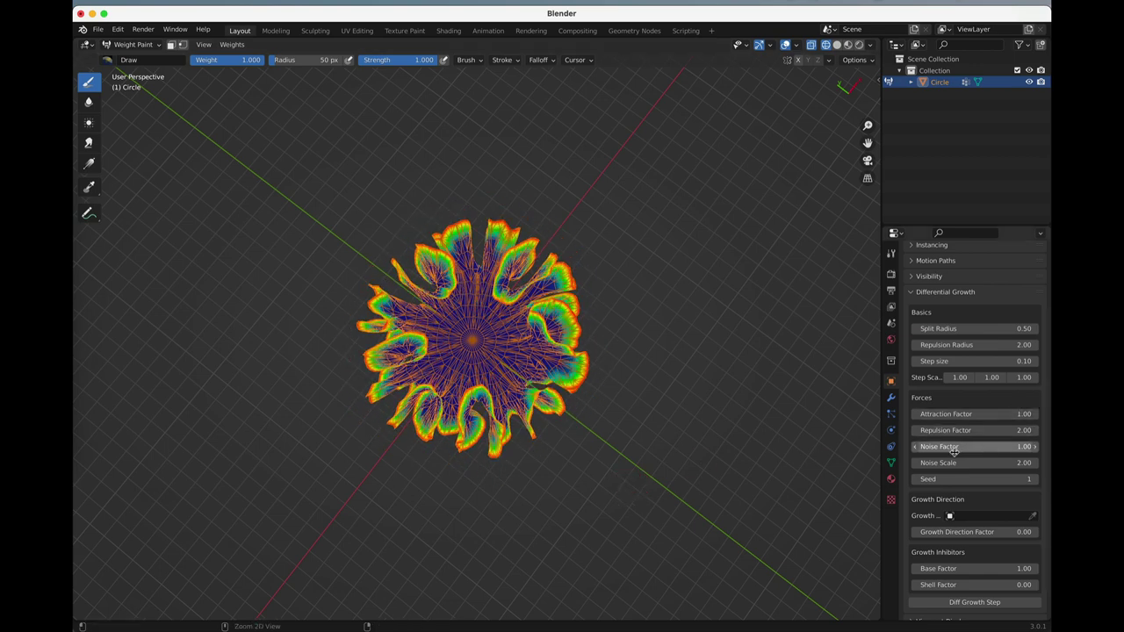
{"action": "key", "text": "super+z"}
{"action": "key", "text": "super+z"}
{"action": "key", "text": "super+z"}
{"action": "key", "text": "super+z"}
{"action": "key", "text": "KP_7"}
{"action": "scroll", "coordinate": [617, 364], "scroll_direction": "up", "scroll_amount": 3}
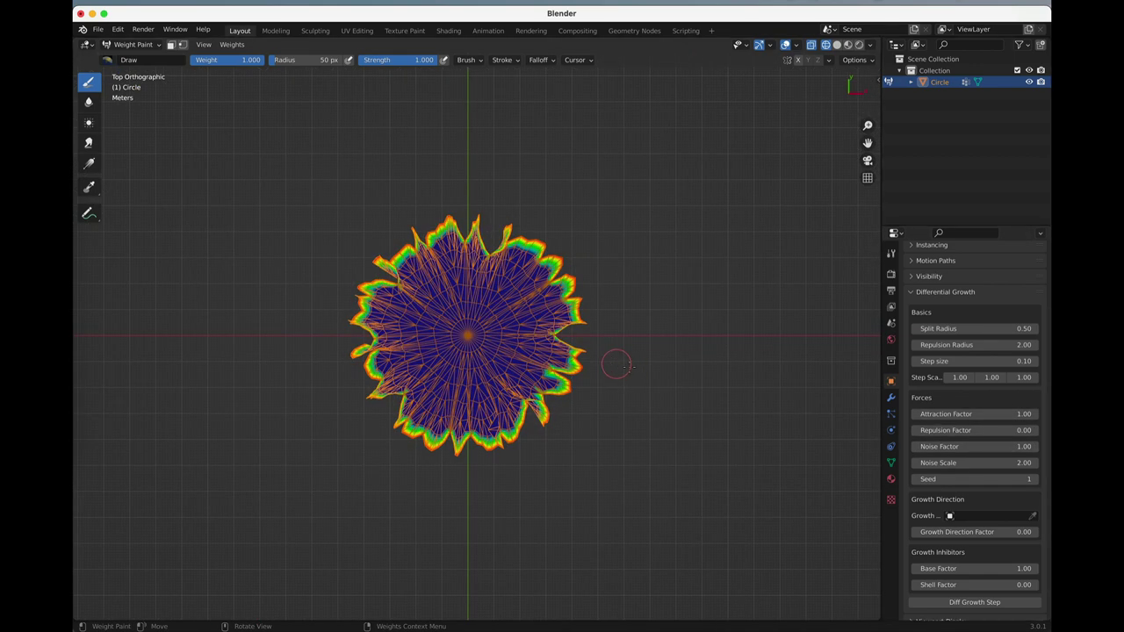
{"action": "key", "text": "BackSpace"}
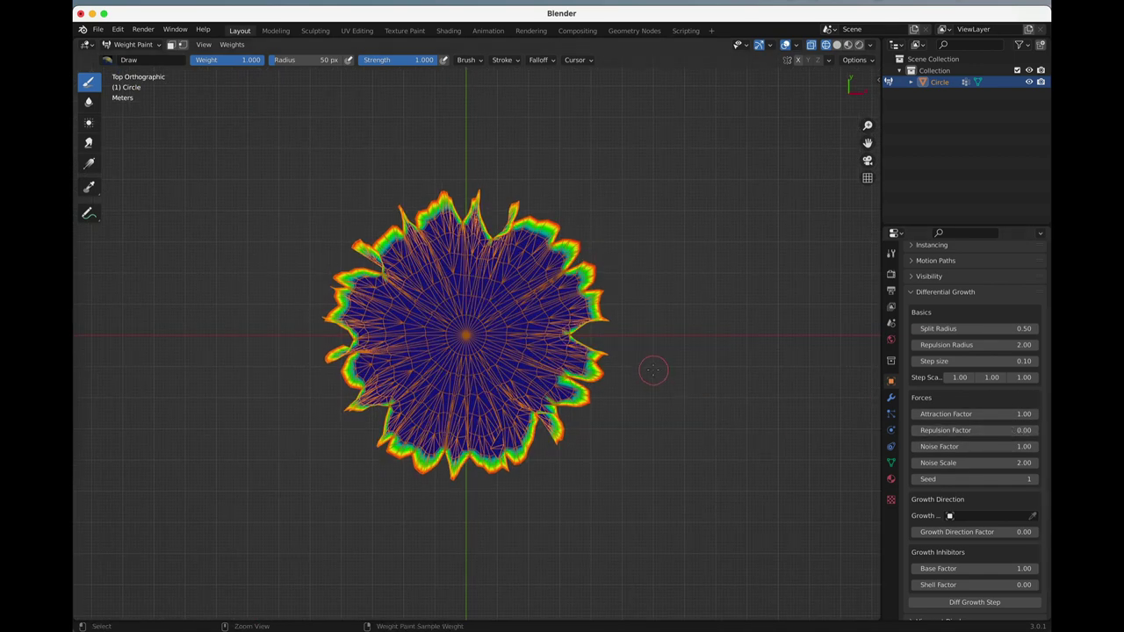
Step: Undo all remaining growth and the force and Repulsion Radius changes, back to the ungrown weighted circle in top view
{"action": "key", "text": "ctrl+z"}
{"action": "key", "text": "ctrl+z"}
{"action": "key", "text": "ctrl+z"}
{"action": "key", "text": "ctrl+z"}
{"action": "key", "text": "ctrl+z"}
{"action": "key", "text": "ctrl+z"}
{"action": "key", "text": "ctrl+z"}
{"action": "key", "text": "ctrl+z"}
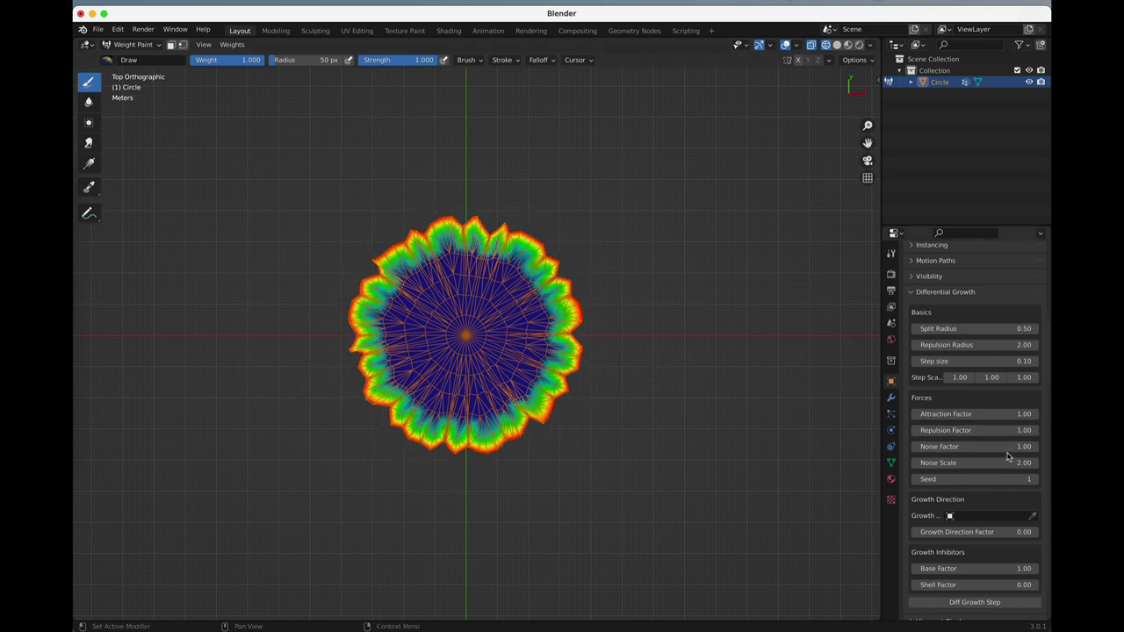
{"action": "key", "text": "ctrl+z"}
{"action": "key", "text": "ctrl+z"}
{"action": "key", "text": "ctrl+z"}
{"action": "key", "text": "ctrl+z"}
{"action": "key", "text": "ctrl+z"}
{"action": "key", "text": "ctrl+z"}
{"action": "key", "text": "ctrl+z"}
{"action": "key", "text": "ctrl+z"}
{"action": "key", "text": "ctrl+z"}
{"action": "key", "text": "ctrl+z"}
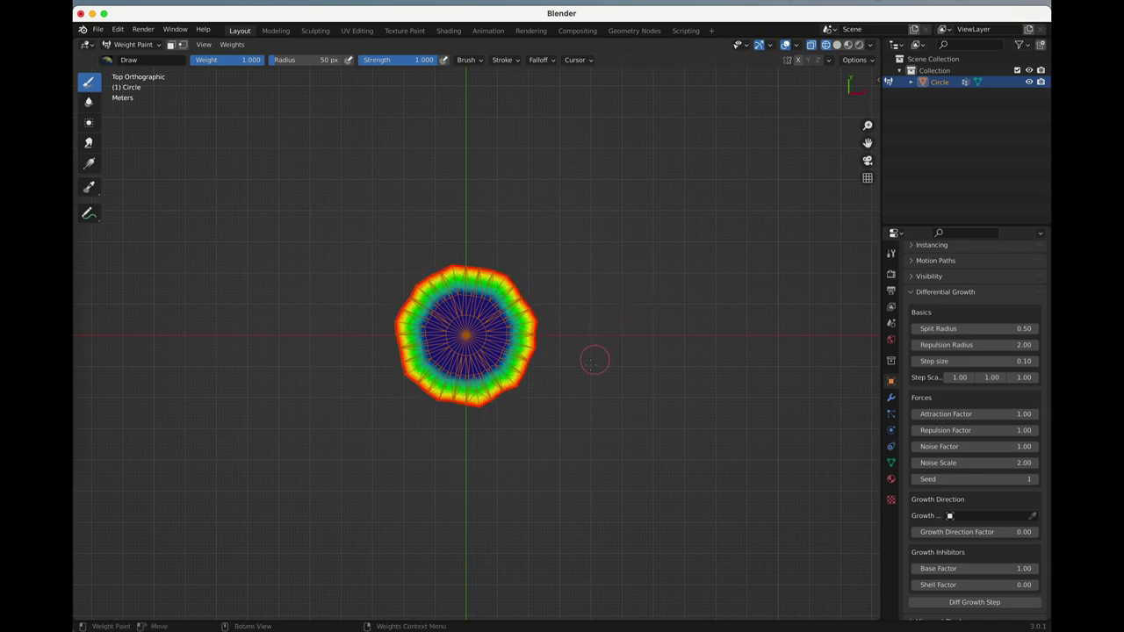
{"action": "middle_click_drag", "start_coordinate": [594, 360], "coordinate": [632, 317]}
{"action": "scroll", "coordinate": [632, 317], "scroll_direction": "up", "scroll_amount": 3}
{"action": "key", "text": "KP_7"}
{"action": "scroll", "coordinate": [599, 372], "scroll_direction": "up", "scroll_amount": 3}
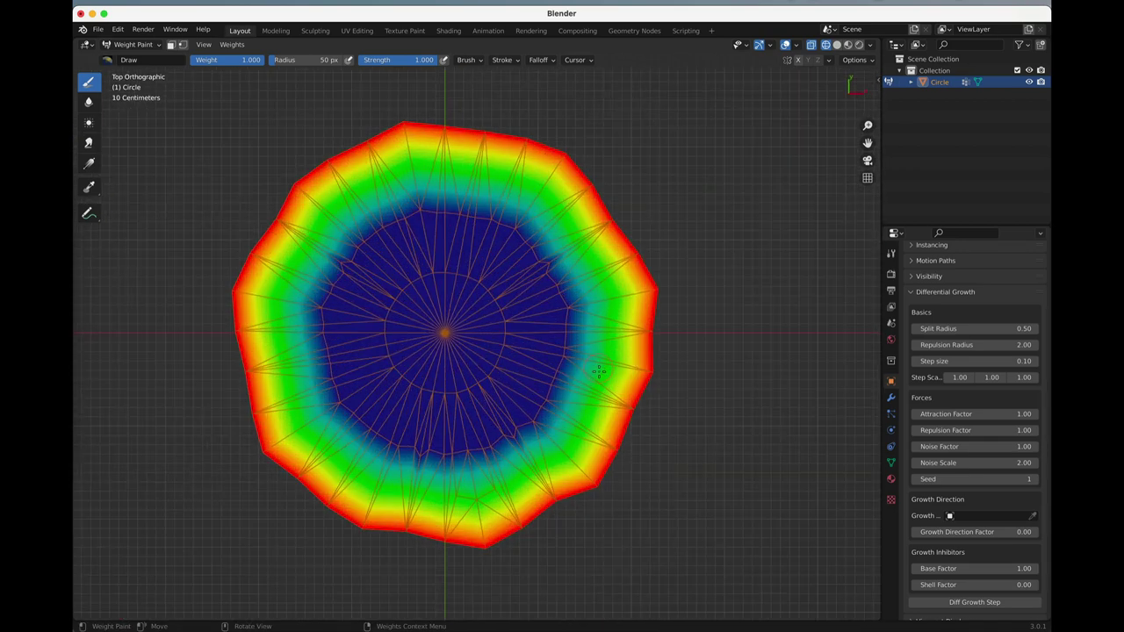
{"action": "key", "text": "ctrl+z"}
{"action": "key", "text": "ctrl+z"}
{"action": "key", "text": "ctrl+z"}
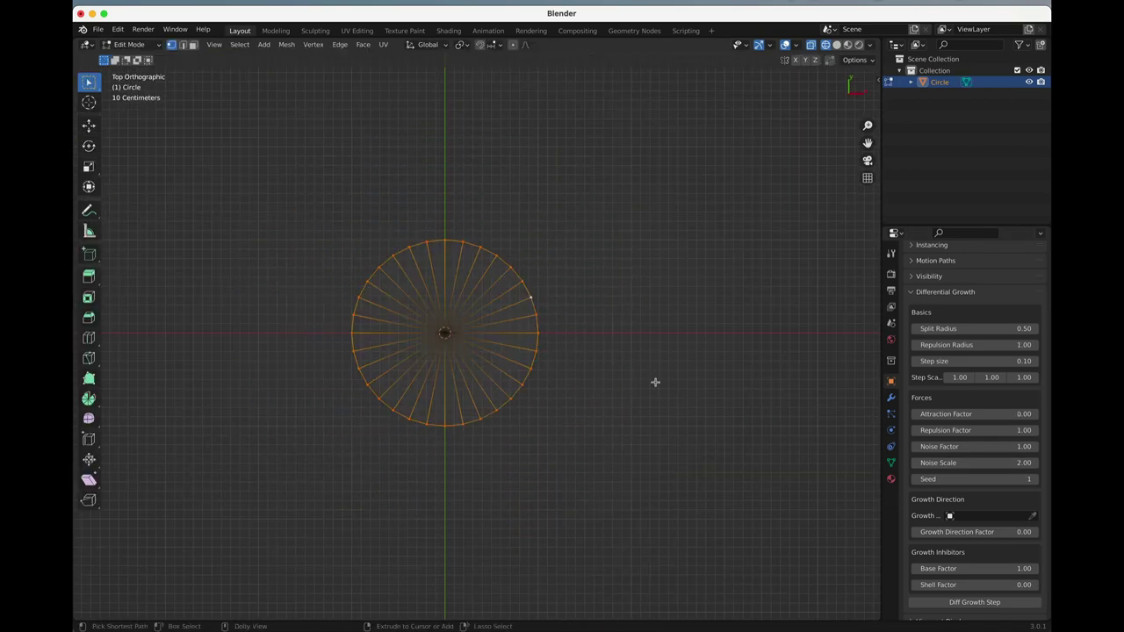
{"action": "key", "text": "ctrl+z"}
Step: Set the Noise Factor to 0 and run the Diff Growth Step on the circle with only repulsion active
{"action": "left_click", "coordinate": [1000, 446]}
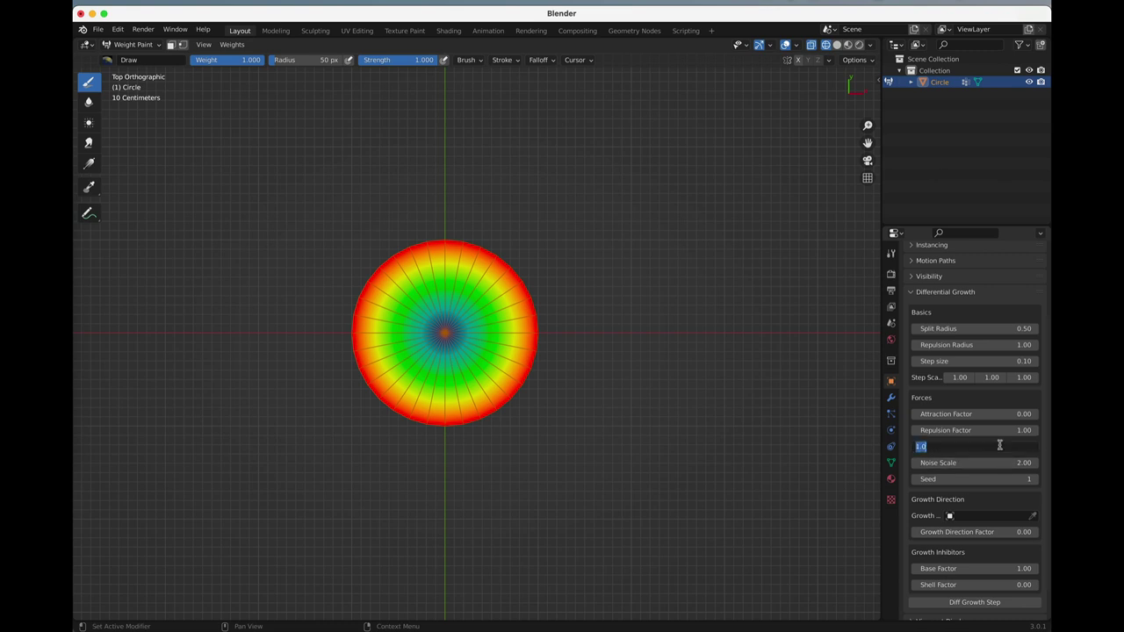
{"action": "type", "text": "0"}
{"action": "key", "text": "Return"}
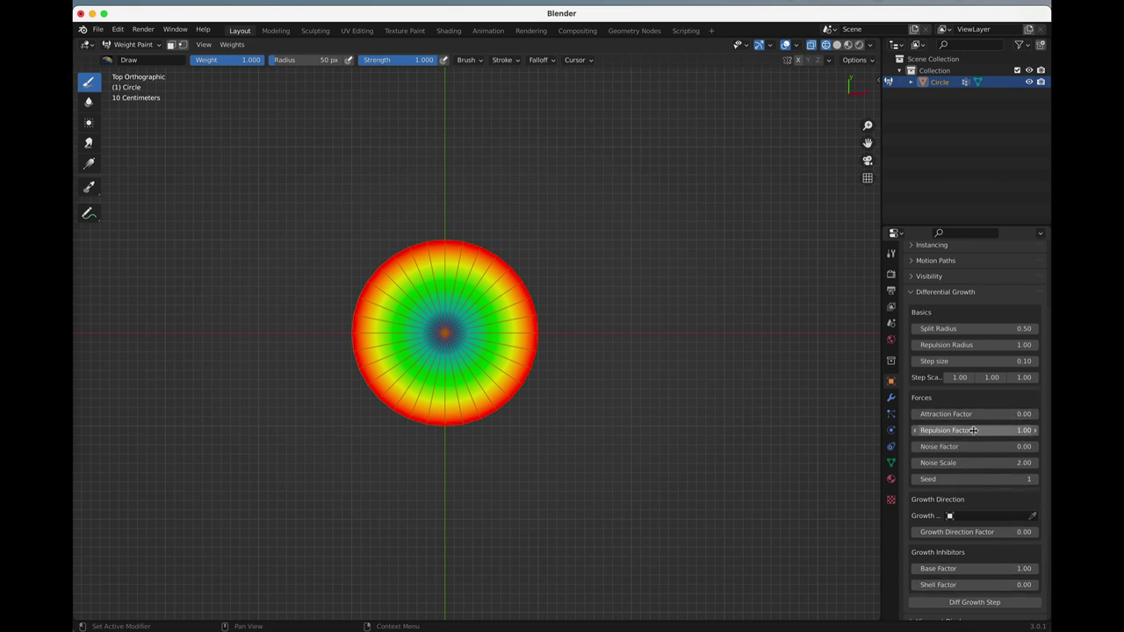
{"action": "left_click", "coordinate": [992, 603]}
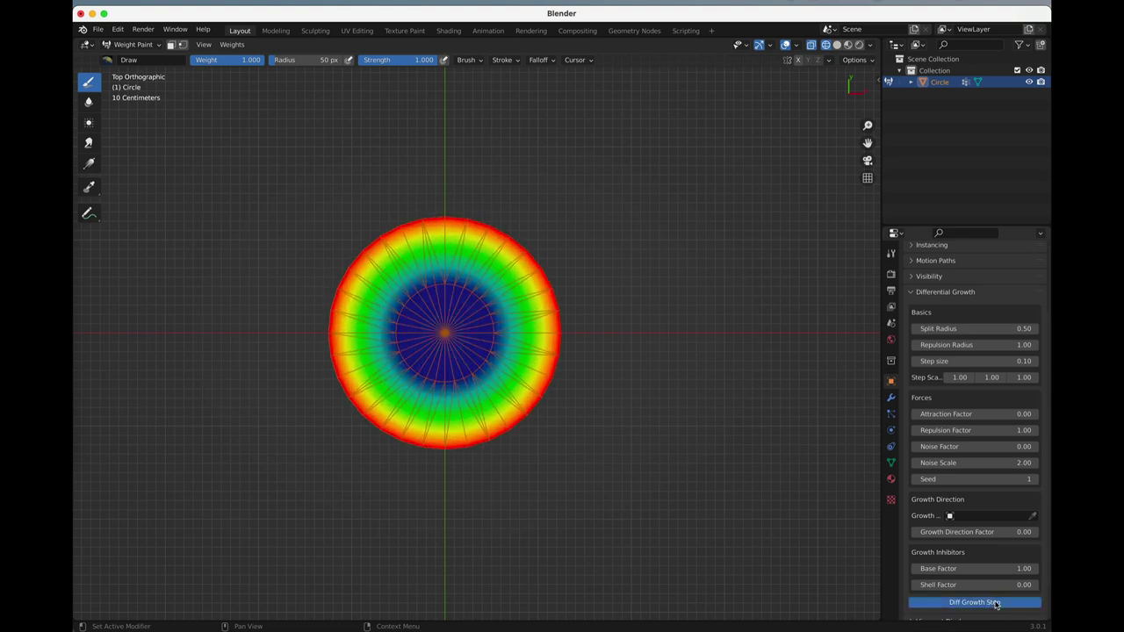
Step: Run the Diff Growth Step about nine more times on the circle with only repulsion active
{"action": "left_click", "coordinate": [996, 604]}
{"action": "left_click", "coordinate": [996, 603]}
{"action": "left_click", "coordinate": [997, 604]}
{"action": "left_click", "coordinate": [997, 604]}
{"action": "left_click", "coordinate": [998, 605]}
{"action": "left_click", "coordinate": [997, 606]}
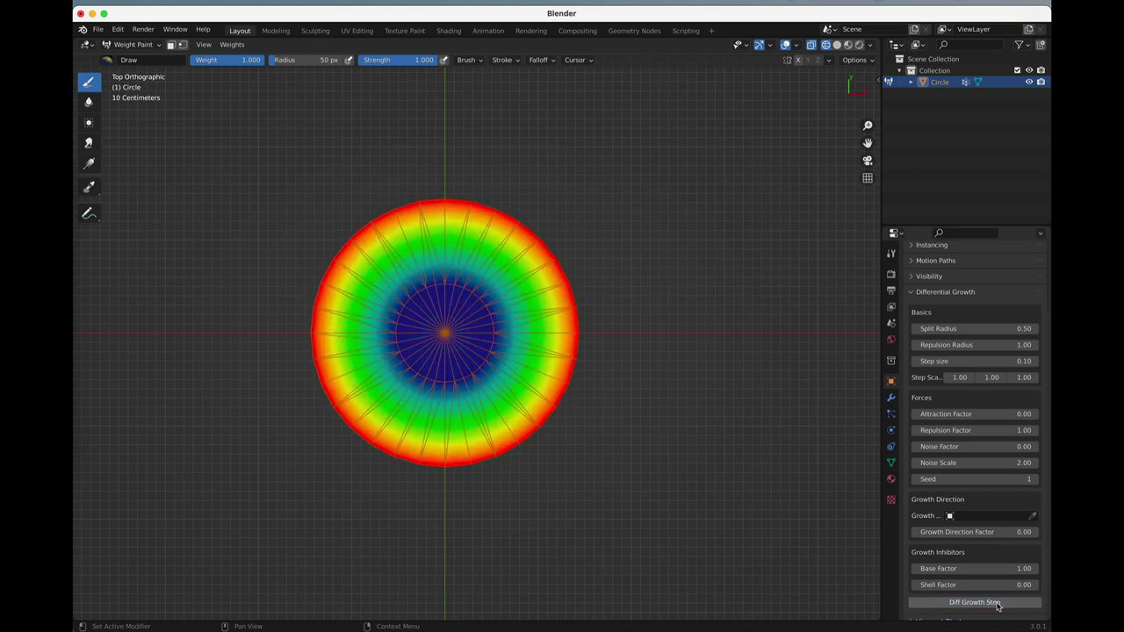
{"action": "left_click", "coordinate": [998, 605]}
{"action": "left_click", "coordinate": [997, 605]}
{"action": "left_click", "coordinate": [998, 605]}
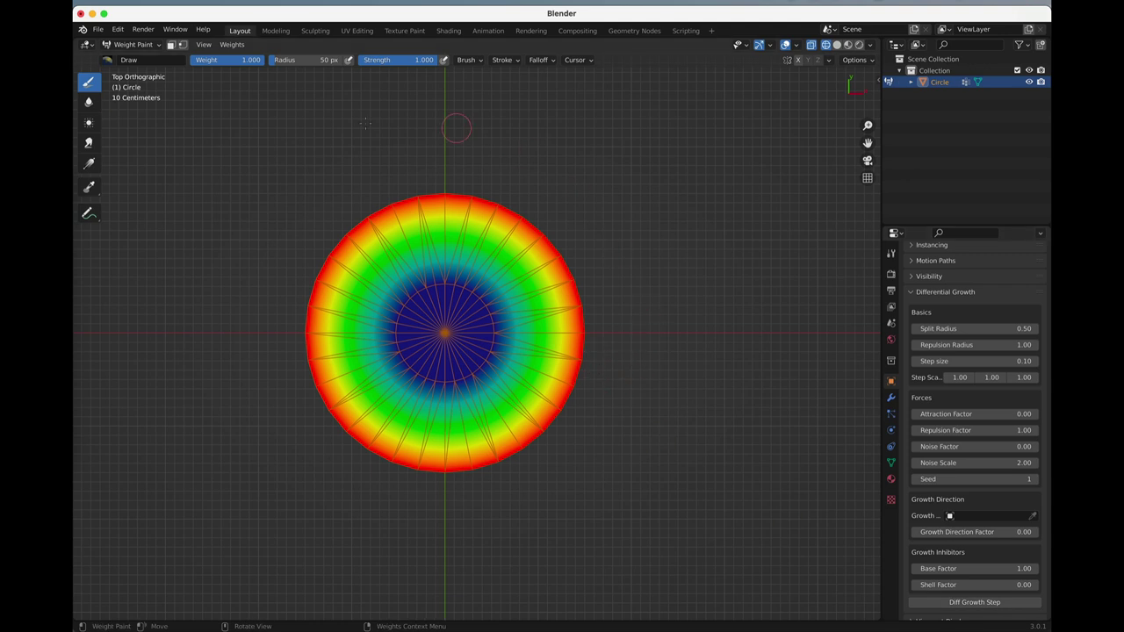
Step: Grow the disc by about seven more Diff Growth Steps, checking its flatness in perspective before returning to top view
{"action": "scroll", "coordinate": [498, 480], "scroll_direction": "down", "scroll_amount": 2}
{"action": "middle_click_drag", "start_coordinate": [521, 483], "coordinate": [562, 413]}
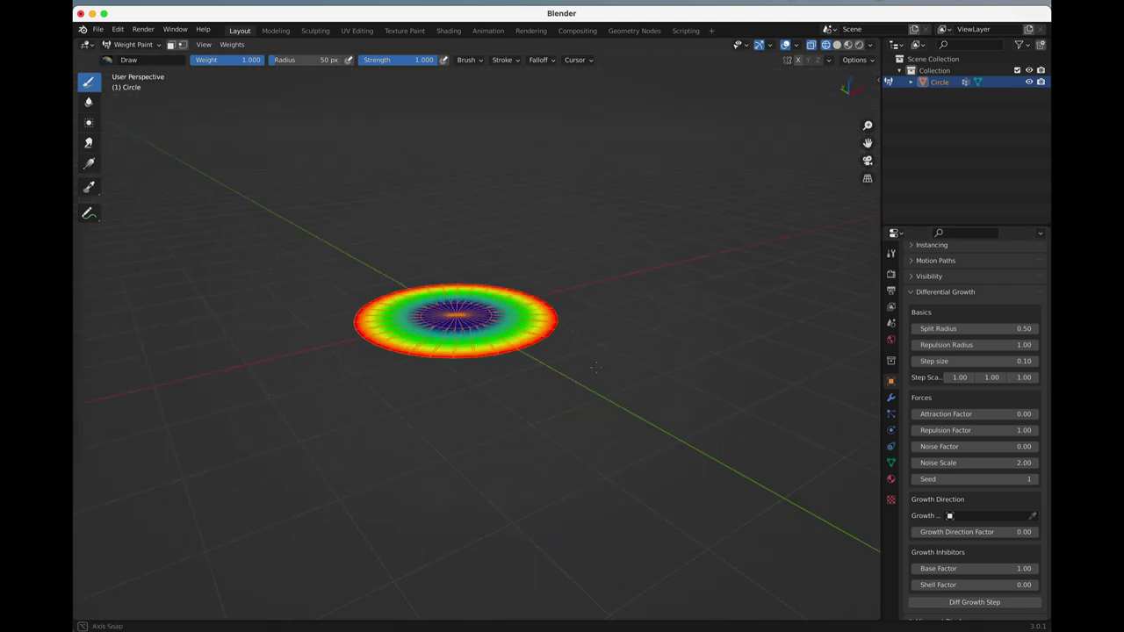
{"action": "left_click", "coordinate": [997, 604]}
{"action": "left_click", "coordinate": [998, 604]}
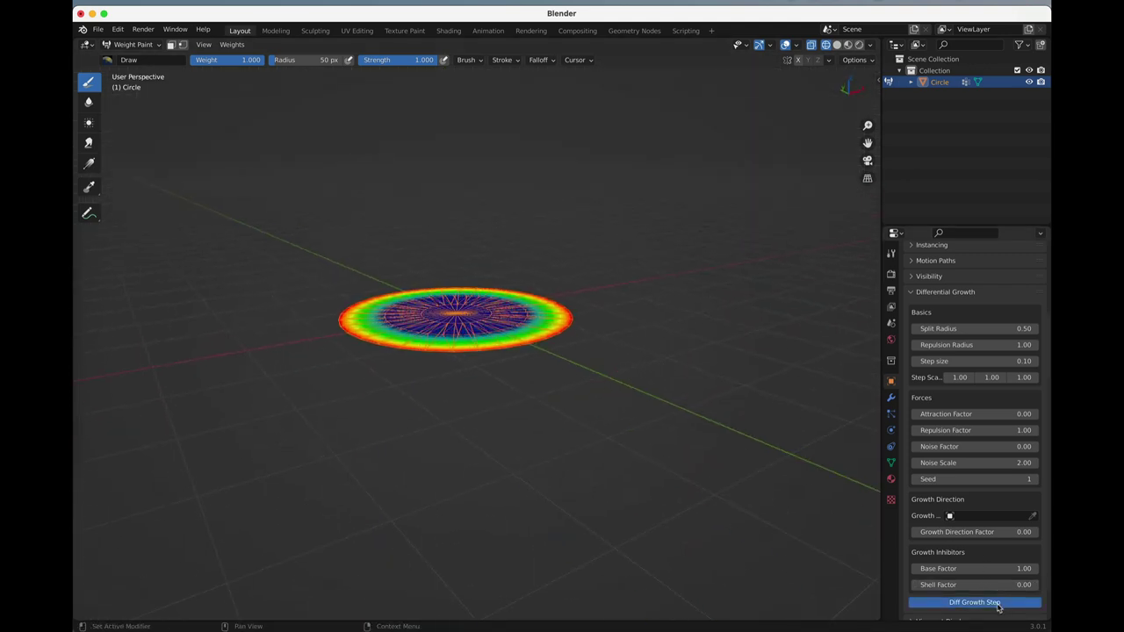
{"action": "left_click", "coordinate": [997, 604]}
{"action": "left_click", "coordinate": [998, 604]}
{"action": "key", "text": "KP_7"}
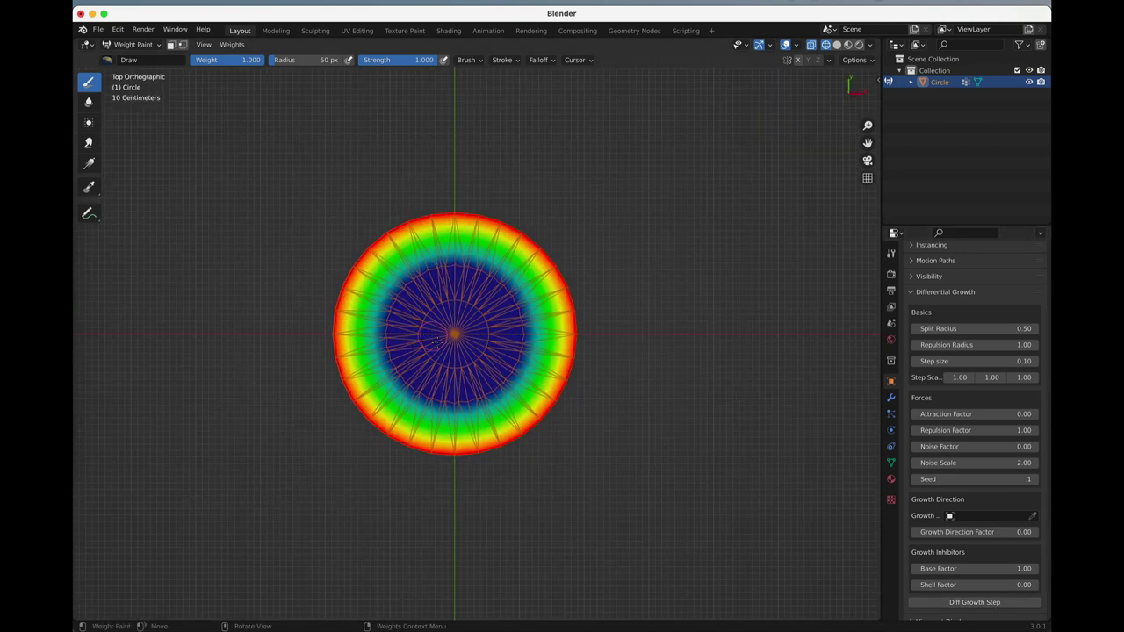
{"action": "left_click", "coordinate": [955, 605]}
{"action": "left_click", "coordinate": [955, 604]}
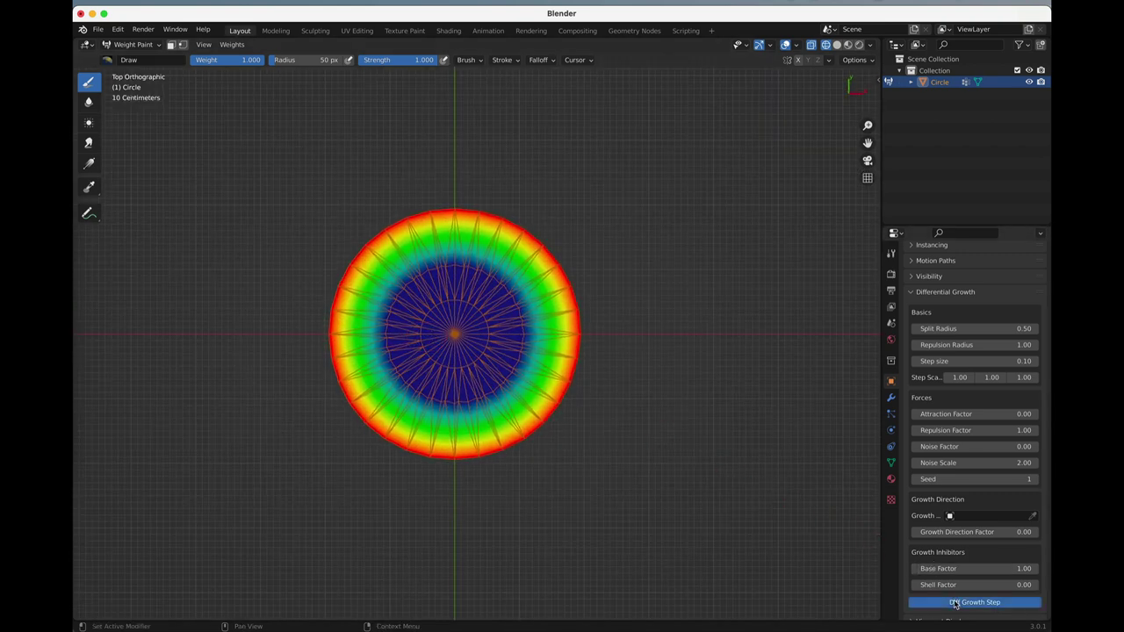
{"action": "left_click", "coordinate": [954, 605]}
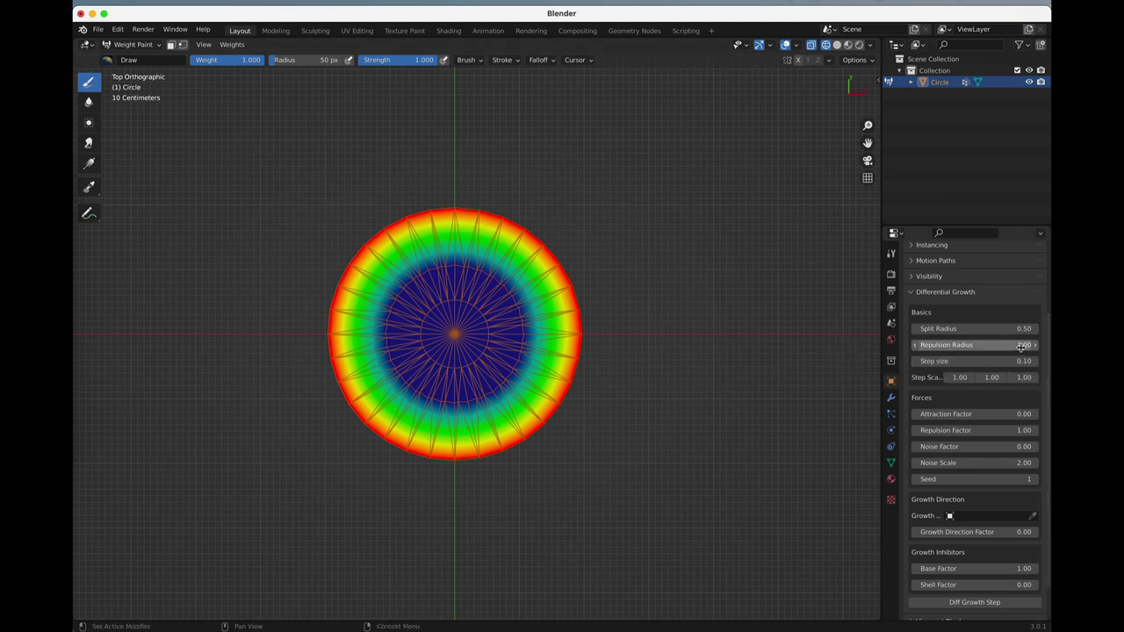
Step: Set the Repulsion Radius to 2 and run the Diff Growth Step about fifteen times on the disc
{"action": "left_click", "coordinate": [975, 344]}
{"action": "type", "text": "2"}
{"action": "key", "text": "Return"}
{"action": "left_click", "coordinate": [1019, 603]}
{"action": "left_click", "coordinate": [1019, 606]}
{"action": "left_click", "coordinate": [1019, 606]}
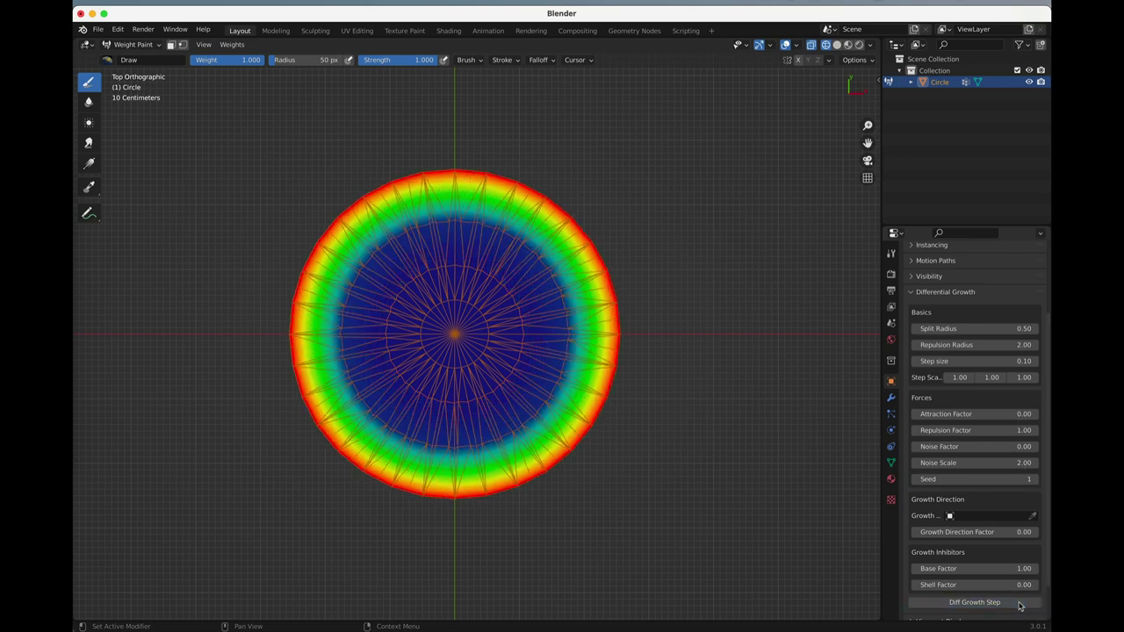
{"action": "left_click", "coordinate": [1019, 606]}
{"action": "left_click", "coordinate": [1019, 606]}
{"action": "left_click", "coordinate": [1020, 606]}
{"action": "left_click", "coordinate": [1021, 606]}
{"action": "left_click", "coordinate": [1020, 606]}
{"action": "left_click", "coordinate": [1021, 606]}
{"action": "scroll", "coordinate": [725, 461], "scroll_direction": "down", "scroll_amount": 4}
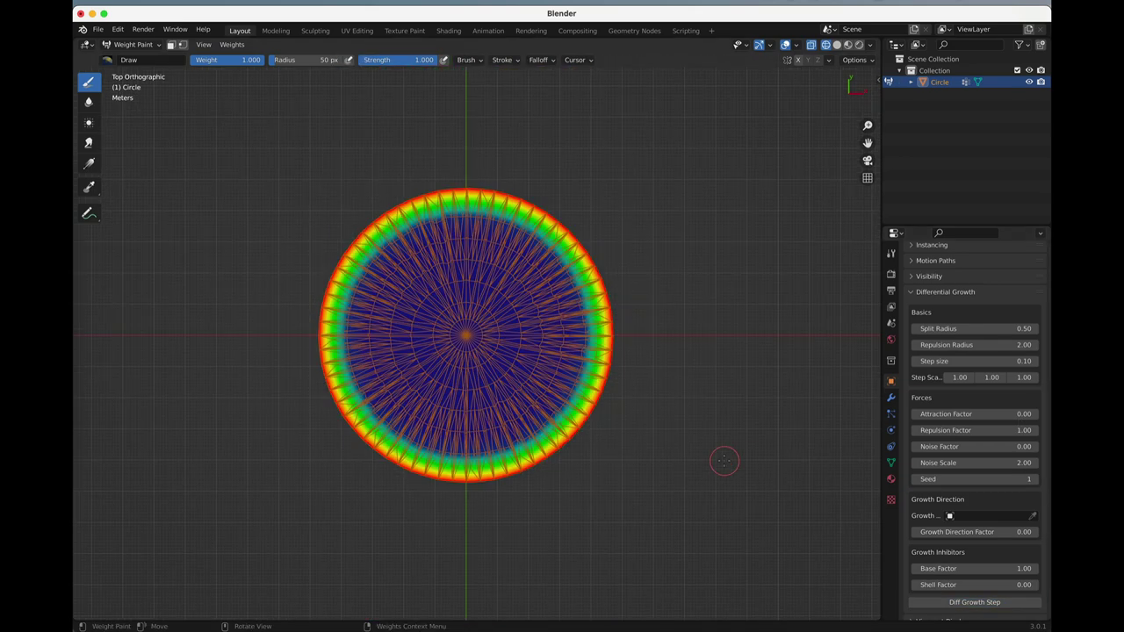
{"action": "left_click", "coordinate": [1001, 604]}
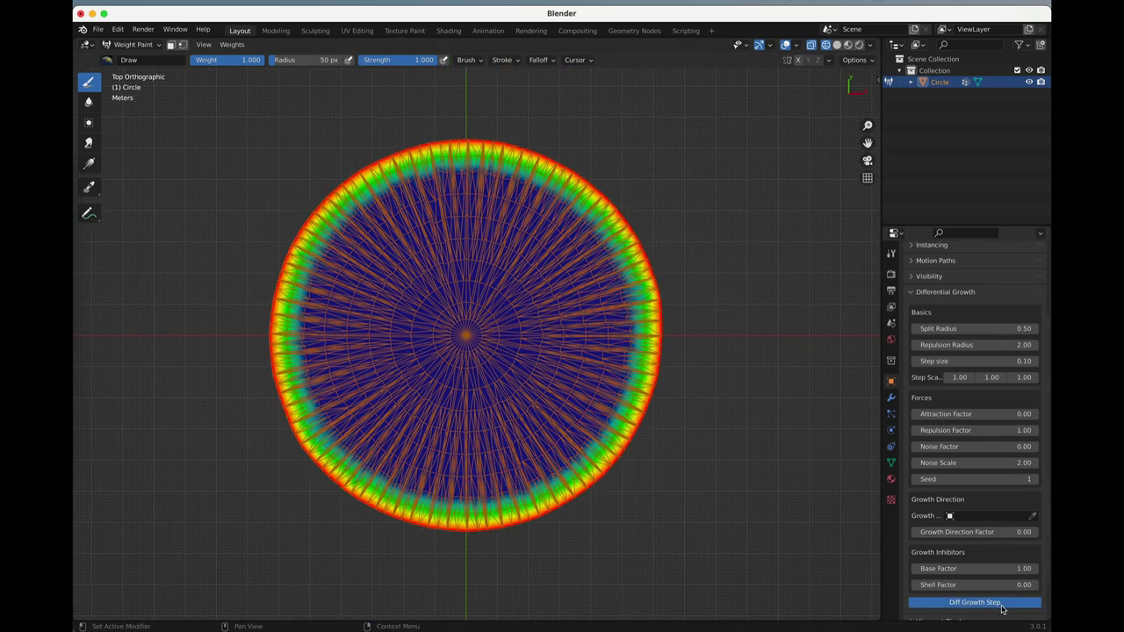
{"action": "left_click", "coordinate": [1001, 605]}
{"action": "left_click", "coordinate": [1002, 605]}
{"action": "left_click", "coordinate": [1003, 606]}
{"action": "left_click", "coordinate": [1003, 606]}
{"action": "scroll", "coordinate": [659, 450], "scroll_direction": "down", "scroll_amount": 3}
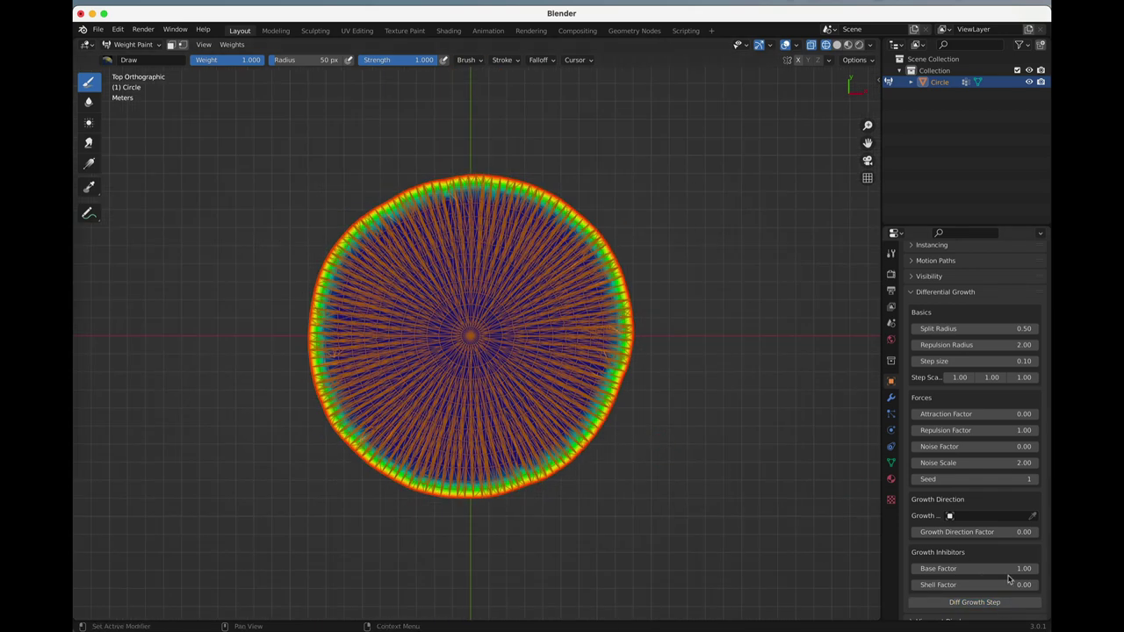
{"action": "left_click", "coordinate": [1006, 607]}
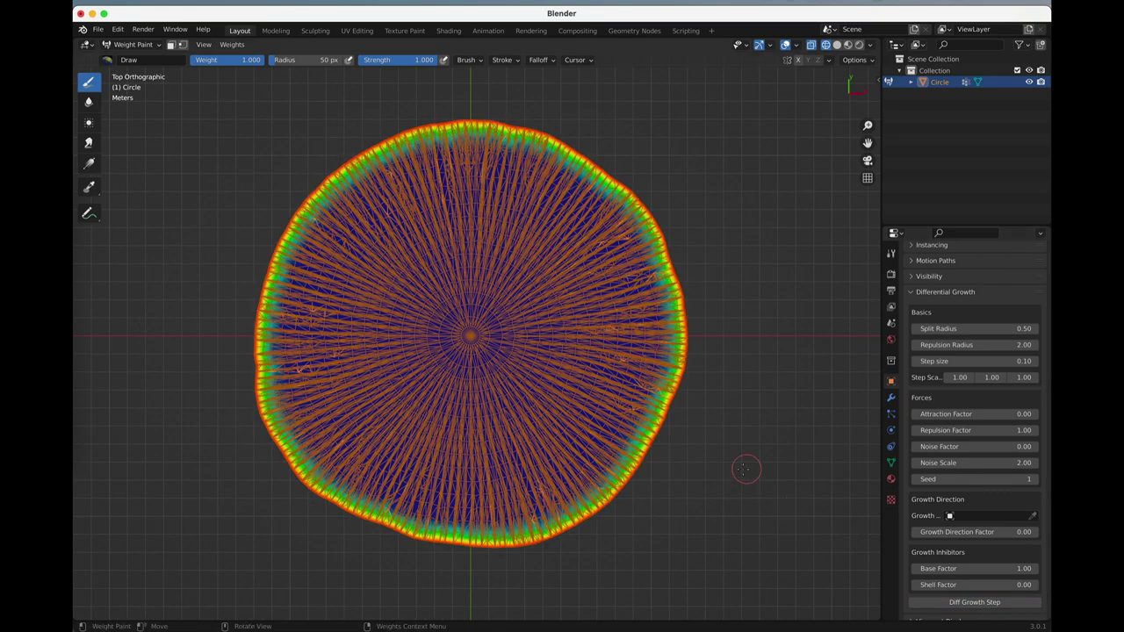
Step: Examine the grown disc's flatness and outline in perspective, front and top views
{"action": "middle_click_drag", "start_coordinate": [746, 467], "coordinate": [654, 291]}
{"action": "key", "text": "KP_7"}
{"action": "scroll", "coordinate": [690, 407], "scroll_direction": "down", "scroll_amount": 2}
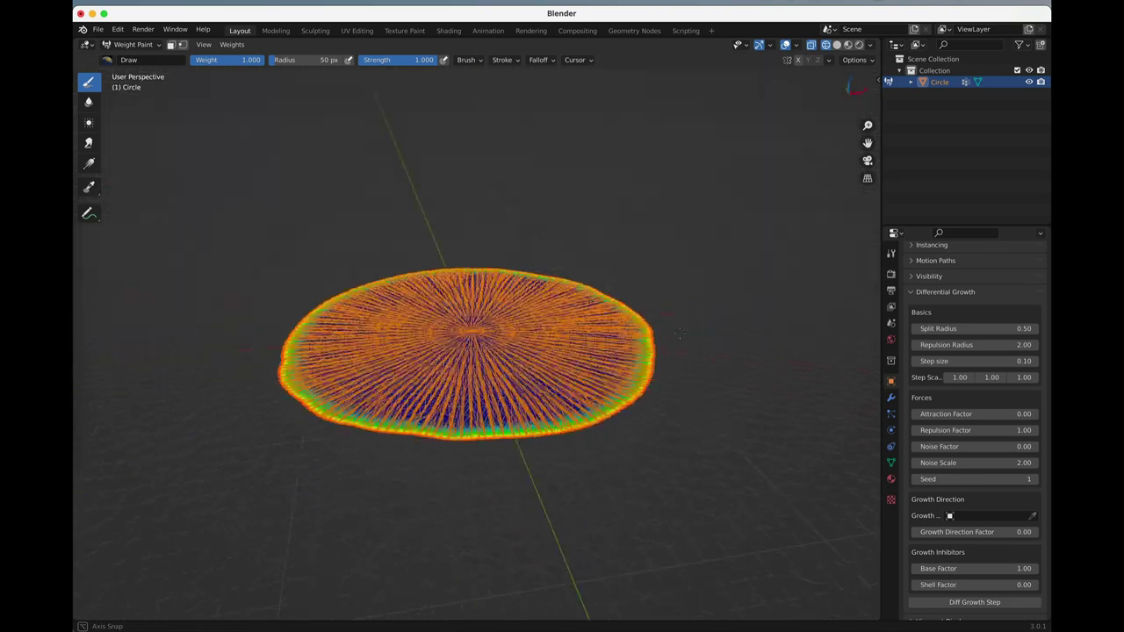
{"action": "scroll", "coordinate": [640, 439], "scroll_direction": "up", "scroll_amount": 4}
{"action": "middle_click_drag", "start_coordinate": [640, 439], "coordinate": [655, 417]}
{"action": "middle_click_drag", "start_coordinate": [655, 417], "coordinate": [531, 305], "text": "shift"}
{"action": "key", "text": "KP_1"}
{"action": "scroll", "coordinate": [592, 243], "scroll_direction": "down", "scroll_amount": 3}
{"action": "middle_click_drag", "start_coordinate": [592, 243], "coordinate": [594, 290]}
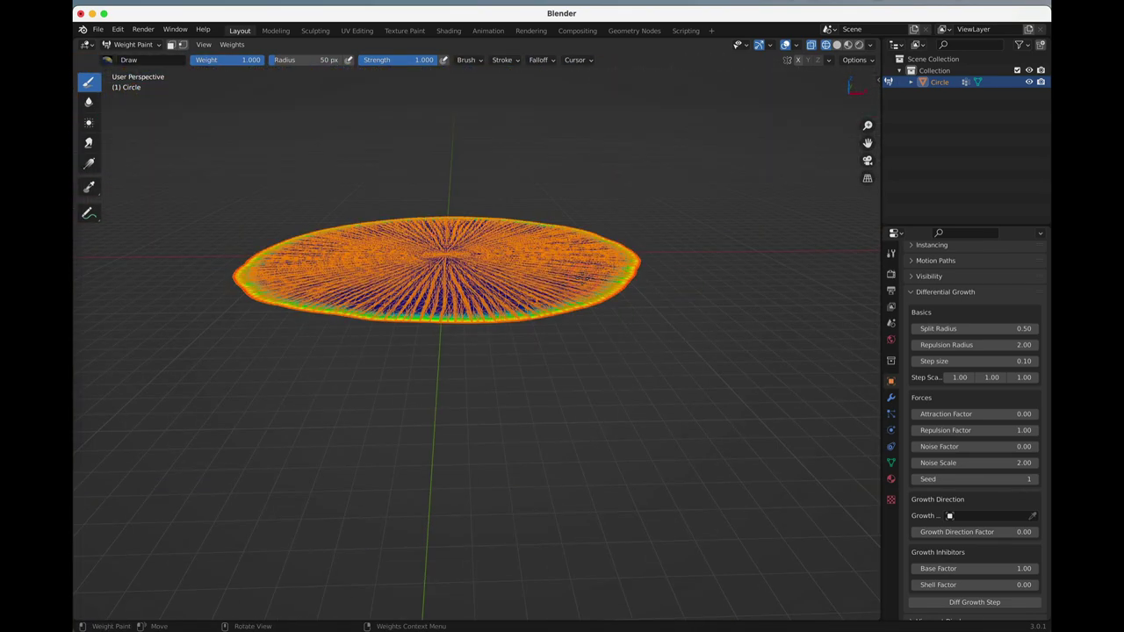
{"action": "key", "text": "KP_7"}
{"action": "scroll", "coordinate": [593, 290], "scroll_direction": "down", "scroll_amount": 2}
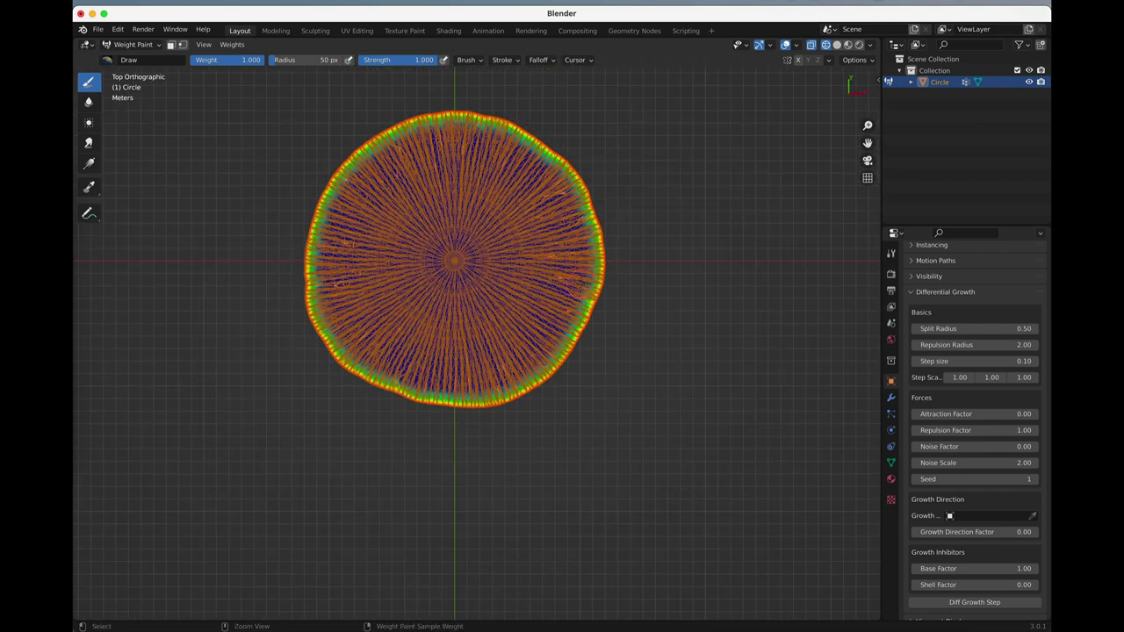
Step: Undo the large-radius growth and the Repulsion Radius change, back to the small evenly grown disc in top view
{"action": "scroll", "coordinate": [704, 219], "scroll_direction": "down", "scroll_amount": 5}
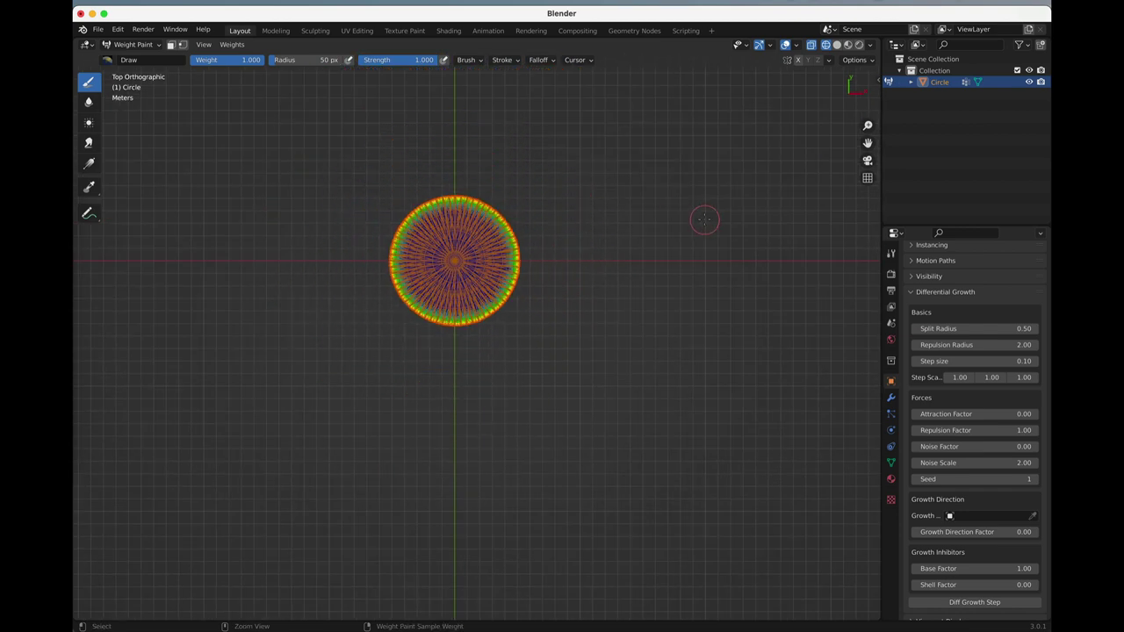
{"action": "key", "text": "ctrl+z"}
{"action": "key", "text": "ctrl+z"}
{"action": "key", "text": "ctrl+z"}
{"action": "scroll", "coordinate": [547, 241], "scroll_direction": "up", "scroll_amount": 6}
{"action": "middle_click_drag", "start_coordinate": [547, 241], "coordinate": [618, 401], "text": "shift"}
{"action": "key", "text": "ctrl+z"}
{"action": "key", "text": "ctrl+z"}
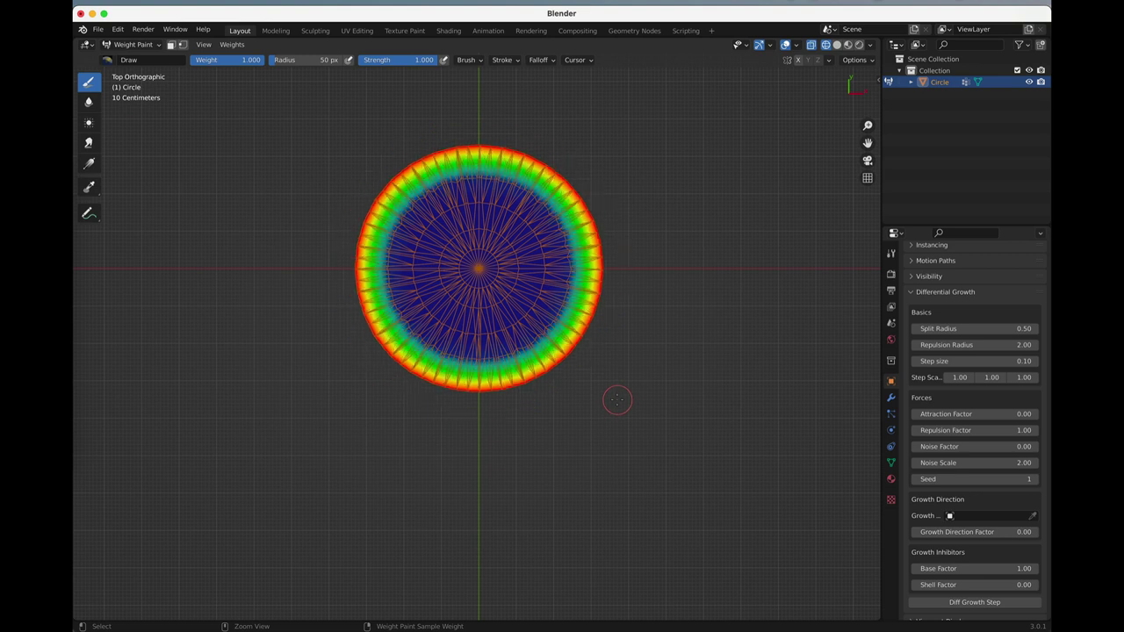
{"action": "key", "text": "ctrl+z"}
{"action": "key", "text": "ctrl+z"}
{"action": "key", "text": "ctrl+z"}
{"action": "key", "text": "ctrl+z"}
{"action": "key", "text": "ctrl+z"}
{"action": "key", "text": "ctrl+z"}
{"action": "key", "text": "ctrl+z"}
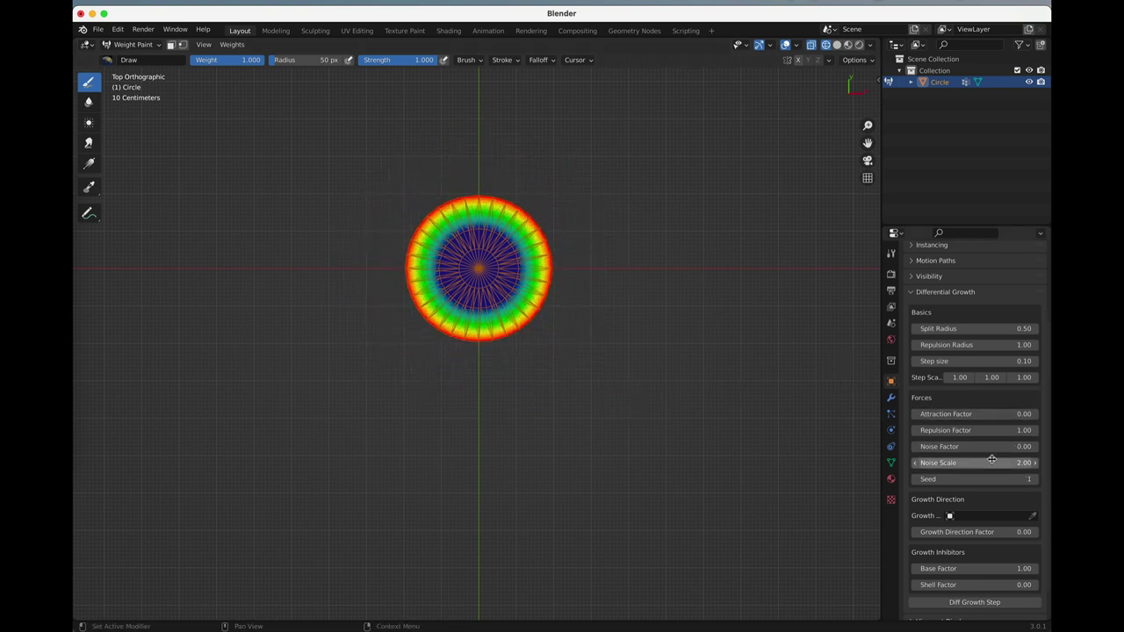
Step: Set the Noise Factor to 1, run several Diff Growth Steps, and check the disc's edge from the front and in perspective
{"action": "left_click", "coordinate": [1003, 447]}
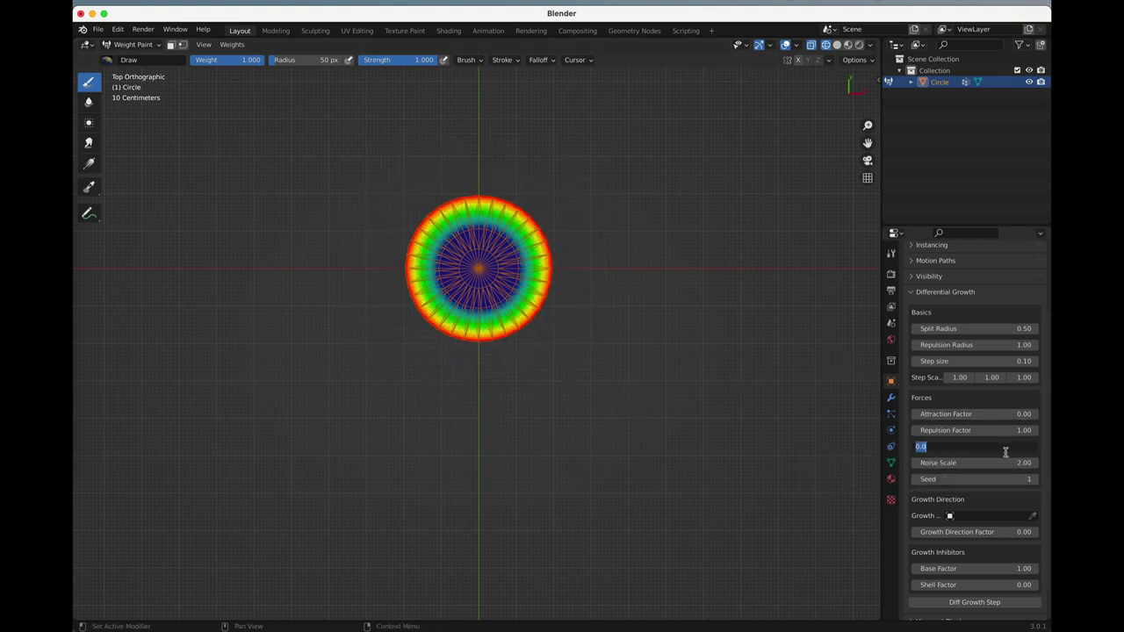
{"action": "key", "text": "Return"}
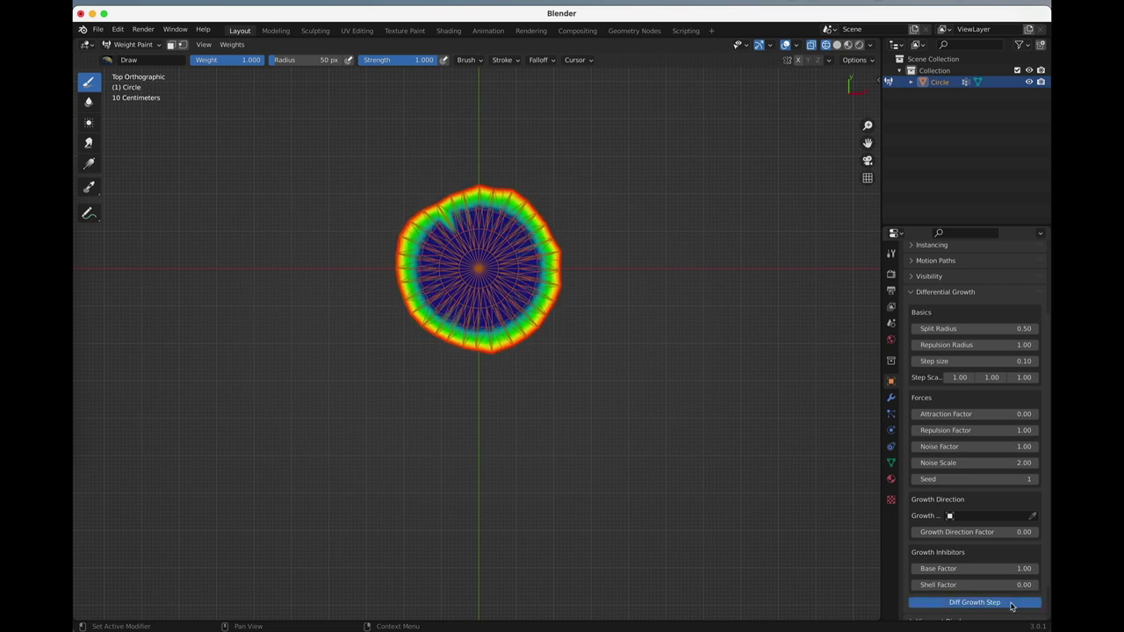
{"action": "middle_click_drag", "start_coordinate": [563, 343], "coordinate": [641, 402]}
{"action": "key", "text": "KP_1"}
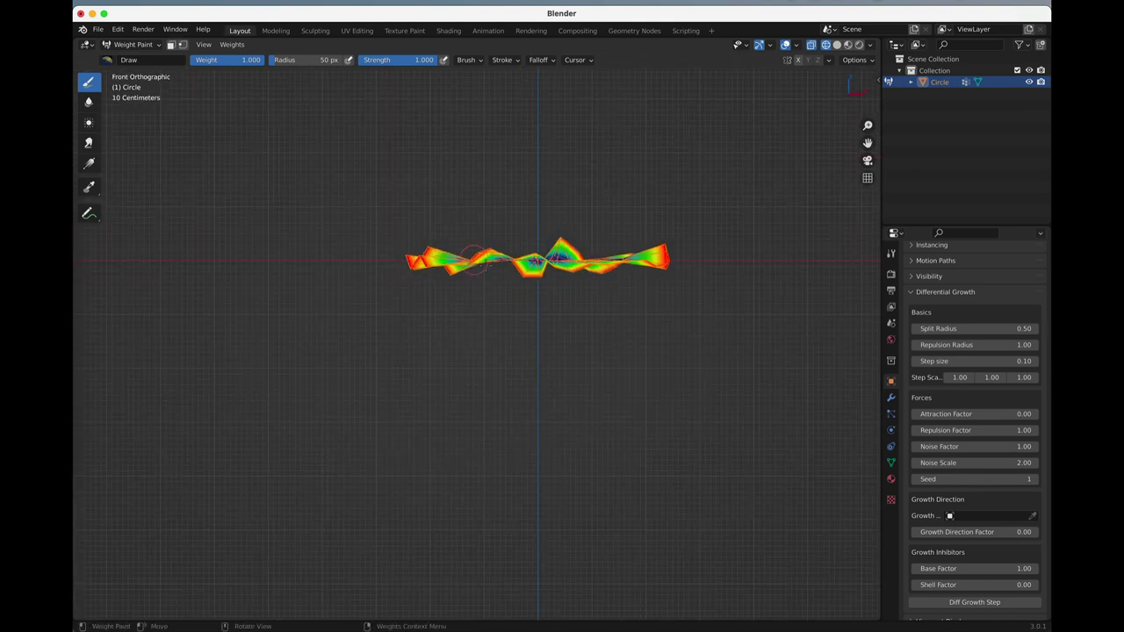
{"action": "middle_click_drag", "start_coordinate": [677, 238], "coordinate": [588, 360]}
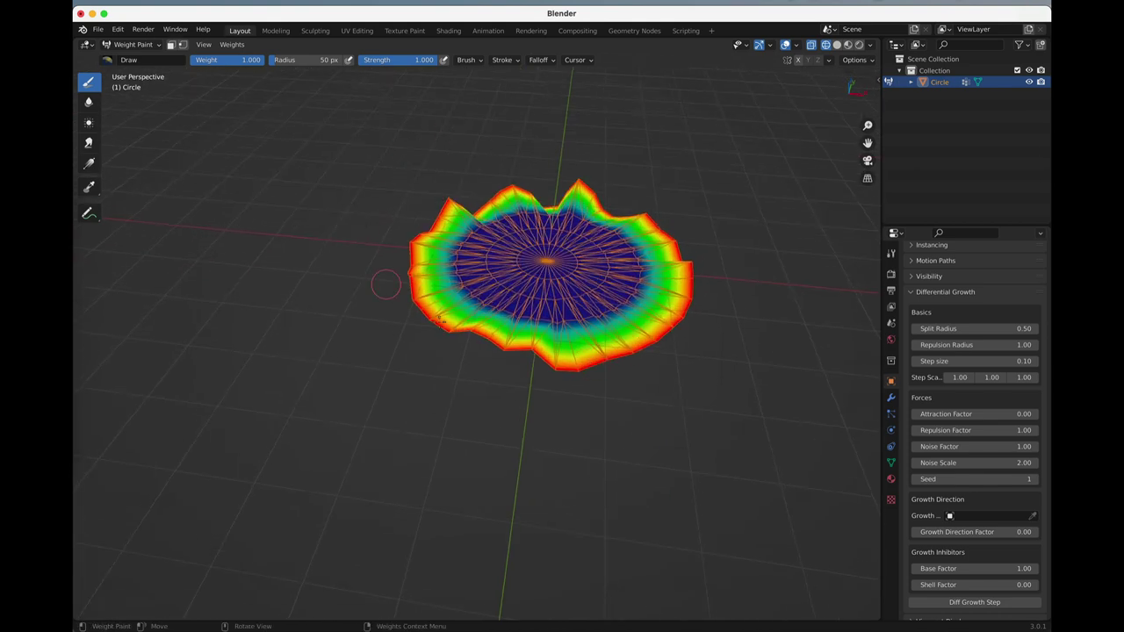
{"action": "key", "text": "KP_7"}
{"action": "left_click", "coordinate": [973, 602]}
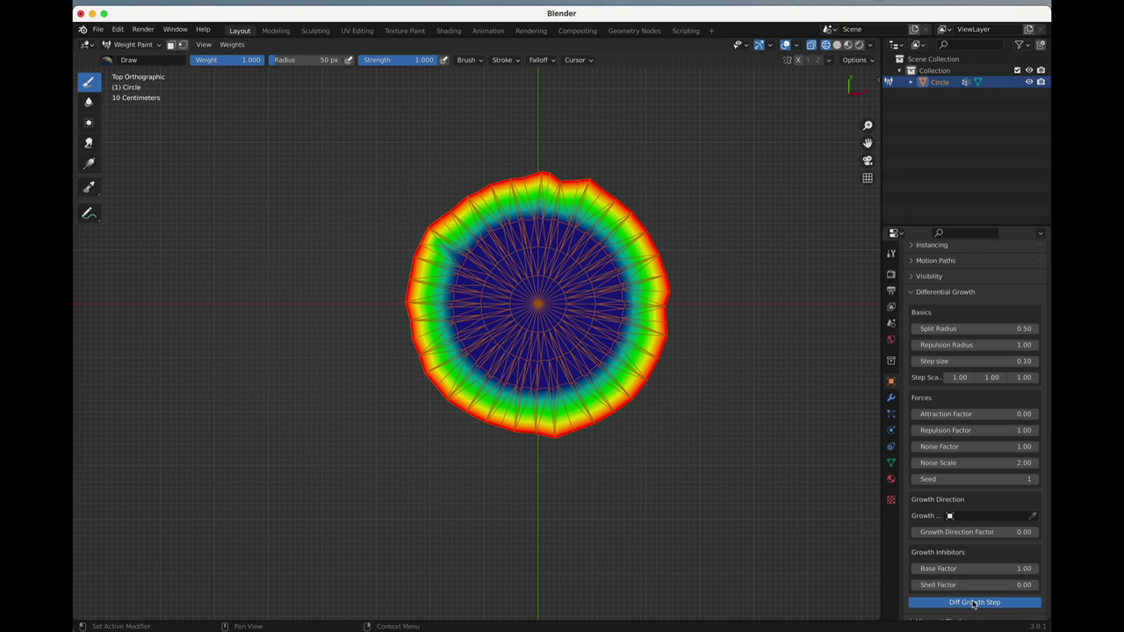
Step: Set the Repulsion Radius to 2, run about six Diff Growth Steps, and view the mesh in perspective
{"action": "left_click", "coordinate": [972, 344]}
{"action": "type", "text": "2"}
{"action": "key", "text": "Return"}
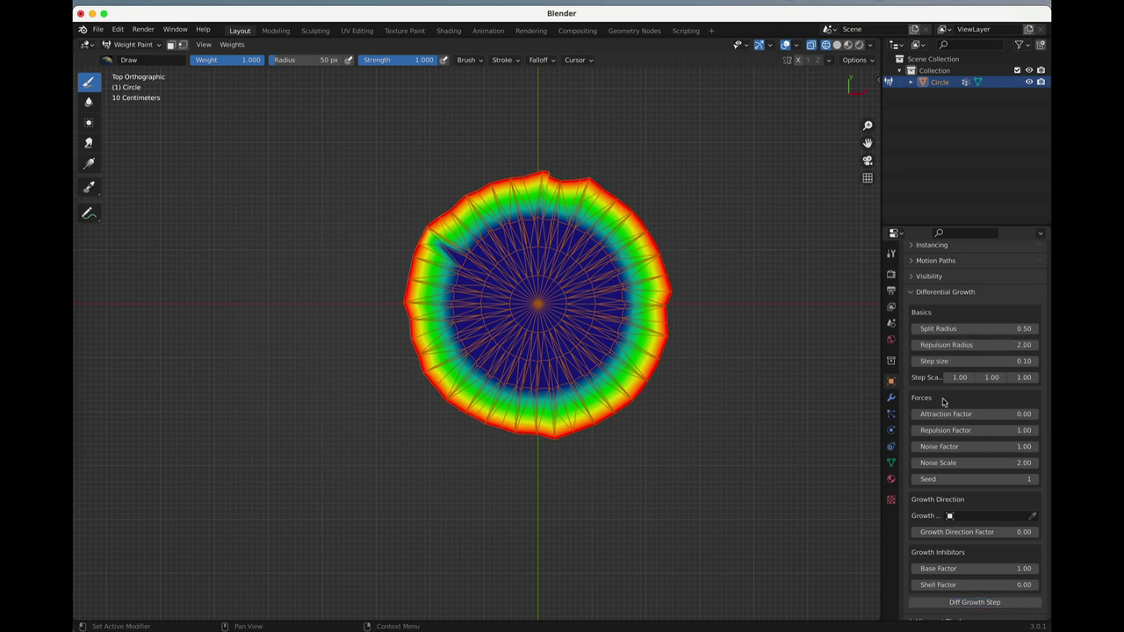
{"action": "left_click", "coordinate": [961, 603]}
{"action": "left_click", "coordinate": [962, 603]}
{"action": "left_click", "coordinate": [962, 604]}
{"action": "left_click", "coordinate": [962, 603]}
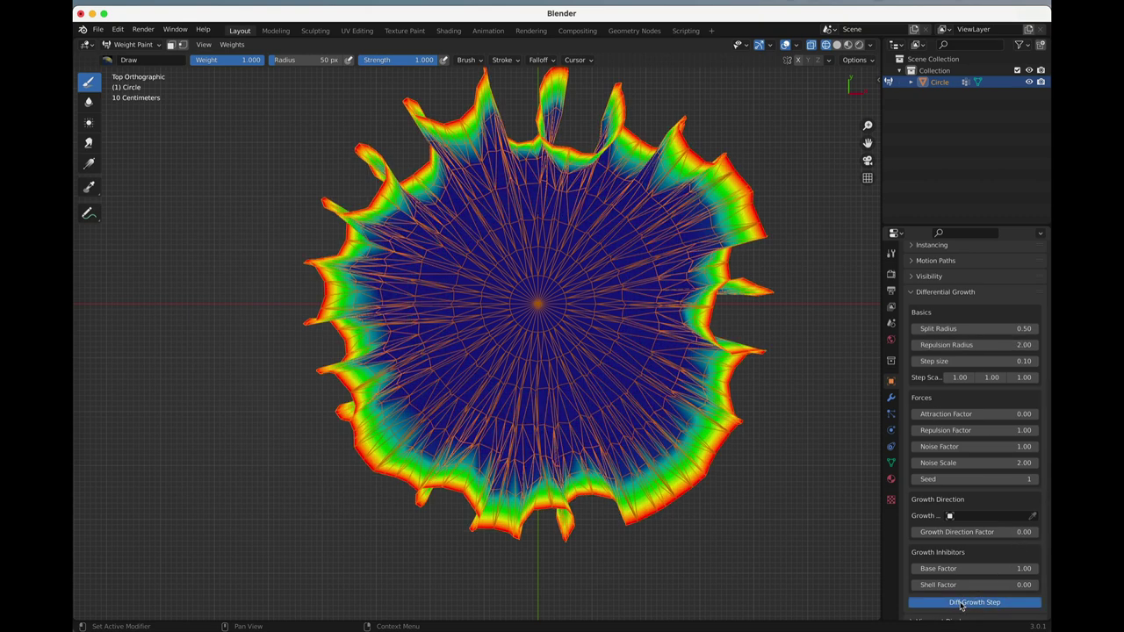
{"action": "left_click", "coordinate": [961, 605]}
{"action": "left_click", "coordinate": [961, 605]}
{"action": "middle_click_drag", "start_coordinate": [816, 501], "coordinate": [755, 426]}
{"action": "scroll", "coordinate": [781, 426], "scroll_direction": "down", "scroll_amount": 4}
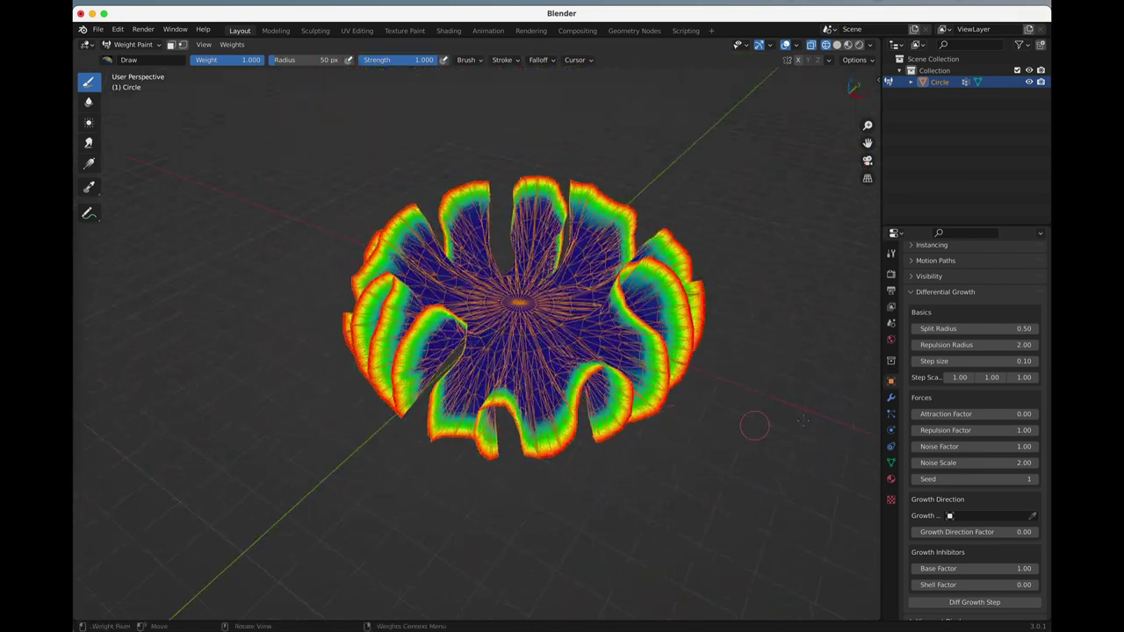
Step: Set the Noise Scale to 8 and the Split Radius to 0.25
{"action": "left_click", "coordinate": [995, 465]}
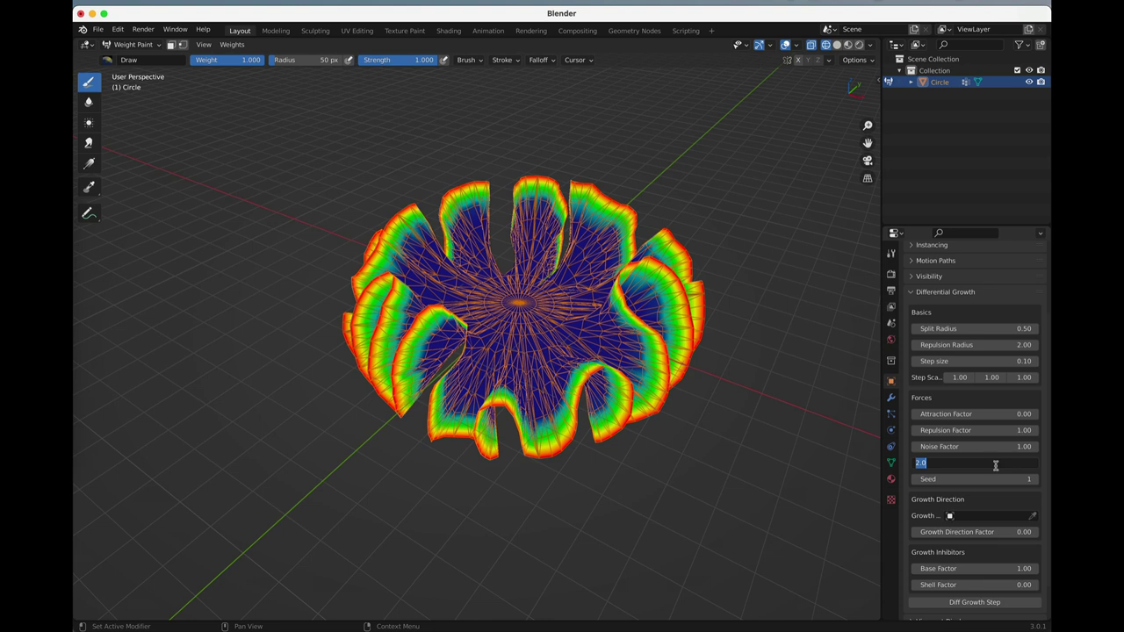
{"action": "left_click", "coordinate": [1027, 328]}
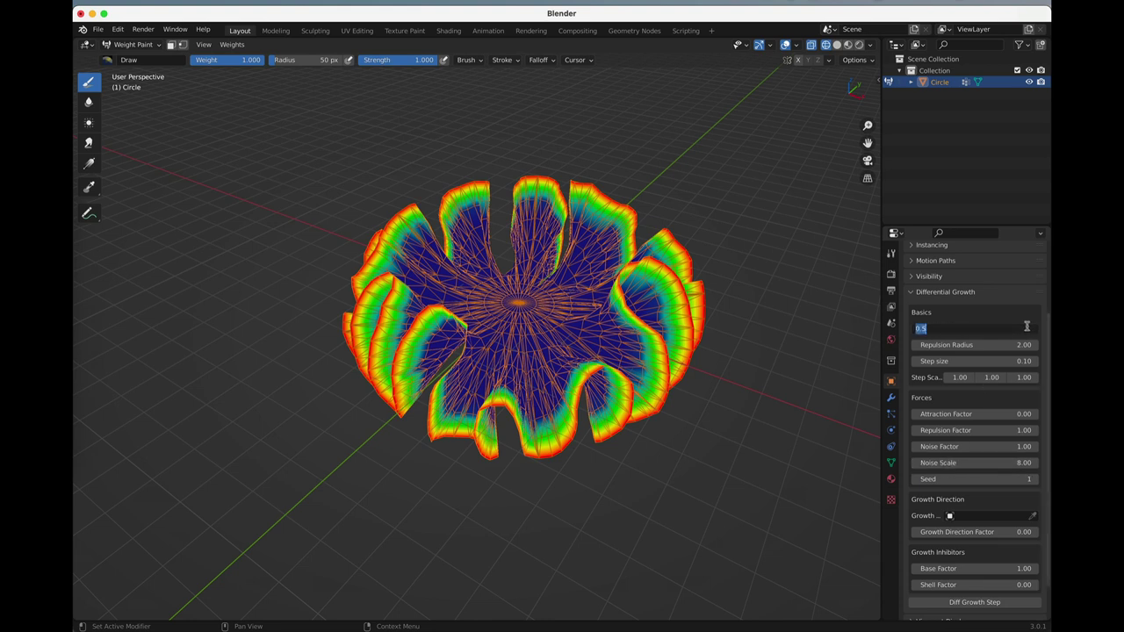
{"action": "type", "text": "0.3"}
{"action": "key", "text": "Return"}
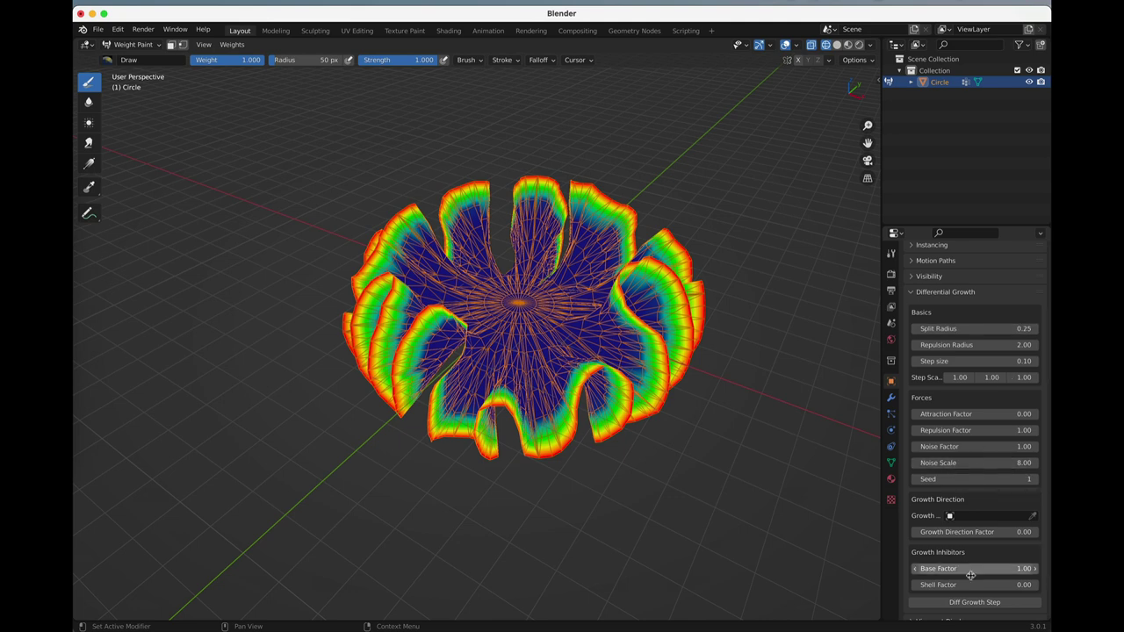
Step: Run about four Diff Growth Steps on the ruffled mesh and inspect its folds from other angles
{"action": "left_click", "coordinate": [969, 603]}
{"action": "left_click", "coordinate": [970, 603]}
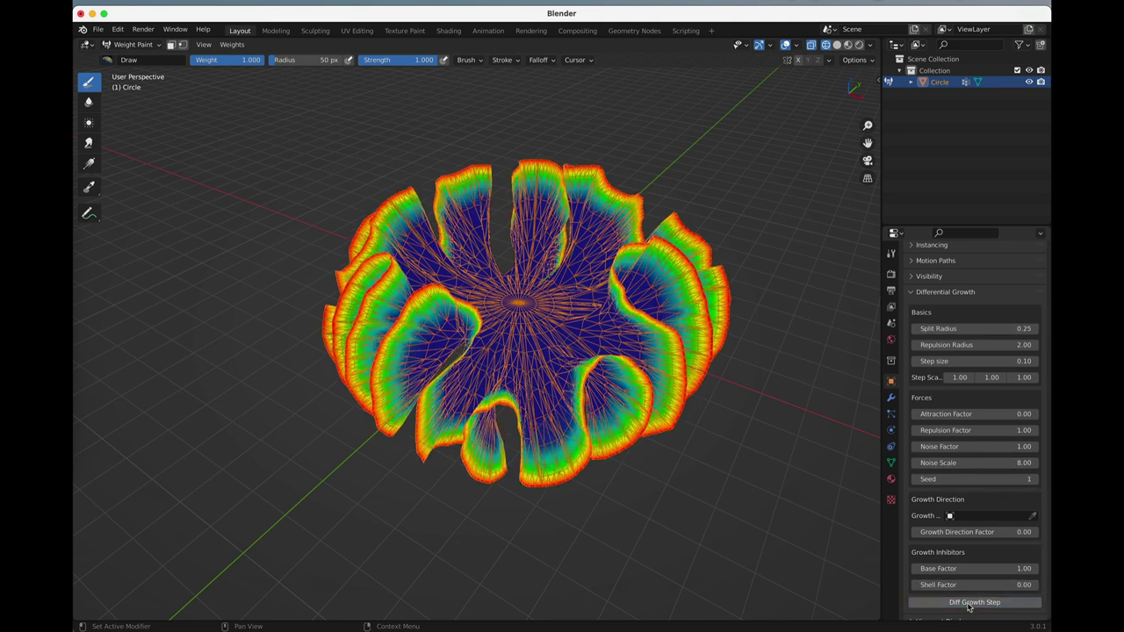
{"action": "left_click", "coordinate": [970, 603]}
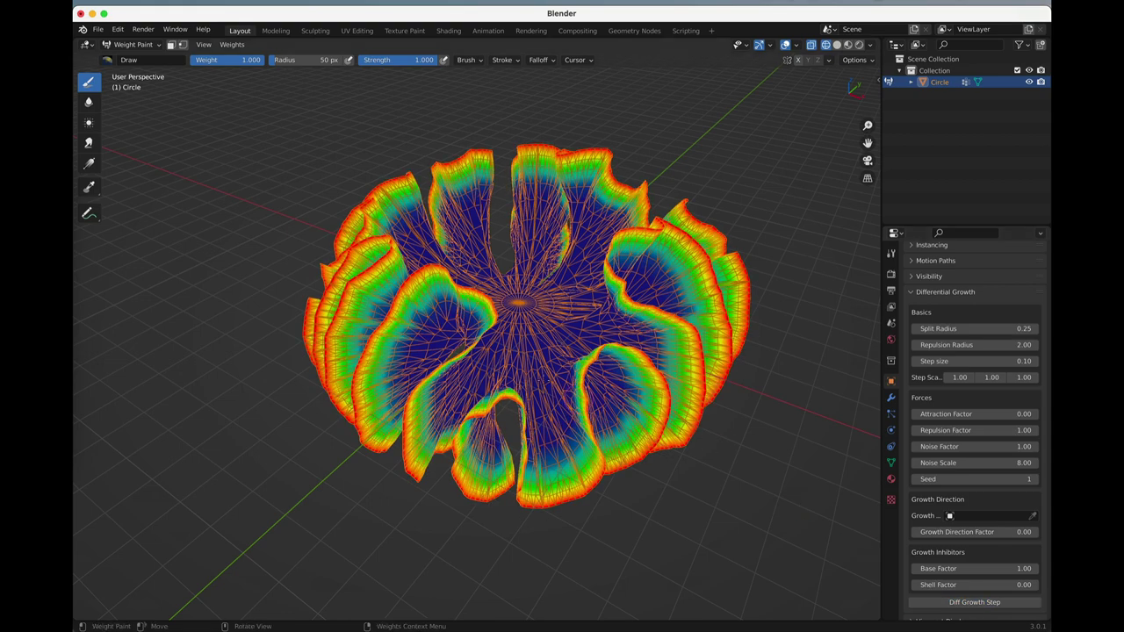
{"action": "middle_click_drag", "start_coordinate": [537, 379], "coordinate": [720, 413]}
{"action": "left_click", "coordinate": [948, 604]}
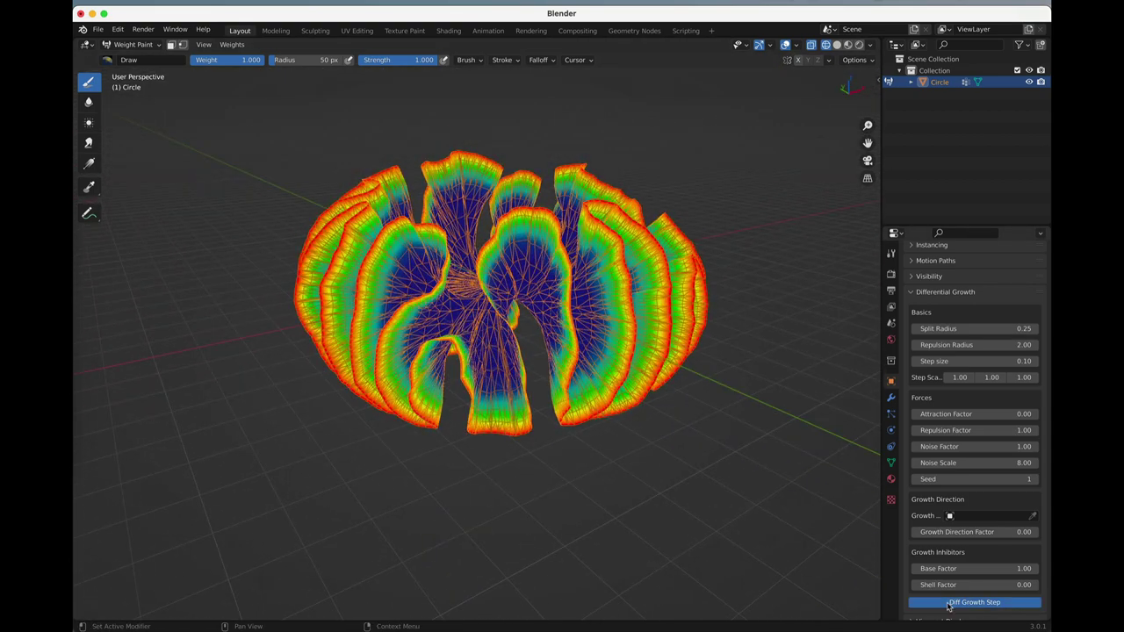
{"action": "middle_click_drag", "start_coordinate": [474, 372], "coordinate": [481, 457]}
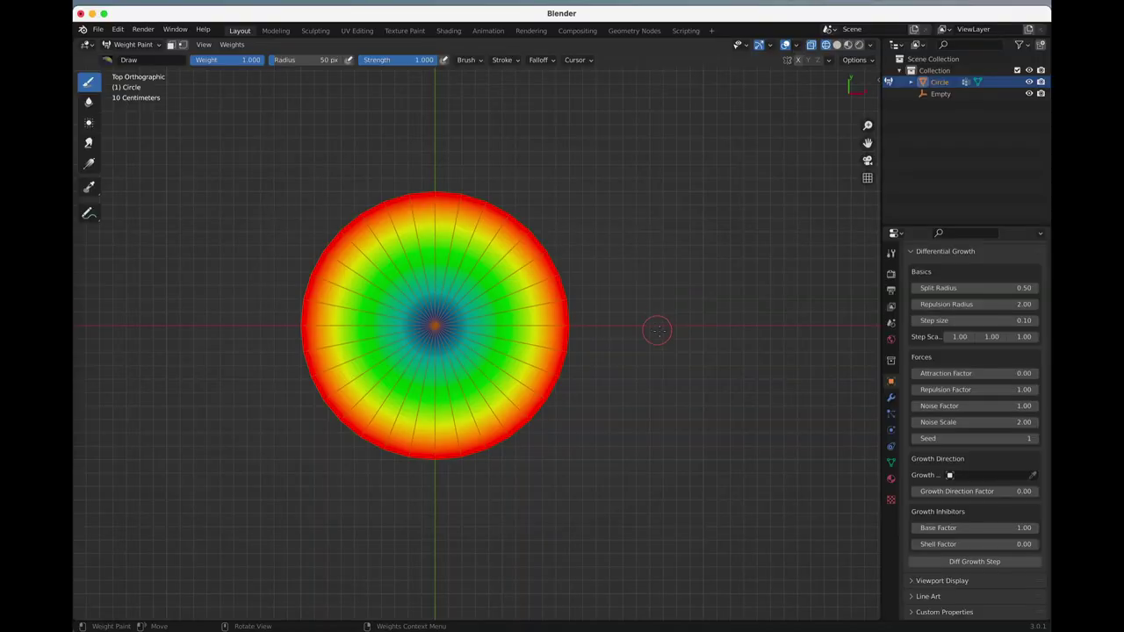
Step: Set the Growth Direction Factor to 10, run several Diff Growth Steps on the circle, and inspect the bowl shape in perspective
{"action": "middle_click_drag", "start_coordinate": [632, 369], "coordinate": [652, 421]}
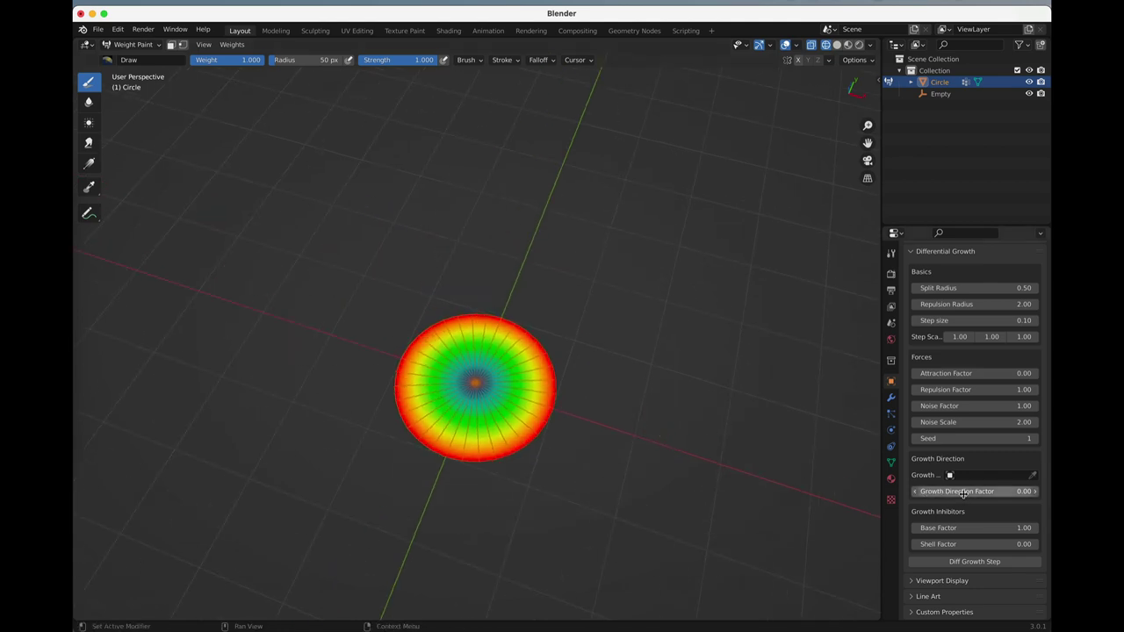
{"action": "middle_click_drag", "start_coordinate": [674, 503], "coordinate": [634, 439]}
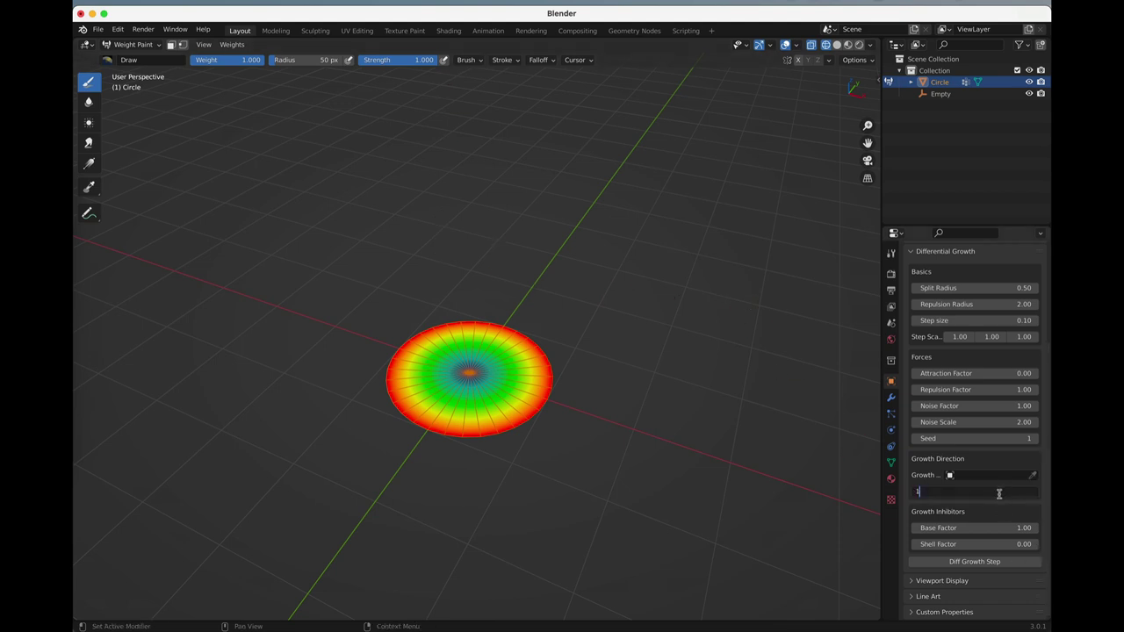
{"action": "key", "text": "Return"}
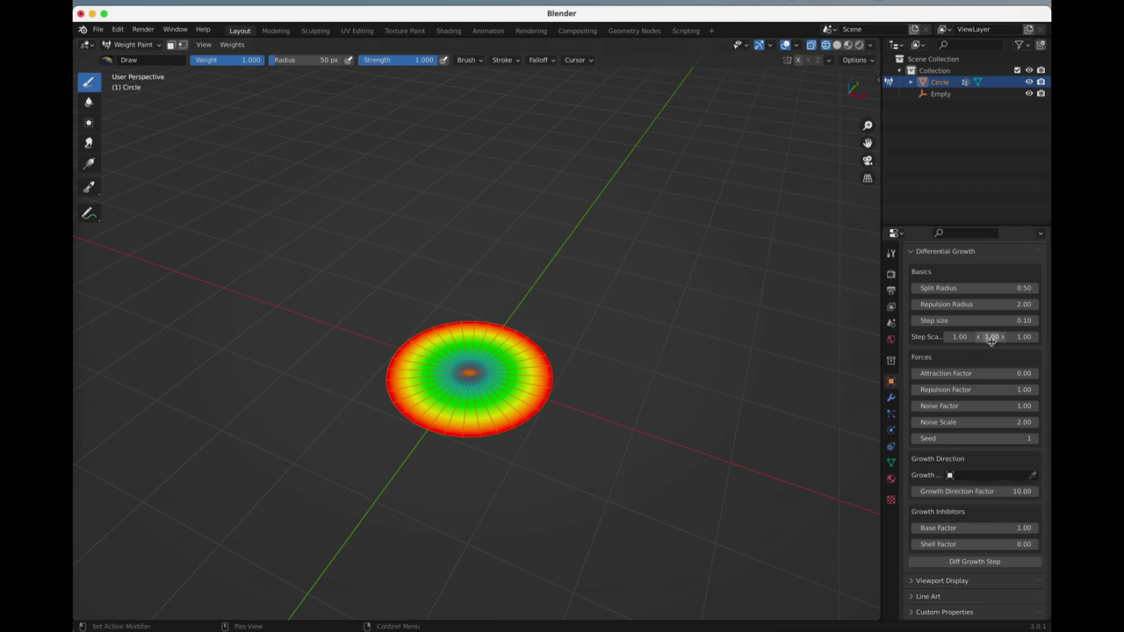
{"action": "left_click", "coordinate": [988, 564]}
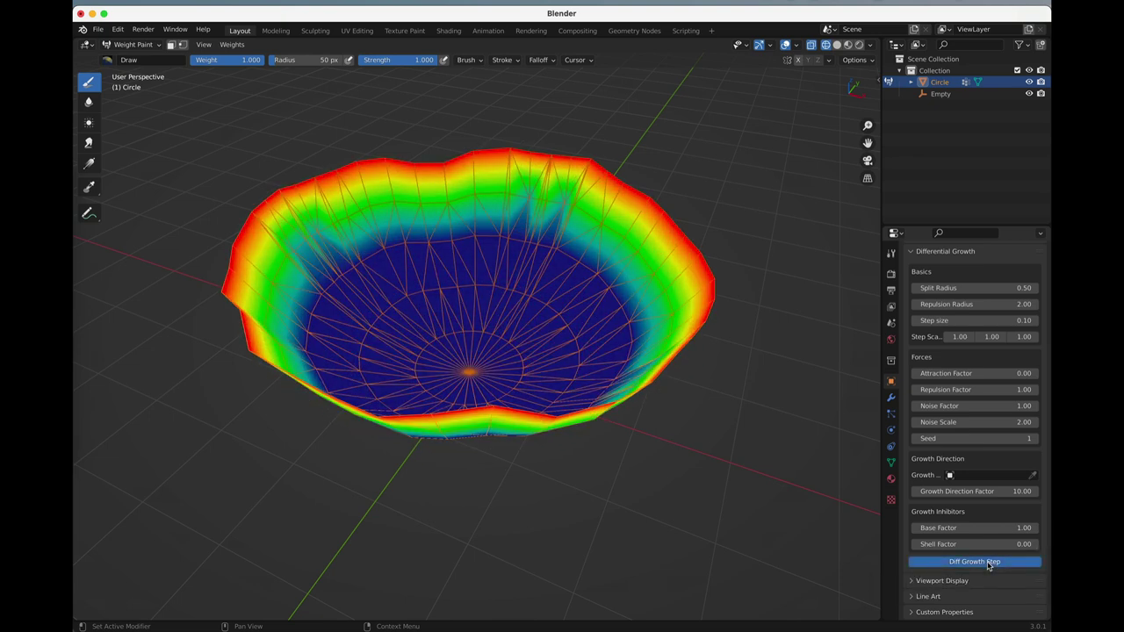
{"action": "scroll", "coordinate": [436, 437], "scroll_direction": "down", "scroll_amount": 5}
{"action": "middle_click_drag", "start_coordinate": [437, 437], "coordinate": [510, 390]}
{"action": "left_click", "coordinate": [955, 566]}
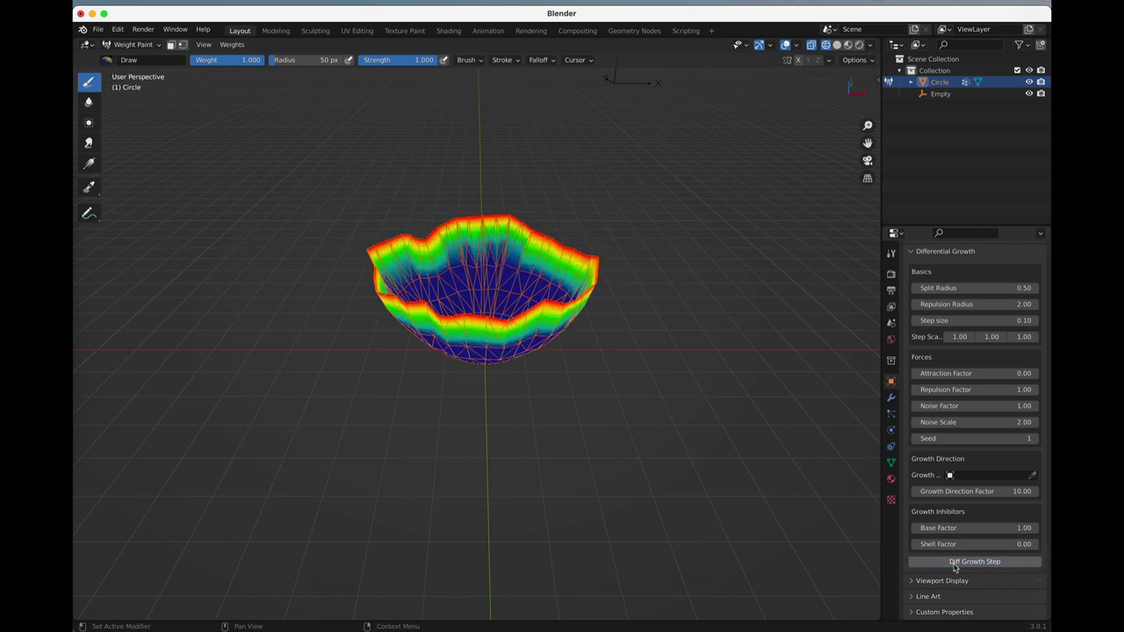
{"action": "mouse_move", "coordinate": [811, 519]}
{"action": "middle_mouse_down"}
{"action": "mouse_move", "coordinate": [586, 498]}
{"action": "mouse_move", "coordinate": [571, 479]}
{"action": "mouse_move", "coordinate": [606, 527]}
{"action": "mouse_move", "coordinate": [667, 501]}
{"action": "middle_mouse_up"}
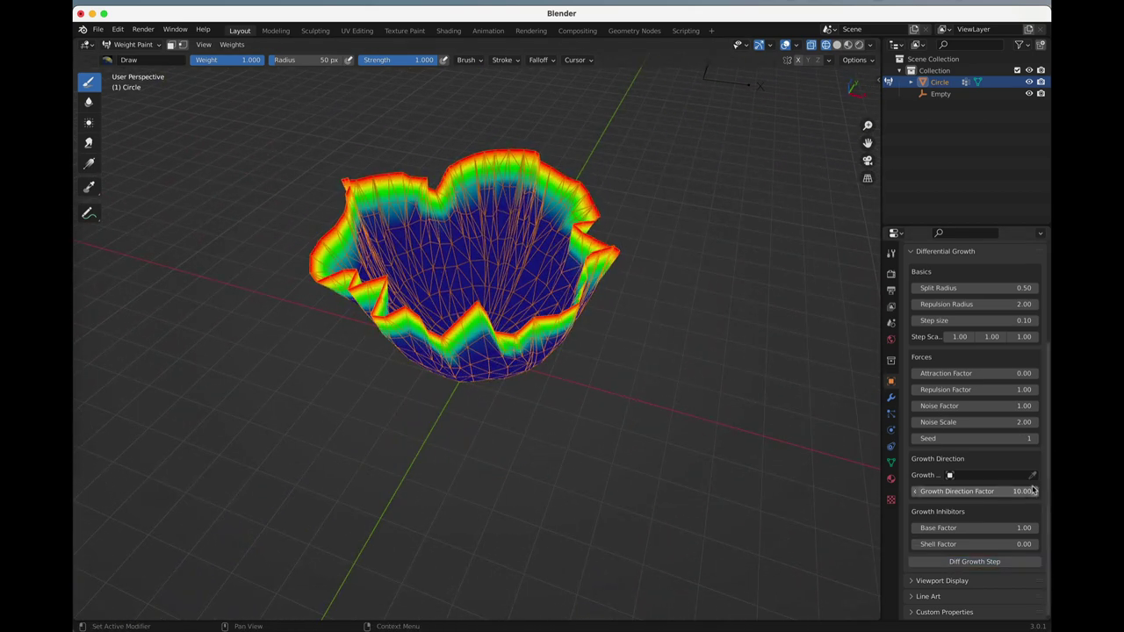
Step: Set the Growth Direction Factor to -10 and run several Diff Growth Steps to curl the bowl's rim downward
{"action": "type", "text": "0"}
{"action": "key", "text": "Return"}
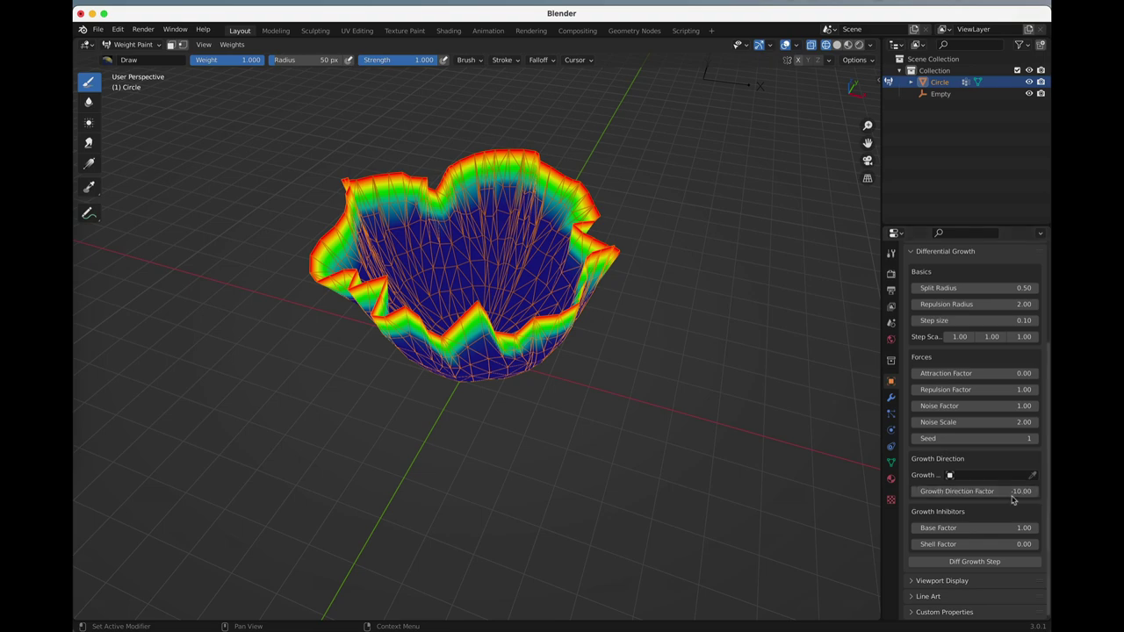
{"action": "left_click", "coordinate": [995, 563]}
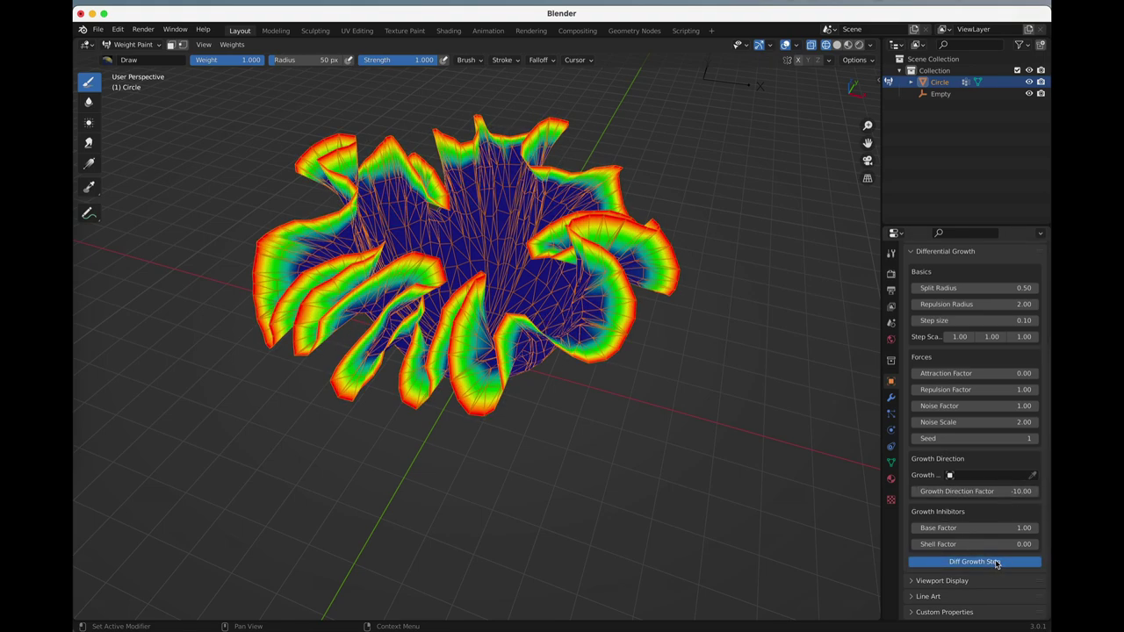
{"action": "mouse_move", "coordinate": [685, 500]}
{"action": "middle_mouse_down"}
{"action": "mouse_move", "coordinate": [648, 487]}
{"action": "mouse_move", "coordinate": [728, 431]}
{"action": "mouse_move", "coordinate": [715, 514]}
{"action": "mouse_move", "coordinate": [615, 550]}
{"action": "mouse_move", "coordinate": [599, 535]}
{"action": "middle_mouse_up"}
Step: Undo the growth made with the negative direction factor, along with the change of the factor to -10
{"action": "key", "text": "ctrl+z"}
{"action": "key", "text": "ctrl+z"}
{"action": "key", "text": "ctrl+z"}
{"action": "key", "text": "ctrl+z"}
{"action": "key", "text": "ctrl+z"}
{"action": "key", "text": "ctrl+z"}
{"action": "key", "text": "ctrl+z"}
{"action": "key", "text": "ctrl+z"}
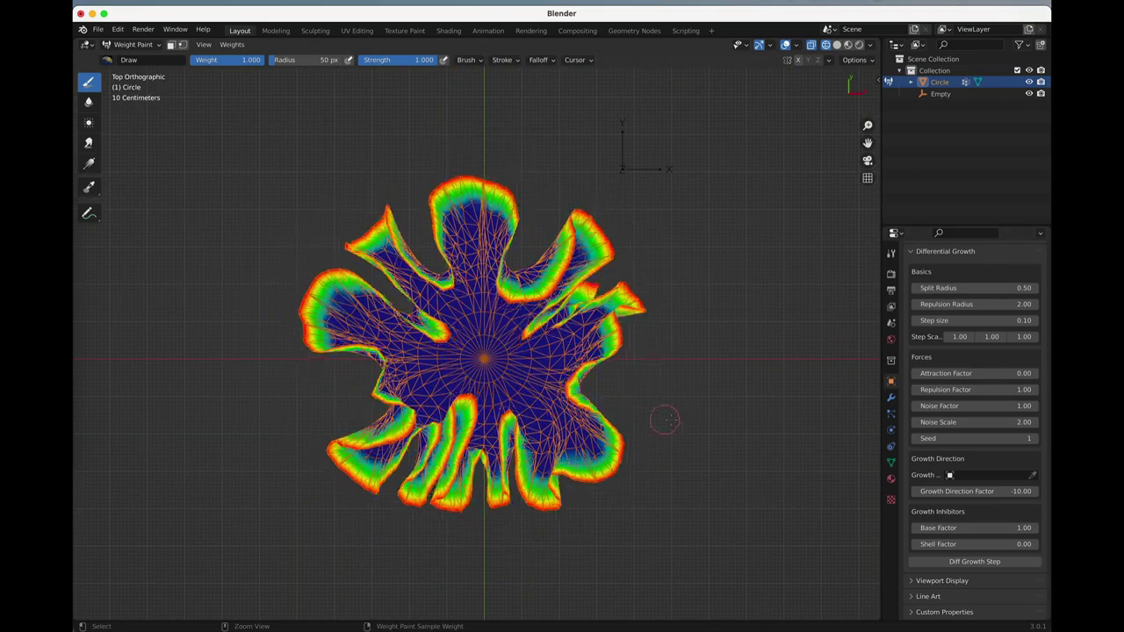
{"action": "key", "text": "ctrl+z"}
{"action": "key", "text": "ctrl+z"}
{"action": "key", "text": "ctrl+z"}
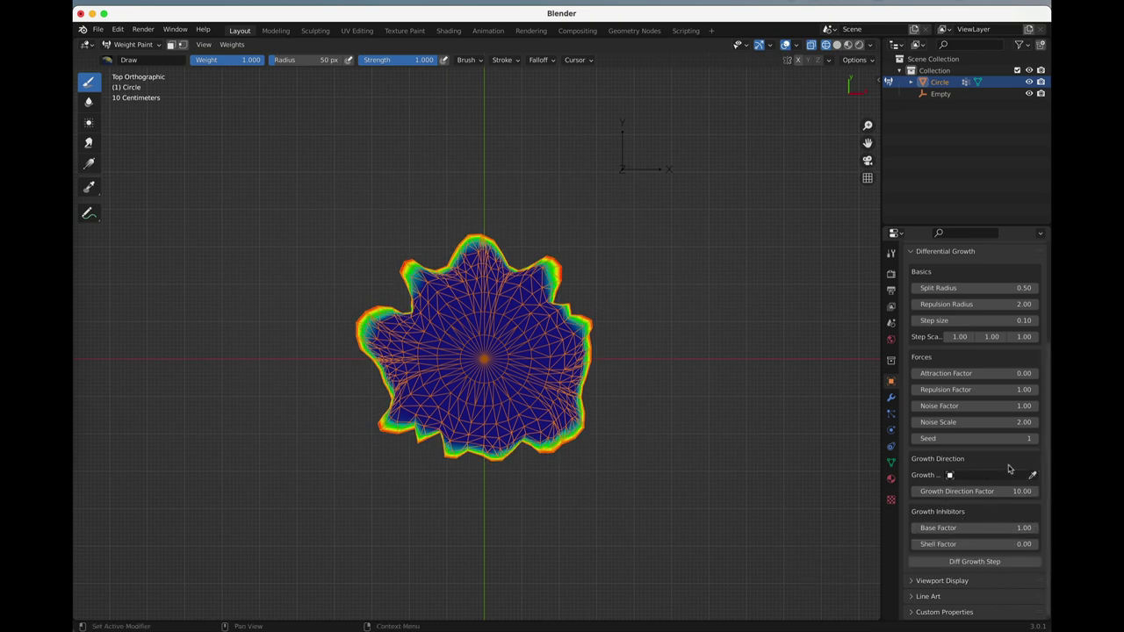
Step: Check the bowl in perspective and from the top, and undo further Diff Growth Steps back to a nearly circular disc
{"action": "middle_click_drag", "start_coordinate": [717, 312], "coordinate": [660, 218]}
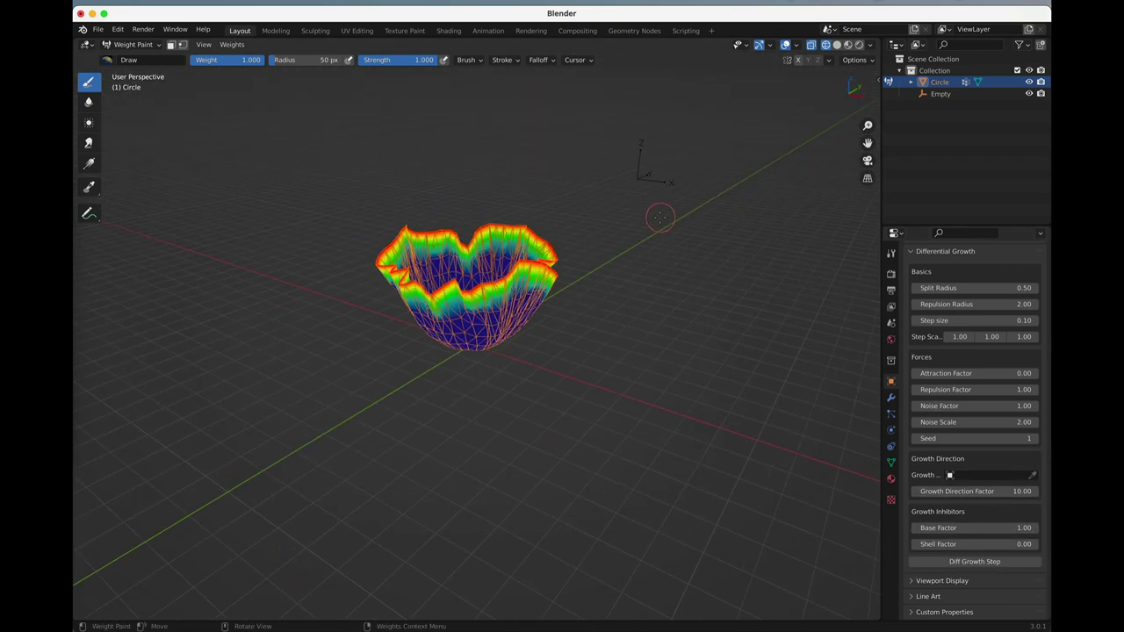
{"action": "key", "text": "KP_7"}
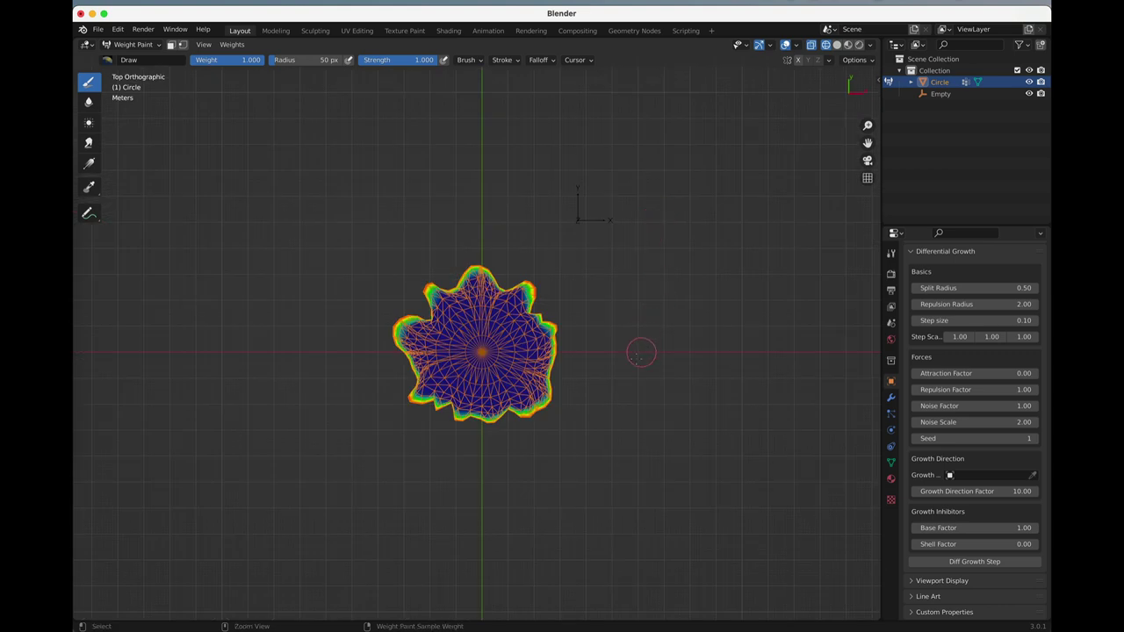
{"action": "key", "text": "super+z"}
{"action": "key", "text": "super+z"}
{"action": "key", "text": "super+z"}
{"action": "key", "text": "super+z"}
{"action": "key", "text": "super+z"}
{"action": "key", "text": "super+z"}
{"action": "key", "text": "super+z"}
{"action": "key", "text": "super+z"}
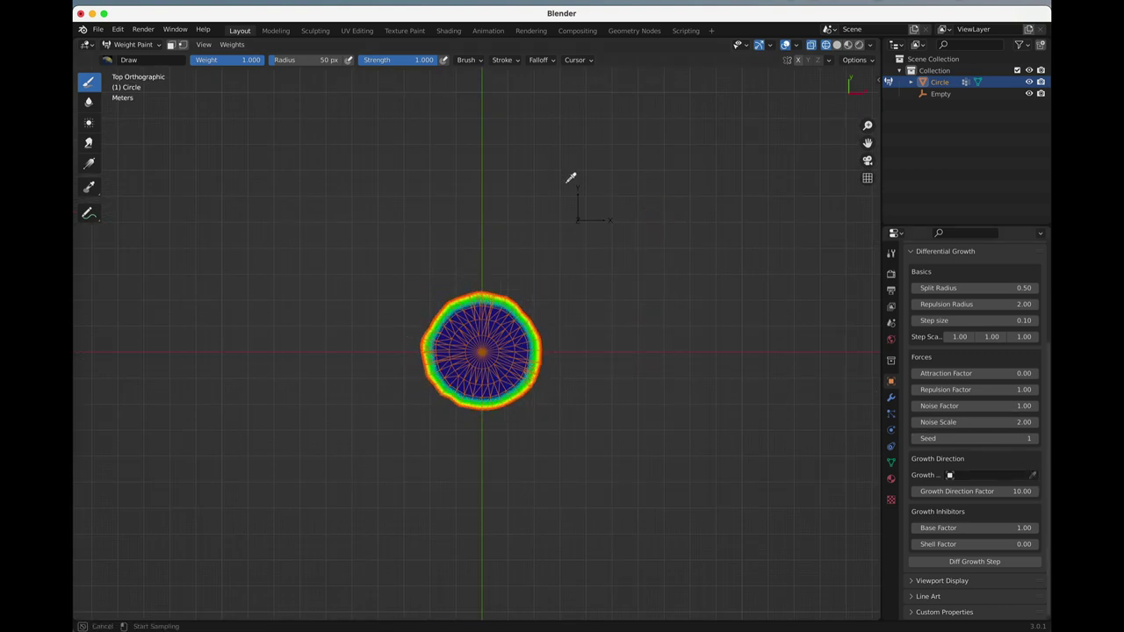
Step: Pick the Empty as the growth direction object and run about eight Diff Growth Steps on the disc
{"action": "left_click", "coordinate": [582, 213]}
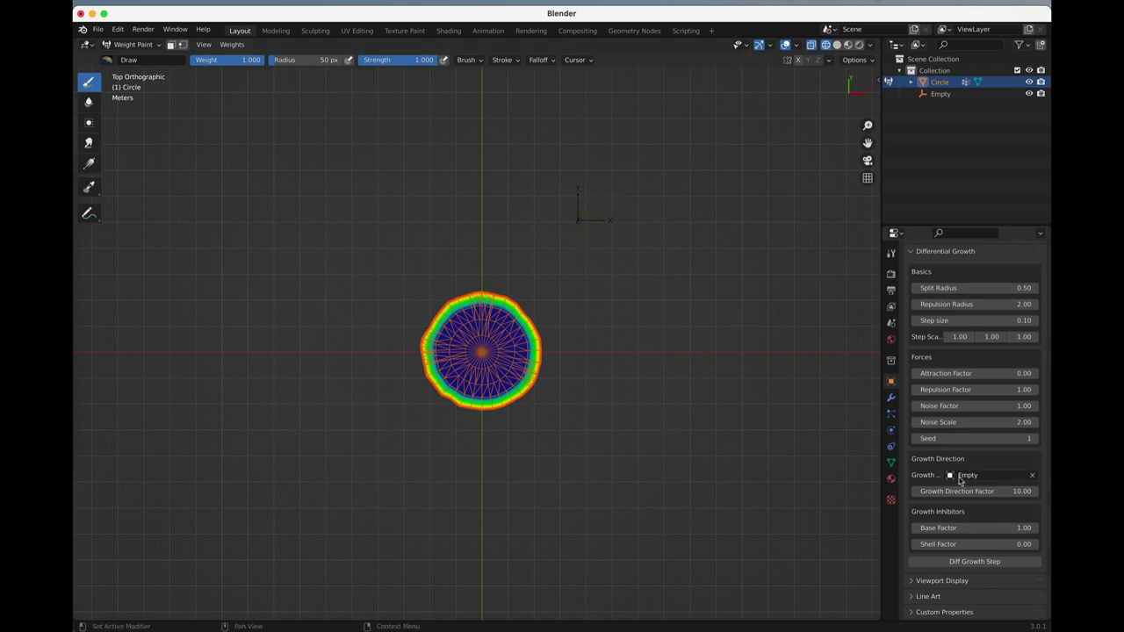
{"action": "left_click", "coordinate": [990, 566]}
{"action": "left_click", "coordinate": [990, 567]}
{"action": "left_click", "coordinate": [991, 566]}
{"action": "left_click", "coordinate": [991, 567]}
{"action": "left_click", "coordinate": [992, 566]}
{"action": "left_click", "coordinate": [991, 567]}
{"action": "left_click", "coordinate": [993, 567]}
{"action": "left_click", "coordinate": [992, 566]}
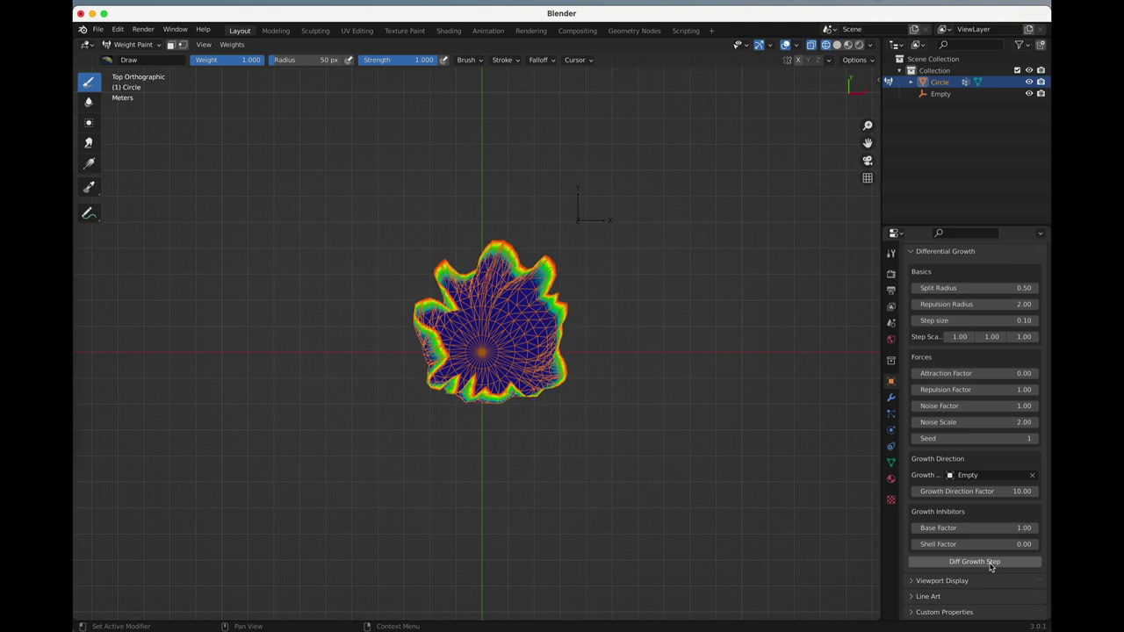
Step: Run about five more Diff Growth Steps toward the Empty and inspect the leaning mesh in perspective
{"action": "left_click", "coordinate": [992, 567]}
{"action": "left_click", "coordinate": [991, 567]}
{"action": "left_click", "coordinate": [991, 566]}
{"action": "left_click", "coordinate": [992, 566]}
{"action": "left_click", "coordinate": [991, 567]}
{"action": "middle_click_drag", "start_coordinate": [666, 373], "coordinate": [628, 275]}
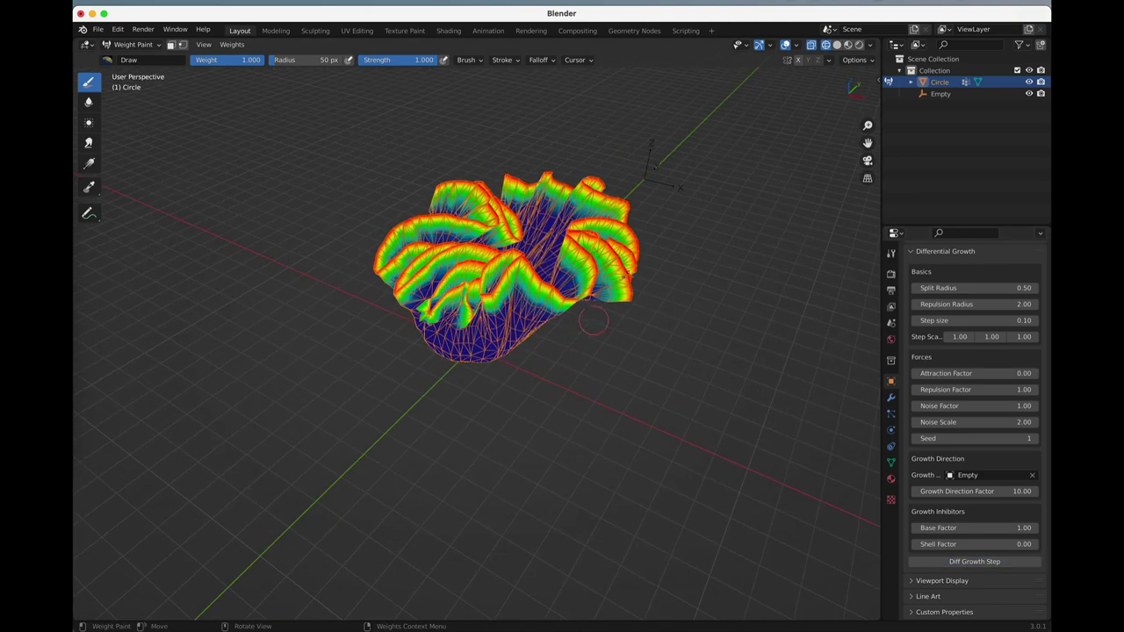
{"action": "middle_click_drag", "start_coordinate": [593, 322], "coordinate": [647, 338]}
{"action": "key", "text": "KP_5"}
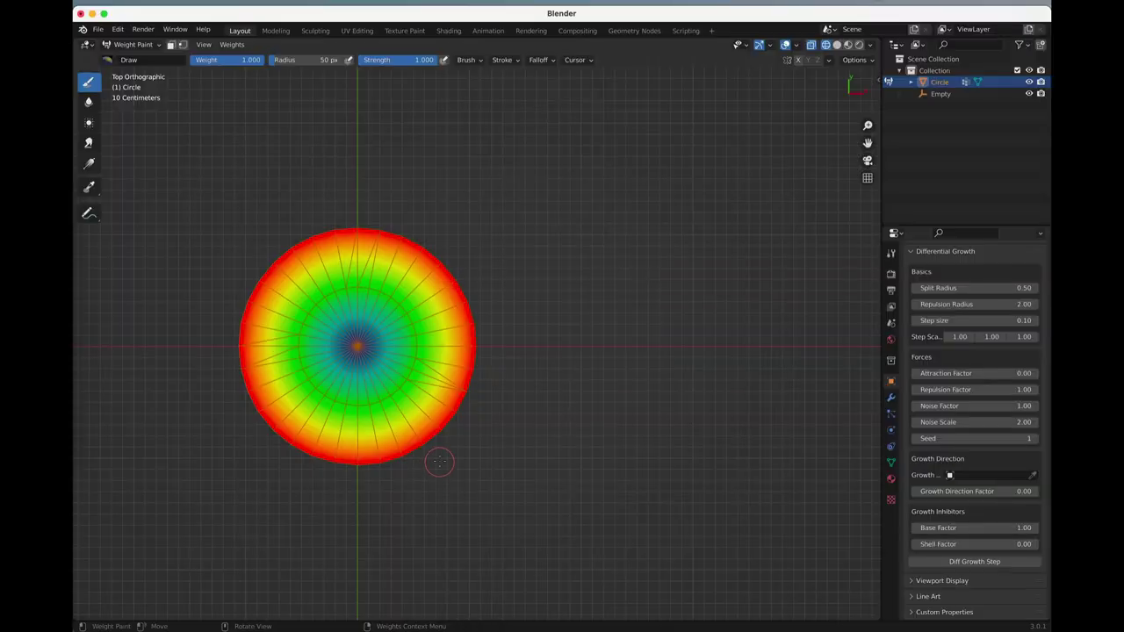
Step: Run about six Diff Growth Steps on the restored circle in top view
{"action": "middle_click_drag", "start_coordinate": [437, 466], "coordinate": [568, 473], "text": "shift"}
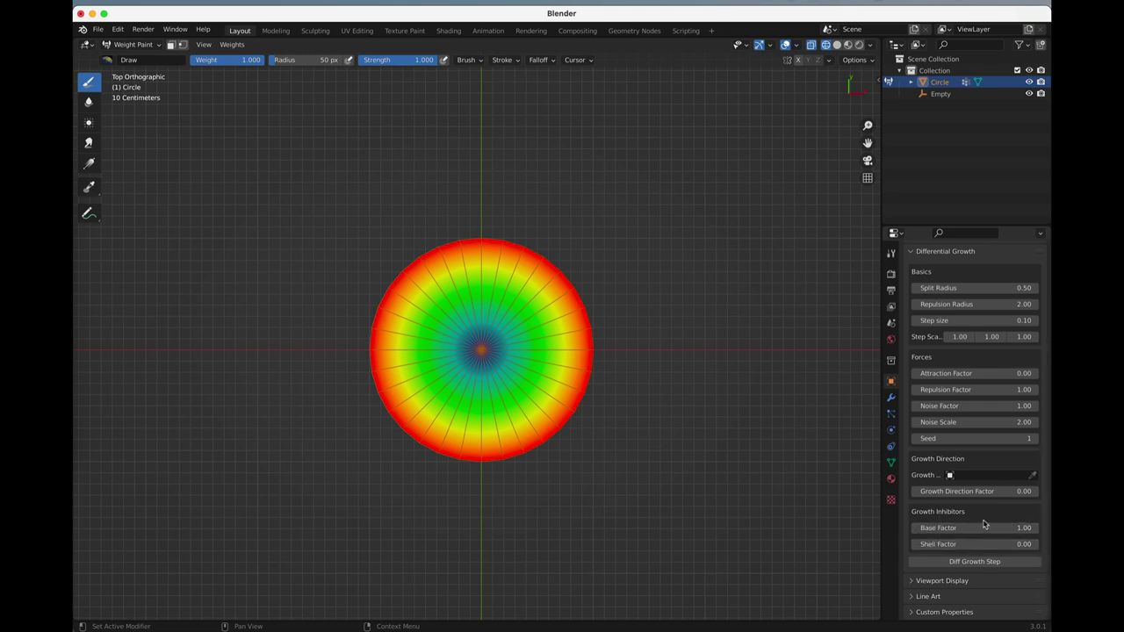
{"action": "left_click", "coordinate": [985, 562]}
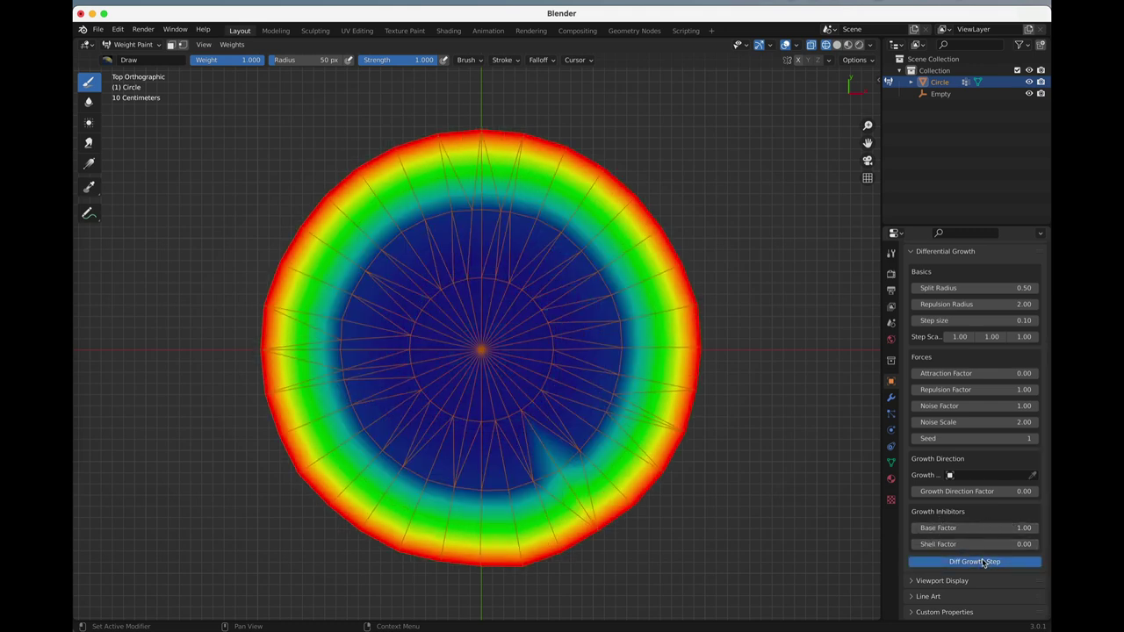
{"action": "left_click", "coordinate": [984, 563]}
{"action": "left_click", "coordinate": [985, 562]}
{"action": "left_click", "coordinate": [985, 562]}
{"action": "left_click", "coordinate": [984, 562]}
{"action": "left_click", "coordinate": [984, 562]}
{"action": "scroll", "coordinate": [738, 430], "scroll_direction": "down", "scroll_amount": 3}
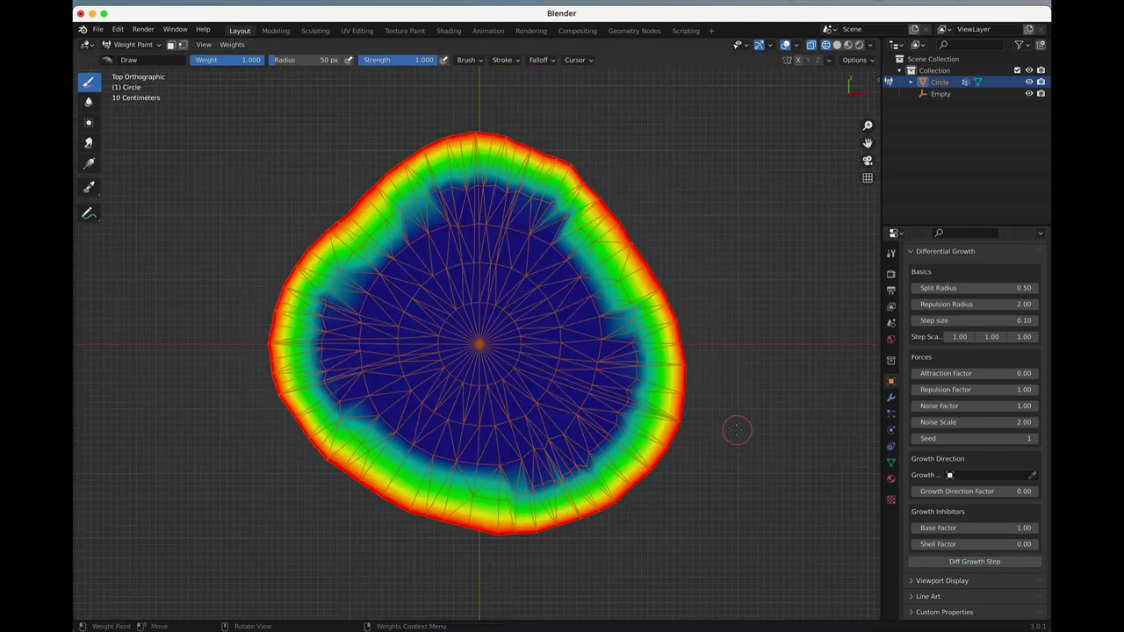
Step: Run another Diff Growth Step and inspect the mesh's wavy rim from the side, in perspective and from the top
{"action": "left_click", "coordinate": [977, 562]}
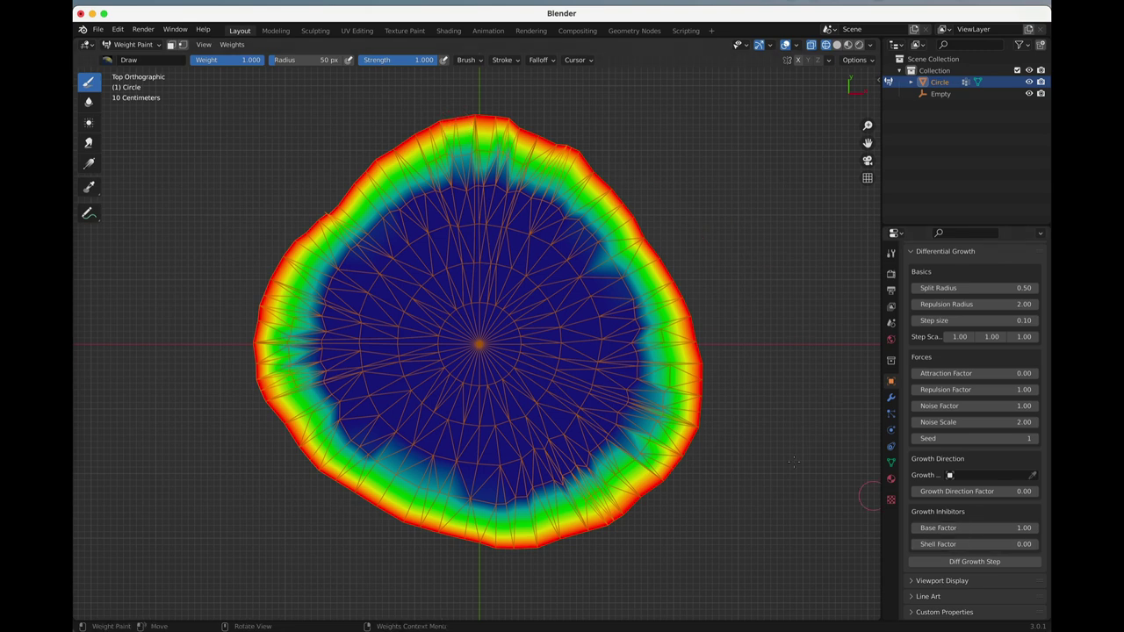
{"action": "middle_click_drag", "start_coordinate": [719, 458], "coordinate": [377, 422]}
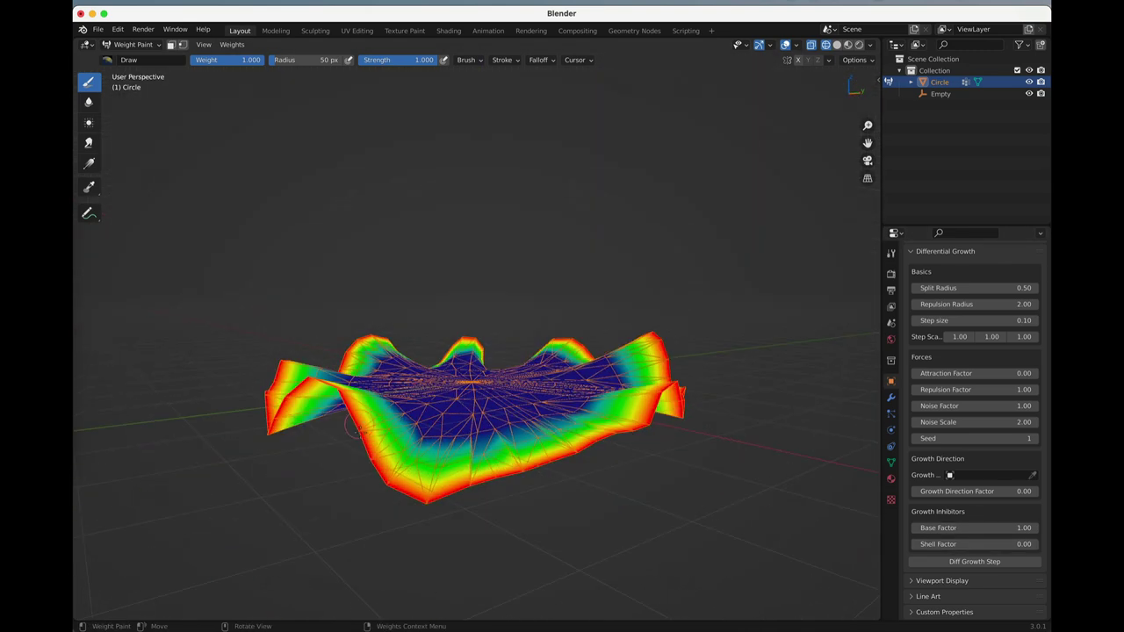
{"action": "middle_click_drag", "start_coordinate": [577, 475], "coordinate": [606, 272]}
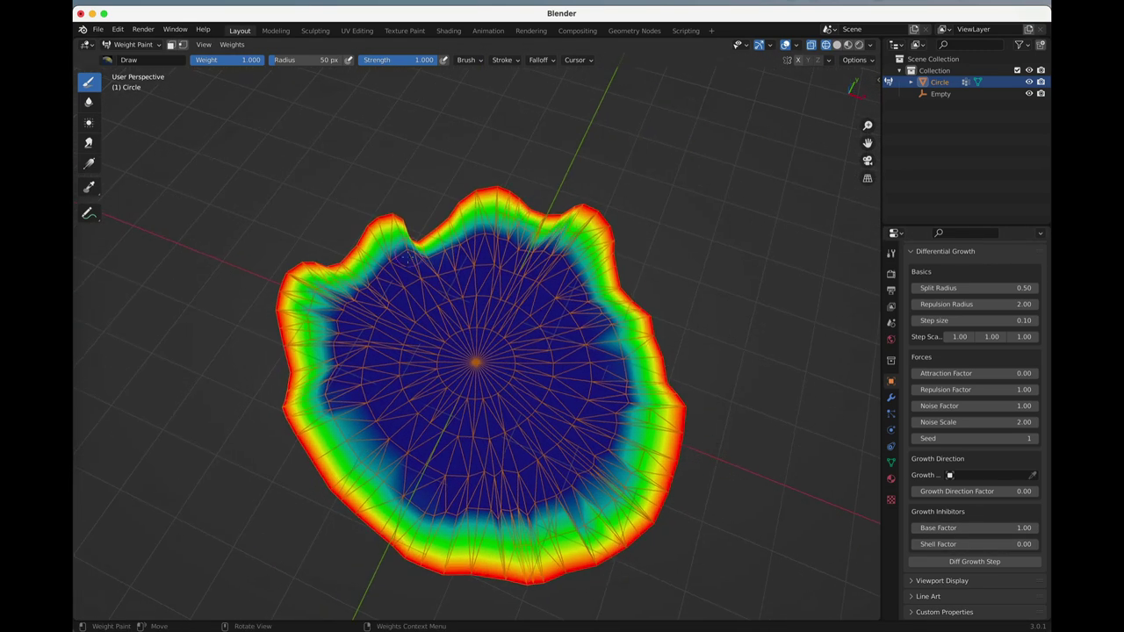
{"action": "key", "text": "KP_7"}
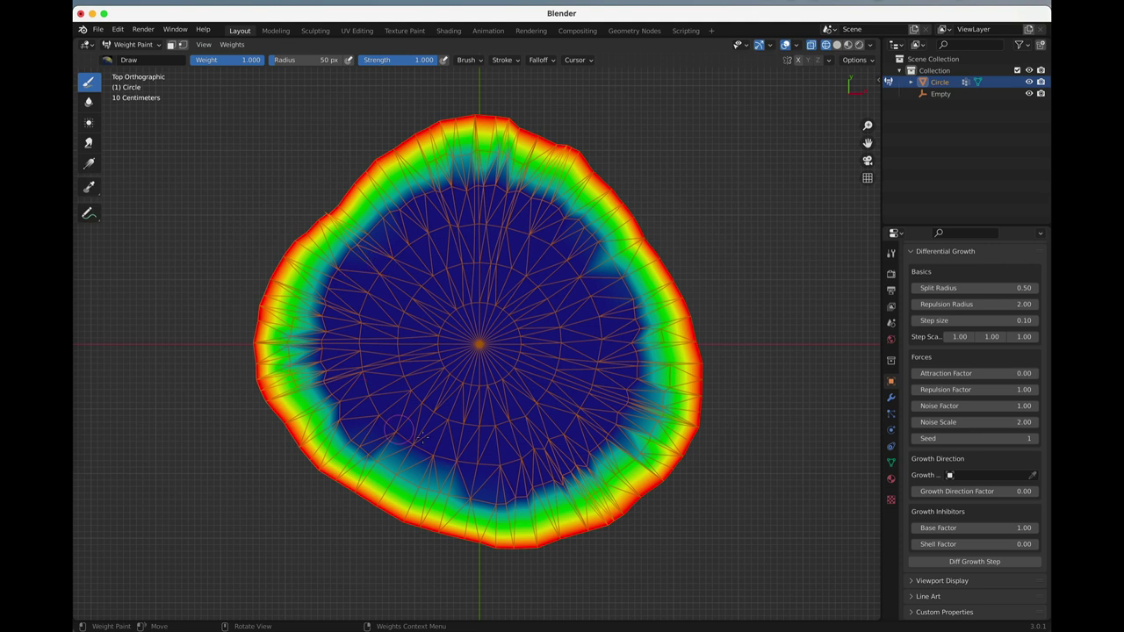
Step: Set the Base Factor growth inhibitor to 0, run several Diff Growth Steps, and inspect the petal-like folds from several angles
{"action": "double_click", "coordinate": [961, 529]}
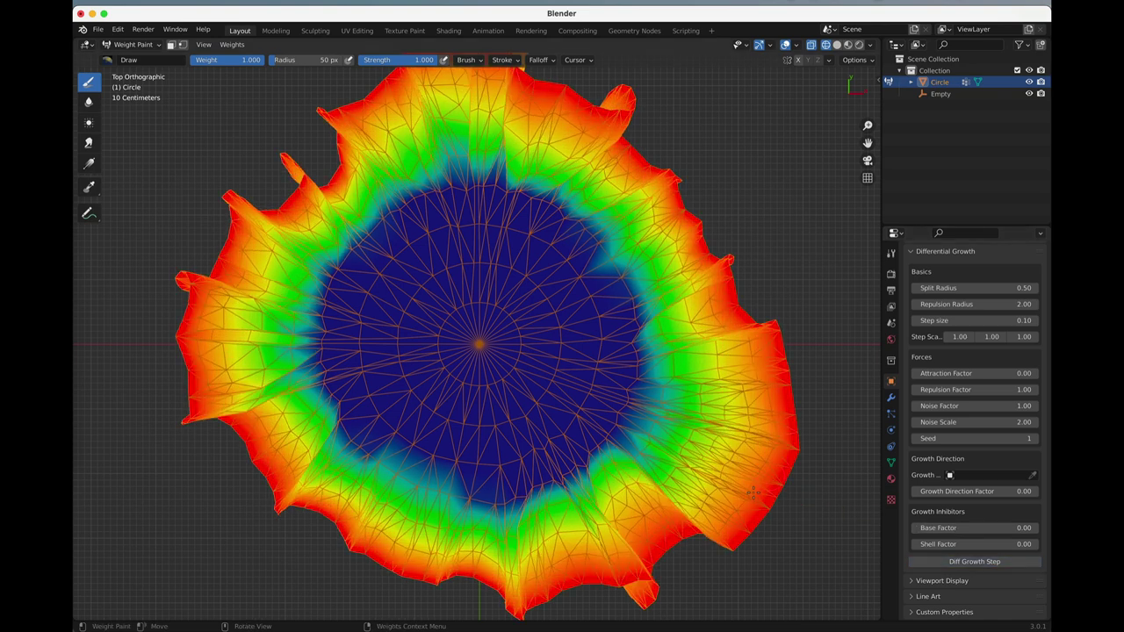
{"action": "scroll", "coordinate": [668, 494], "scroll_direction": "down", "scroll_amount": 2}
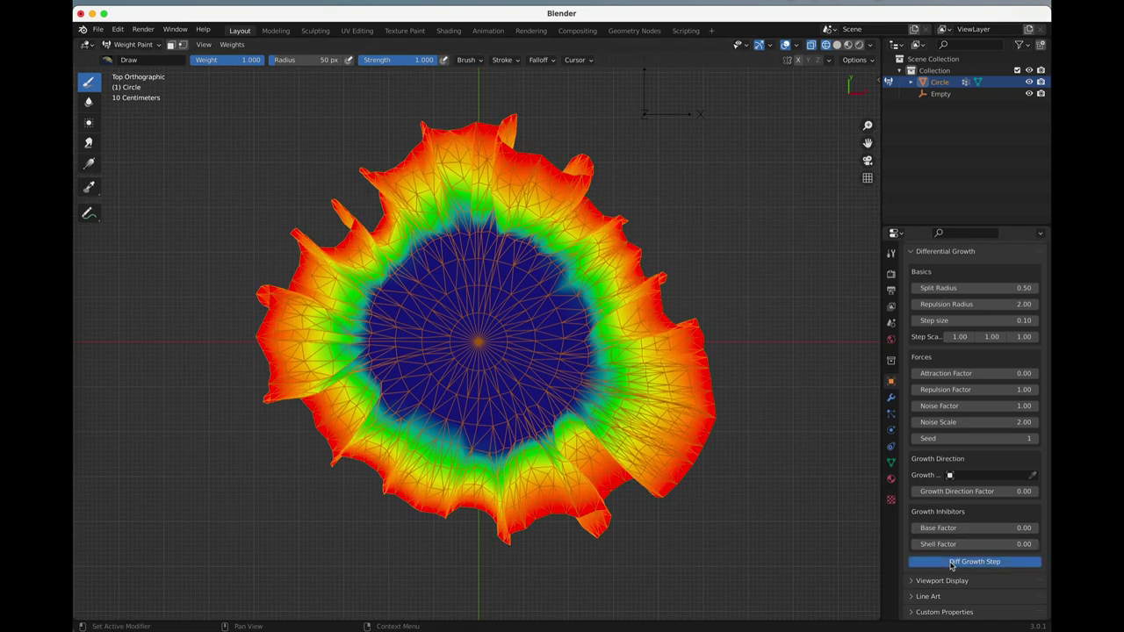
{"action": "mouse_move", "coordinate": [360, 386]}
{"action": "middle_mouse_down"}
{"action": "mouse_move", "coordinate": [250, 382]}
{"action": "mouse_move", "coordinate": [376, 372]}
{"action": "middle_mouse_up"}
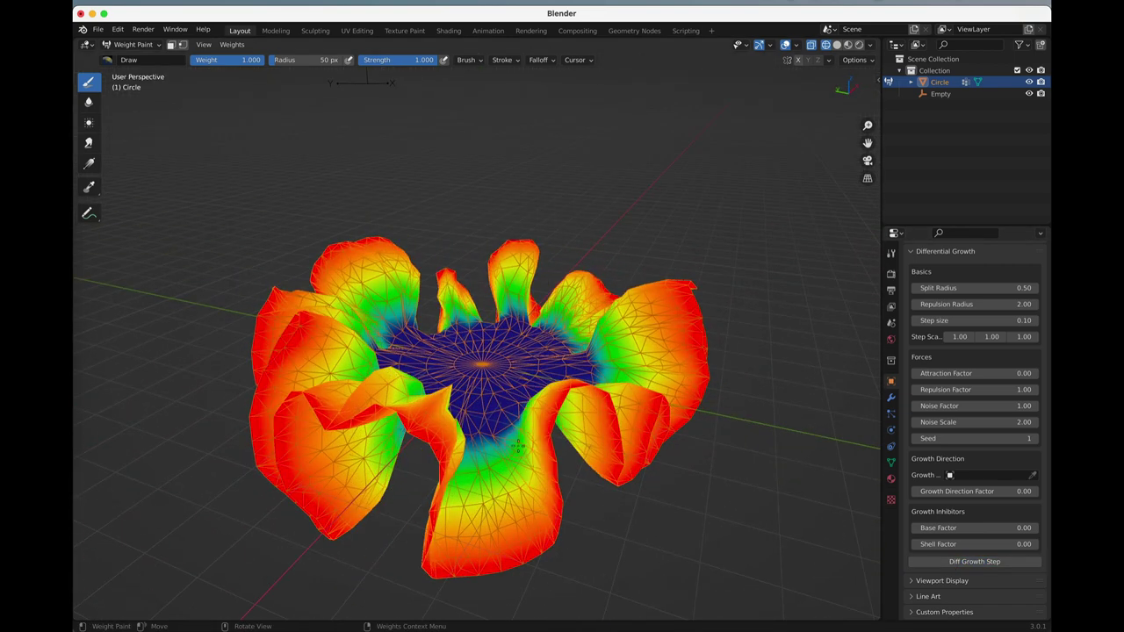
{"action": "middle_click_drag", "start_coordinate": [525, 408], "coordinate": [303, 381]}
{"action": "middle_click_drag", "start_coordinate": [392, 373], "coordinate": [844, 421]}
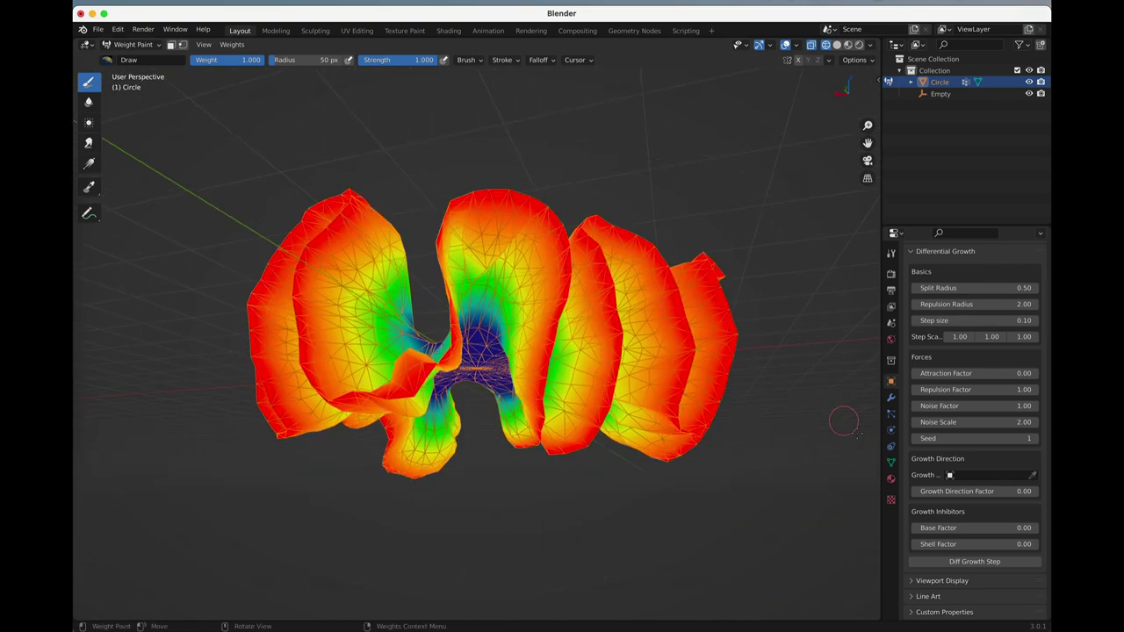
{"action": "left_click", "coordinate": [993, 566]}
{"action": "middle_click_drag", "start_coordinate": [569, 396], "coordinate": [410, 499]}
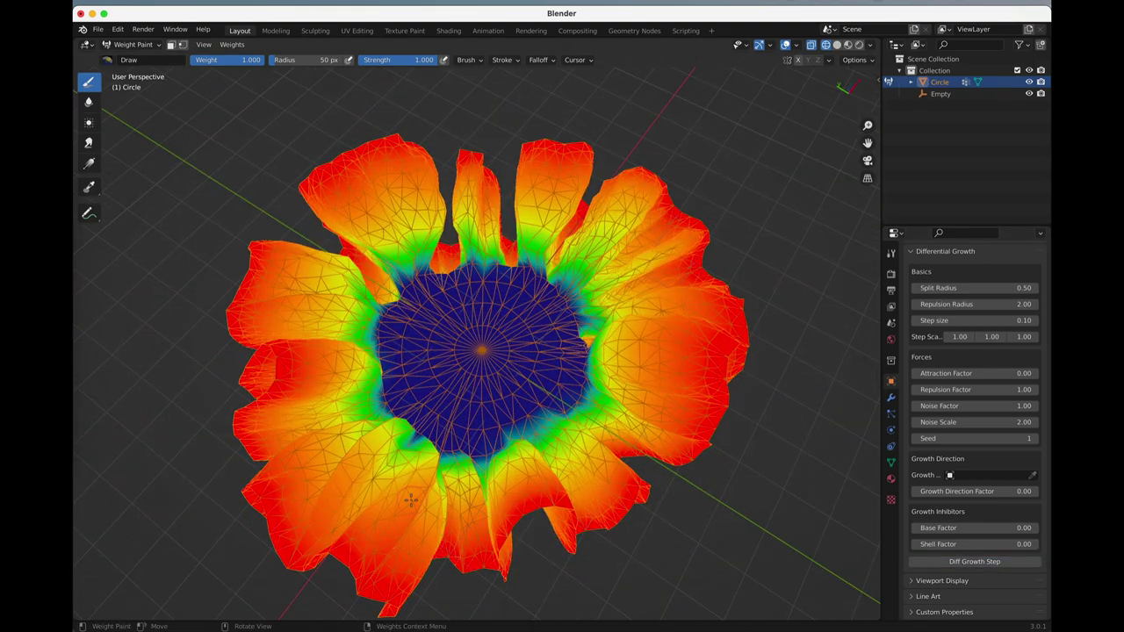
Step: Undo the Base Factor change and the growth steps back to a small disc in top view
{"action": "key", "text": "KP_7"}
{"action": "scroll", "coordinate": [514, 465], "scroll_direction": "down", "scroll_amount": 3}
{"action": "key", "text": "ctrl+z"}
{"action": "key", "text": "ctrl+z"}
{"action": "key", "text": "ctrl+z"}
{"action": "key", "text": "ctrl+z"}
{"action": "scroll", "coordinate": [565, 407], "scroll_direction": "up", "scroll_amount": 3}
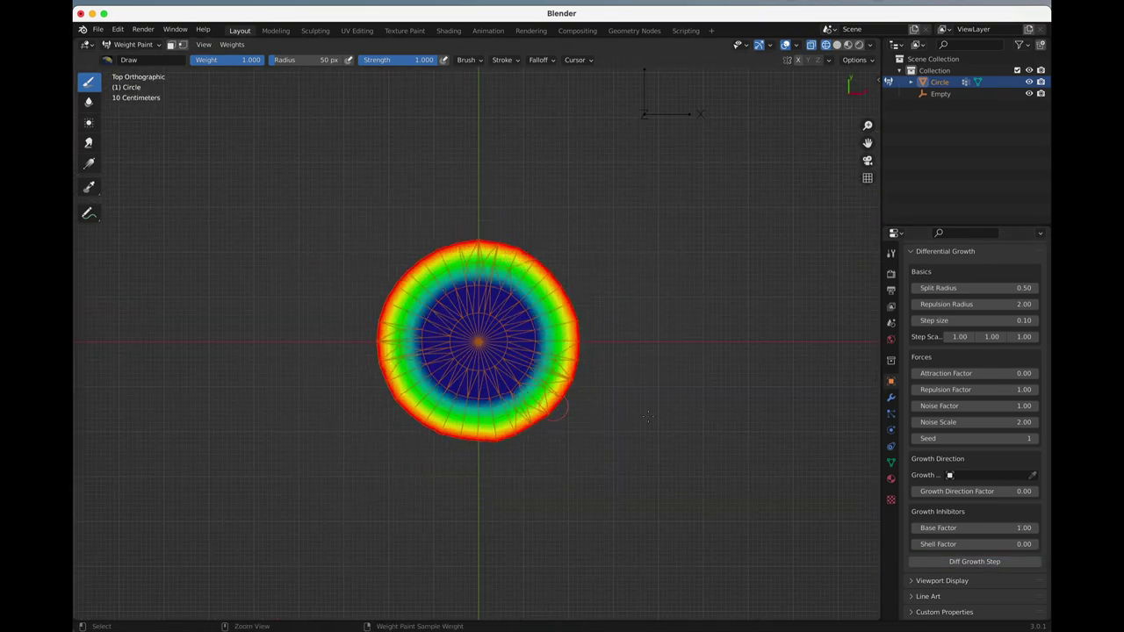
{"action": "key", "text": "ctrl+z"}
{"action": "key", "text": "ctrl+z"}
{"action": "key", "text": "ctrl+z"}
{"action": "key", "text": "ctrl+z"}
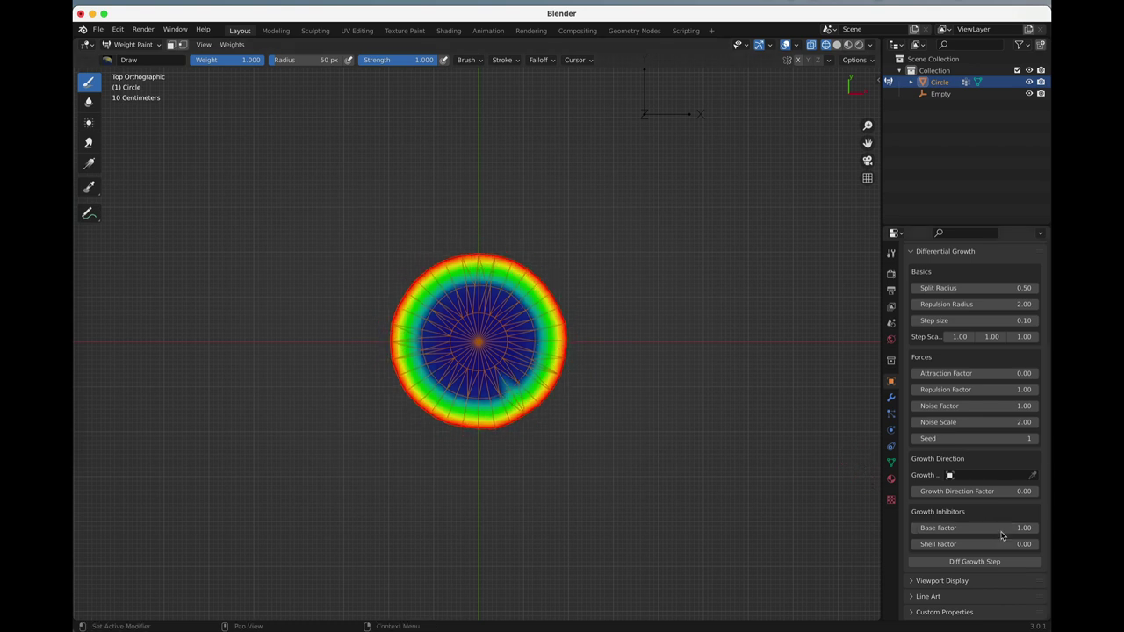
Step: Run about six Diff Growth Steps on the small disc with the Base Factor at 1
{"action": "left_click", "coordinate": [988, 562]}
{"action": "left_click", "coordinate": [988, 562]}
{"action": "left_click", "coordinate": [989, 562]}
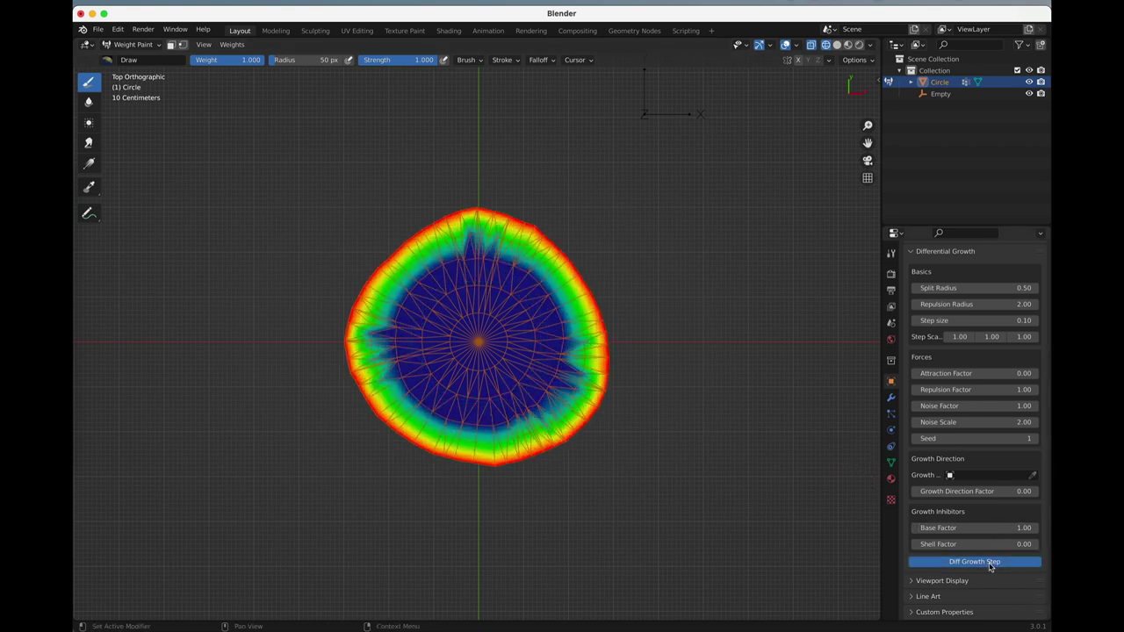
{"action": "left_click", "coordinate": [989, 562]}
{"action": "left_click", "coordinate": [990, 564]}
{"action": "left_click", "coordinate": [990, 563]}
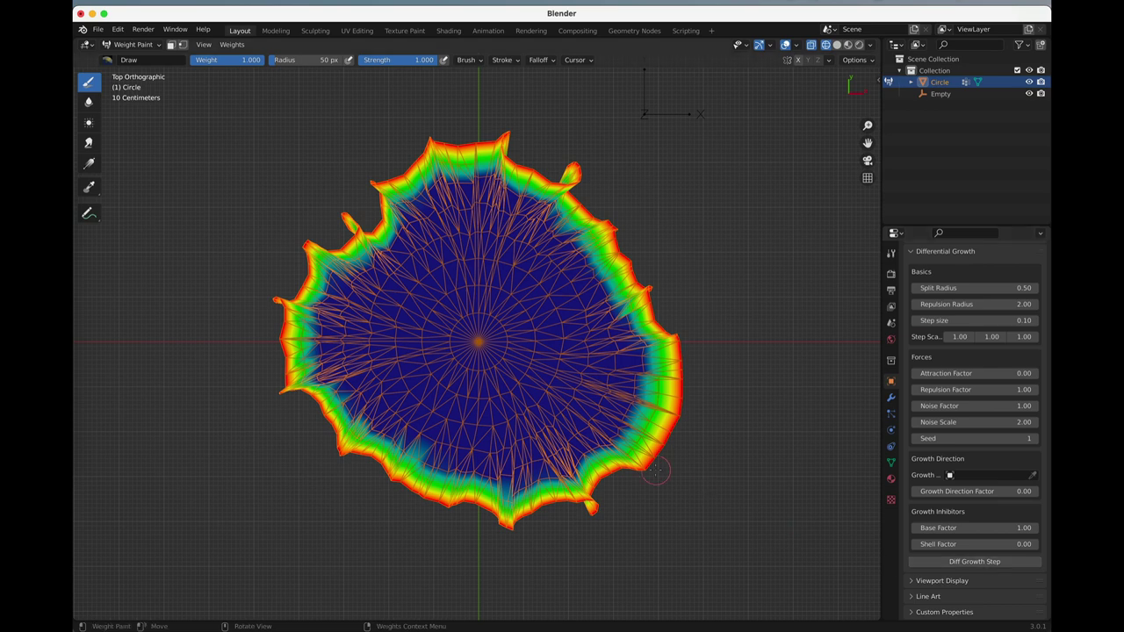
Step: Undo the latest run of Diff Growth Steps back to a small round disc
{"action": "key", "text": "ctrl+z"}
{"action": "key", "text": "ctrl+z"}
{"action": "key", "text": "ctrl+z"}
{"action": "key", "text": "ctrl+z"}
{"action": "key", "text": "ctrl+z"}
{"action": "key", "text": "ctrl+z"}
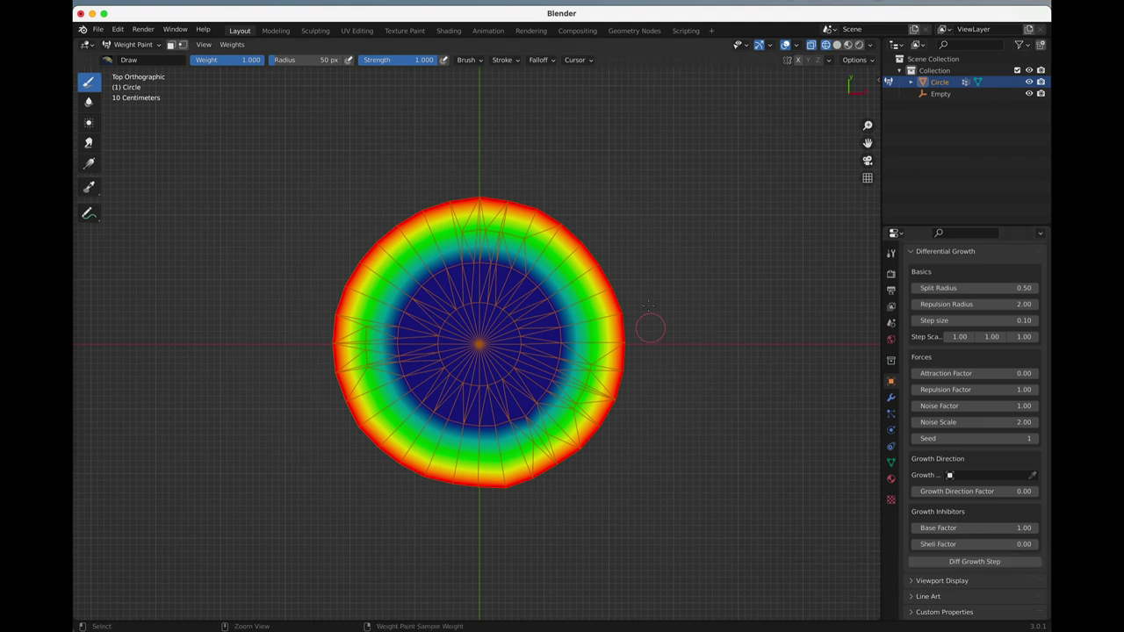
{"action": "key", "text": "ctrl+z"}
{"action": "key", "text": "ctrl+z"}
{"action": "key", "text": "ctrl+z"}
{"action": "key", "text": "ctrl+z"}
{"action": "key", "text": "ctrl+z"}
{"action": "key", "text": "ctrl+z"}
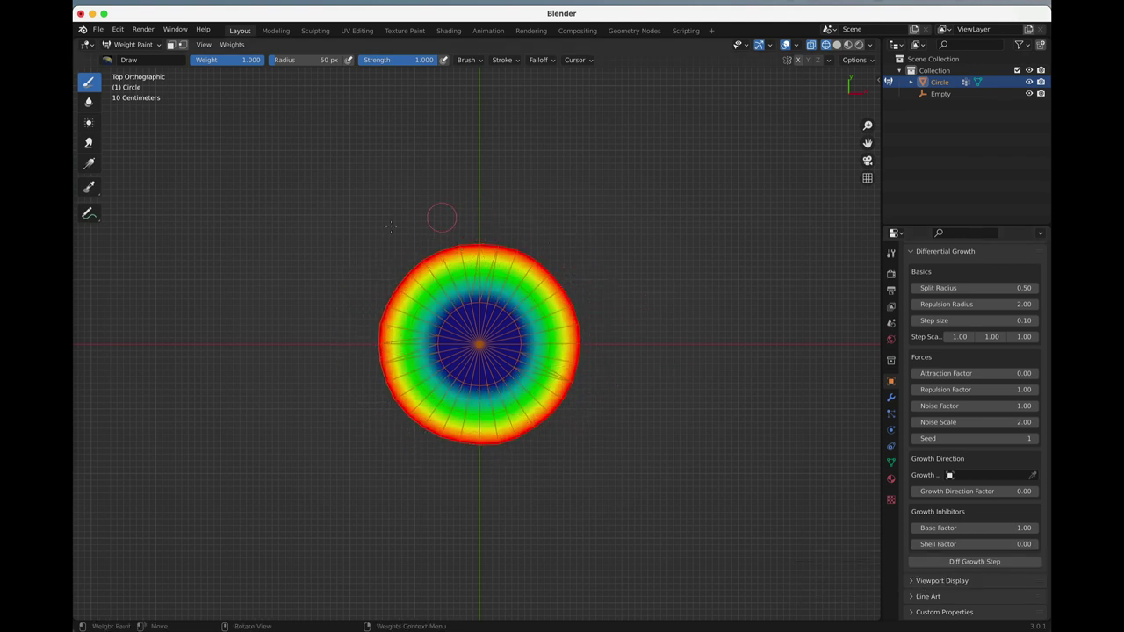
Step: Set the Shell Factor growth inhibitor to 1 and run about a dozen Diff Growth Steps on the small disc
{"action": "left_click", "coordinate": [988, 567]}
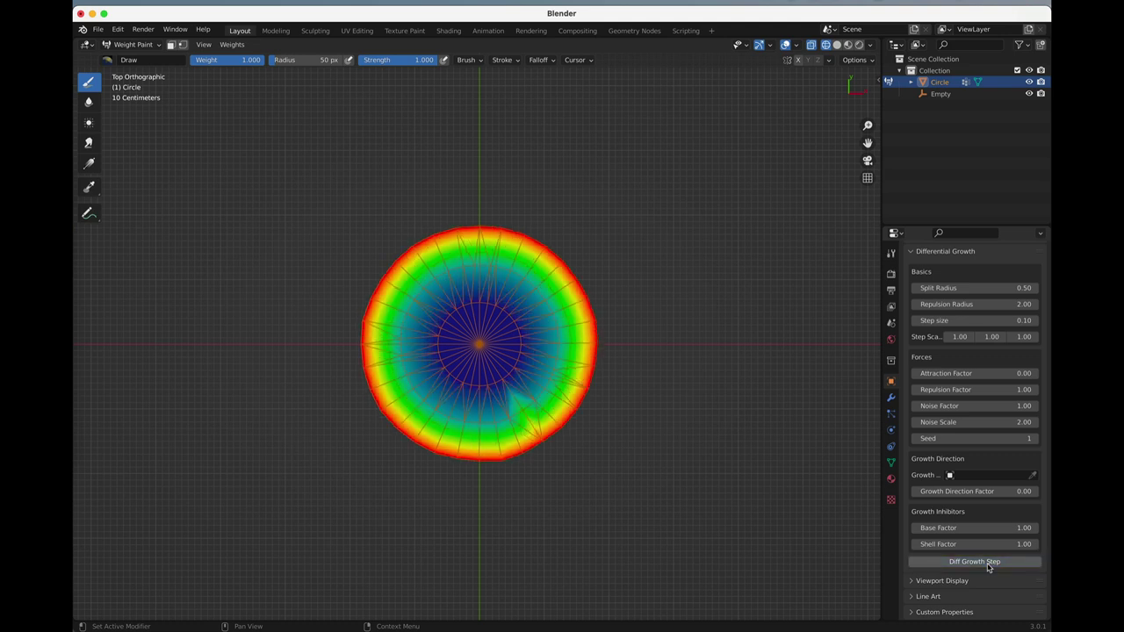
{"action": "left_click", "coordinate": [988, 568]}
{"action": "left_click", "coordinate": [988, 567]}
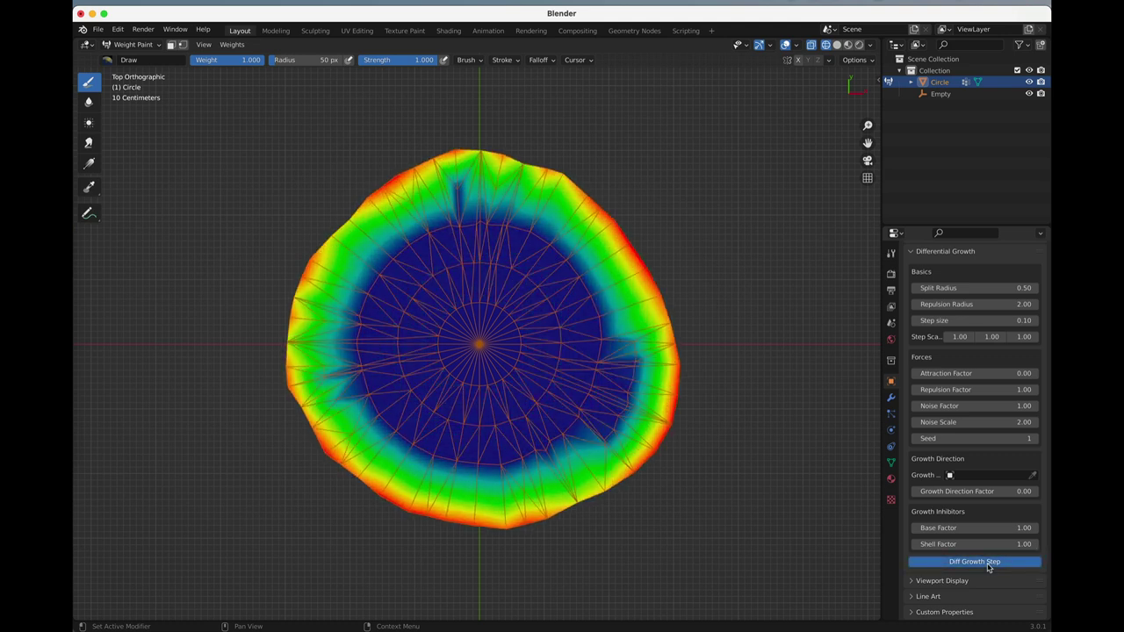
{"action": "left_click", "coordinate": [988, 567]}
{"action": "left_click", "coordinate": [988, 567]}
{"action": "left_click", "coordinate": [988, 567]}
{"action": "left_click", "coordinate": [988, 567]}
{"action": "left_click", "coordinate": [988, 567]}
{"action": "left_click", "coordinate": [988, 567]}
{"action": "left_click", "coordinate": [988, 567]}
{"action": "left_click", "coordinate": [988, 567]}
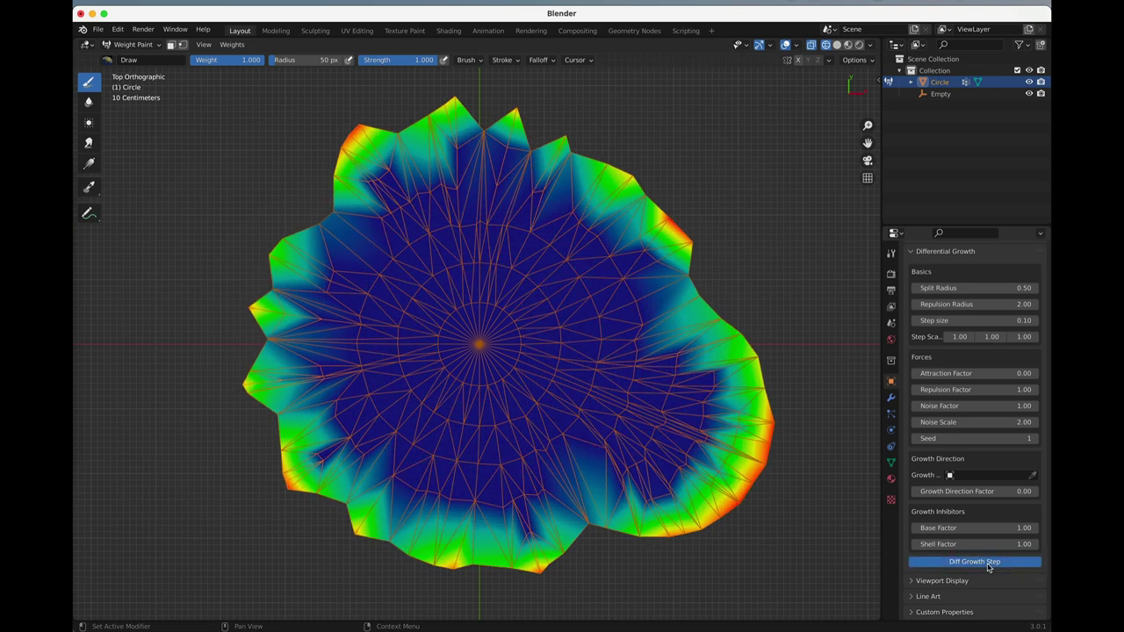
{"action": "left_click", "coordinate": [988, 568]}
Step: Run about six more Diff Growth Steps on the ruffled disc in an angled perspective view
{"action": "middle_click_drag", "start_coordinate": [355, 597], "coordinate": [414, 543]}
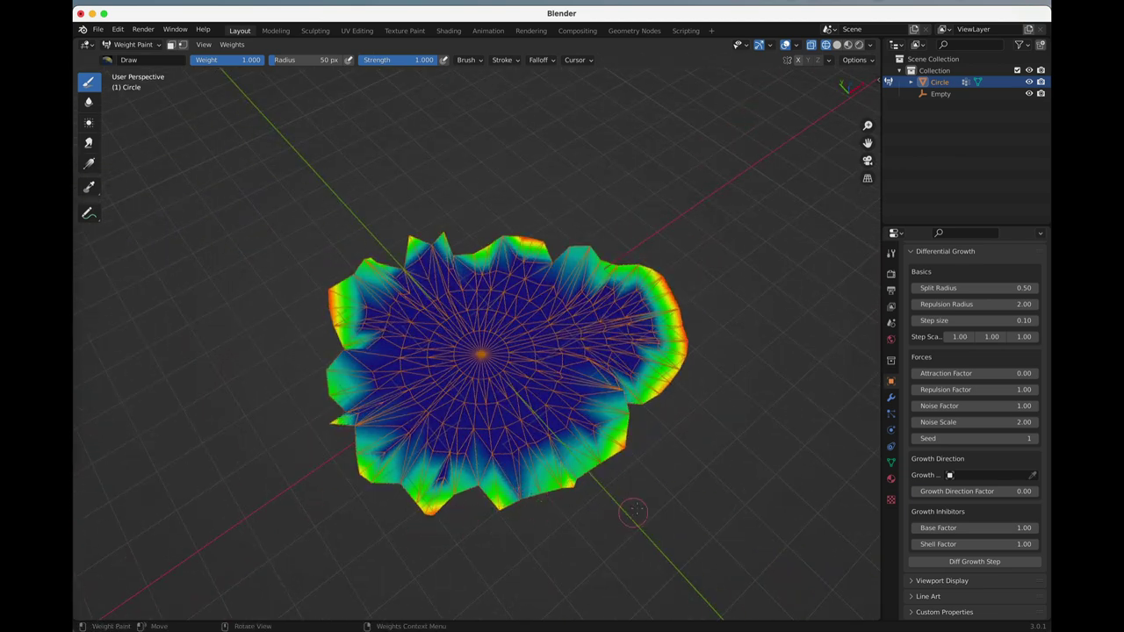
{"action": "middle_click_drag", "start_coordinate": [634, 511], "coordinate": [654, 483]}
{"action": "left_click", "coordinate": [992, 564]}
{"action": "left_click", "coordinate": [993, 564]}
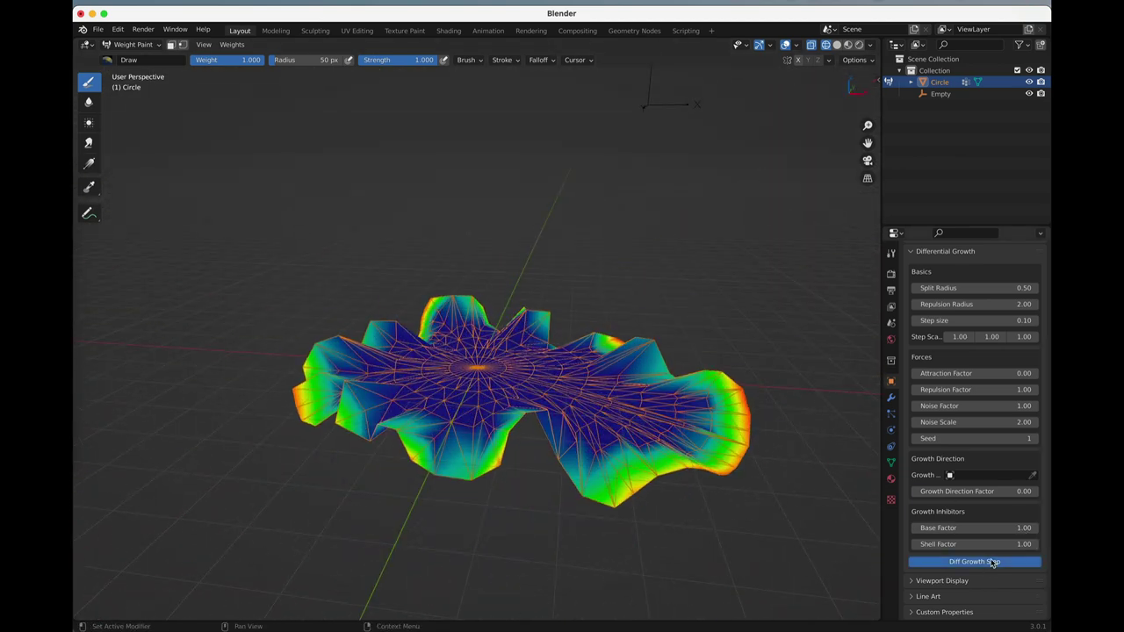
{"action": "left_click", "coordinate": [993, 562]}
{"action": "left_click", "coordinate": [992, 562]}
{"action": "left_click", "coordinate": [993, 562]}
{"action": "left_click", "coordinate": [992, 562]}
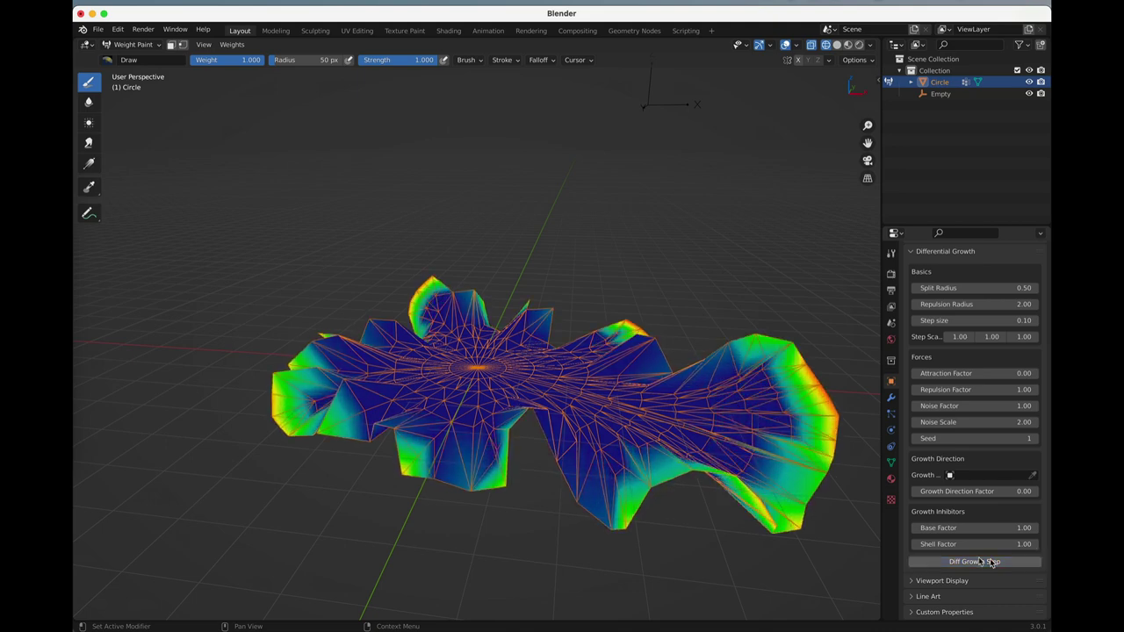
Step: Continue the lobed growth with about eight Diff Growth Steps, keeping the whole mesh in view
{"action": "scroll", "coordinate": [717, 469], "scroll_direction": "down", "scroll_amount": 3}
{"action": "mouse_move", "coordinate": [701, 472]}
{"action": "middle_mouse_down"}
{"action": "mouse_move", "coordinate": [615, 395]}
{"action": "mouse_move", "coordinate": [702, 396]}
{"action": "mouse_move", "coordinate": [713, 509]}
{"action": "mouse_move", "coordinate": [721, 475]}
{"action": "middle_mouse_up"}
{"action": "left_click", "coordinate": [1010, 562]}
{"action": "left_click", "coordinate": [1012, 563]}
{"action": "left_click", "coordinate": [1012, 564]}
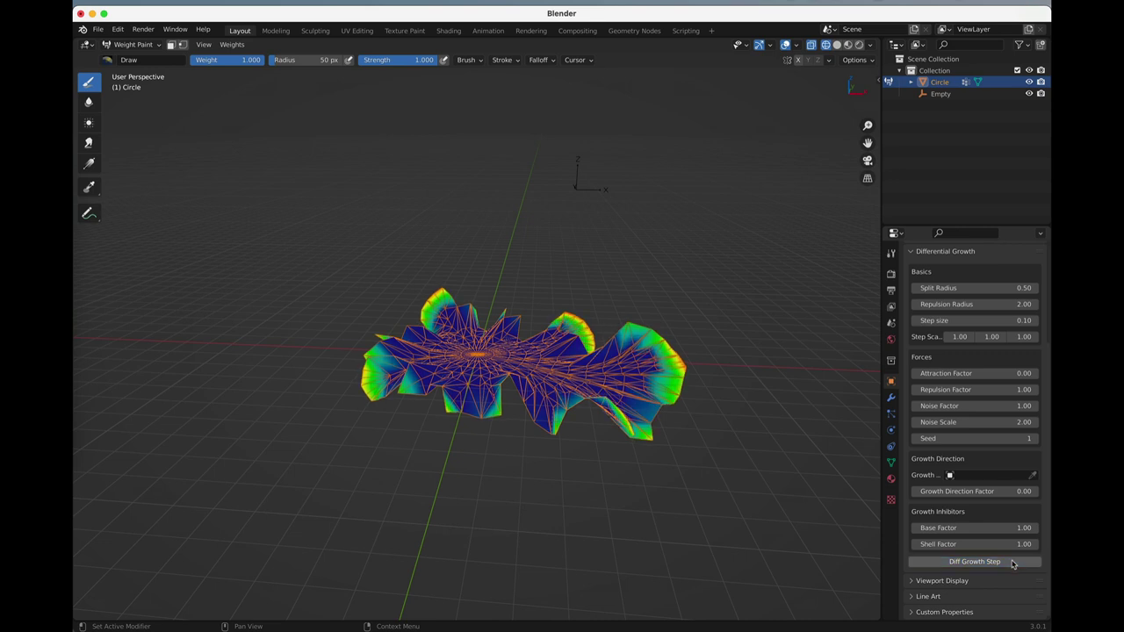
{"action": "left_click", "coordinate": [1012, 563]}
{"action": "left_click", "coordinate": [1012, 564]}
{"action": "left_click", "coordinate": [1011, 564]}
{"action": "left_click", "coordinate": [1012, 563]}
{"action": "left_click", "coordinate": [1012, 563]}
Step: Run about eight further Diff Growth Steps on the branching lobes in top view
{"action": "key", "text": "KP_7"}
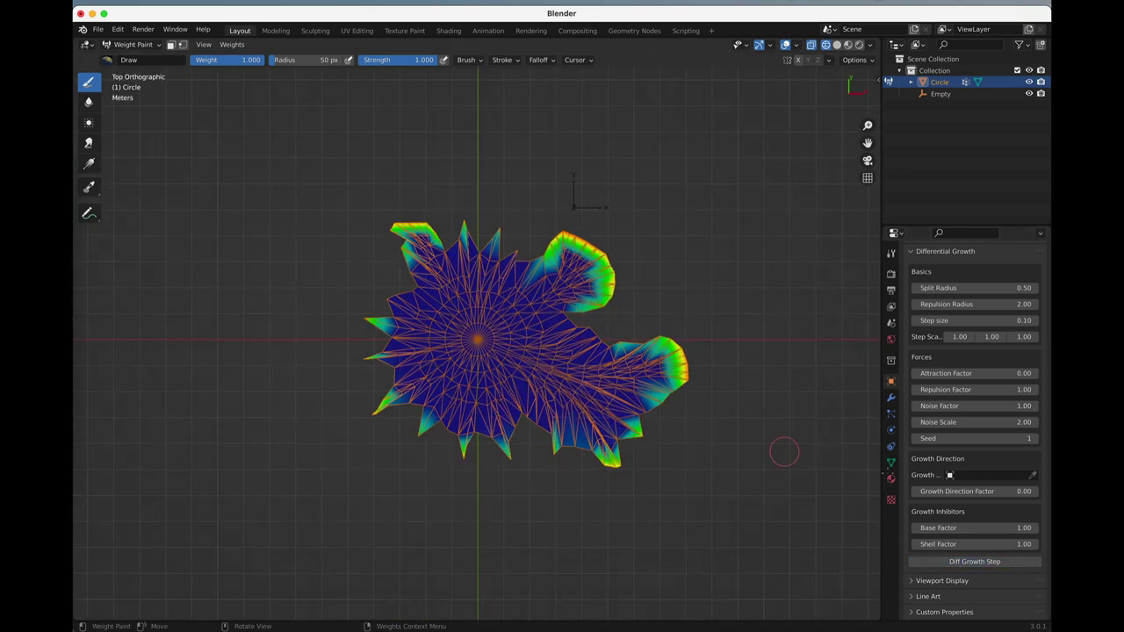
{"action": "left_click", "coordinate": [974, 562]}
{"action": "left_click", "coordinate": [974, 562]}
{"action": "left_click", "coordinate": [974, 562]}
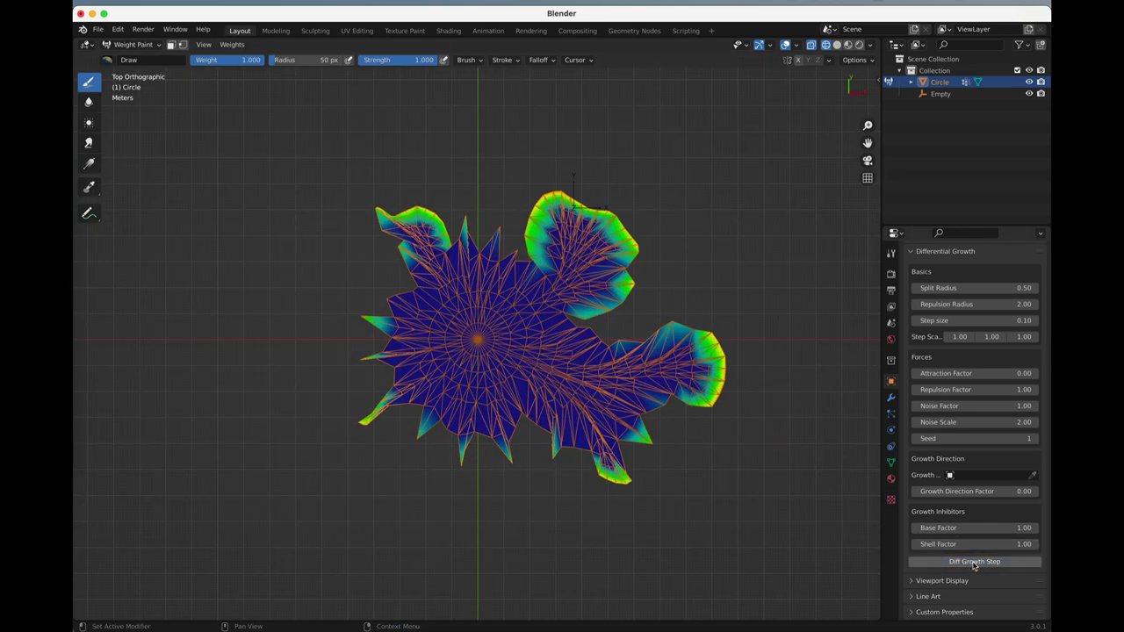
{"action": "left_click", "coordinate": [974, 562]}
{"action": "left_click", "coordinate": [973, 562]}
{"action": "left_click", "coordinate": [973, 562]}
{"action": "left_click", "coordinate": [973, 562]}
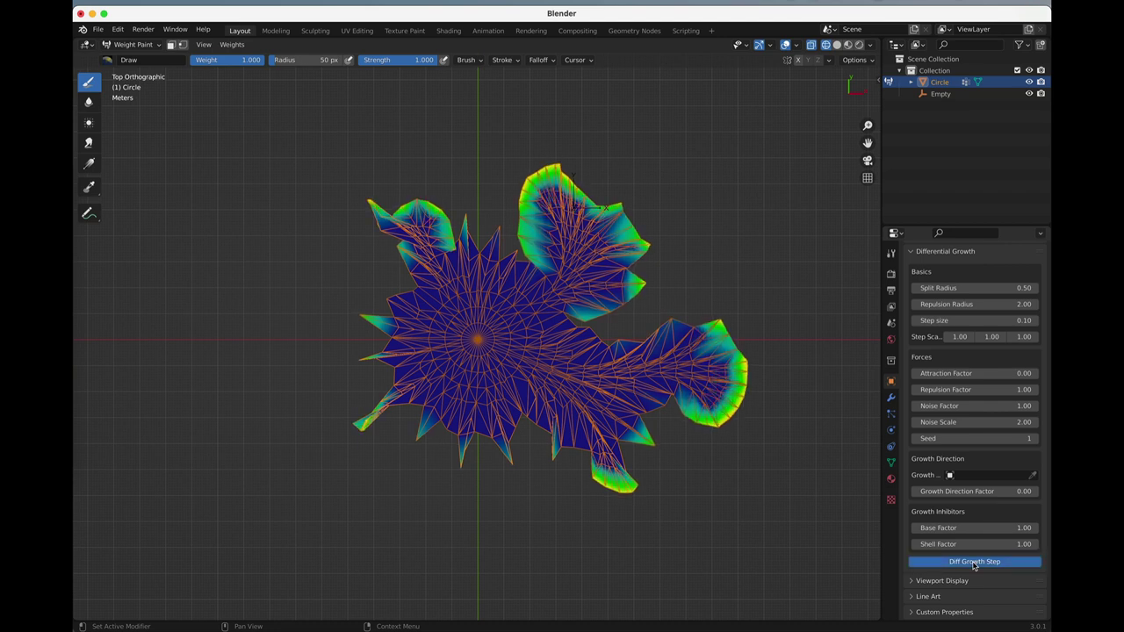
{"action": "left_click", "coordinate": [973, 562]}
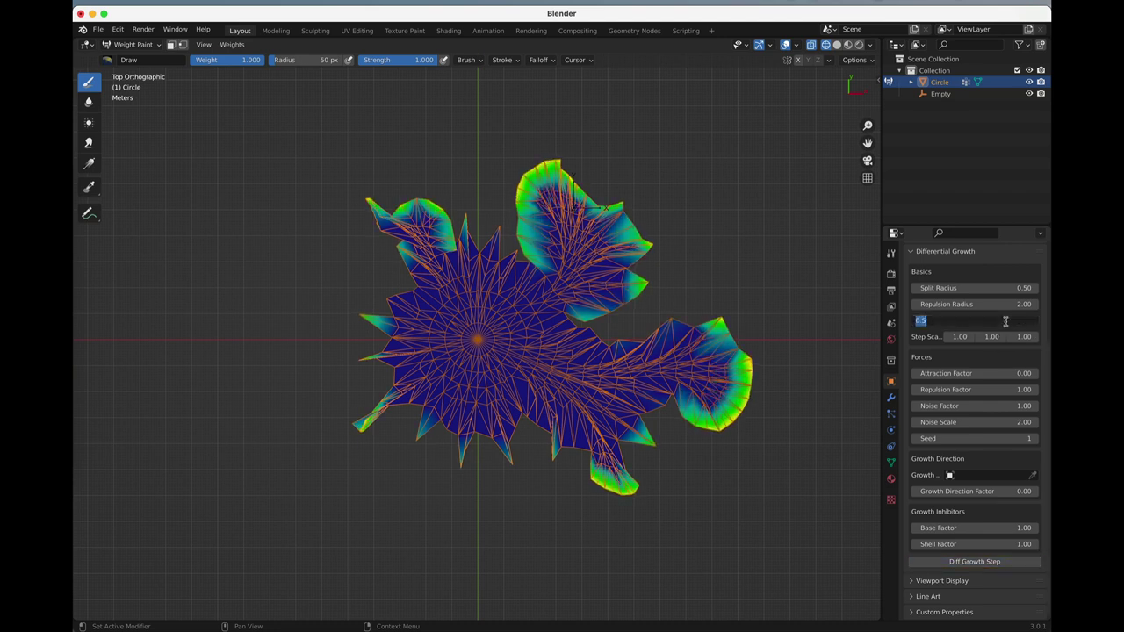
Step: Set the Step size to 0.2 and run about ten Diff Growth Steps on the branching mesh
{"action": "left_click", "coordinate": [999, 564]}
{"action": "left_click", "coordinate": [999, 564]}
{"action": "left_click", "coordinate": [999, 565]}
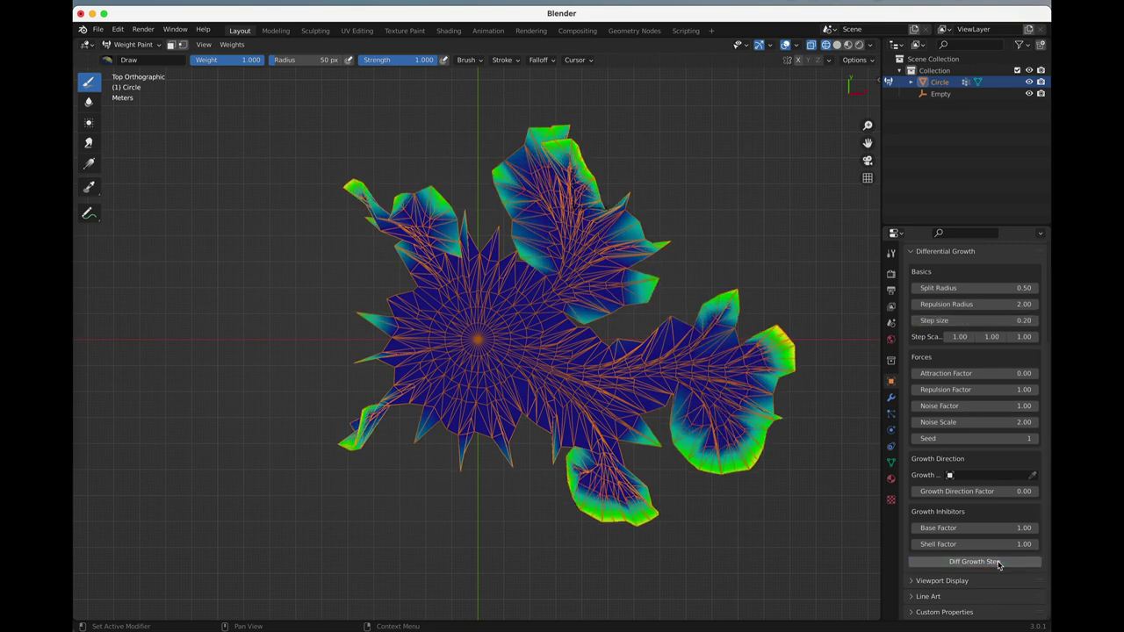
{"action": "left_click", "coordinate": [999, 565]}
{"action": "left_click", "coordinate": [998, 565]}
{"action": "left_click", "coordinate": [998, 565]}
{"action": "left_click", "coordinate": [999, 565]}
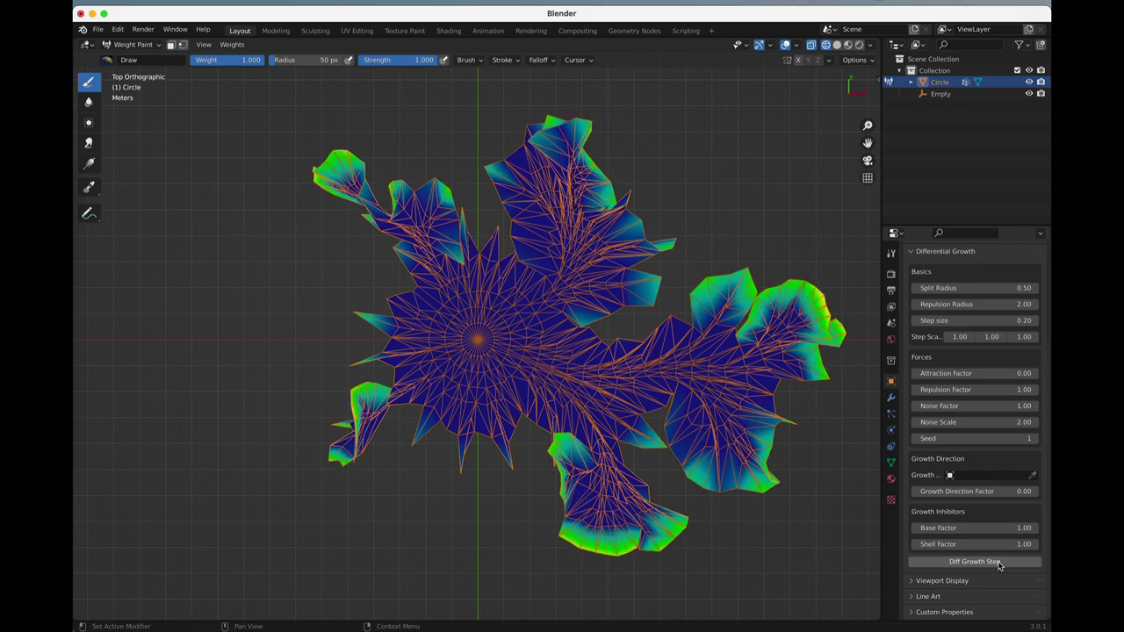
{"action": "left_click", "coordinate": [999, 564]}
{"action": "left_click", "coordinate": [999, 565]}
{"action": "left_click", "coordinate": [998, 565]}
Step: Set the Step size to 0.5 and run more Diff Growth Steps, inspecting the leafy branches from several angles
{"action": "middle_click_drag", "start_coordinate": [816, 554], "coordinate": [791, 458]}
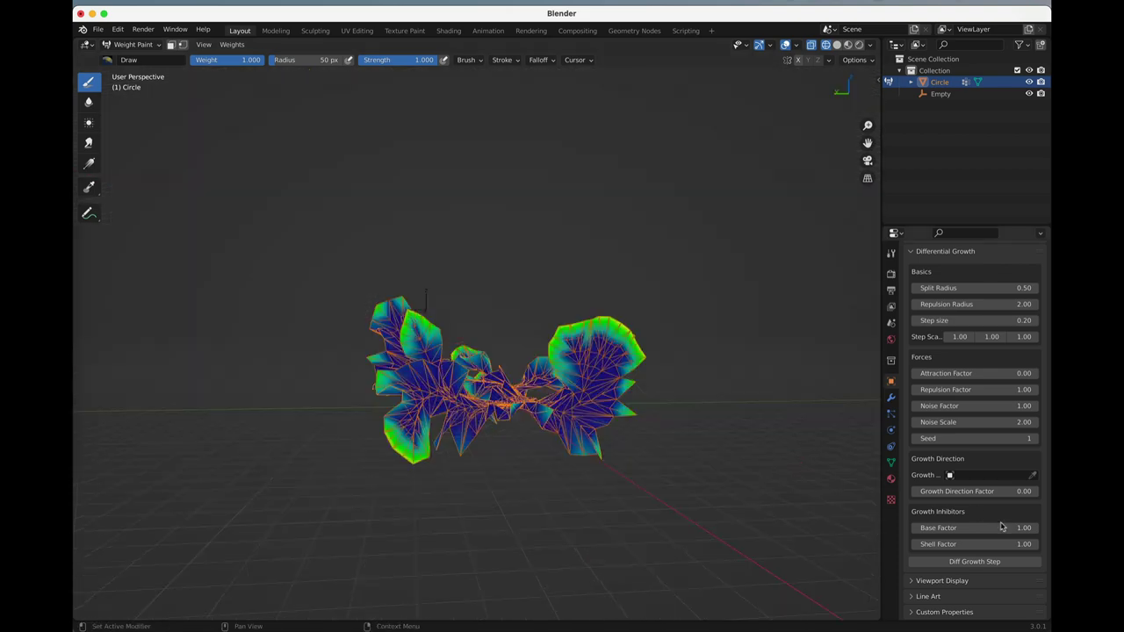
{"action": "left_click", "coordinate": [982, 564]}
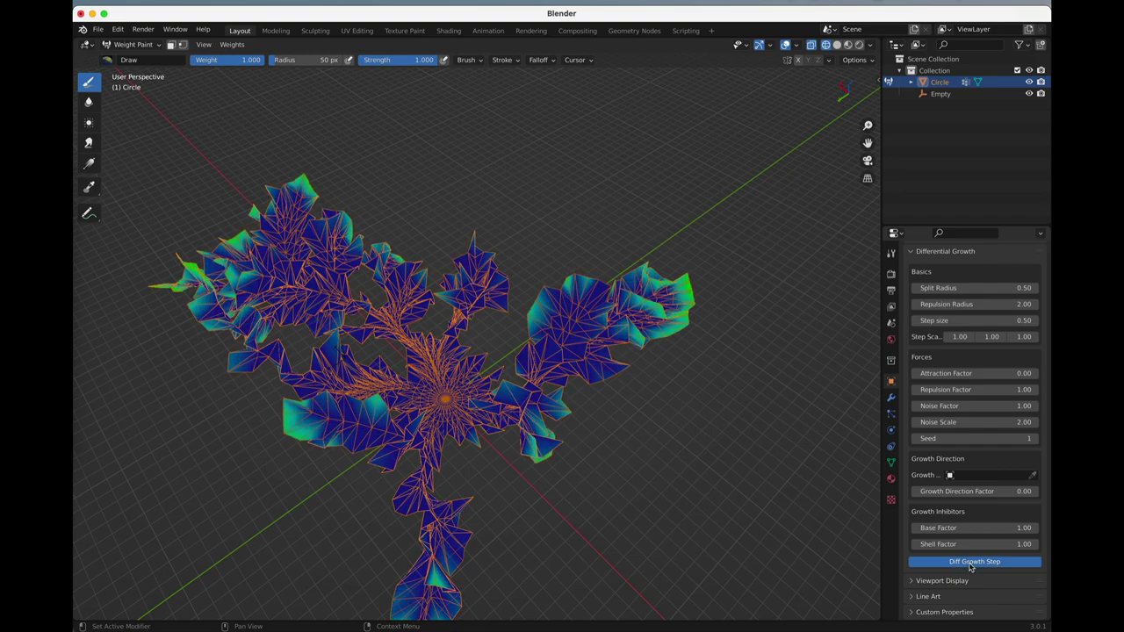
{"action": "left_click", "coordinate": [971, 566]}
{"action": "middle_click_drag", "start_coordinate": [845, 532], "coordinate": [793, 420]}
{"action": "middle_click_drag", "start_coordinate": [722, 478], "coordinate": [558, 502]}
{"action": "middle_click_drag", "start_coordinate": [439, 396], "coordinate": [522, 281]}
{"action": "scroll", "coordinate": [518, 290], "scroll_direction": "down", "scroll_amount": 4}
{"action": "middle_click_drag", "start_coordinate": [421, 342], "coordinate": [591, 368]}
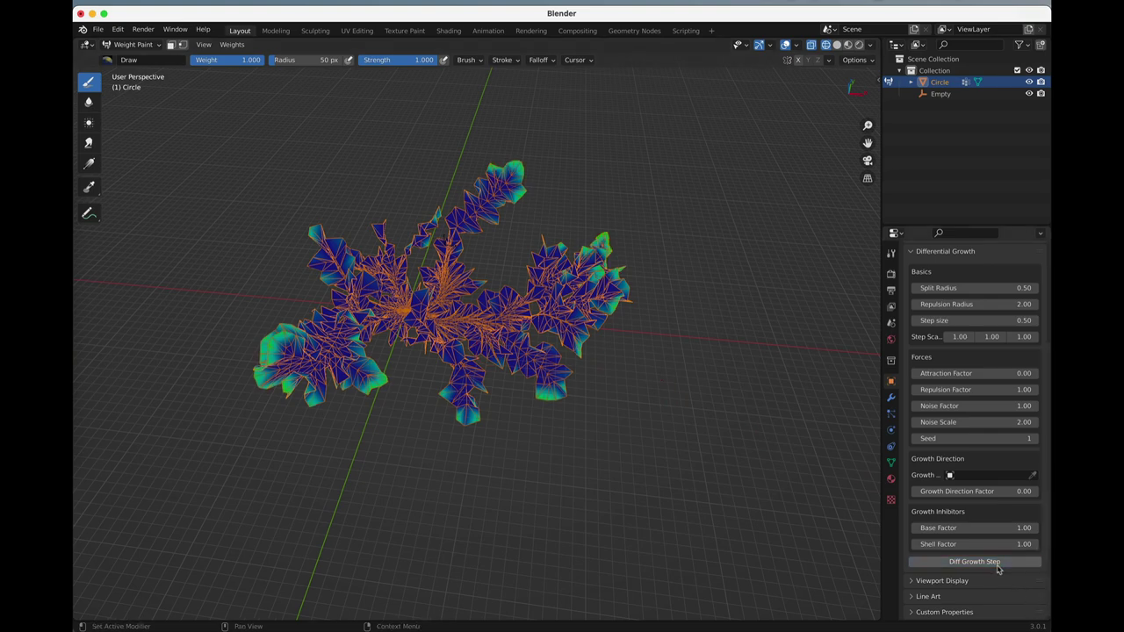
{"action": "middle_click_drag", "start_coordinate": [865, 413], "coordinate": [245, 380]}
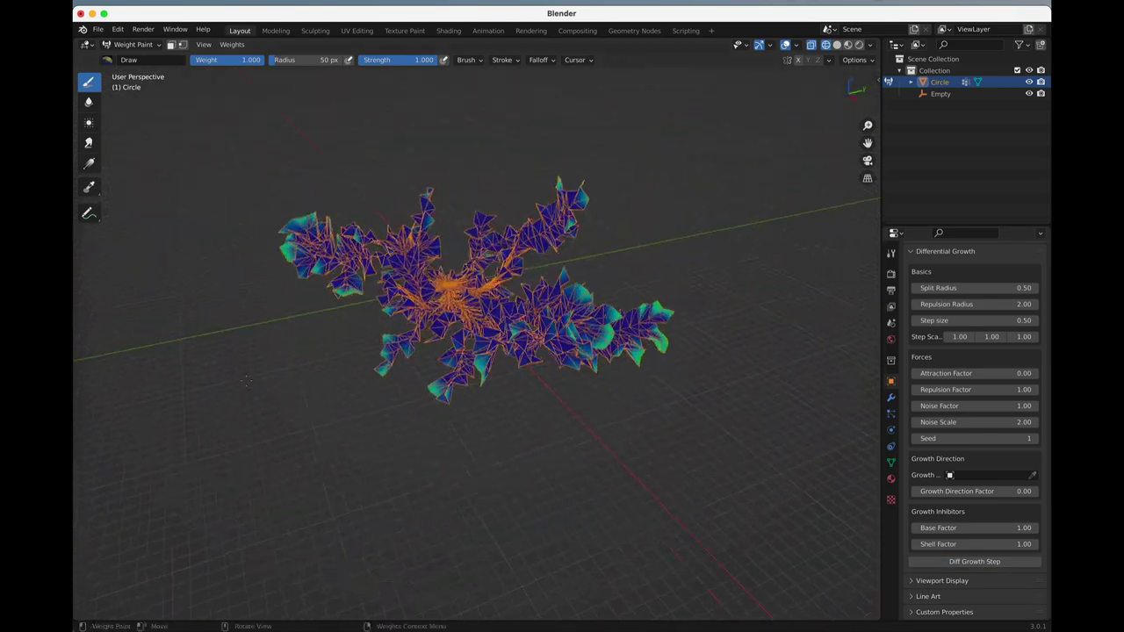
{"action": "middle_click_drag", "start_coordinate": [352, 380], "coordinate": [520, 201]}
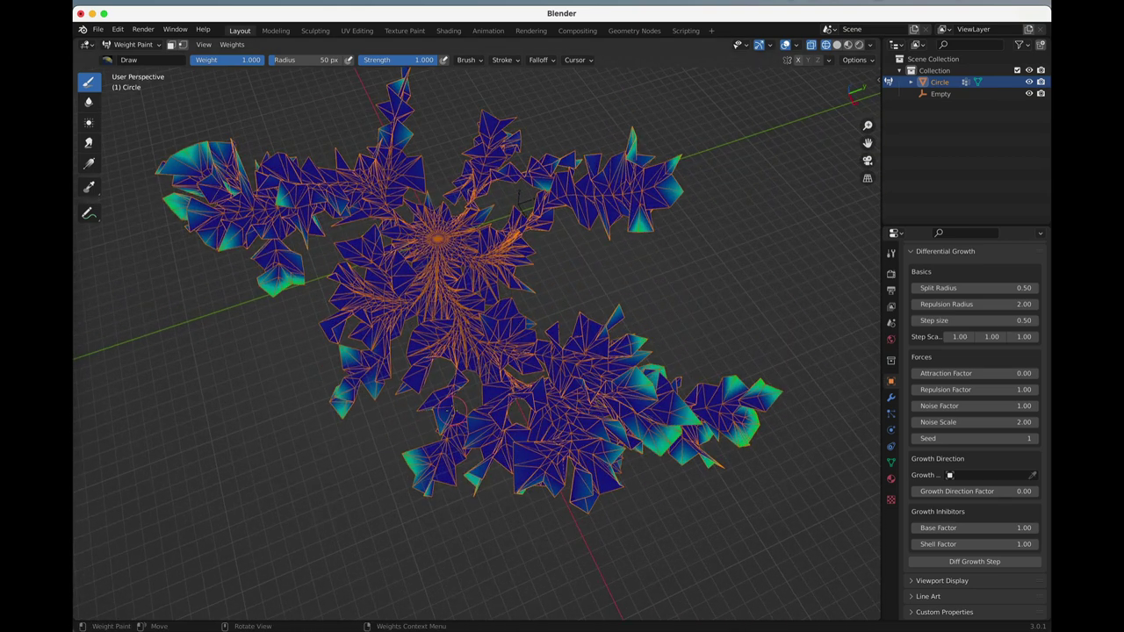
Step: Undo both Step size increases and the growth steps back to the ruffled disc
{"action": "key", "text": "super+z"}
{"action": "key", "text": "super+z"}
{"action": "key", "text": "super+z"}
{"action": "key", "text": "super+z"}
{"action": "key", "text": "super+z"}
{"action": "key", "text": "super+z"}
{"action": "key", "text": "super+z"}
{"action": "key", "text": "super+z"}
{"action": "key", "text": "super+z"}
{"action": "key", "text": "super+z"}
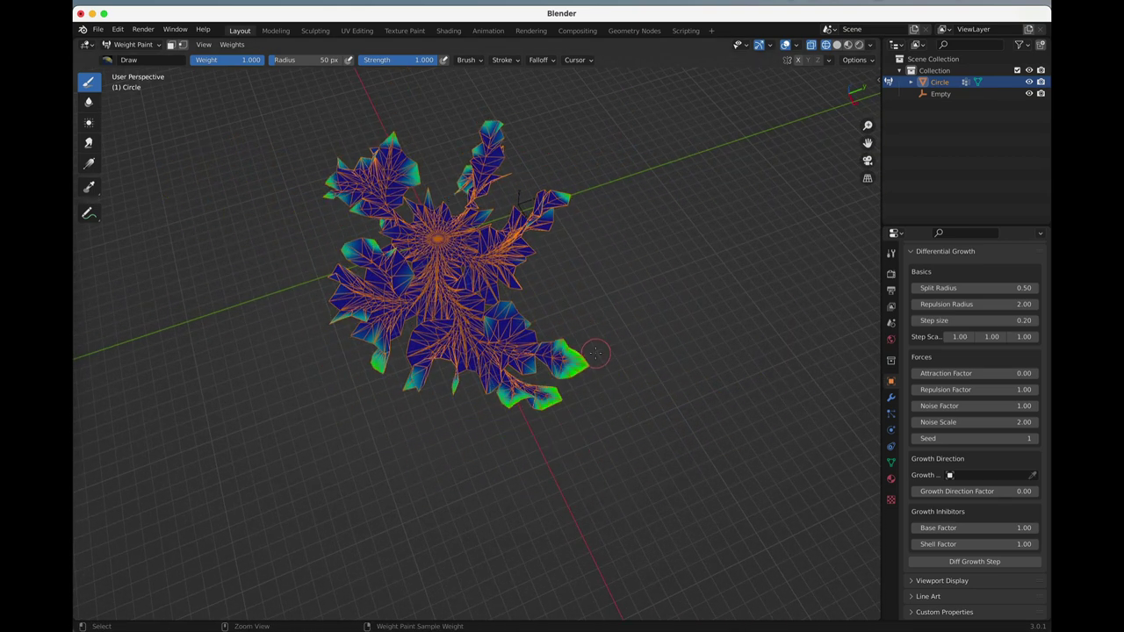
{"action": "key", "text": "ctrl+z"}
{"action": "key", "text": "ctrl+z"}
{"action": "key", "text": "ctrl+z"}
{"action": "key", "text": "ctrl+z"}
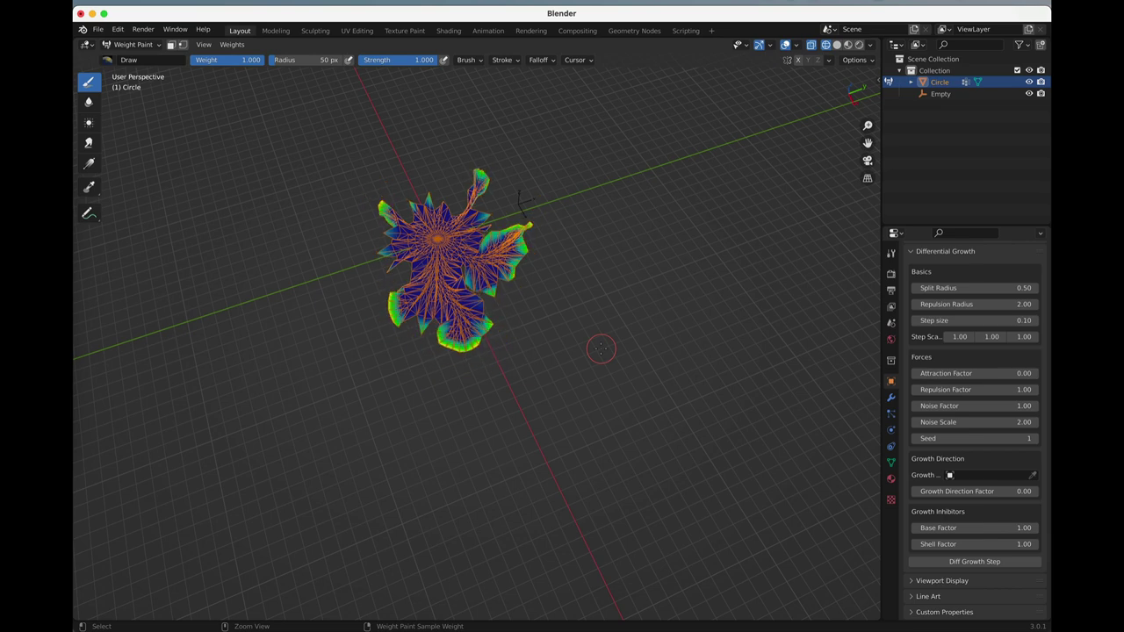
{"action": "key", "text": "ctrl+z"}
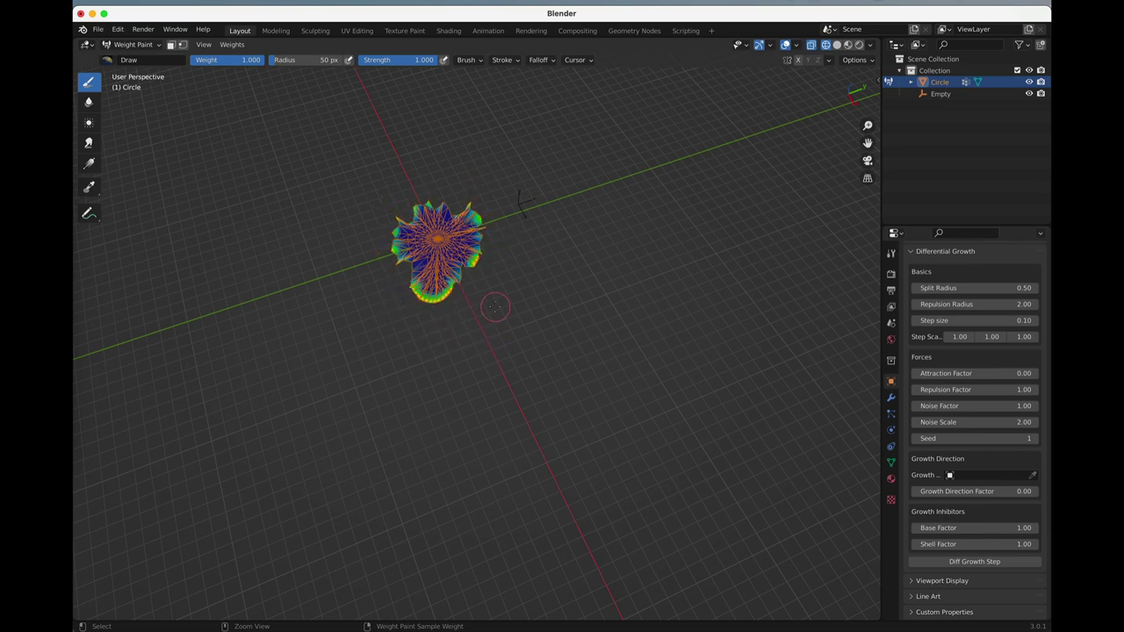
{"action": "key", "text": "ctrl+z"}
{"action": "key", "text": "ctrl+z"}
Step: Undo more growth steps in top view and set the Growth Direction Factor to 5
{"action": "middle_click_drag", "start_coordinate": [499, 290], "coordinate": [539, 396], "text": "shift"}
{"action": "key", "text": "KP_7"}
{"action": "scroll", "coordinate": [538, 402], "scroll_direction": "up", "scroll_amount": 8}
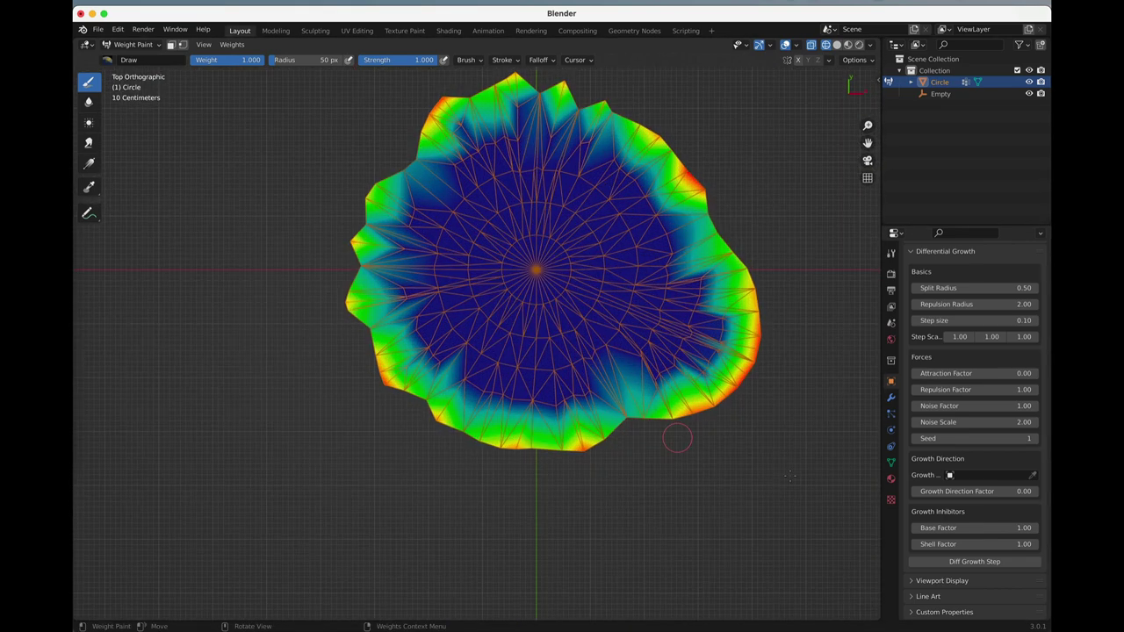
{"action": "key", "text": "ctrl+z"}
{"action": "key", "text": "ctrl+z"}
{"action": "key", "text": "ctrl+z"}
{"action": "key", "text": "ctrl+z"}
{"action": "key", "text": "ctrl+z"}
{"action": "key", "text": "ctrl+z"}
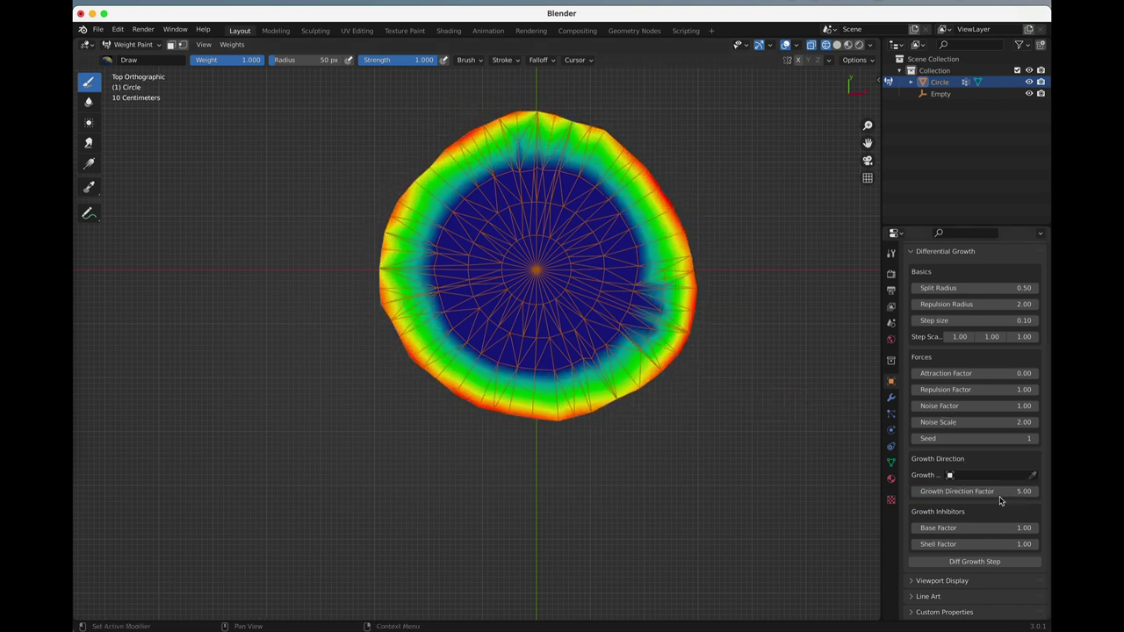
Step: Undo the remaining growth steps and the Shell Factor change back to the small round disc
{"action": "key", "text": "ctrl+z"}
{"action": "key", "text": "ctrl+z"}
{"action": "key", "text": "ctrl+z"}
{"action": "key", "text": "ctrl+z"}
{"action": "key", "text": "ctrl+z"}
{"action": "key", "text": "ctrl+z"}
{"action": "key", "text": "ctrl+z"}
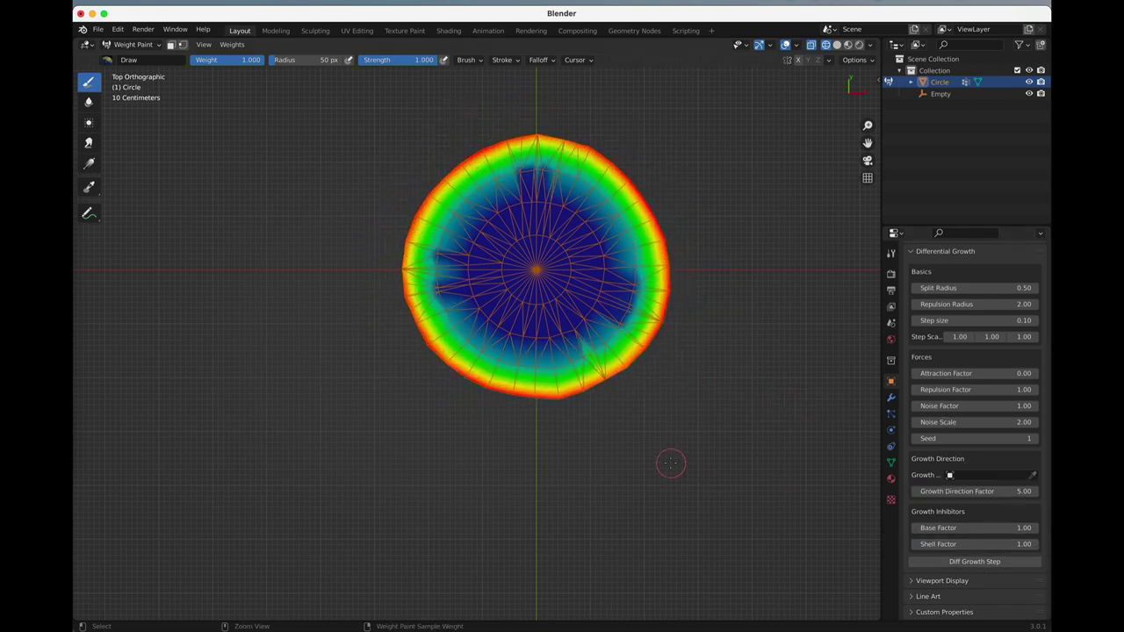
{"action": "key", "text": "ctrl+z"}
{"action": "key", "text": "ctrl+z"}
{"action": "key", "text": "ctrl+z"}
{"action": "key", "text": "ctrl+z"}
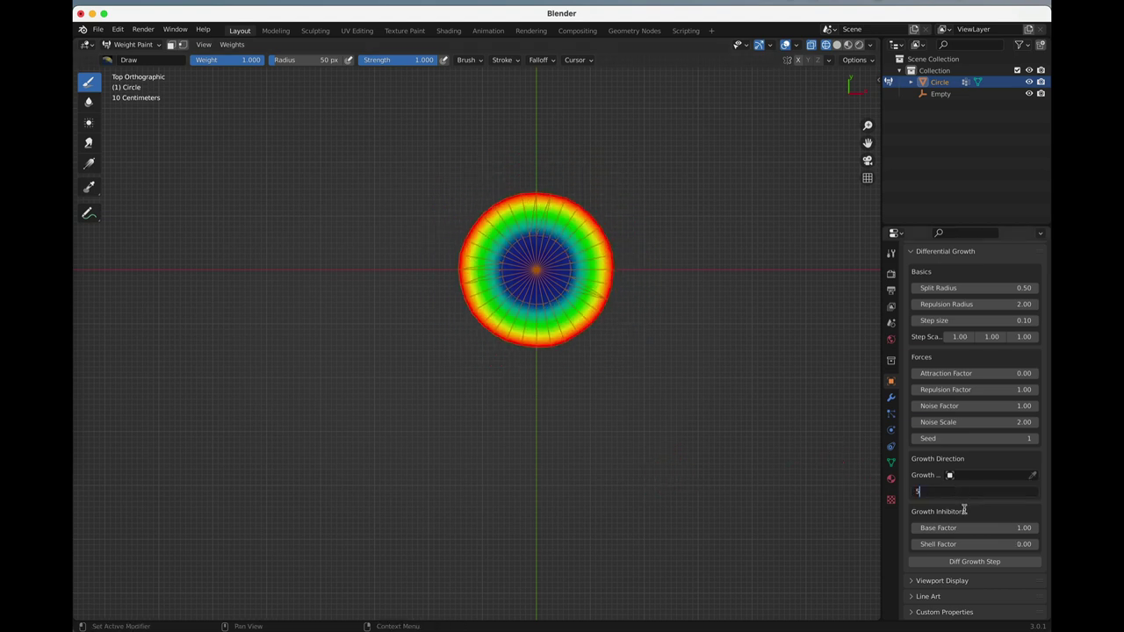
Step: Set the Growth Direction Factor to 5 and the Shell Factor to 1, and run Diff Growth Steps into an upward cup
{"action": "middle_click_drag", "start_coordinate": [554, 488], "coordinate": [563, 292]}
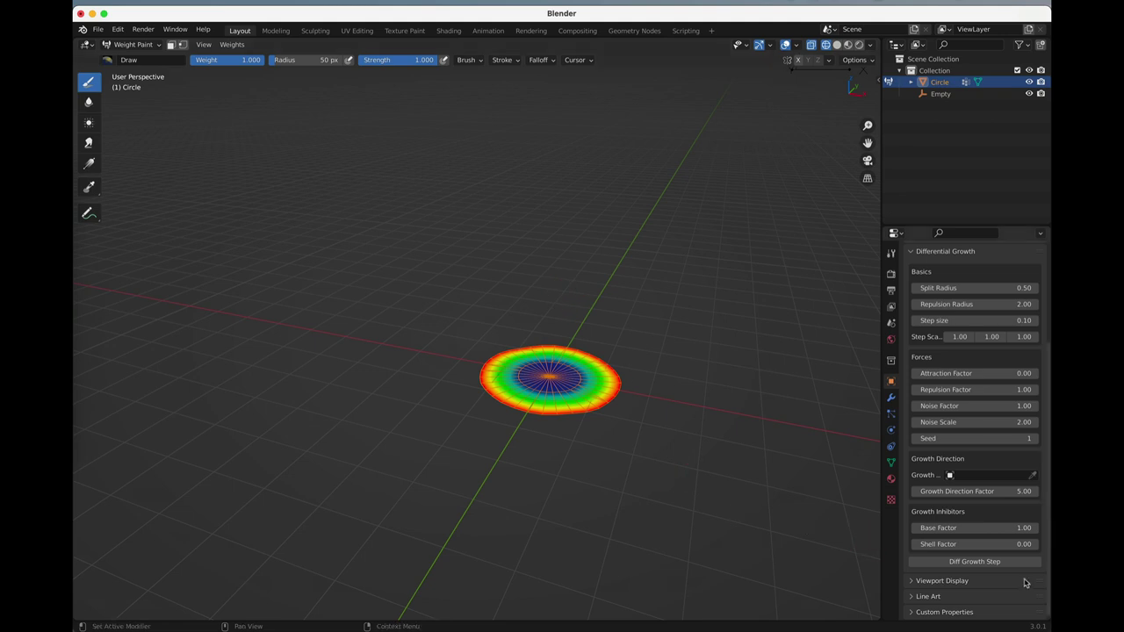
{"action": "left_click", "coordinate": [990, 561]}
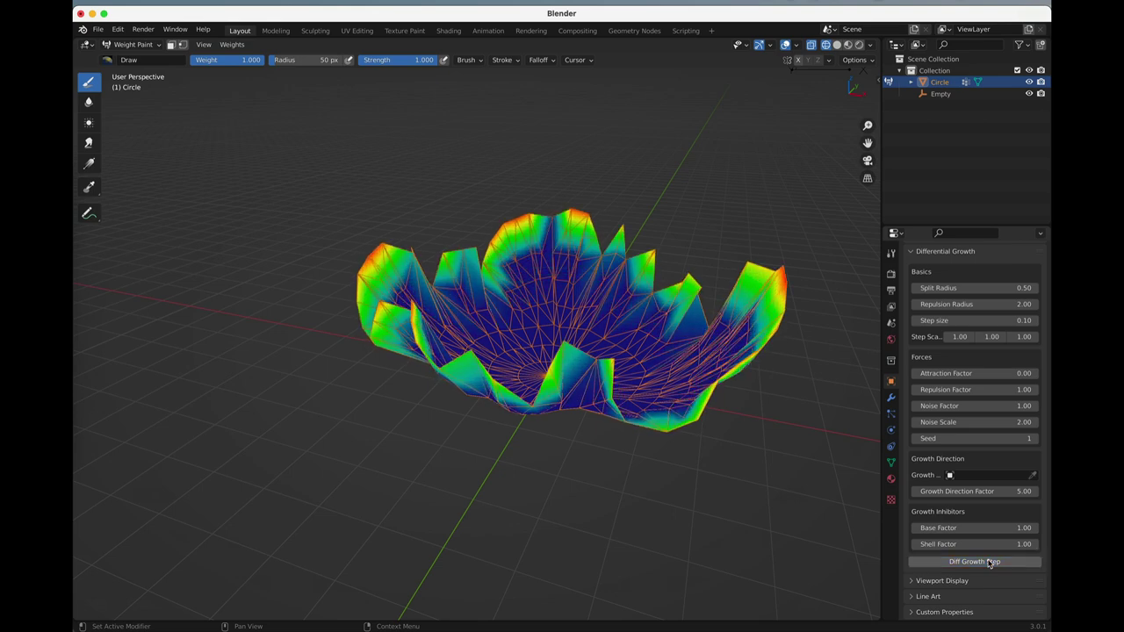
{"action": "left_click", "coordinate": [990, 563]}
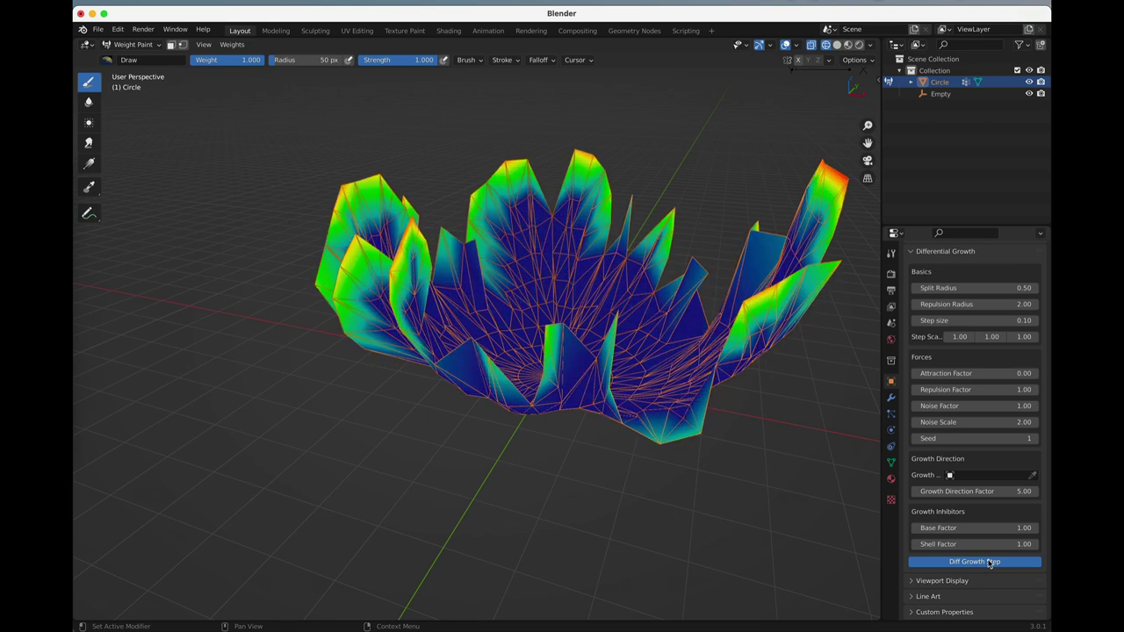
{"action": "scroll", "coordinate": [580, 416], "scroll_direction": "down", "scroll_amount": 4}
{"action": "middle_click_drag", "start_coordinate": [580, 416], "coordinate": [703, 431]}
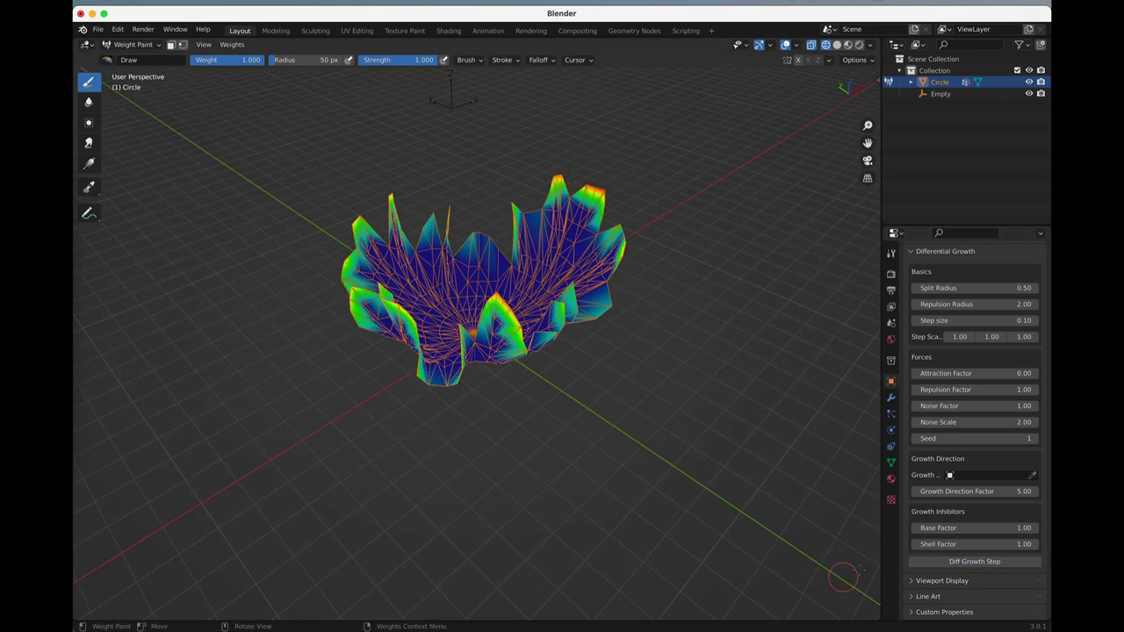
Step: Run about eight more Diff Growth Steps to lengthen the upright petals of the cup
{"action": "left_click", "coordinate": [963, 566]}
{"action": "left_click", "coordinate": [963, 565]}
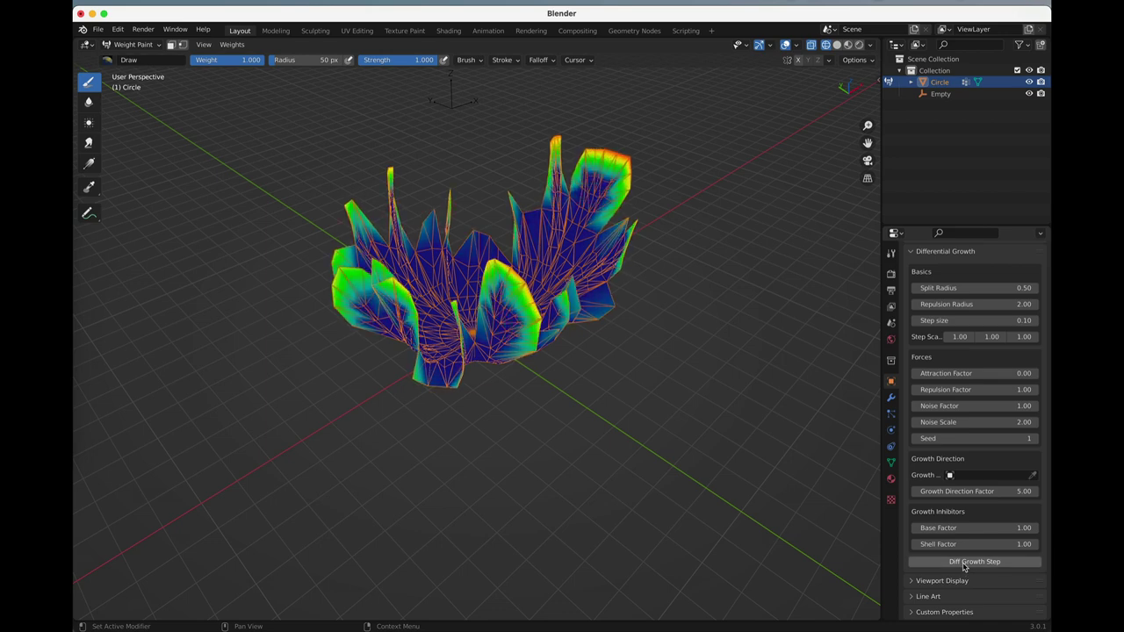
{"action": "left_click", "coordinate": [963, 565]}
{"action": "left_click", "coordinate": [963, 566]}
{"action": "left_click", "coordinate": [964, 566]}
{"action": "left_click", "coordinate": [964, 566]}
{"action": "left_click", "coordinate": [963, 566]}
{"action": "left_click", "coordinate": [963, 566]}
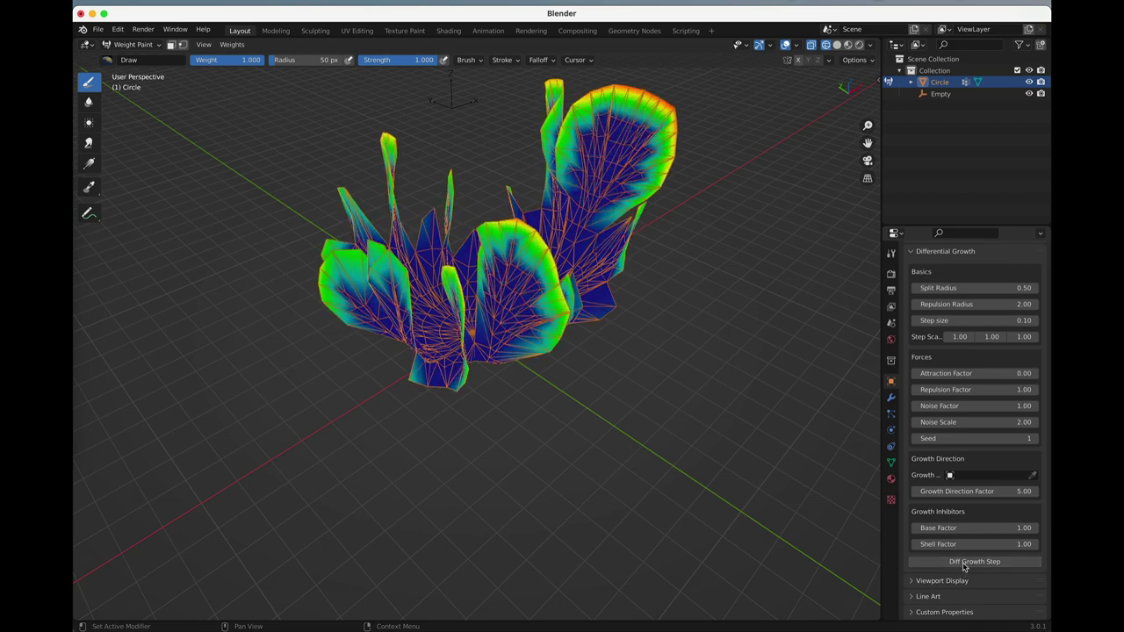
Step: View the petals from the opposite side and run about eight further Diff Growth Steps
{"action": "middle_click_drag", "start_coordinate": [544, 404], "coordinate": [790, 373]}
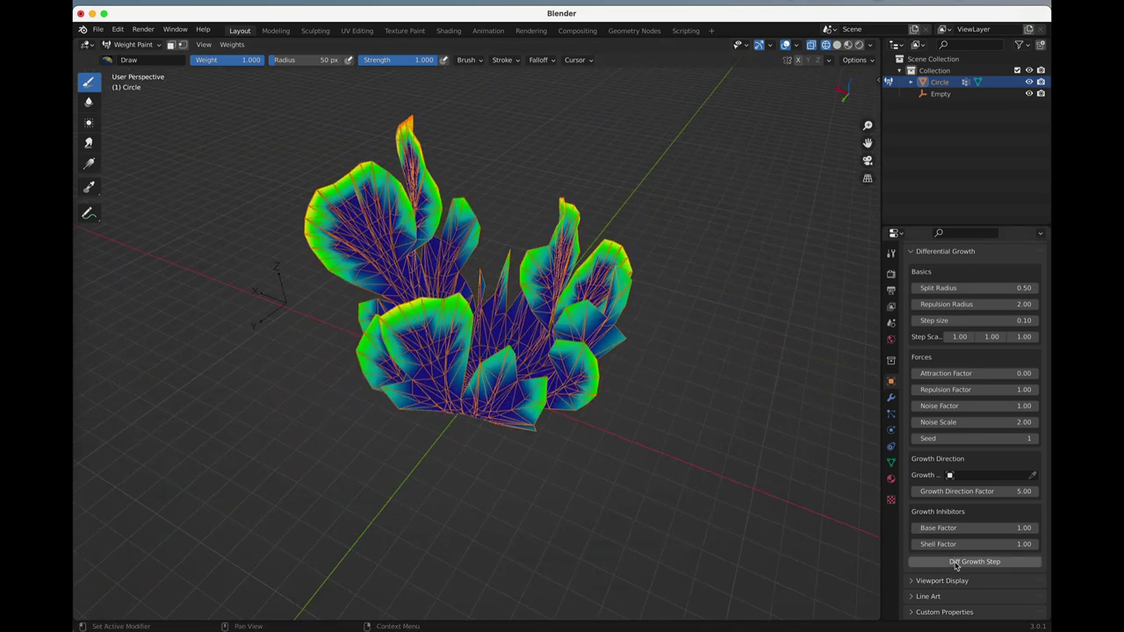
{"action": "left_click", "coordinate": [956, 566]}
{"action": "left_click", "coordinate": [957, 566]}
{"action": "left_click", "coordinate": [957, 566]}
{"action": "left_click", "coordinate": [956, 566]}
{"action": "left_click", "coordinate": [956, 566]}
{"action": "left_click", "coordinate": [956, 567]}
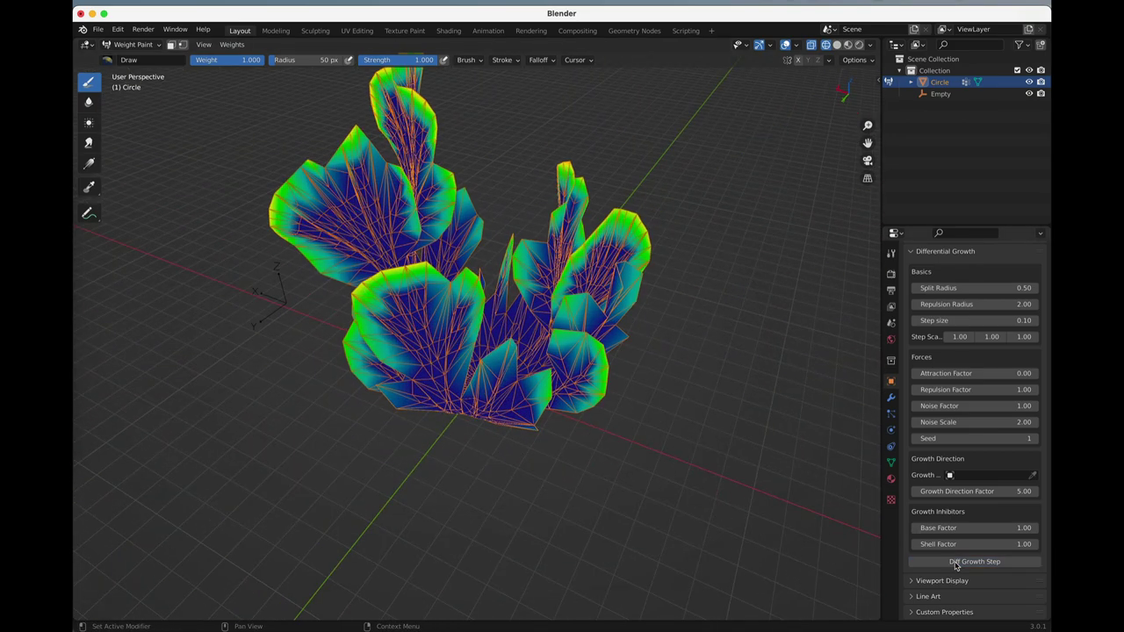
{"action": "left_click", "coordinate": [956, 567]}
{"action": "left_click", "coordinate": [956, 566]}
Step: Turn the view to show the inside of the petals and run a few additional Diff Growth Steps
{"action": "middle_click_drag", "start_coordinate": [831, 501], "coordinate": [856, 533]}
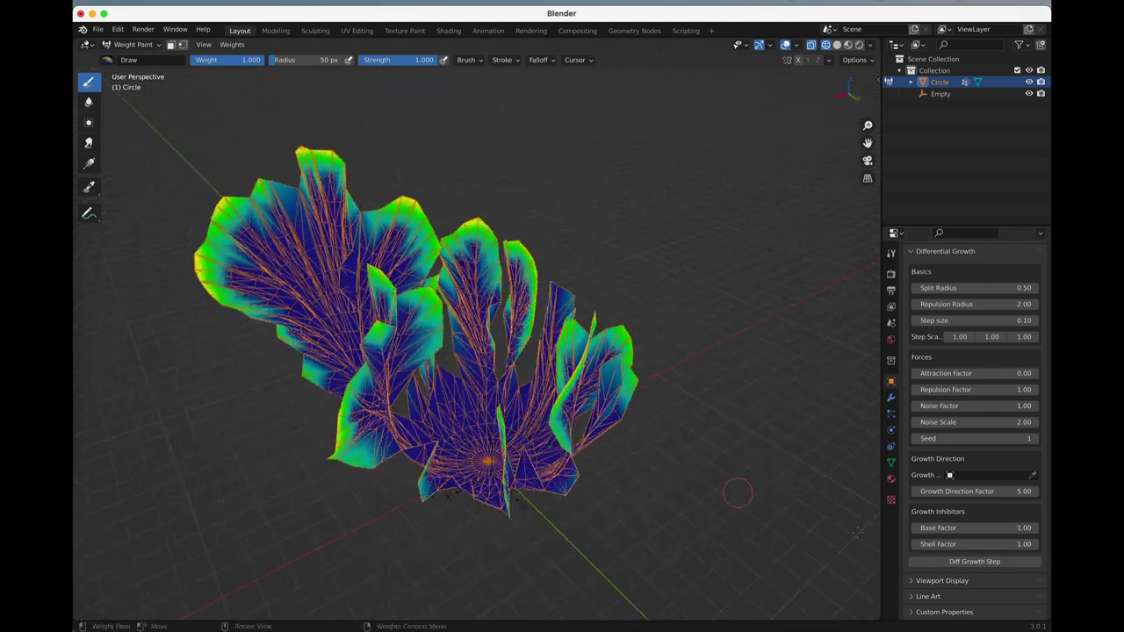
{"action": "left_click", "coordinate": [970, 570]}
{"action": "left_click", "coordinate": [972, 570]}
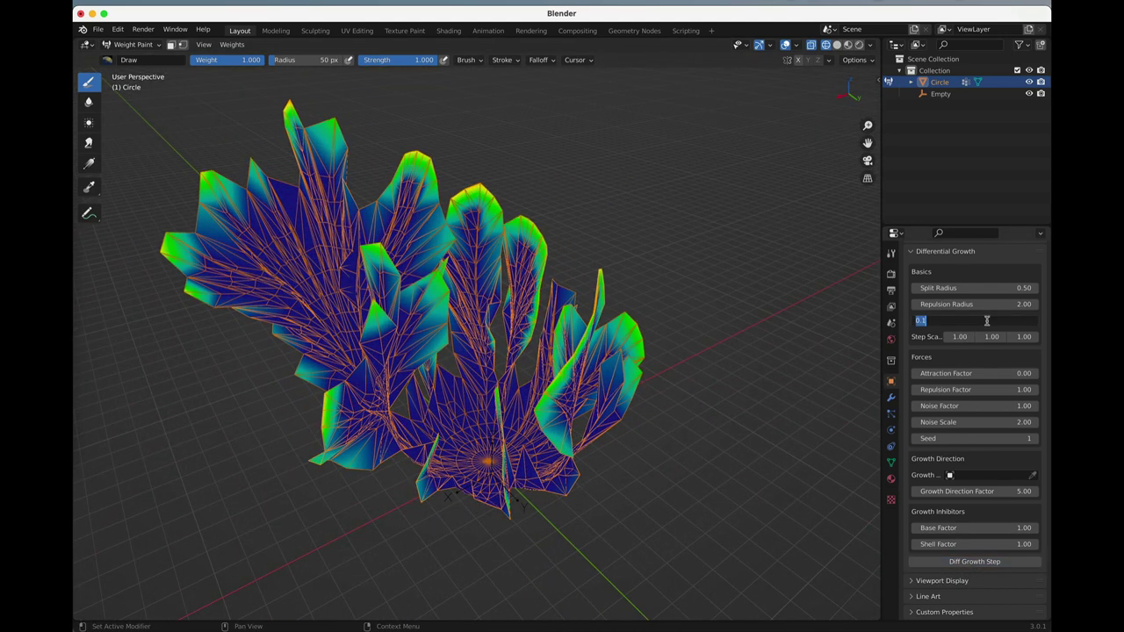
Step: Set the Step size to 0.20 and run about four Diff Growth Steps on the upright petals
{"action": "left_click", "coordinate": [981, 563]}
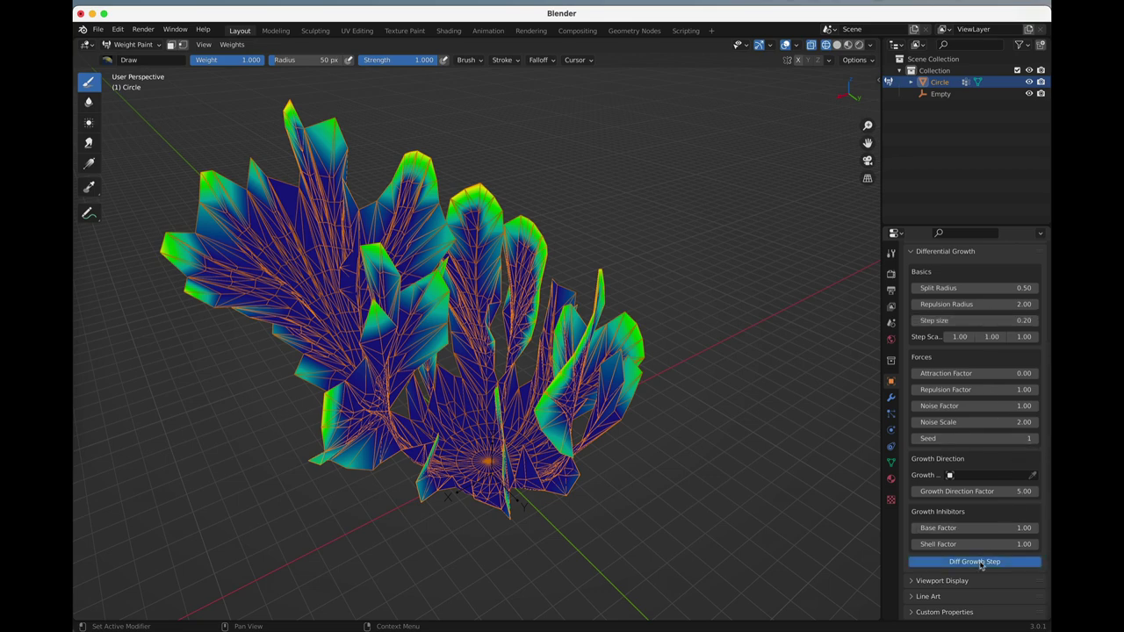
{"action": "scroll", "coordinate": [466, 387], "scroll_direction": "down", "scroll_amount": 4}
{"action": "middle_click_drag", "start_coordinate": [461, 385], "coordinate": [529, 359]}
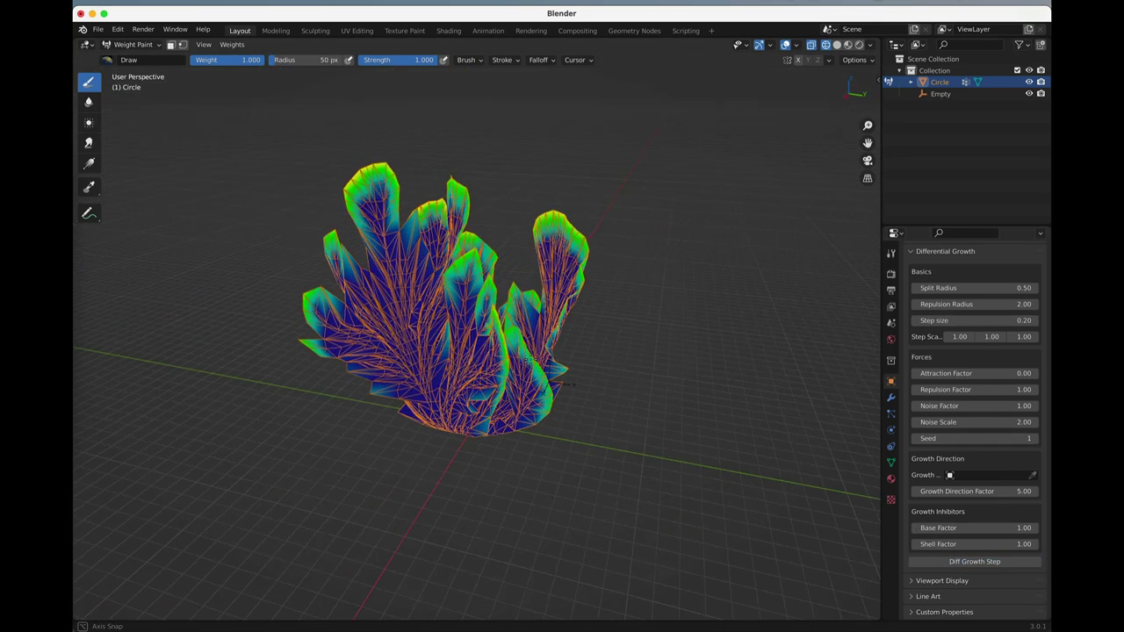
{"action": "middle_click_drag", "start_coordinate": [663, 362], "coordinate": [681, 358]}
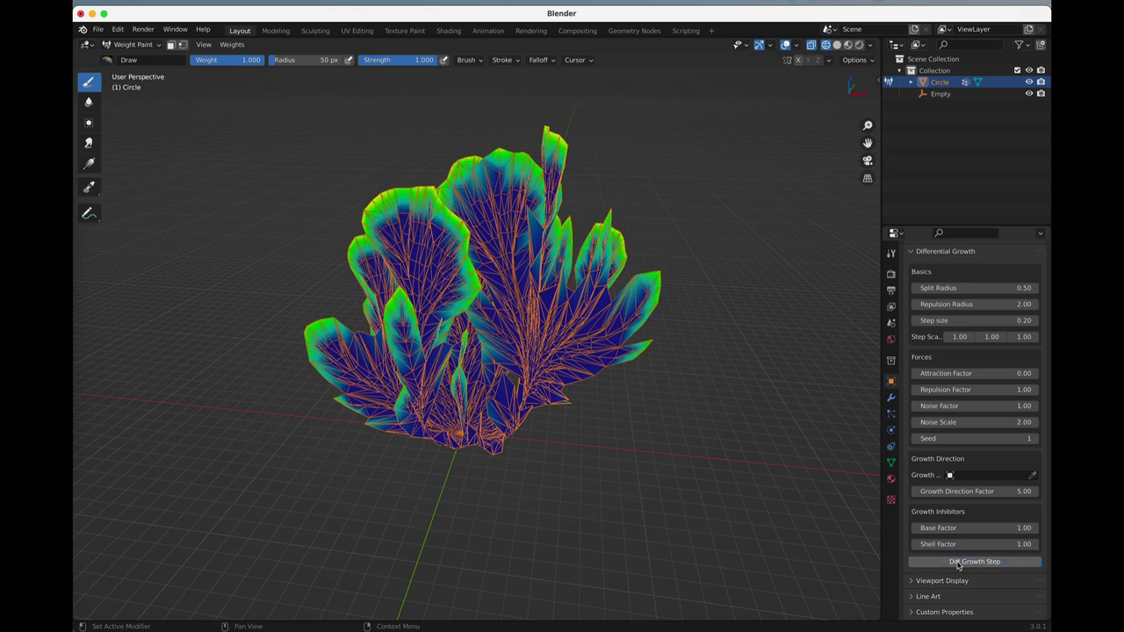
{"action": "left_click", "coordinate": [959, 565]}
{"action": "left_click", "coordinate": [958, 565]}
{"action": "left_click", "coordinate": [958, 565]}
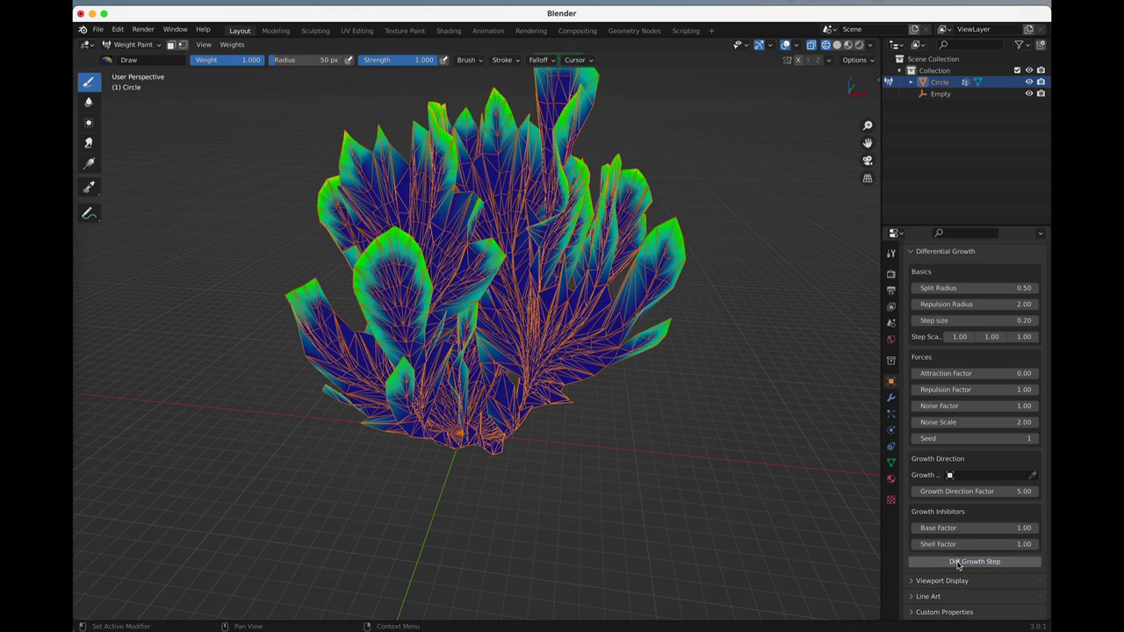
Step: View the plant from other sides and run about five more Diff Growth Steps to widen the petals
{"action": "middle_click_drag", "start_coordinate": [527, 351], "coordinate": [672, 396]}
{"action": "left_click", "coordinate": [974, 562]}
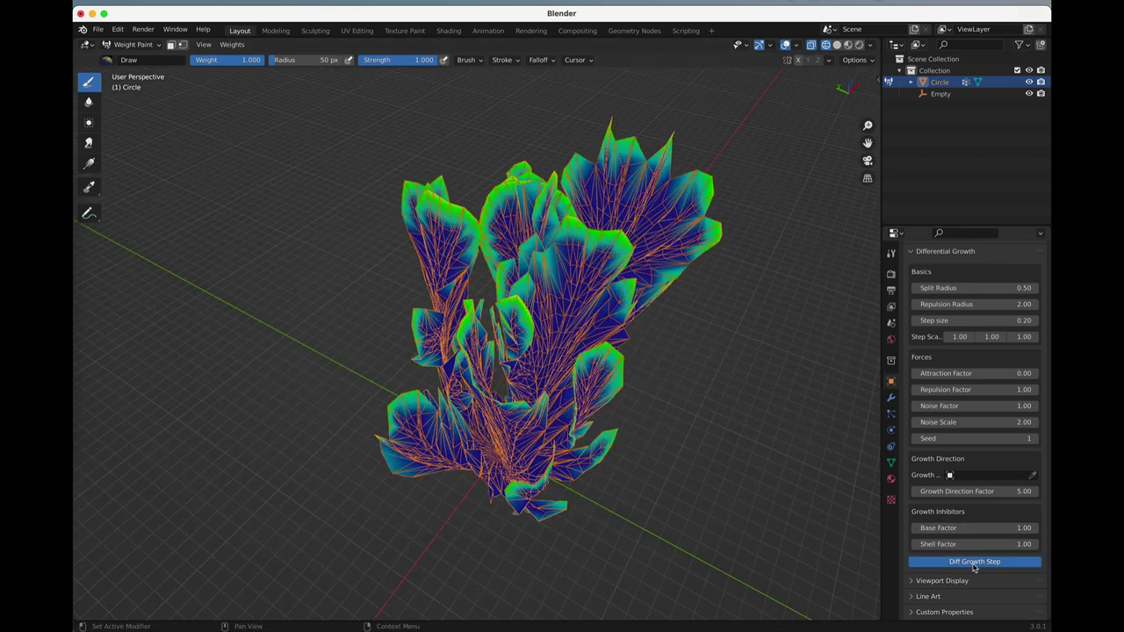
{"action": "left_click", "coordinate": [973, 562]}
{"action": "middle_click_drag", "start_coordinate": [615, 368], "coordinate": [391, 362]}
{"action": "left_click", "coordinate": [982, 563]}
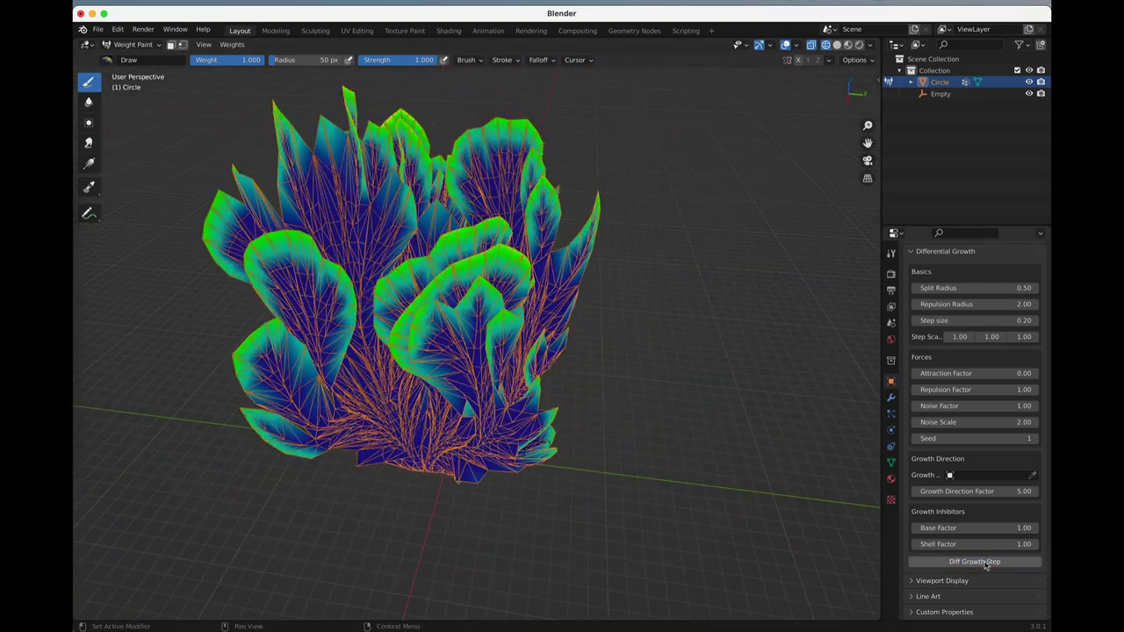
{"action": "left_click", "coordinate": [984, 564]}
{"action": "left_click", "coordinate": [984, 562]}
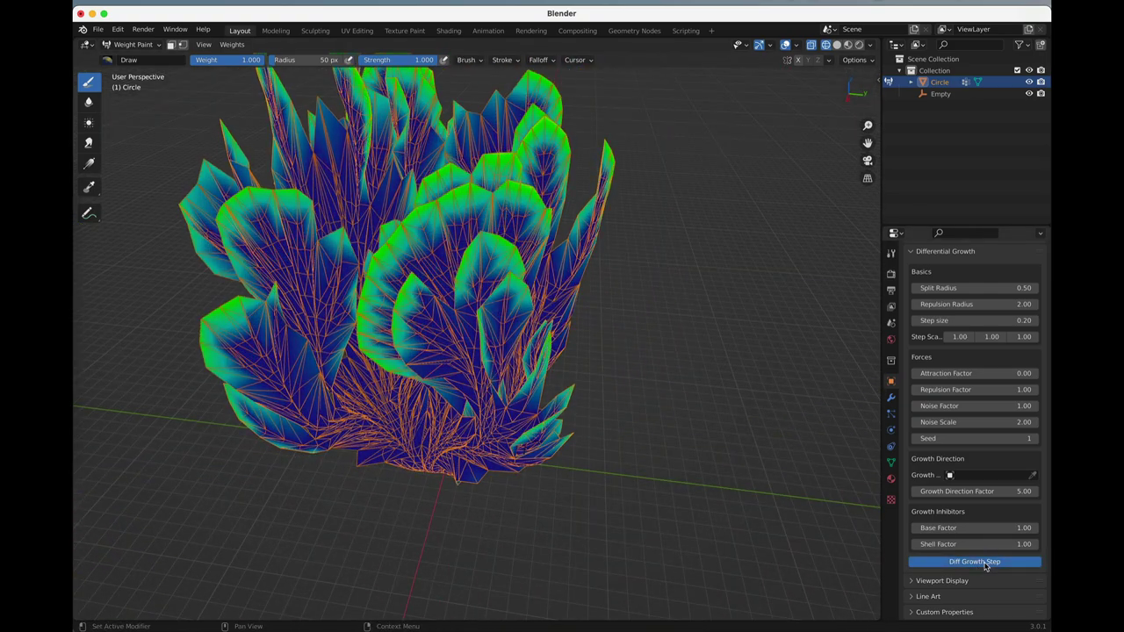
Step: Run about four further Diff Growth Steps and inspect the dense upright growth from several sides
{"action": "left_click", "coordinate": [984, 562]}
{"action": "left_click", "coordinate": [983, 562]}
{"action": "left_click", "coordinate": [984, 562]}
{"action": "middle_click_drag", "start_coordinate": [685, 395], "coordinate": [795, 461]}
{"action": "left_click", "coordinate": [953, 567]}
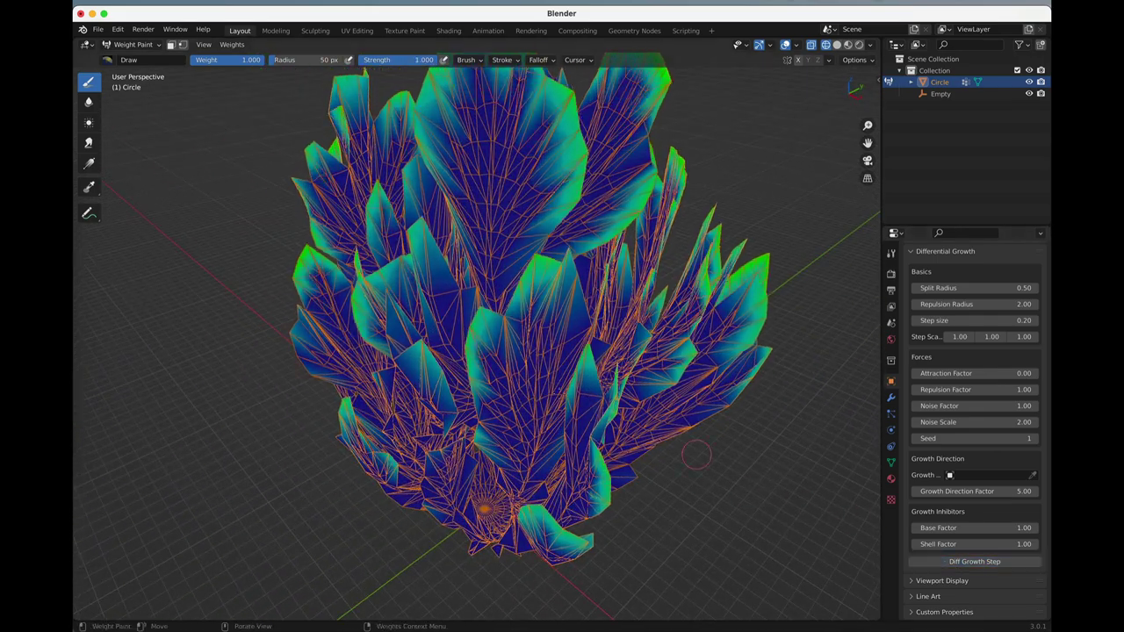
{"action": "middle_click_drag", "start_coordinate": [697, 454], "coordinate": [835, 477]}
{"action": "scroll", "coordinate": [747, 413], "scroll_direction": "down", "scroll_amount": 4}
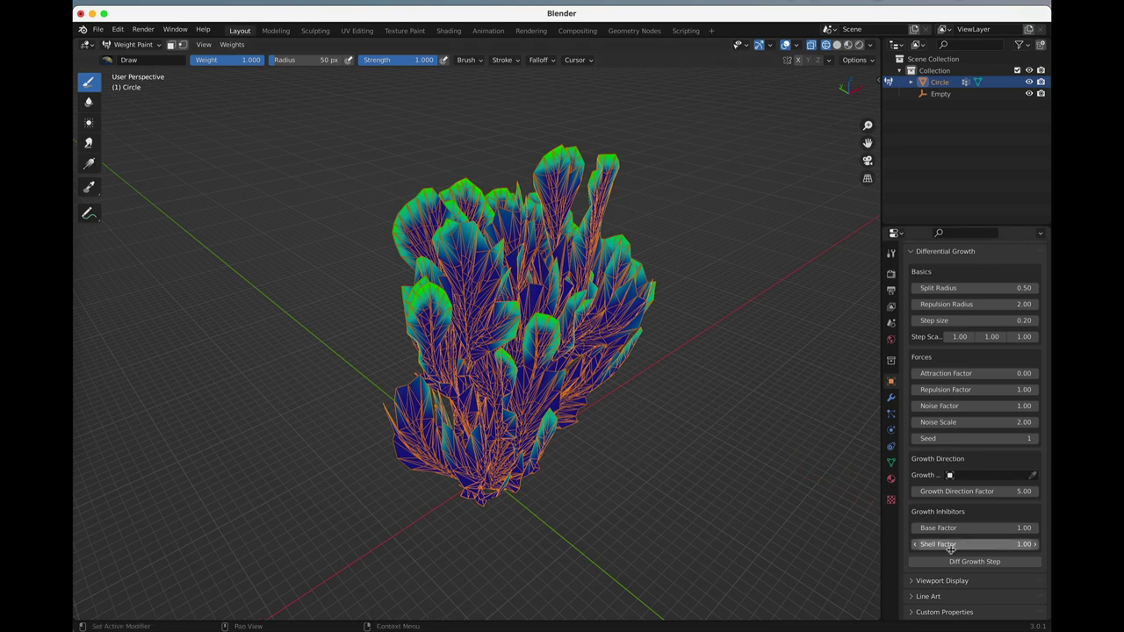
{"action": "middle_click_drag", "start_coordinate": [491, 316], "coordinate": [554, 364]}
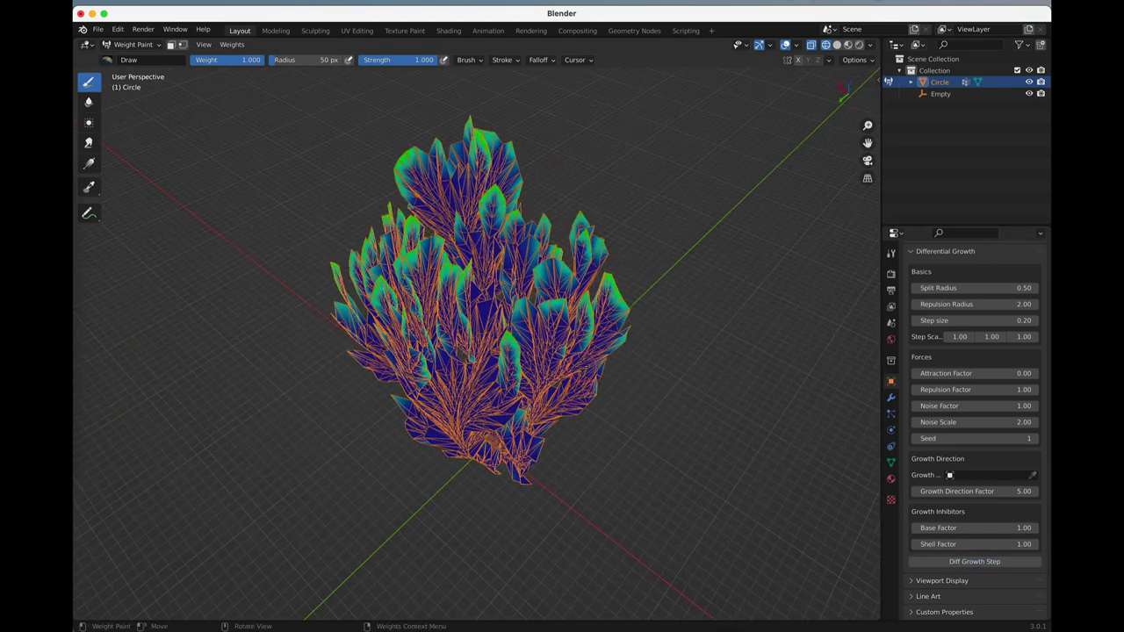
{"action": "middle_click_drag", "start_coordinate": [659, 319], "coordinate": [604, 293]}
Step: Undo the upright growth all the way back to the original weighted circle
{"action": "key", "text": "ctrl+z"}
{"action": "key", "text": "ctrl+z"}
{"action": "key", "text": "ctrl+z"}
{"action": "key", "text": "ctrl+z"}
{"action": "key", "text": "ctrl+z"}
{"action": "key", "text": "ctrl+z"}
{"action": "key", "text": "ctrl+z"}
{"action": "key", "text": "ctrl+z"}
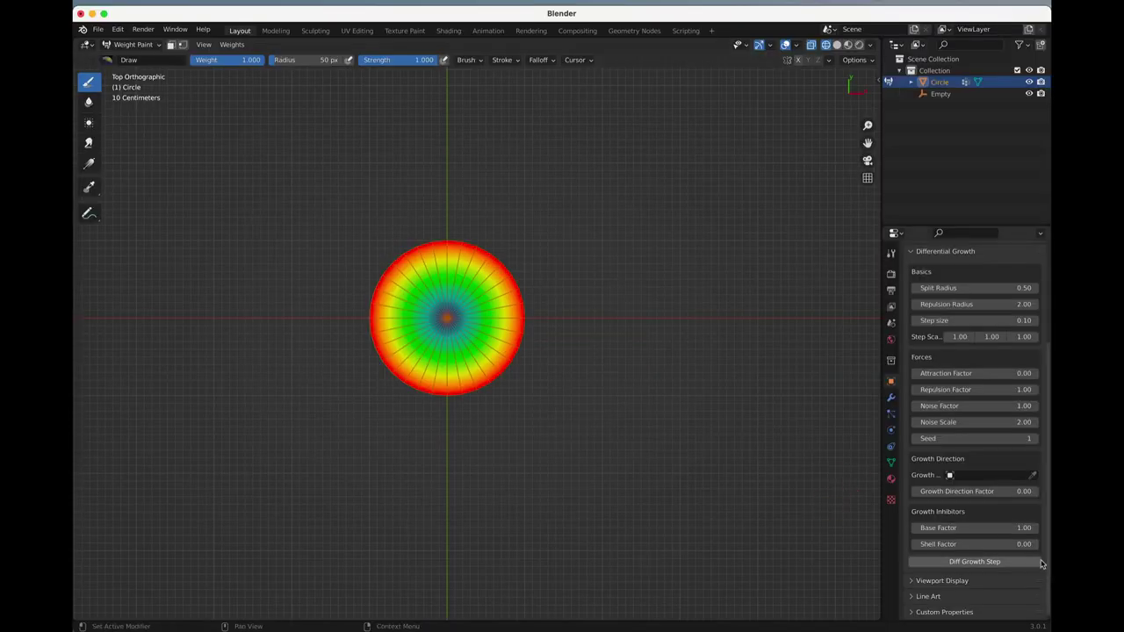
Step: Set the Shell Factor to 1 and the Z Step Scale to 0.50, and run about ten Diff Growth Steps on the circle
{"action": "key", "text": "Return"}
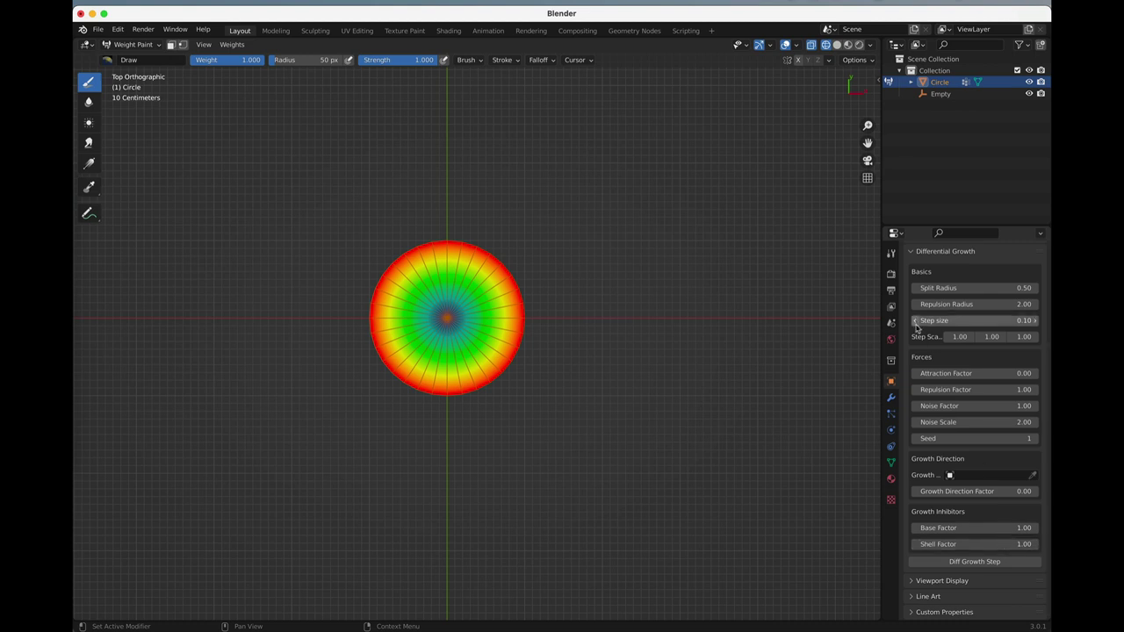
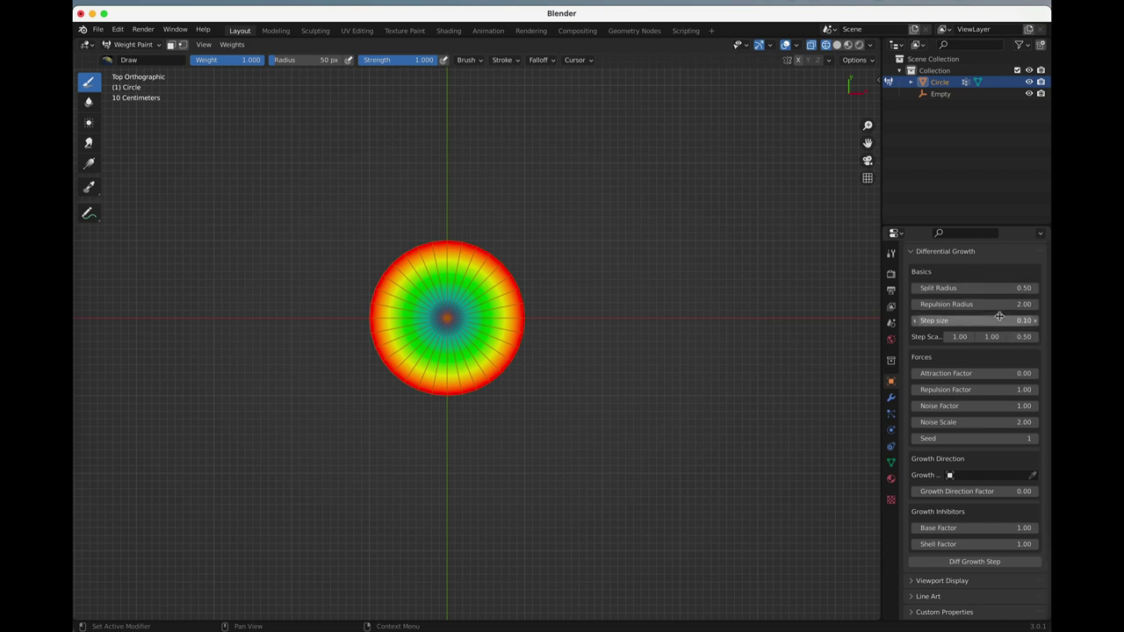
{"action": "left_click", "coordinate": [1006, 565]}
{"action": "left_click", "coordinate": [1006, 566]}
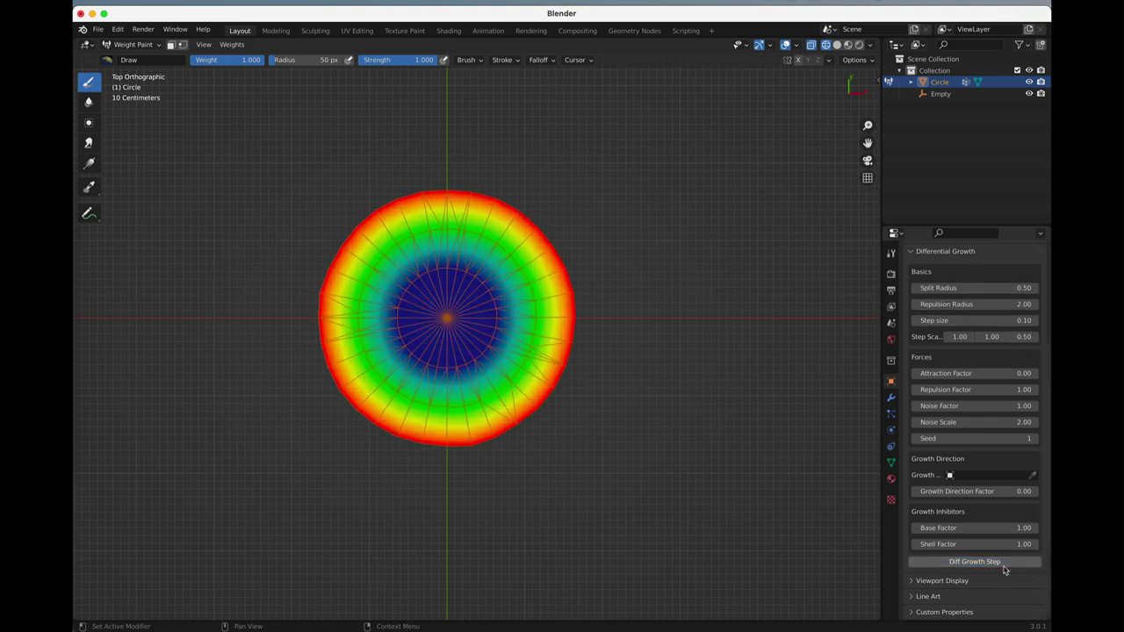
{"action": "left_click", "coordinate": [1006, 566]}
{"action": "left_click", "coordinate": [1006, 565]}
{"action": "left_click", "coordinate": [1005, 565]}
{"action": "left_click", "coordinate": [1005, 565]}
{"action": "left_click", "coordinate": [1005, 566]}
{"action": "left_click", "coordinate": [1005, 566]}
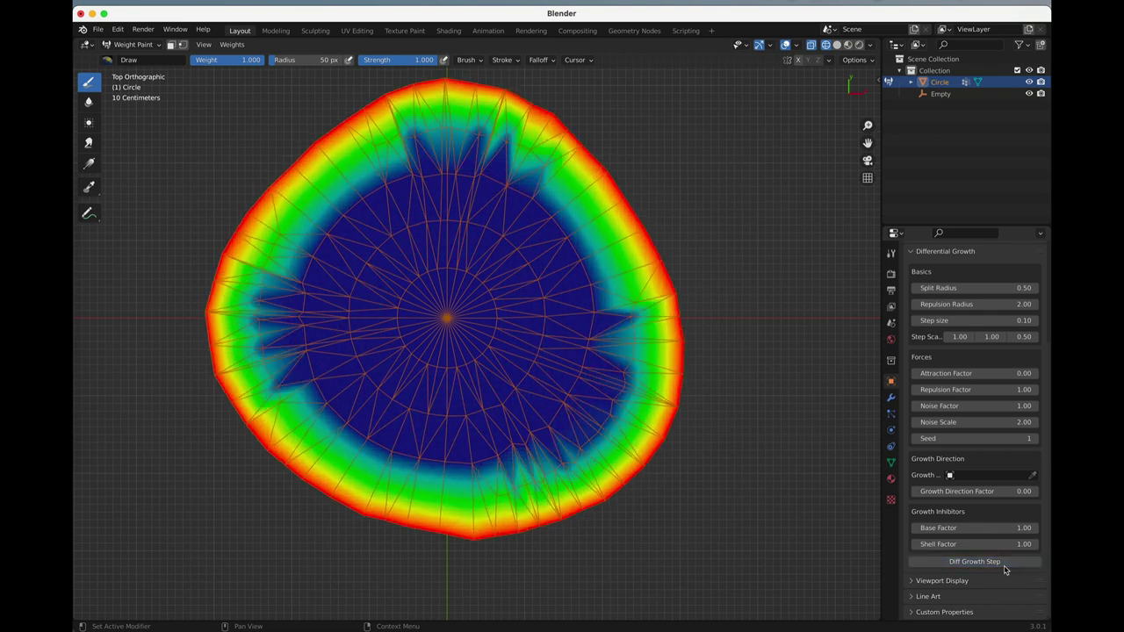
{"action": "left_click", "coordinate": [1005, 565]}
{"action": "left_click", "coordinate": [1005, 566]}
{"action": "scroll", "coordinate": [476, 336], "scroll_direction": "down", "scroll_amount": 4}
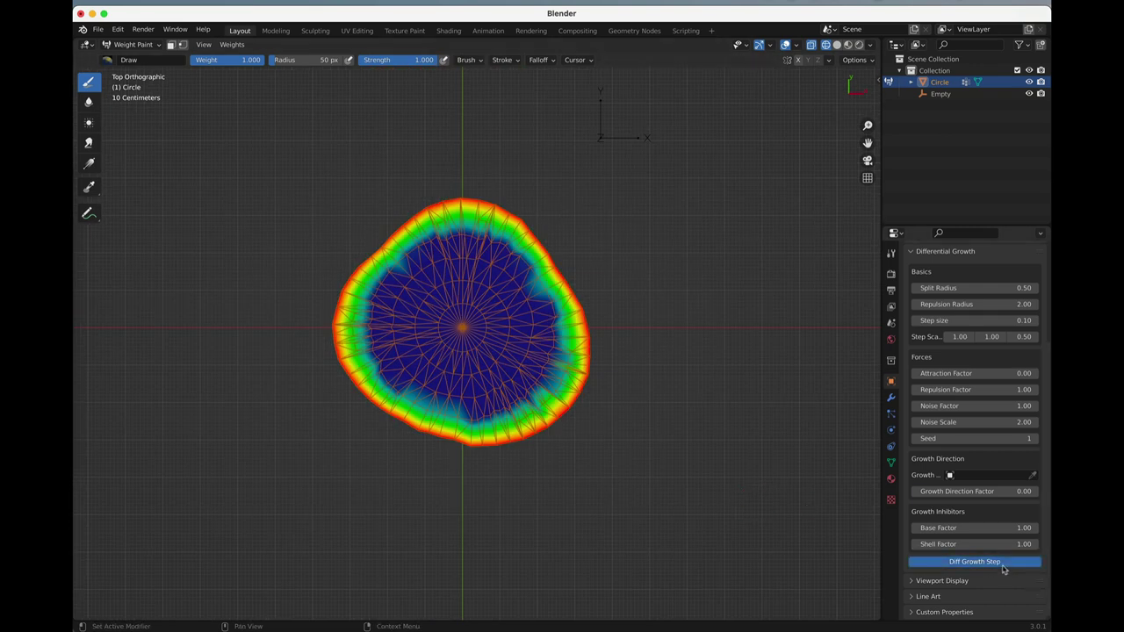
Step: Run about eleven more Diff Growth Steps to develop the flat disc into separate lobes
{"action": "left_click", "coordinate": [1003, 566]}
{"action": "left_click", "coordinate": [1003, 566]}
{"action": "left_click", "coordinate": [1003, 565]}
{"action": "left_click", "coordinate": [1003, 566]}
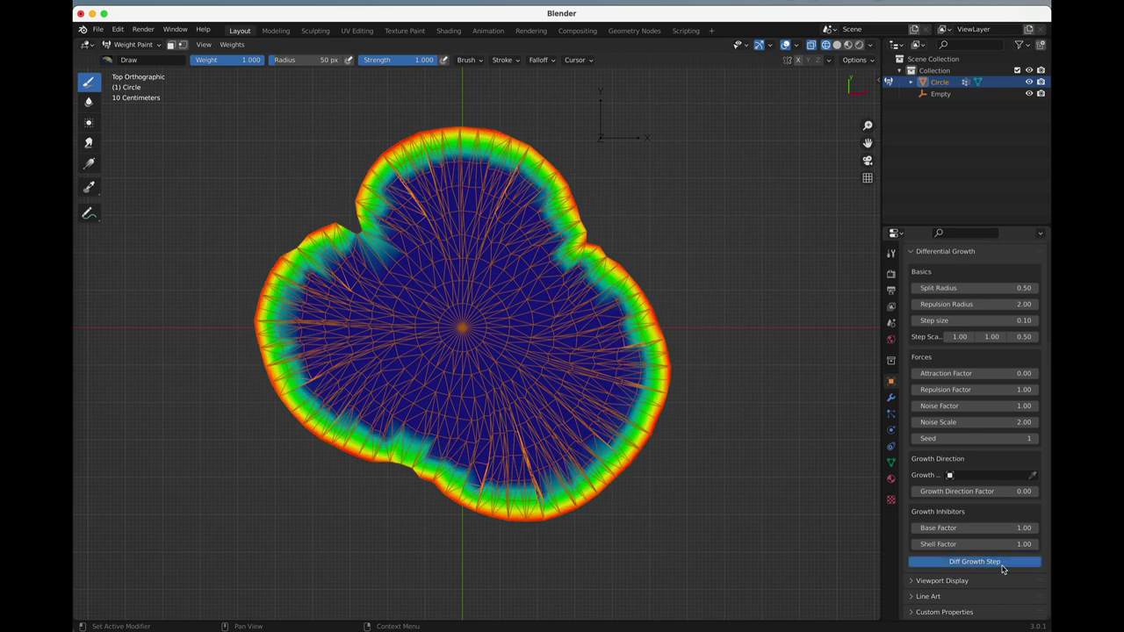
{"action": "left_click", "coordinate": [1003, 562]}
{"action": "left_click", "coordinate": [1003, 562]}
{"action": "left_click", "coordinate": [1003, 562]}
{"action": "left_click", "coordinate": [1003, 562]}
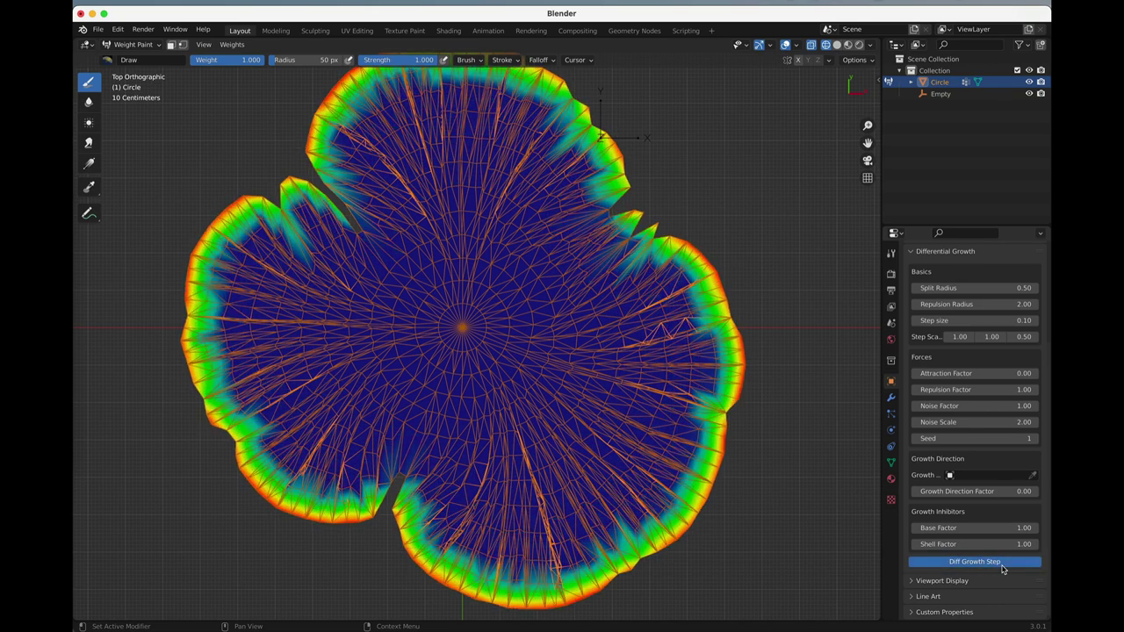
{"action": "left_click", "coordinate": [1003, 562]}
{"action": "left_click", "coordinate": [1003, 562]}
{"action": "left_click", "coordinate": [1003, 562]}
{"action": "scroll", "coordinate": [791, 496], "scroll_direction": "down", "scroll_amount": 1}
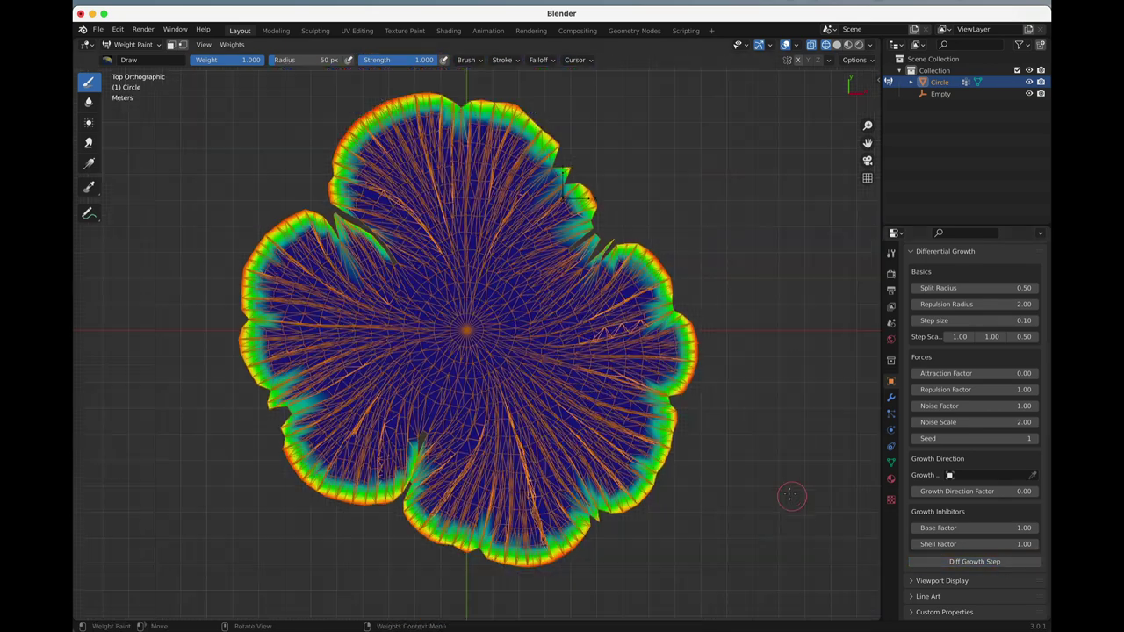
Step: Run about nine further Diff Growth Steps to spread the lobes and deepen the clefts between them
{"action": "left_click", "coordinate": [973, 562]}
{"action": "left_click", "coordinate": [973, 564]}
{"action": "left_click", "coordinate": [973, 565]}
{"action": "left_click", "coordinate": [974, 566]}
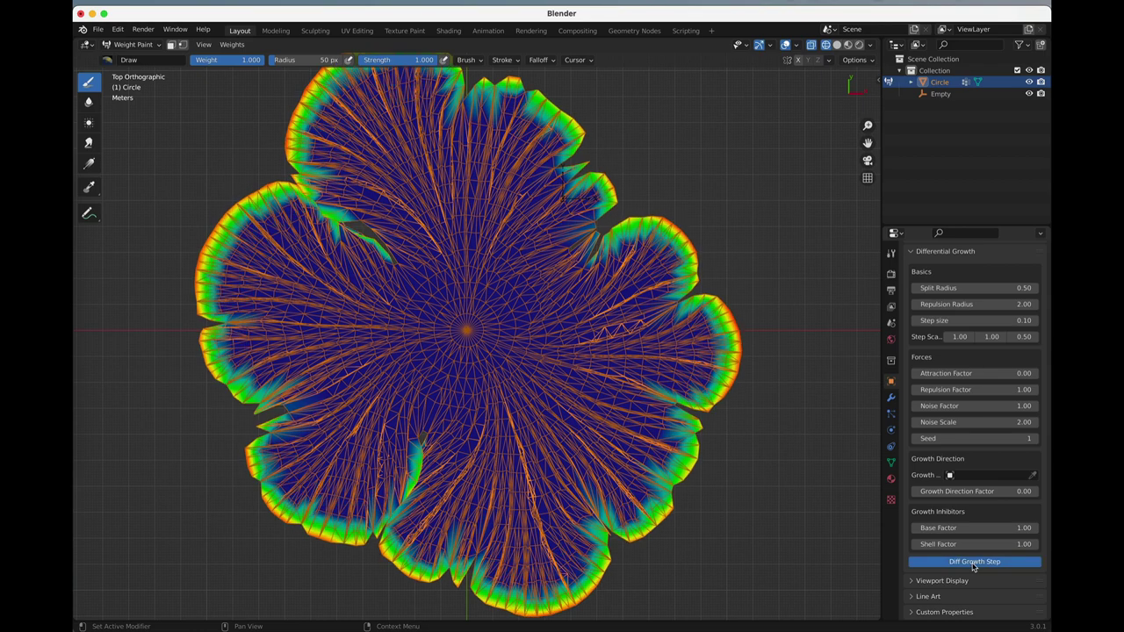
{"action": "left_click", "coordinate": [973, 567]}
{"action": "left_click", "coordinate": [973, 566]}
{"action": "left_click", "coordinate": [973, 566]}
{"action": "left_click", "coordinate": [973, 566]}
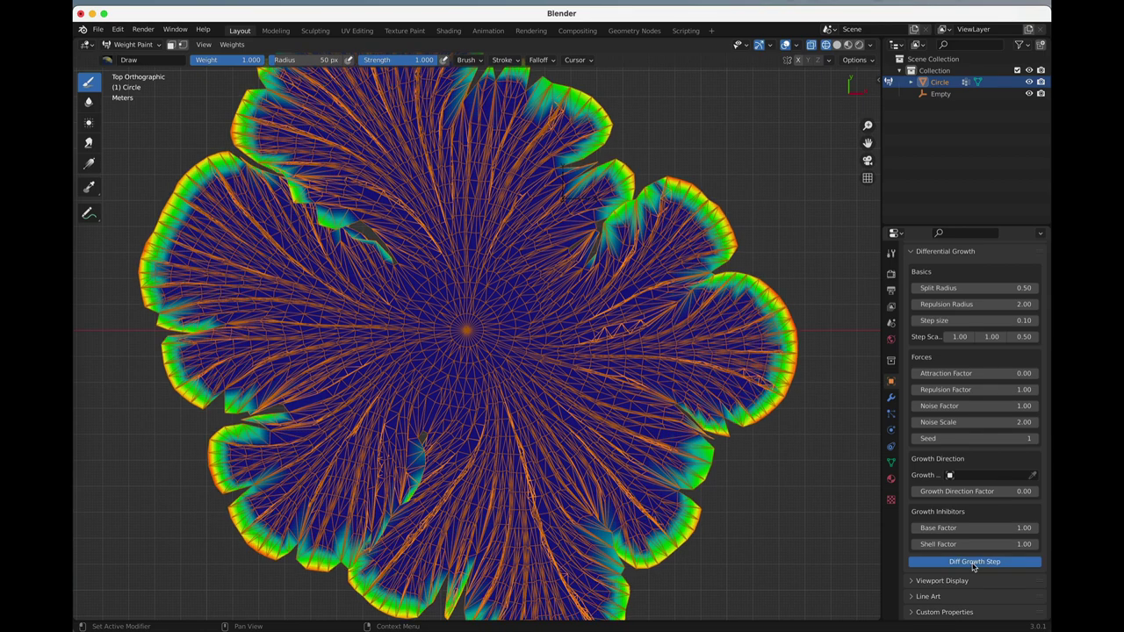
{"action": "left_click", "coordinate": [973, 566]}
Step: With the whole rosette in view, run about ten Diff Growth Steps to extend its lobed rim
{"action": "scroll", "coordinate": [793, 512], "scroll_direction": "down", "scroll_amount": 4}
{"action": "left_click", "coordinate": [949, 562]}
{"action": "left_click", "coordinate": [948, 563]}
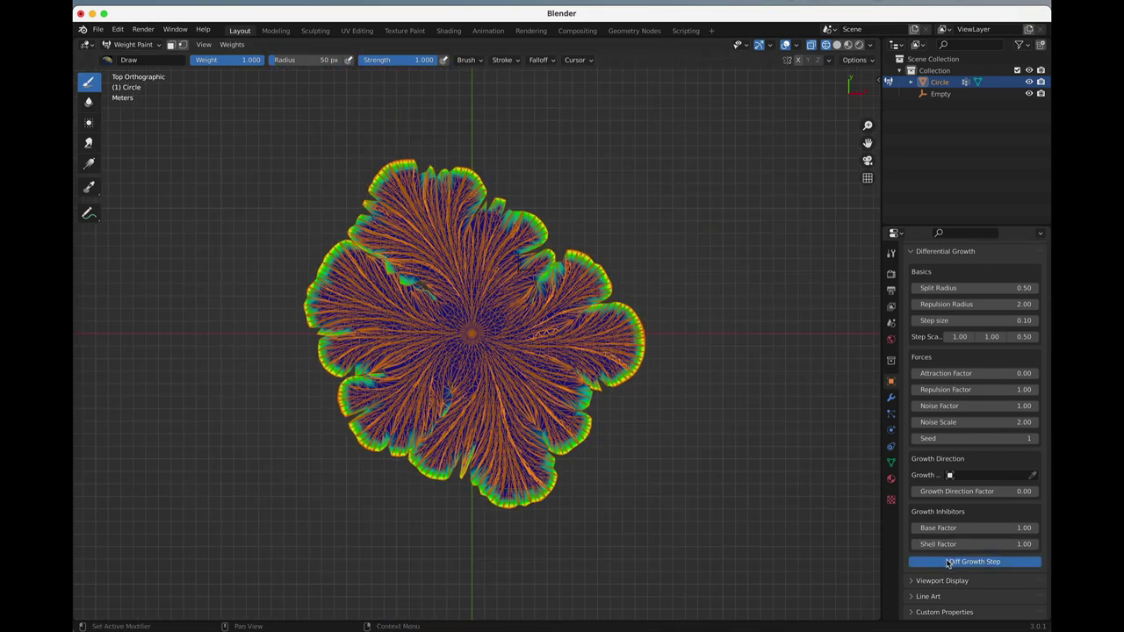
{"action": "left_click", "coordinate": [948, 563]}
{"action": "left_click", "coordinate": [948, 563]}
{"action": "left_click", "coordinate": [948, 563]}
{"action": "left_click", "coordinate": [949, 563]}
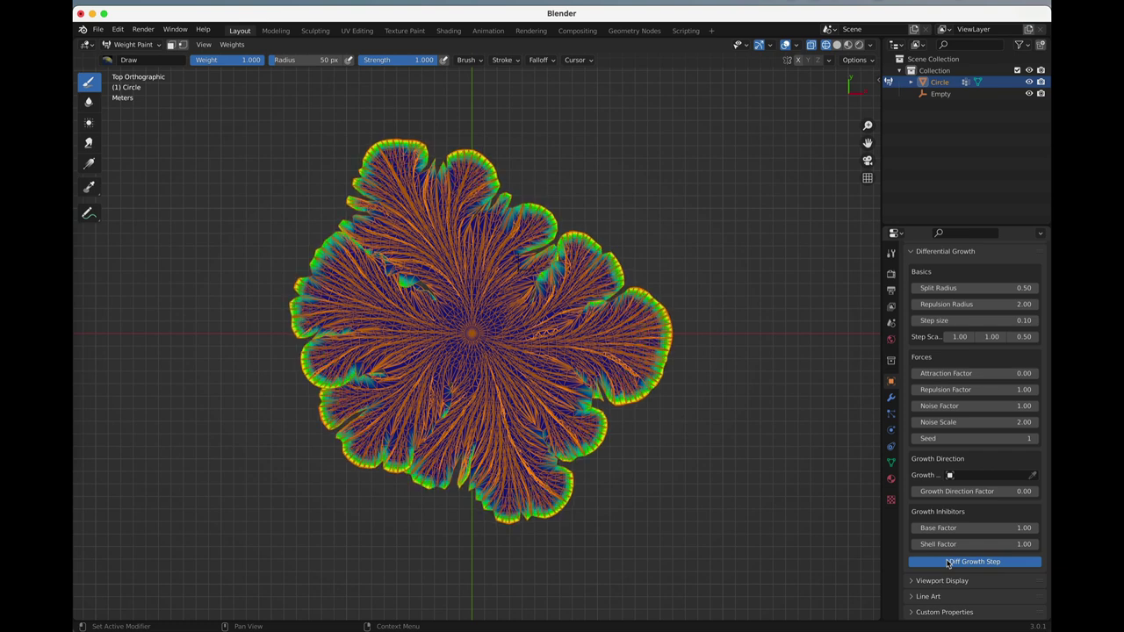
{"action": "left_click", "coordinate": [949, 563]}
{"action": "left_click", "coordinate": [948, 563]}
{"action": "left_click", "coordinate": [948, 563]}
{"action": "left_click", "coordinate": [949, 563]}
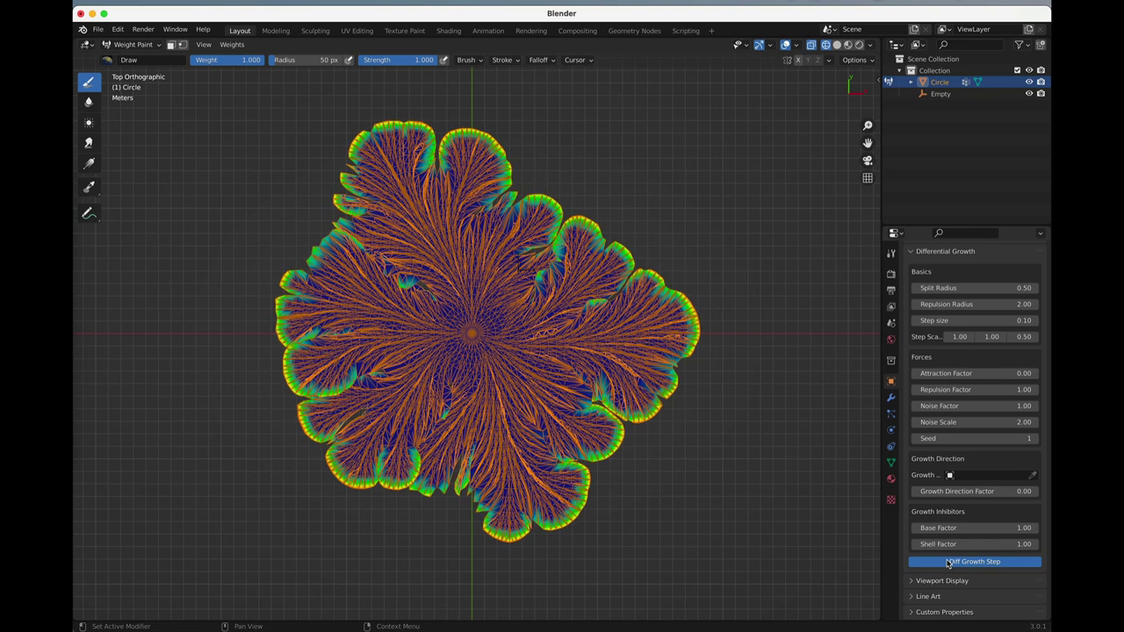
Step: Run about six Diff Growth Steps on the rosette and examine the growth from an angle
{"action": "left_click", "coordinate": [949, 563]}
{"action": "left_click", "coordinate": [948, 563]}
{"action": "left_click", "coordinate": [949, 563]}
{"action": "left_click", "coordinate": [949, 563]}
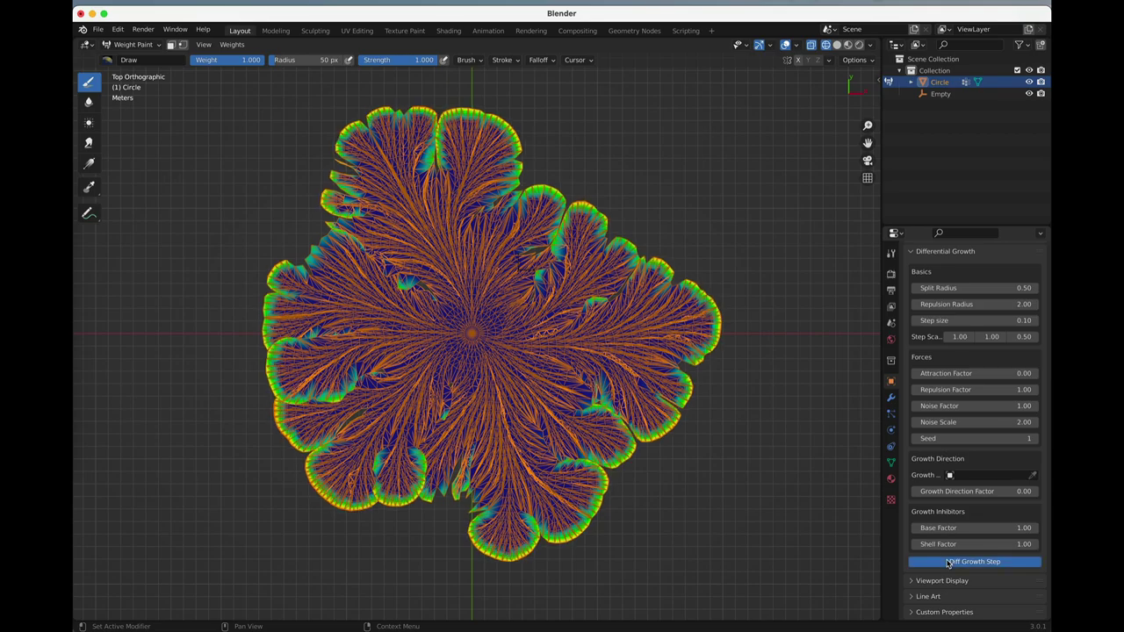
{"action": "left_click", "coordinate": [948, 563]}
{"action": "left_click", "coordinate": [949, 563]}
{"action": "middle_click_drag", "start_coordinate": [439, 479], "coordinate": [514, 344]}
{"action": "middle_click_drag", "start_coordinate": [527, 386], "coordinate": [571, 386]}
Step: Run about six more Diff Growth Steps while keeping the whole rosette framed from above
{"action": "left_click", "coordinate": [981, 567]}
{"action": "left_click", "coordinate": [981, 567]}
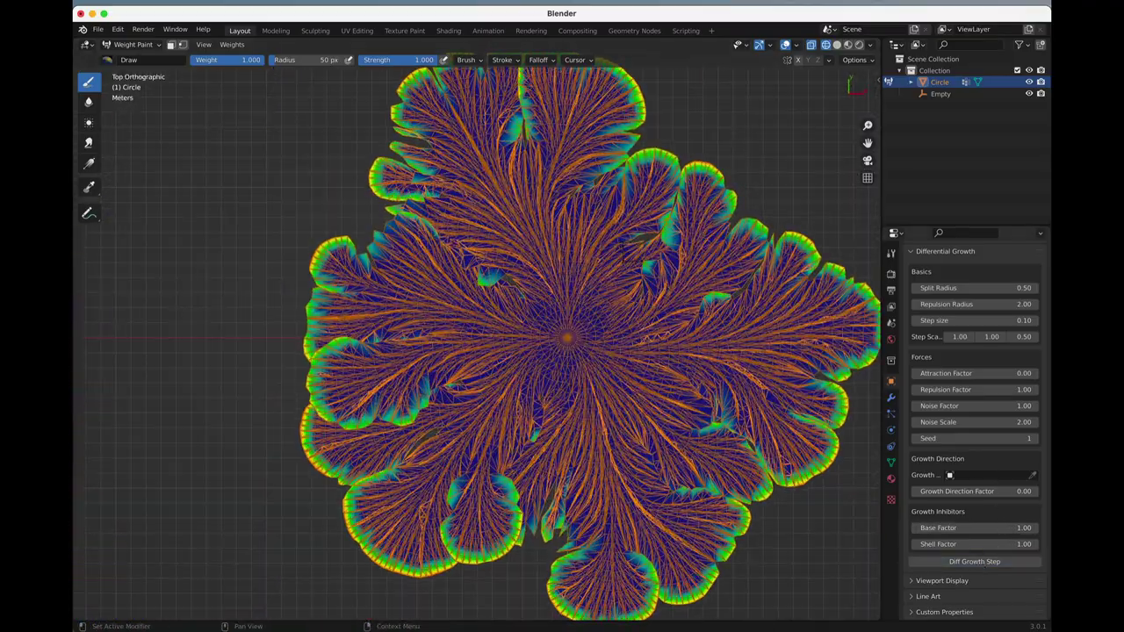
{"action": "left_click", "coordinate": [981, 567]}
{"action": "middle_click_drag", "start_coordinate": [756, 447], "coordinate": [668, 445], "text": "shift"}
{"action": "scroll", "coordinate": [668, 445], "scroll_direction": "down", "scroll_amount": 2}
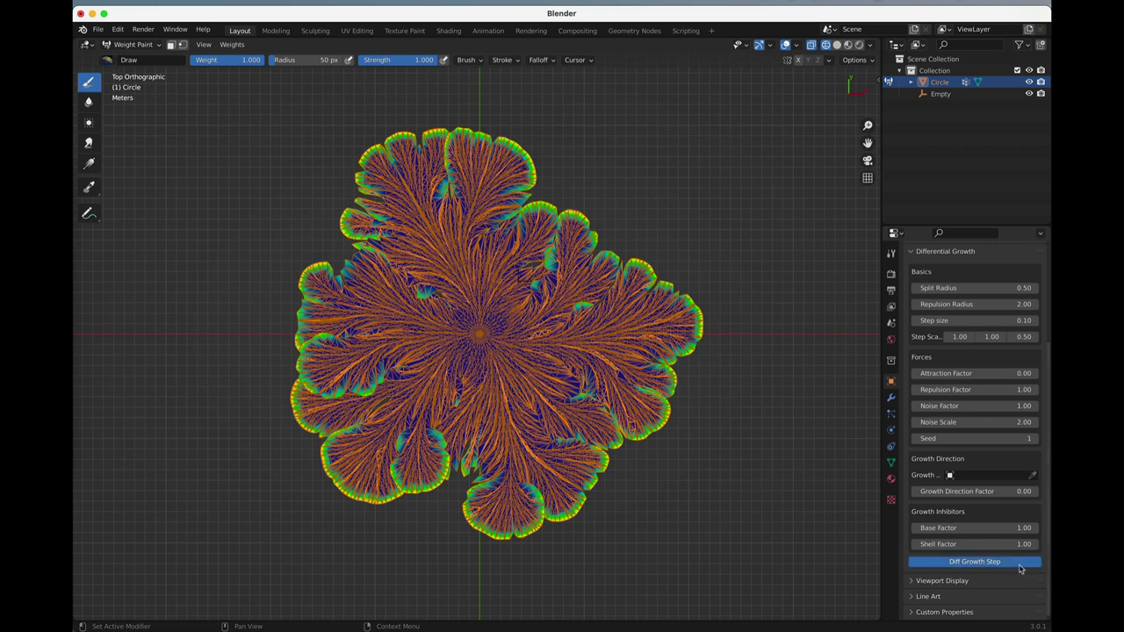
{"action": "left_click", "coordinate": [1020, 569]}
{"action": "left_click", "coordinate": [1021, 570]}
{"action": "left_click", "coordinate": [1020, 570]}
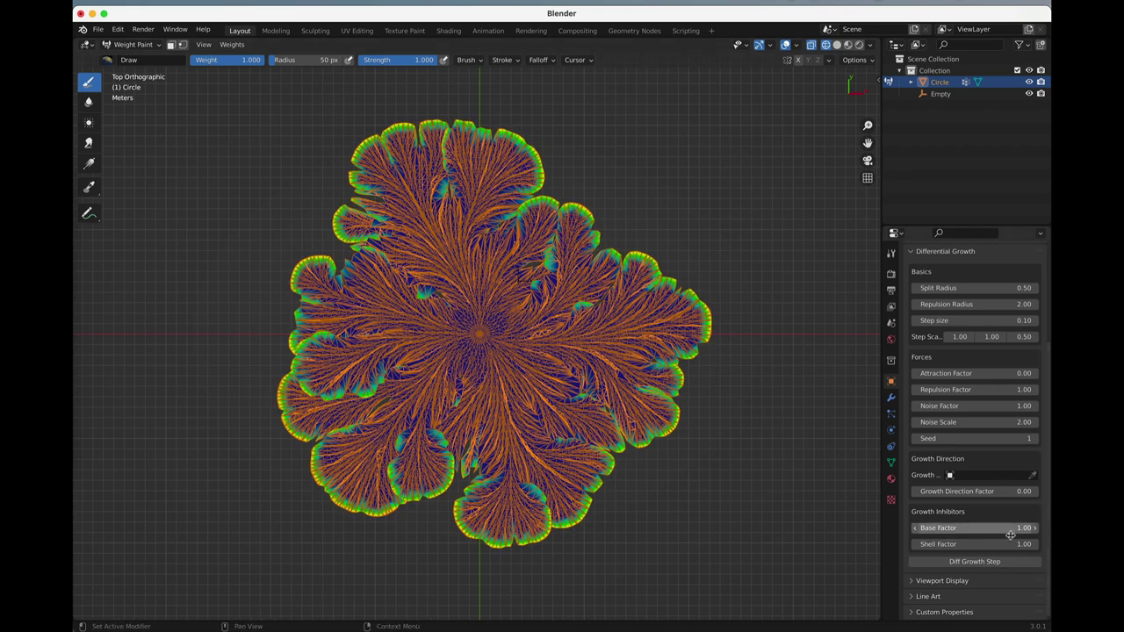
Step: Set the Shell Factor to 2 and run about nine Diff Growth Steps on the rosette
{"action": "left_click", "coordinate": [1010, 544]}
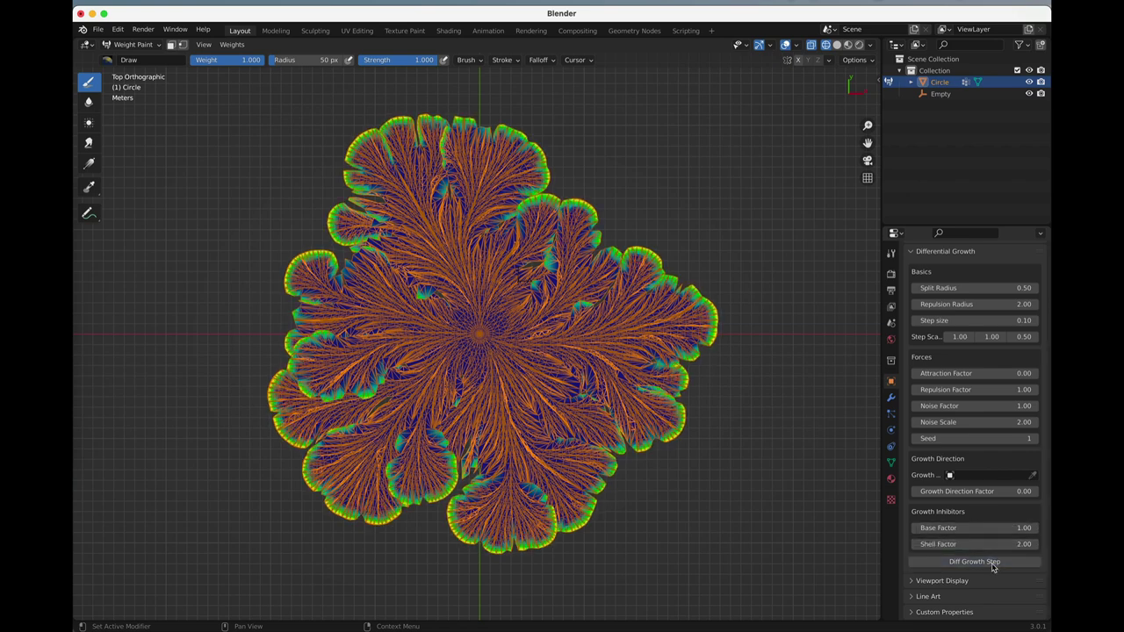
{"action": "left_click", "coordinate": [994, 568]}
{"action": "left_click", "coordinate": [993, 568]}
{"action": "left_click", "coordinate": [994, 569]}
{"action": "left_click", "coordinate": [994, 568]}
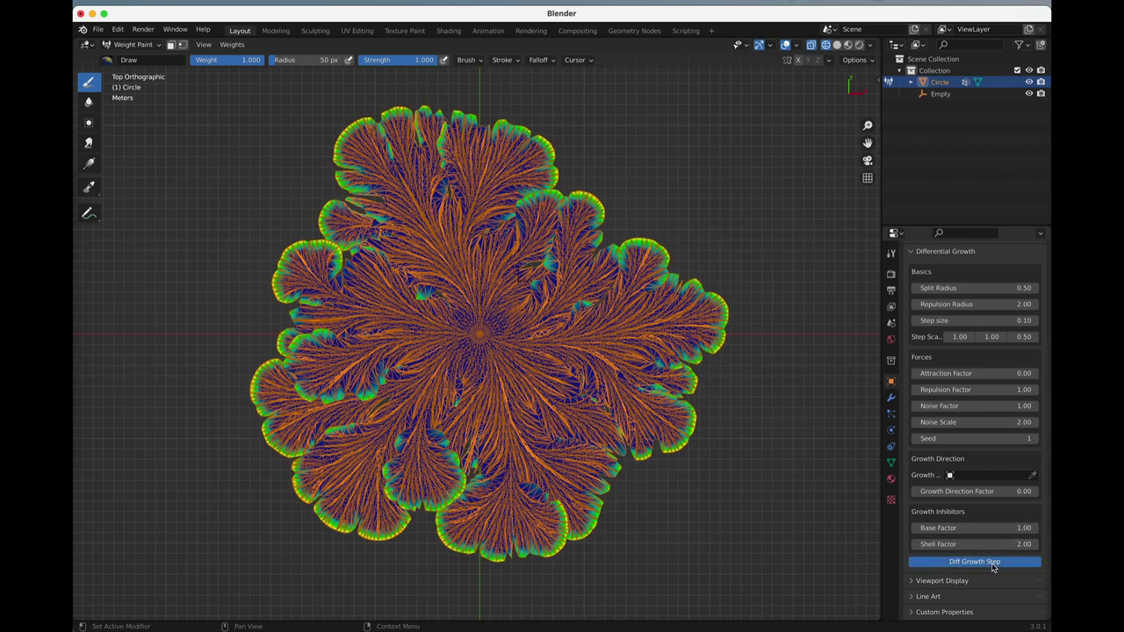
{"action": "left_click", "coordinate": [994, 568]}
{"action": "left_click", "coordinate": [993, 568]}
{"action": "left_click", "coordinate": [993, 568]}
{"action": "left_click", "coordinate": [994, 569]}
{"action": "left_click", "coordinate": [993, 563]}
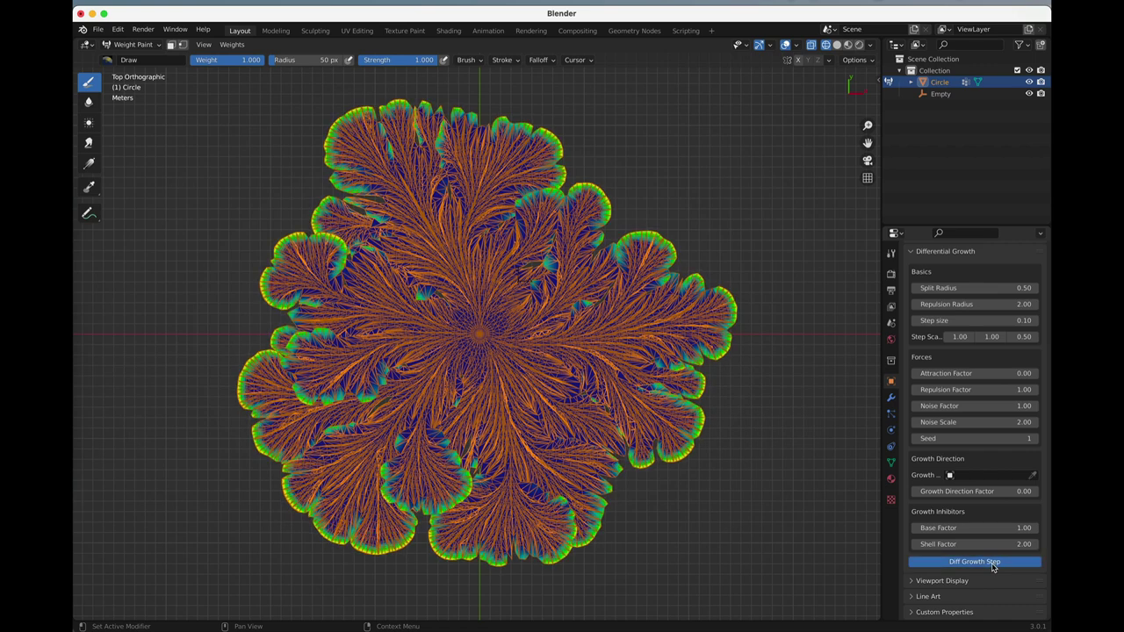
Step: Set the Shell Factor to 4 and run about four Diff Growth Steps on the rosette
{"action": "left_click", "coordinate": [1013, 546]}
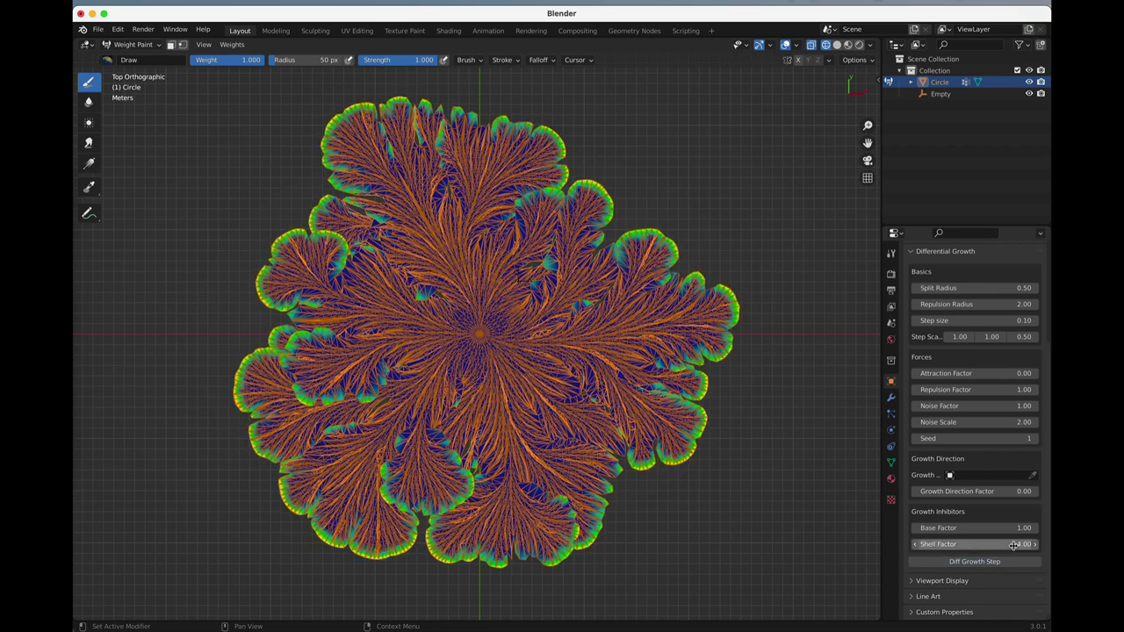
{"action": "left_click", "coordinate": [993, 563]}
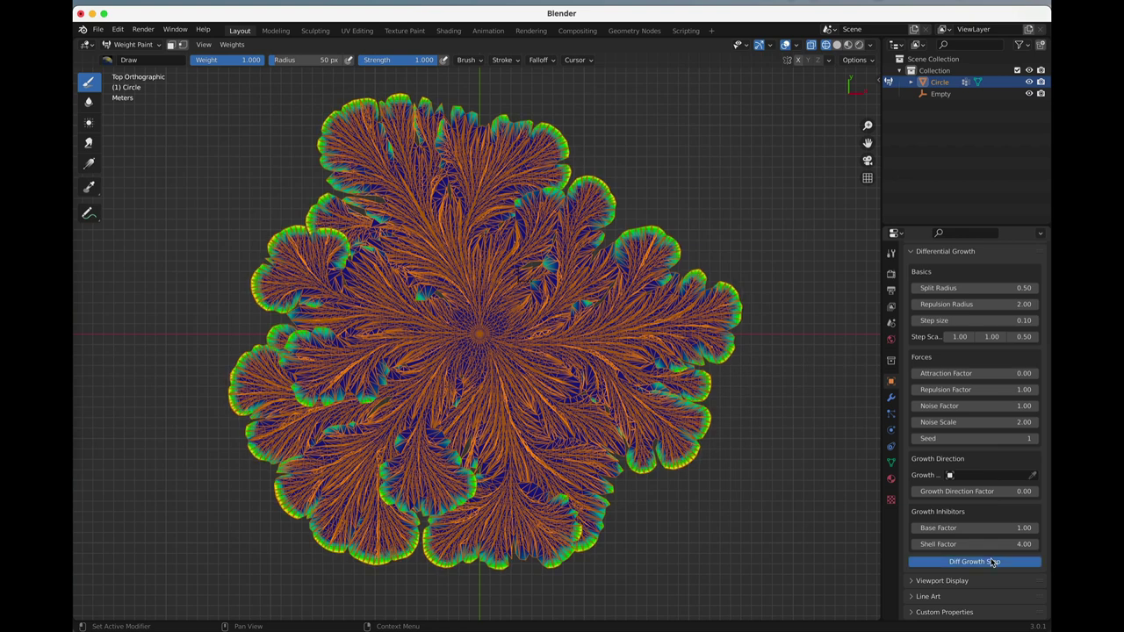
{"action": "left_click", "coordinate": [993, 563]}
{"action": "left_click", "coordinate": [993, 563]}
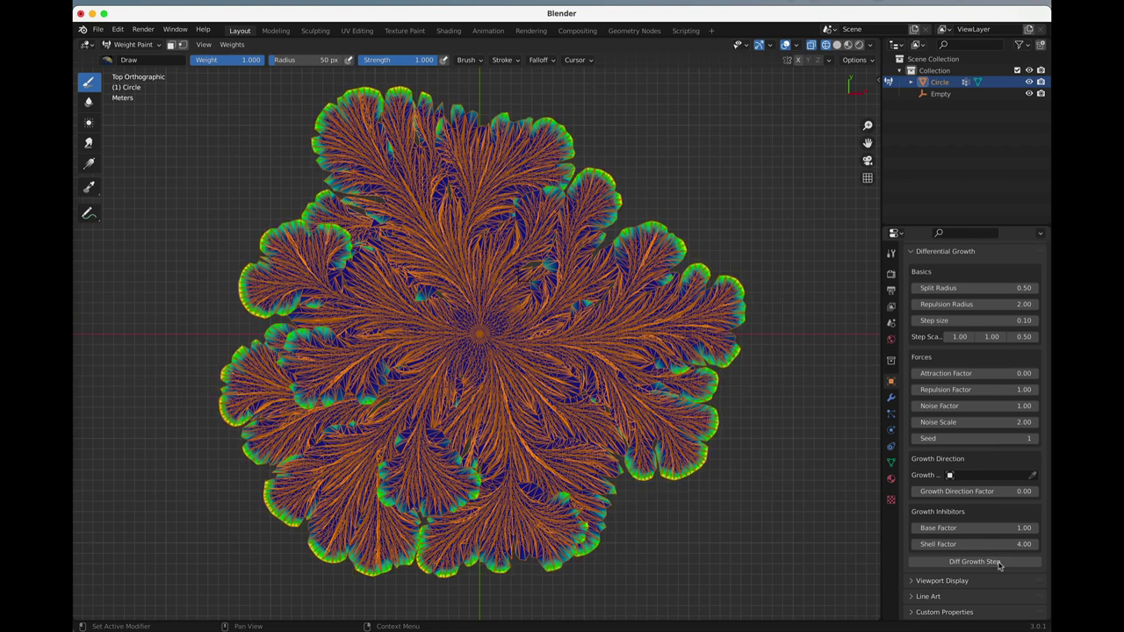
{"action": "left_click", "coordinate": [955, 563]}
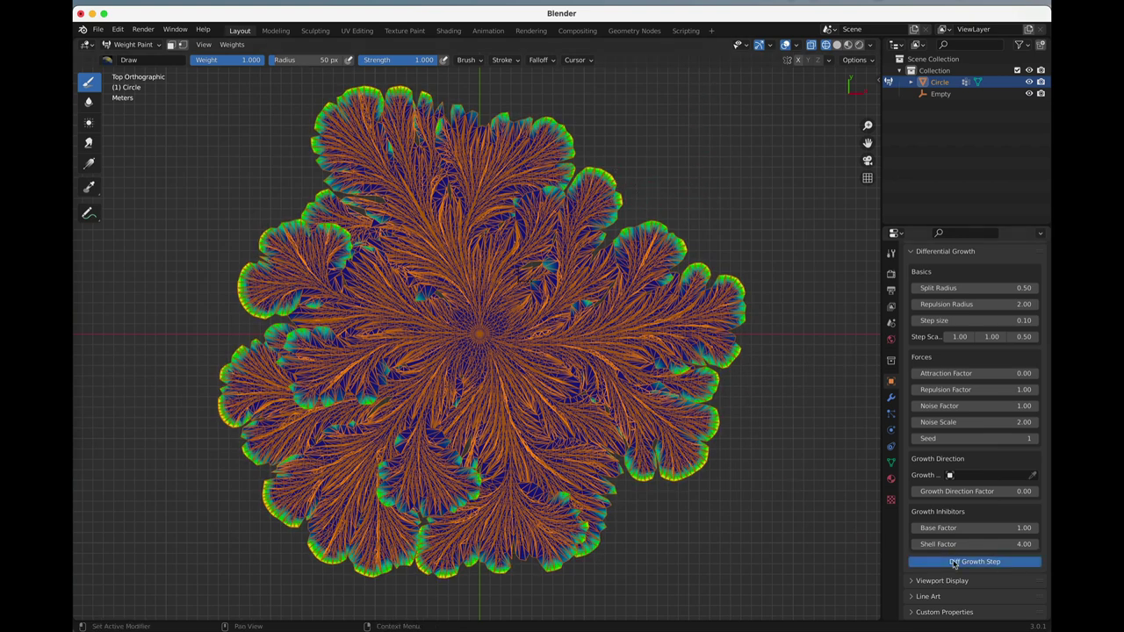
Step: Run about two more Diff Growth Steps on the rosette and look over the whole form
{"action": "left_click", "coordinate": [955, 563]}
{"action": "left_click", "coordinate": [956, 563]}
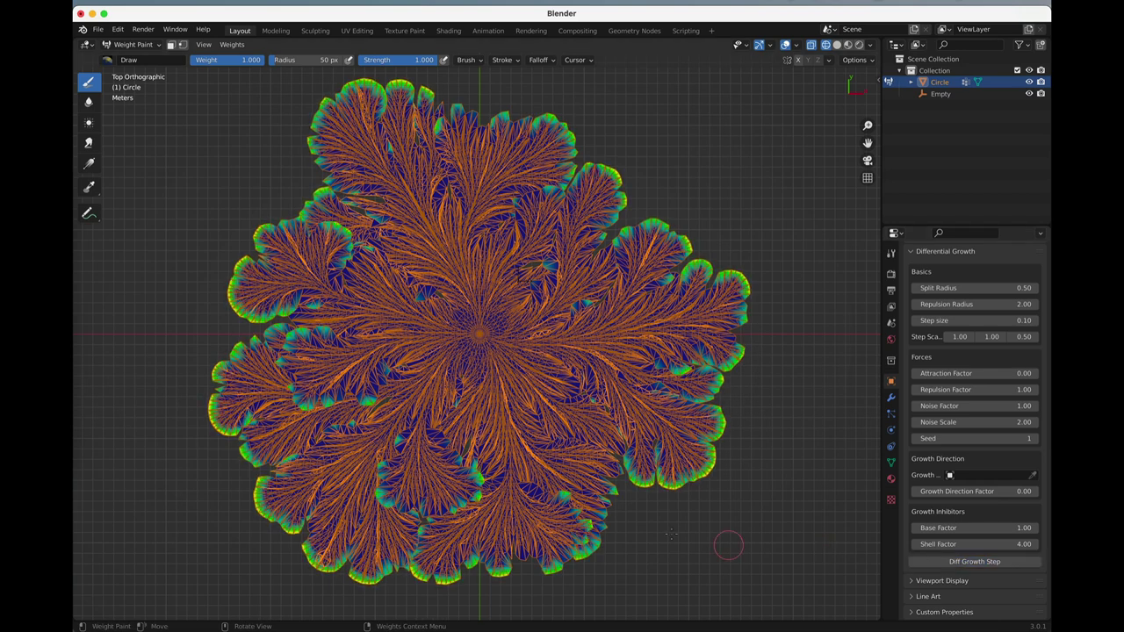
{"action": "scroll", "coordinate": [524, 501], "scroll_direction": "down", "scroll_amount": 4}
{"action": "middle_click_drag", "start_coordinate": [525, 502], "coordinate": [536, 422]}
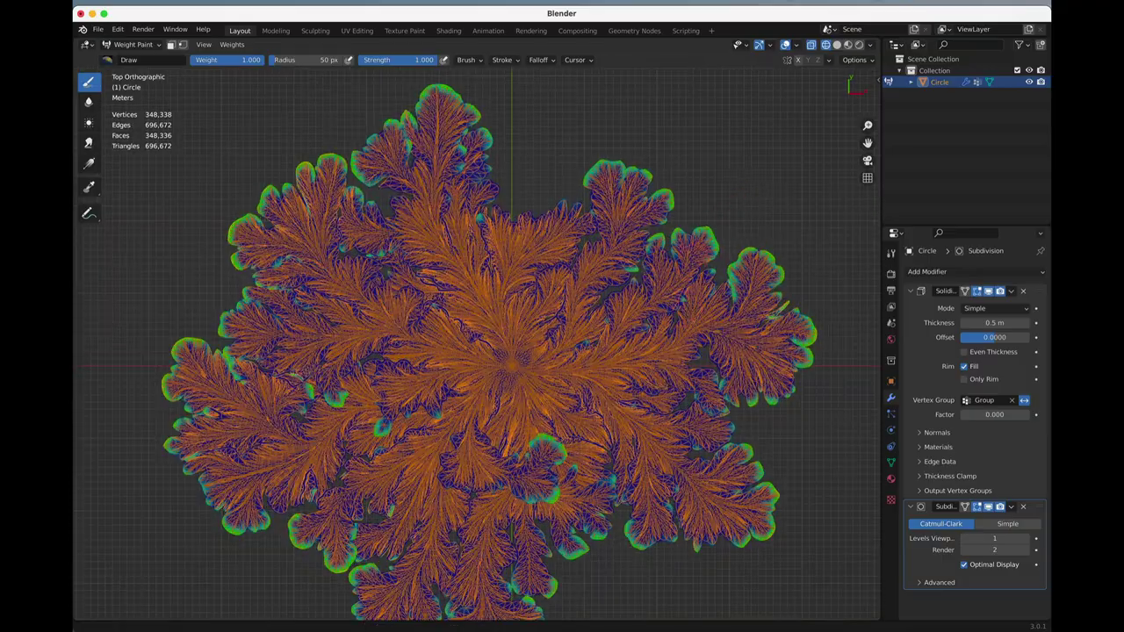
Step: Examine the finished growth with its Solidify and Subdivision modifiers from above, at an angle and close up around the centre
{"action": "middle_click_drag", "start_coordinate": [511, 365], "coordinate": [510, 332], "text": "shift"}
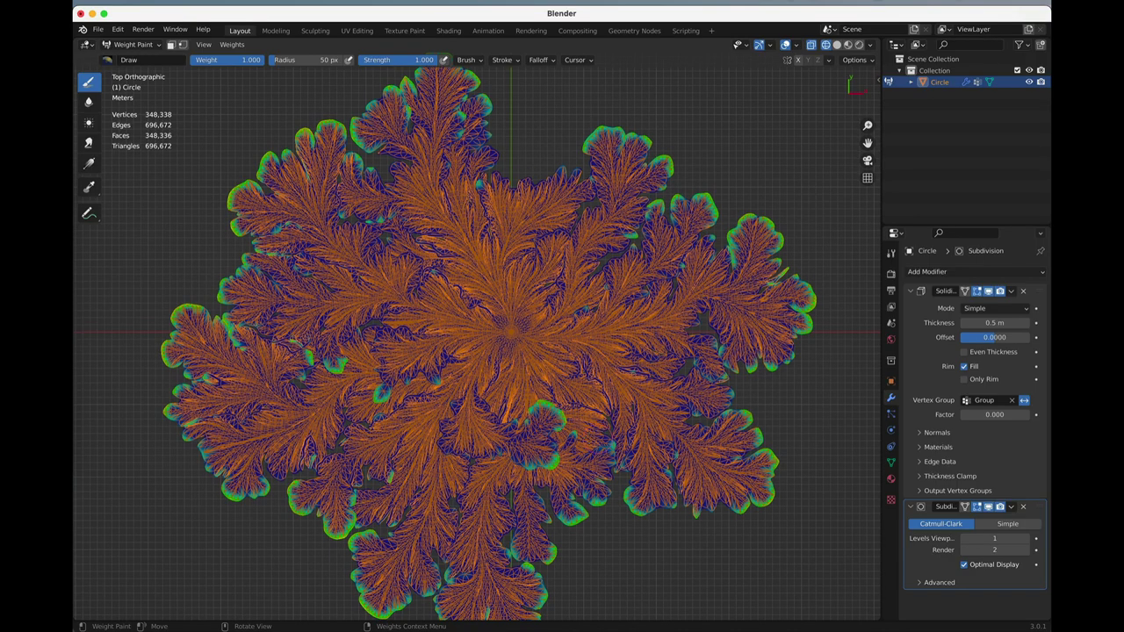
{"action": "mouse_move", "coordinate": [510, 332]}
{"action": "middle_mouse_down"}
{"action": "mouse_move", "coordinate": [539, 283]}
{"action": "mouse_move", "coordinate": [450, 381]}
{"action": "mouse_move", "coordinate": [465, 346]}
{"action": "middle_mouse_up"}
{"action": "scroll", "coordinate": [539, 283], "scroll_direction": "up", "scroll_amount": 4}
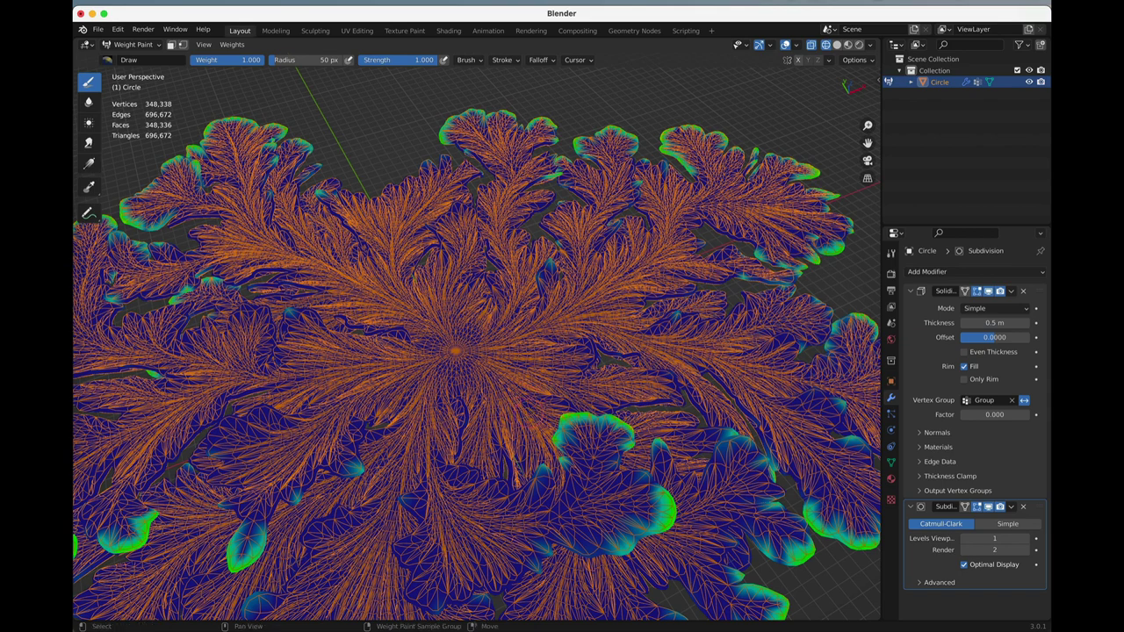
{"action": "middle_click_drag", "start_coordinate": [524, 414], "coordinate": [538, 389], "text": "shift"}
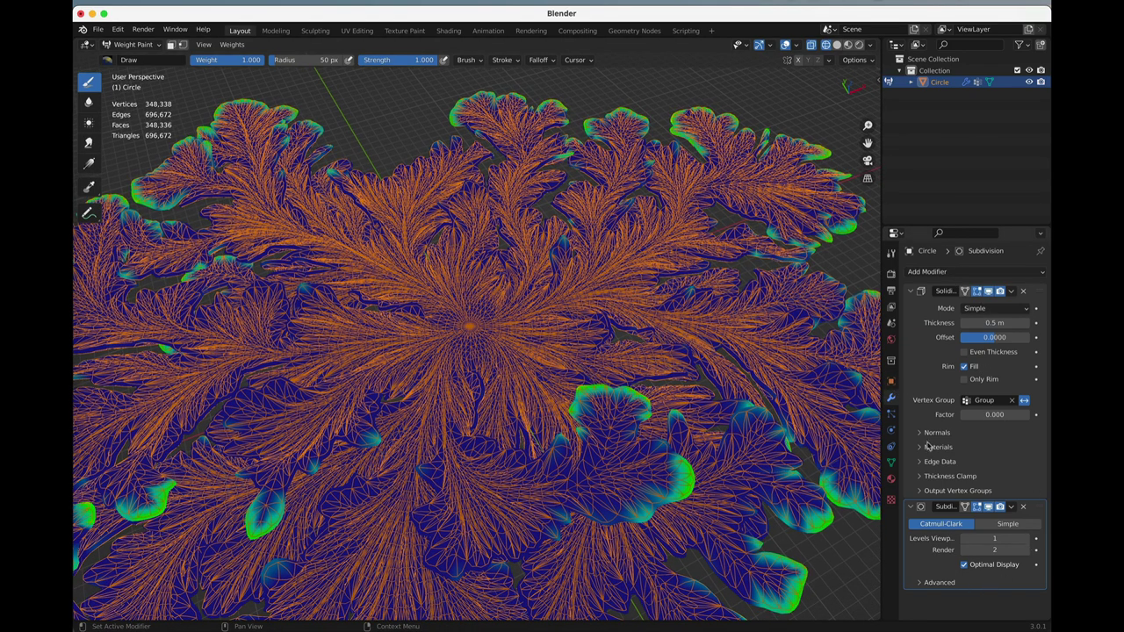
{"action": "scroll", "coordinate": [477, 355], "scroll_direction": "down", "scroll_amount": 2}
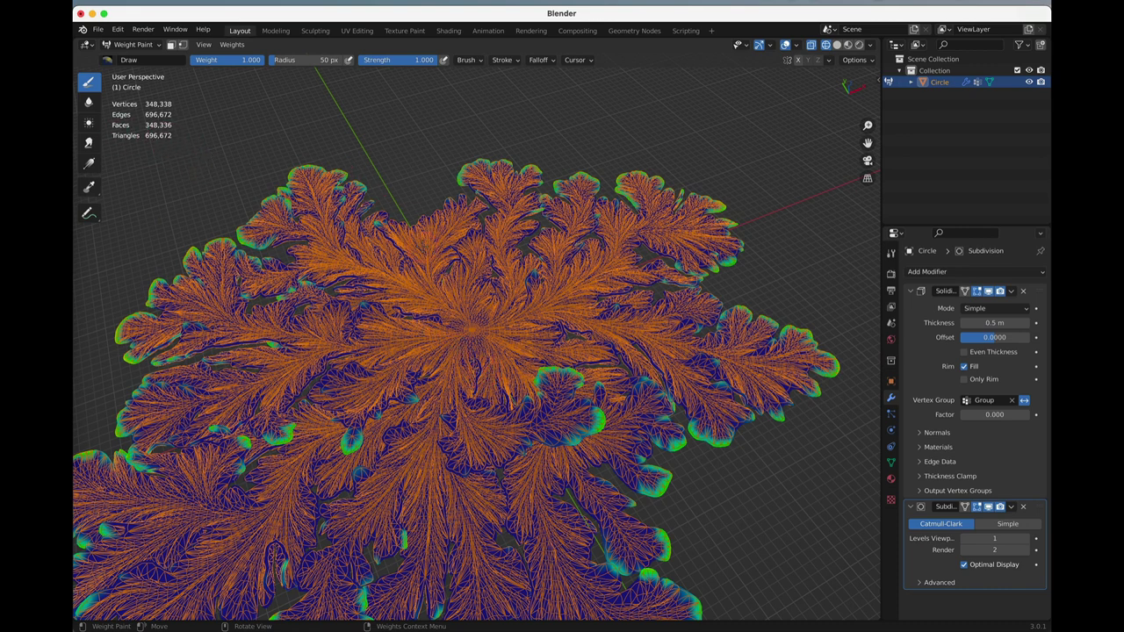
{"action": "middle_click_drag", "start_coordinate": [506, 313], "coordinate": [577, 431]}
{"action": "key", "text": "KP_7"}
{"action": "scroll", "coordinate": [608, 331], "scroll_direction": "up", "scroll_amount": 4}
{"action": "scroll", "coordinate": [567, 356], "scroll_direction": "up", "scroll_amount": 2}
{"action": "scroll", "coordinate": [577, 398], "scroll_direction": "up", "scroll_amount": 4}
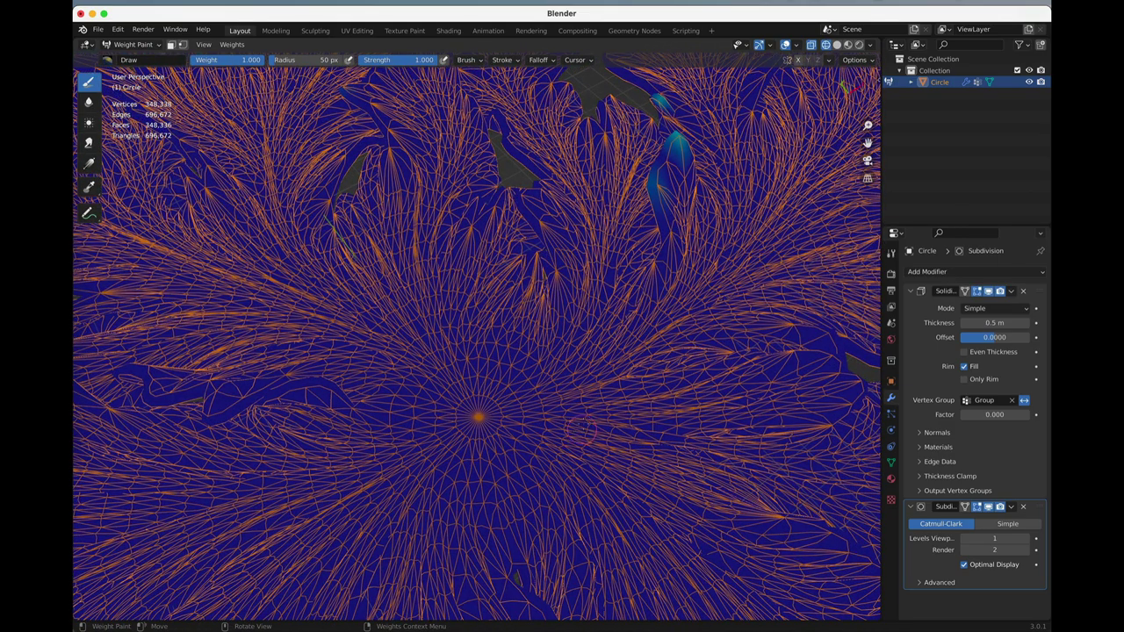
{"action": "scroll", "coordinate": [586, 397], "scroll_direction": "down", "scroll_amount": 3}
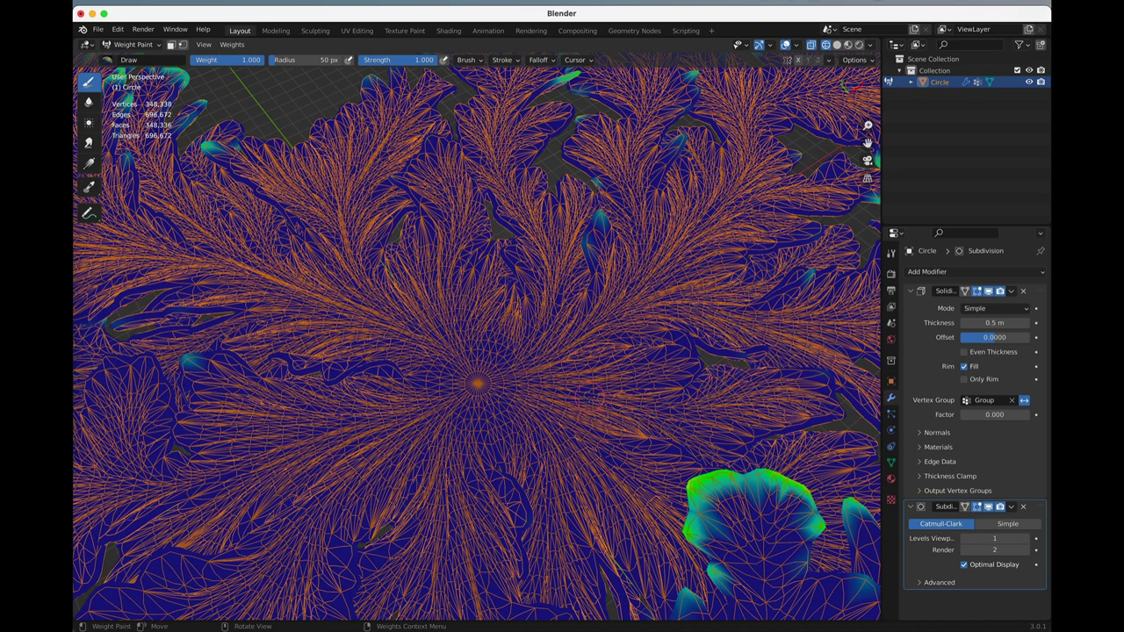
{"action": "middle_click_drag", "start_coordinate": [586, 397], "coordinate": [562, 411]}
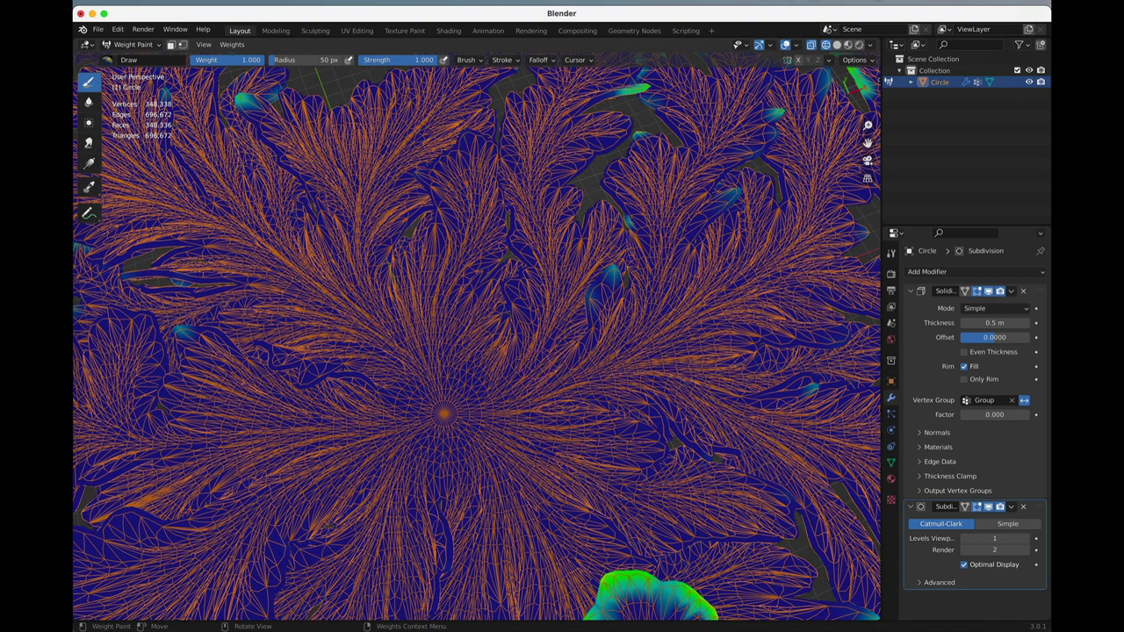
Step: Switch to Google Chrome to look over the blender-differential-growth repository page, and return to Blender to view the growth at an angle
{"action": "left_click", "coordinate": [58, 193]}
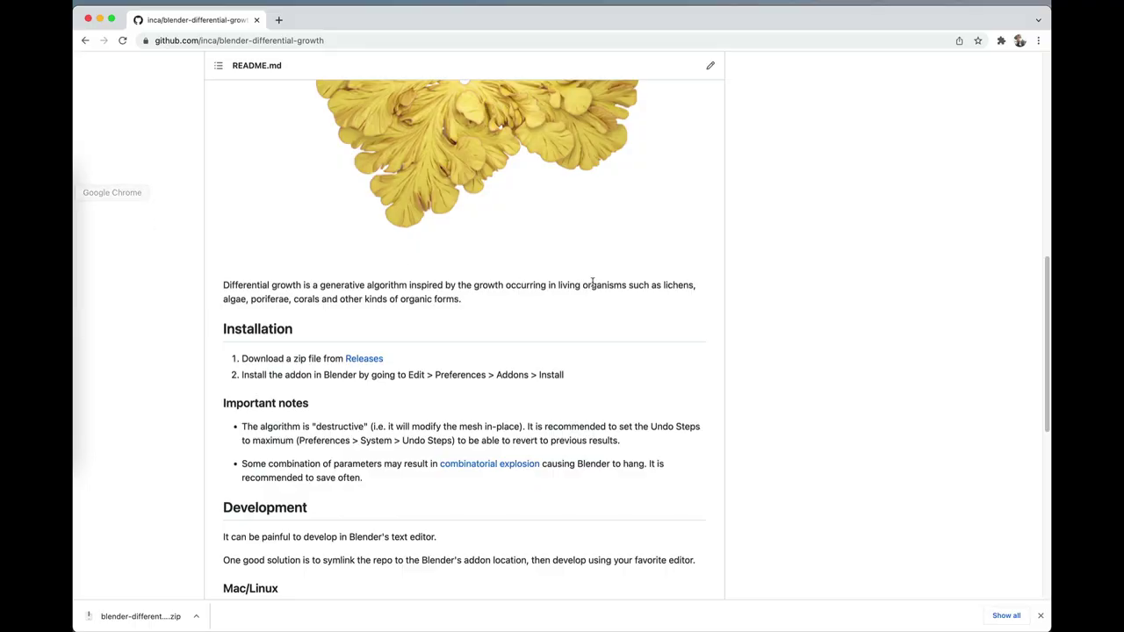
{"action": "scroll", "coordinate": [599, 290], "scroll_direction": "up", "scroll_amount": 10}
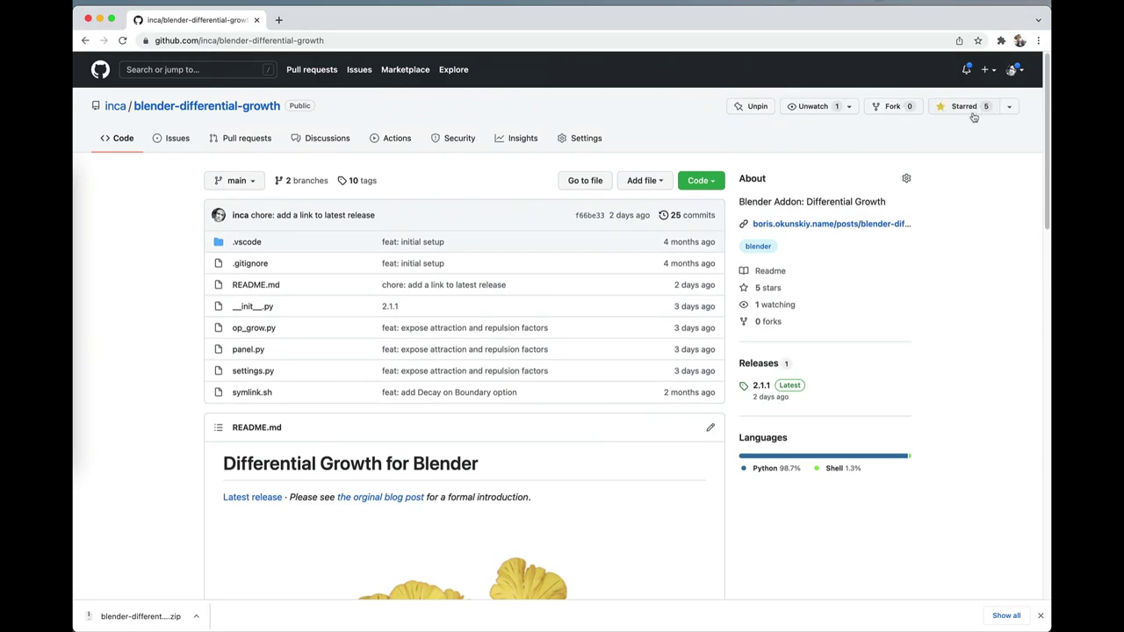
{"action": "scroll", "coordinate": [883, 298], "scroll_direction": "down", "scroll_amount": 3}
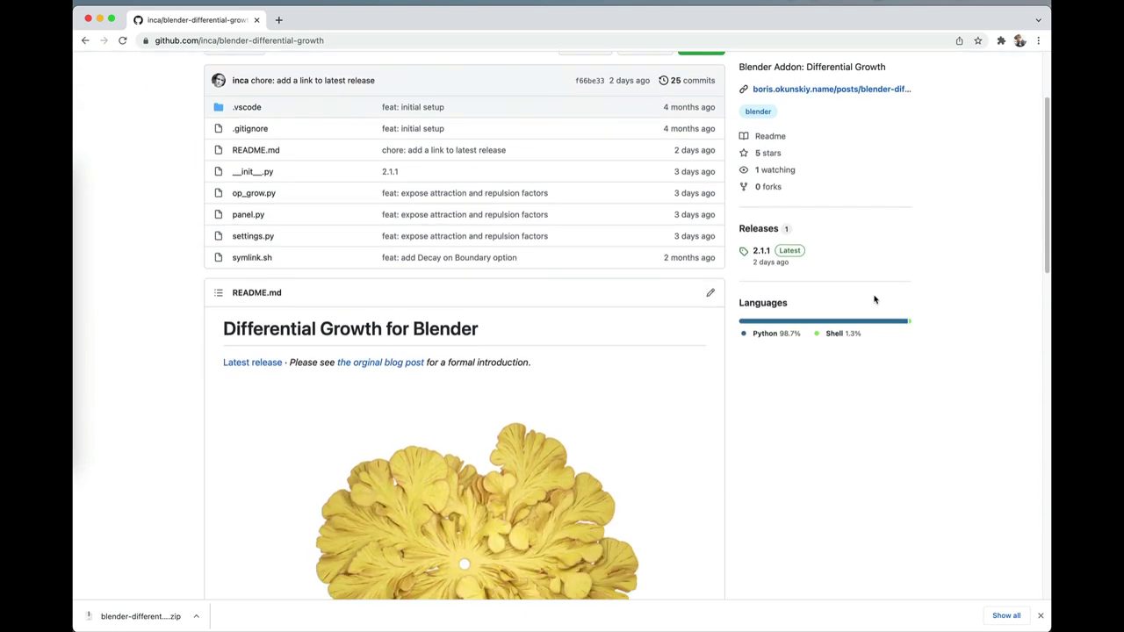
{"action": "left_click", "coordinate": [76, 401]}
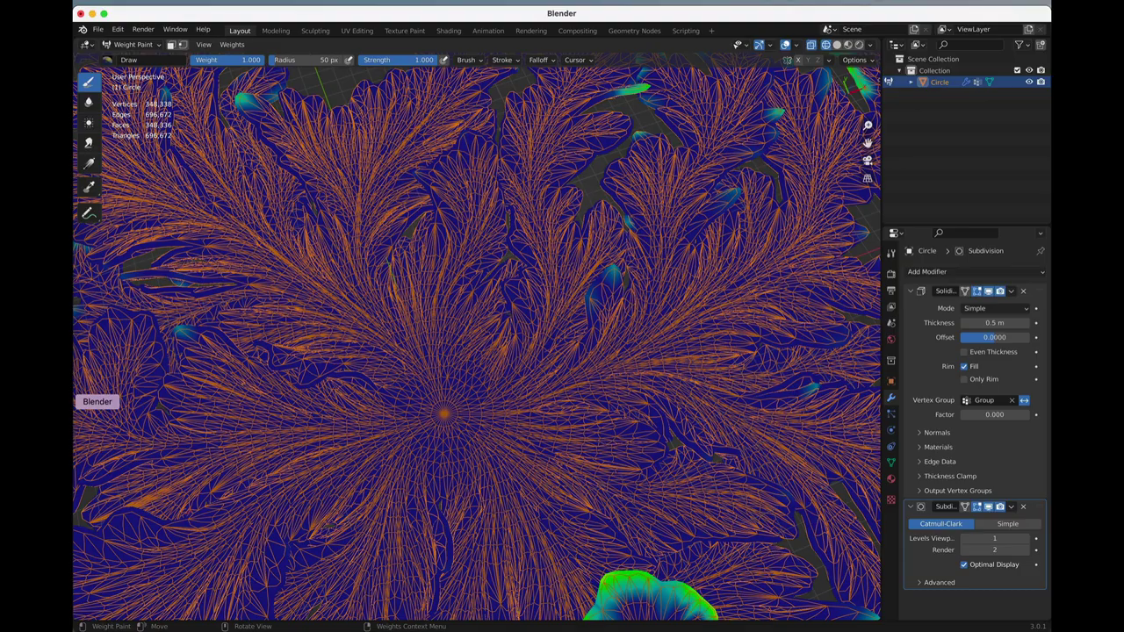
{"action": "middle_click_drag", "start_coordinate": [562, 369], "coordinate": [681, 341]}
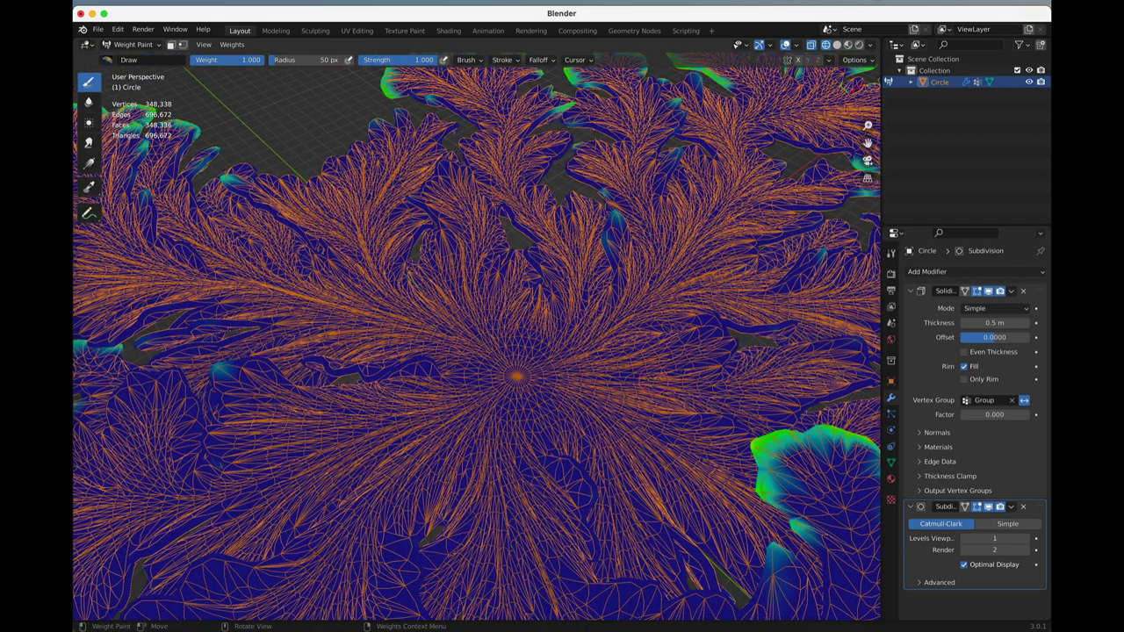